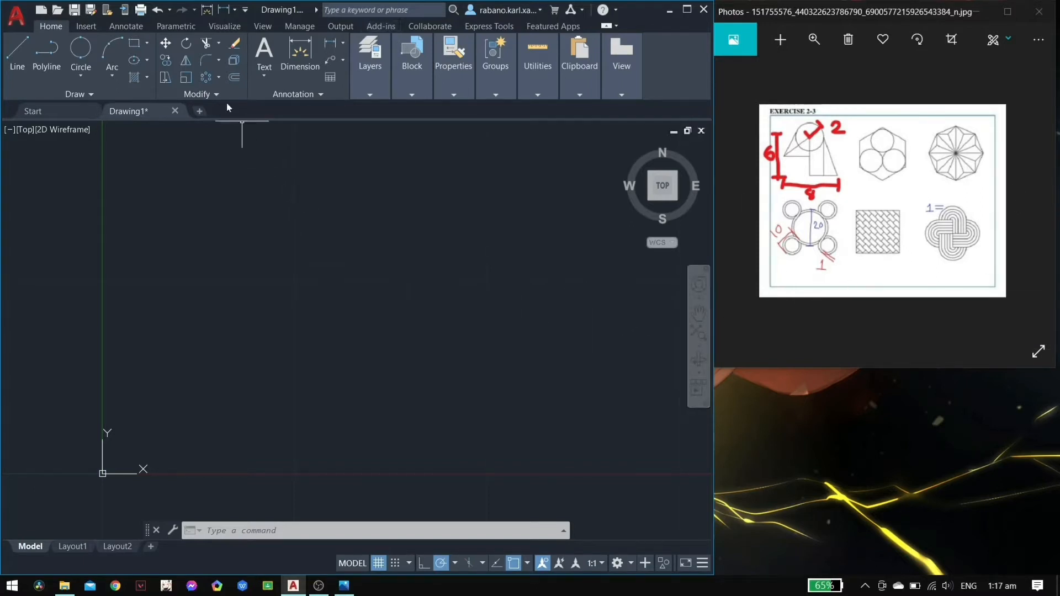
click(218, 77)
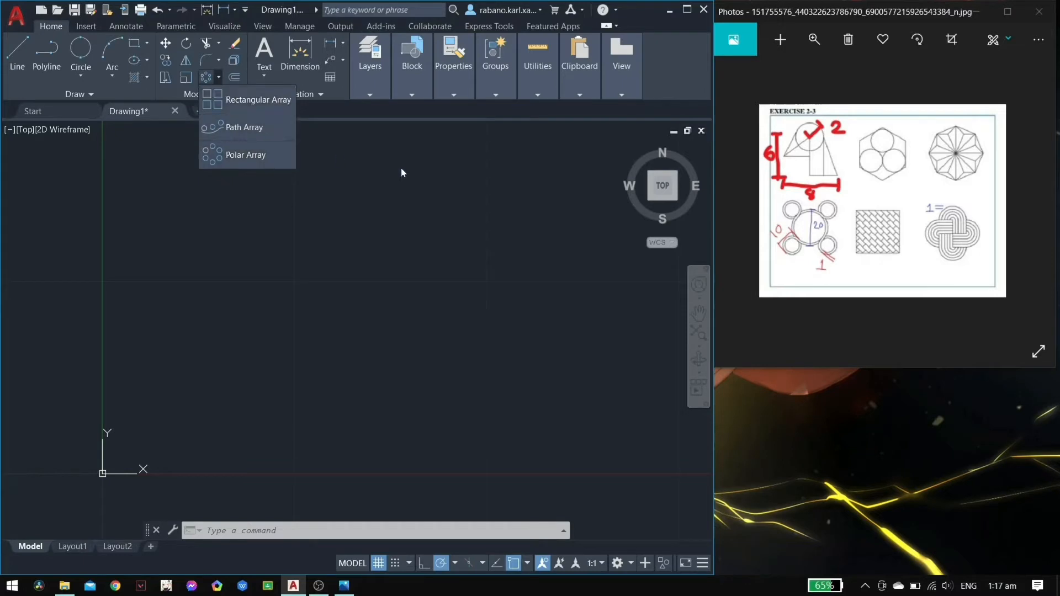
click(422, 246)
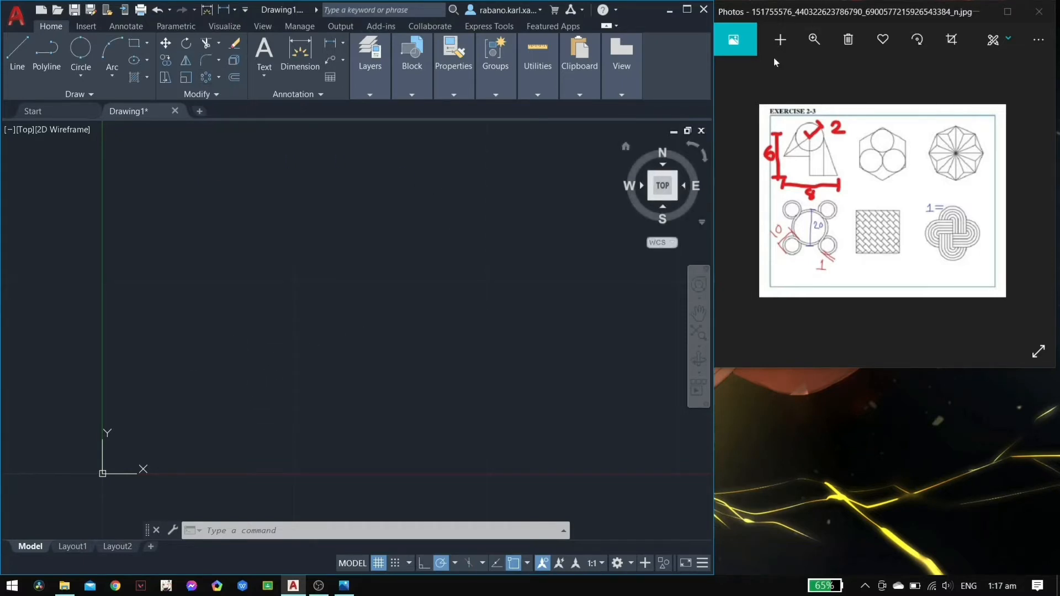
- Zoom into the Exercise 2-3 reference image to read the first figure's dimensions
click(779, 41)
click(975, 16)
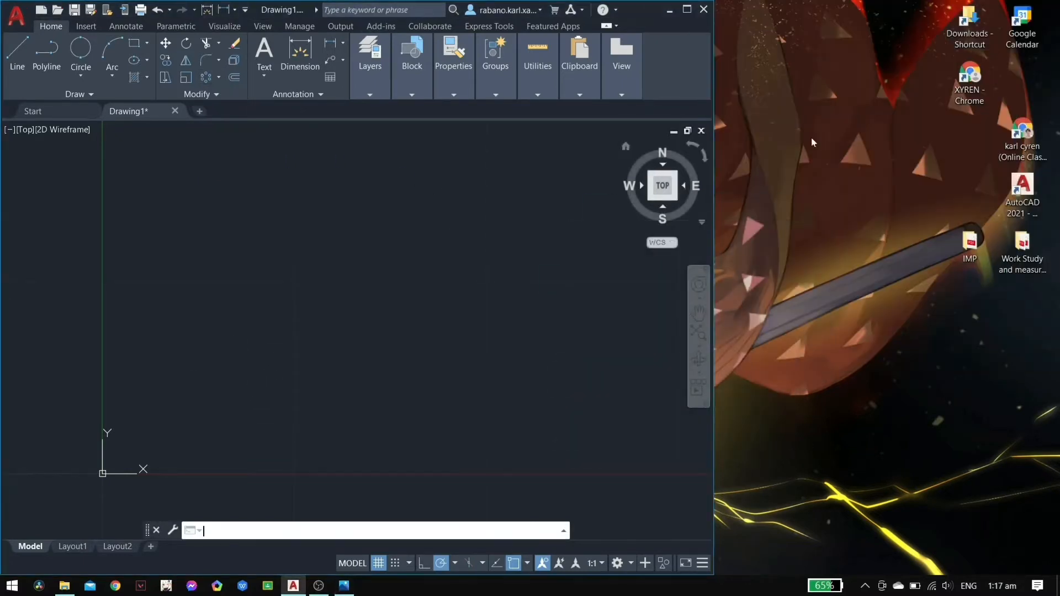
click(343, 585)
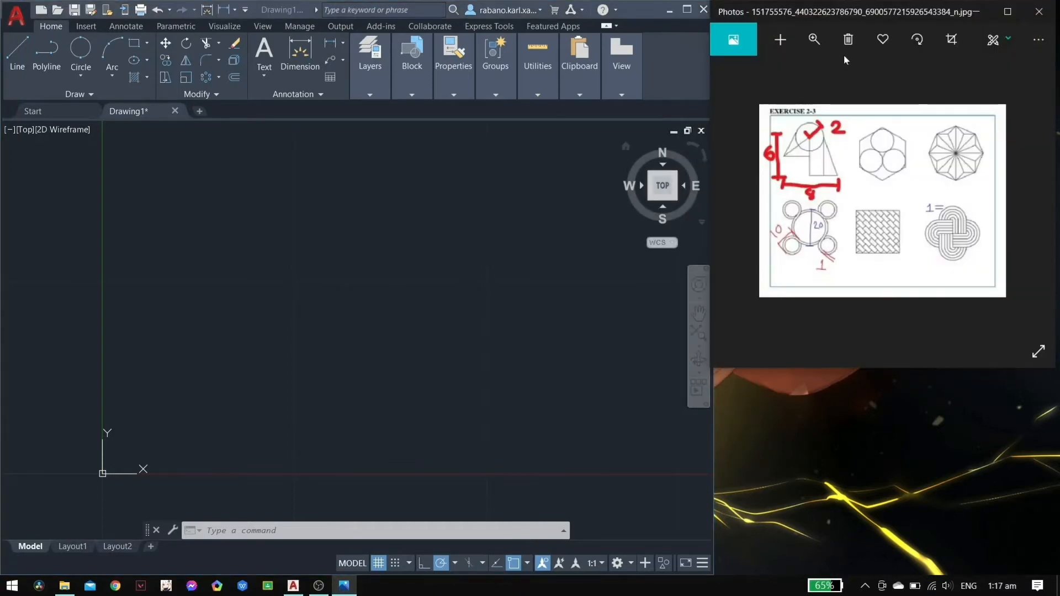
click(814, 39)
drag(751, 75, 846, 81)
drag(802, 148, 977, 251)
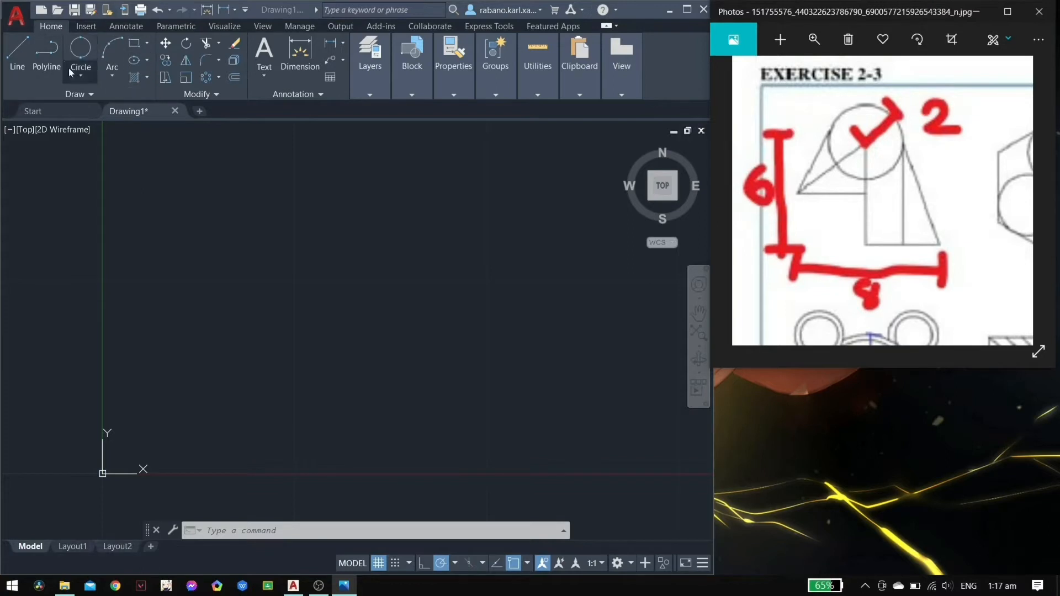
click(53, 52)
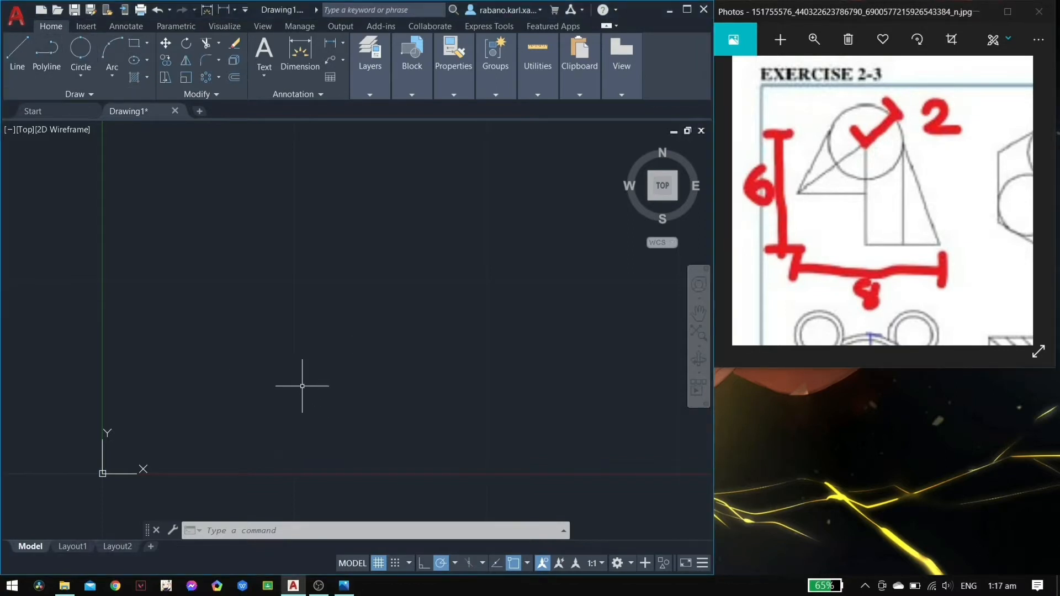
mouse_move(302, 386)
middle_down()
mouse_move(335, 286)
mouse_move(330, 347)
middle_up()
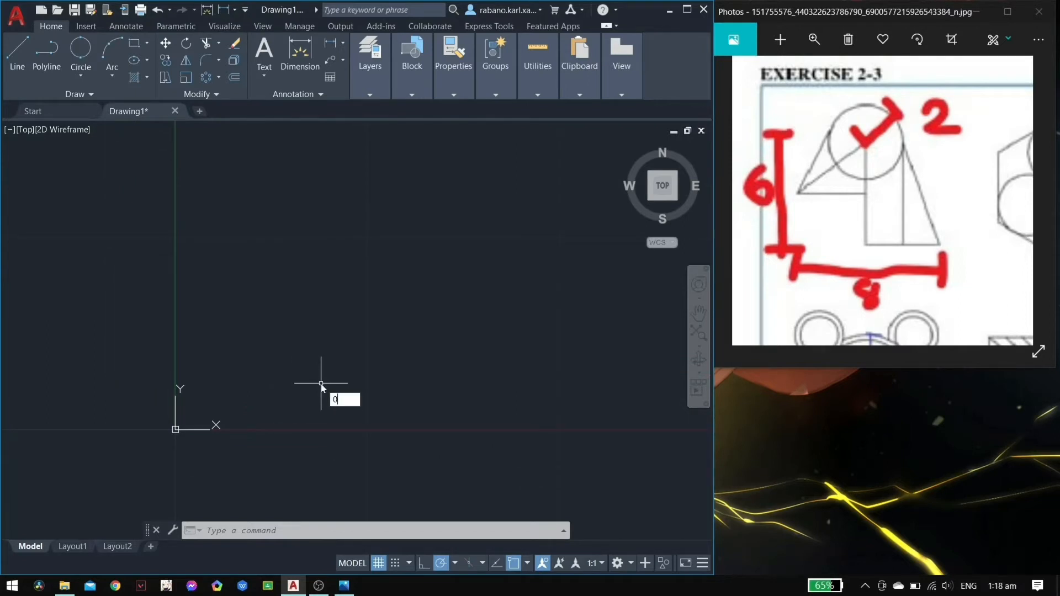
text(,)
key(Return)
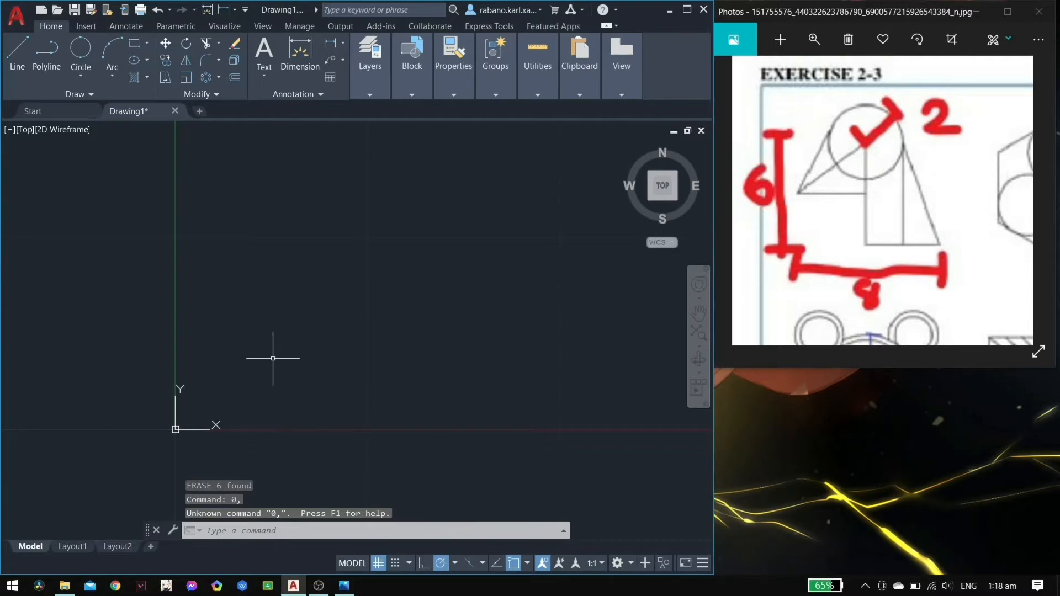
scroll(315, 351, down, 2)
scroll(309, 359, up, 4)
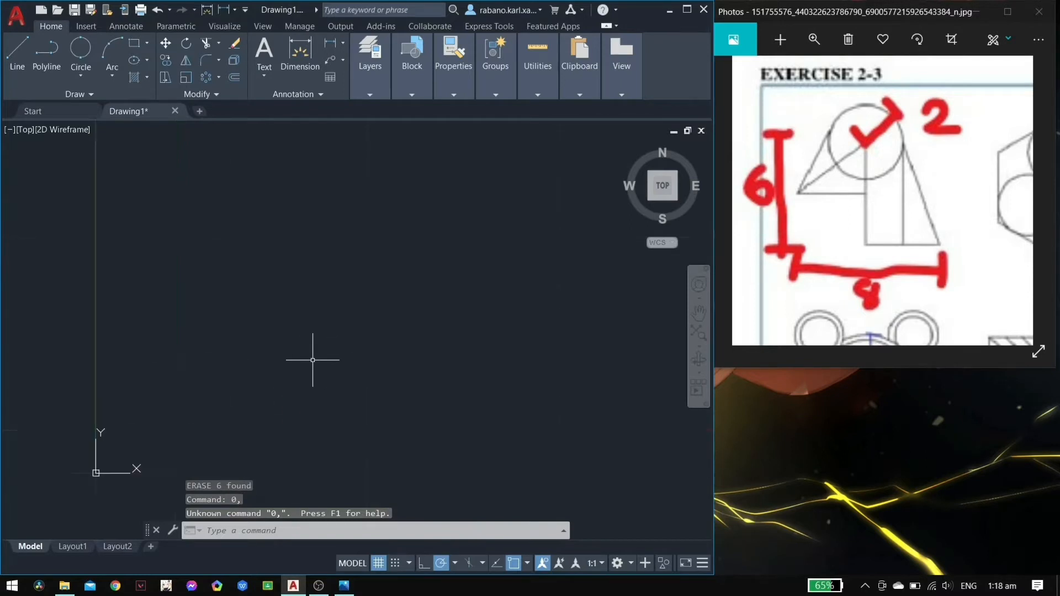
- Start a polyline and draw an 8-unit horizontal base line
text(pl)
key(Return)
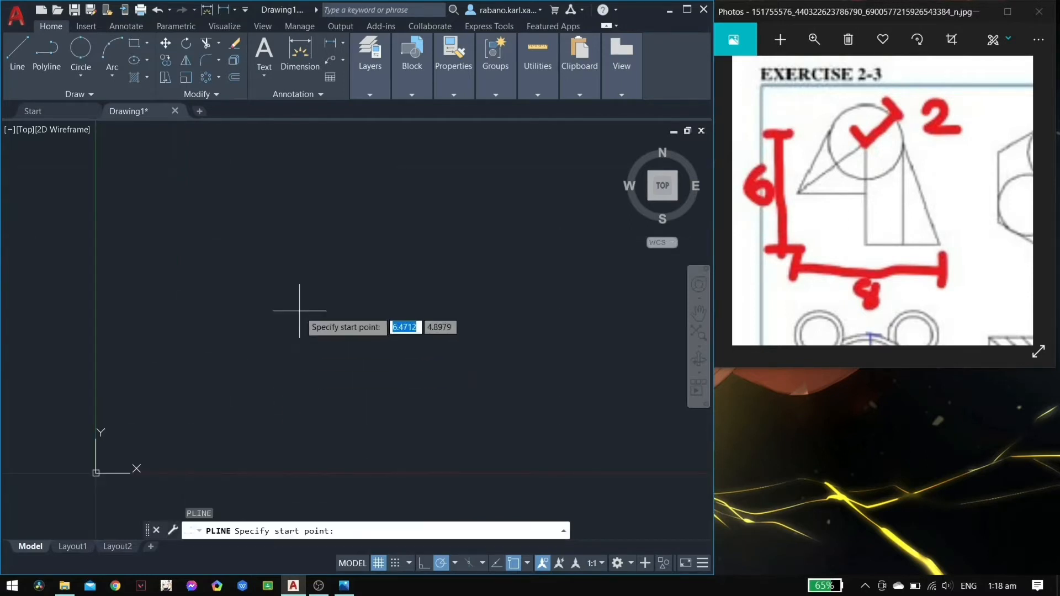
click(318, 281)
middle_drag(520, 363, 471, 433)
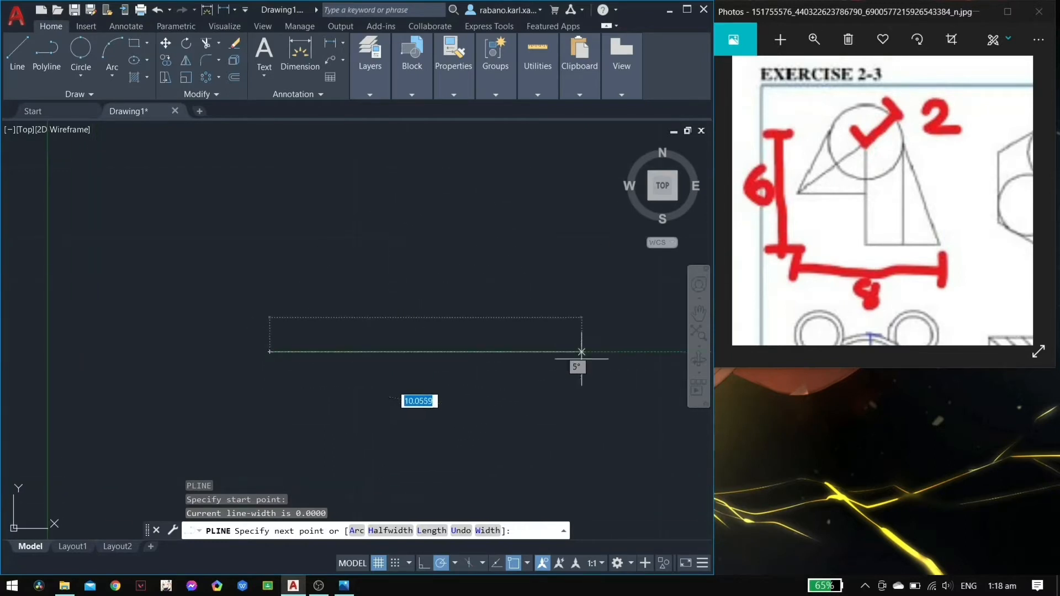
middle_drag(620, 345, 464, 350)
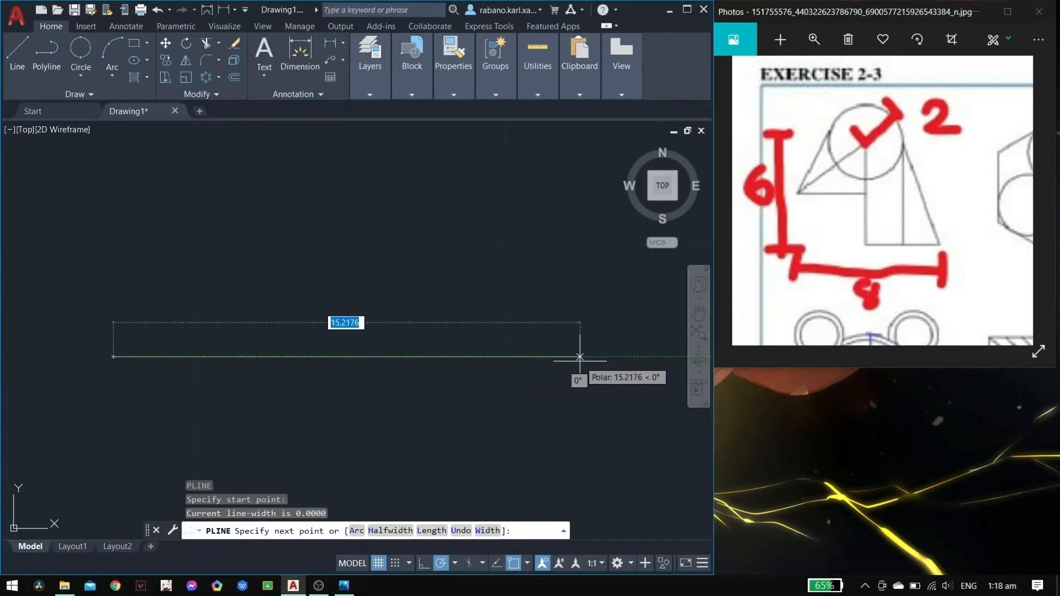
text(8)
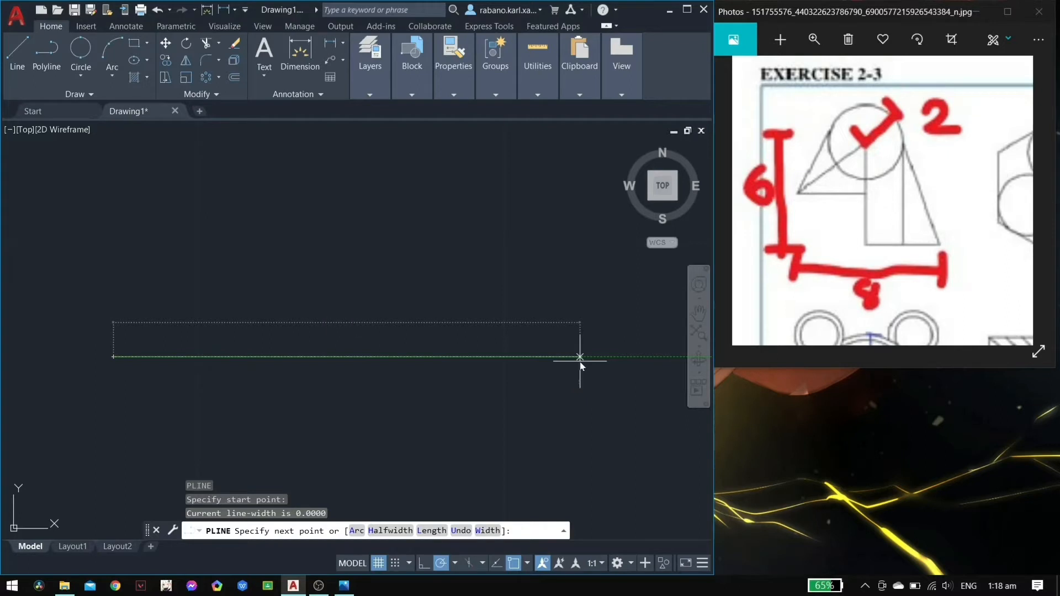
key(Return)
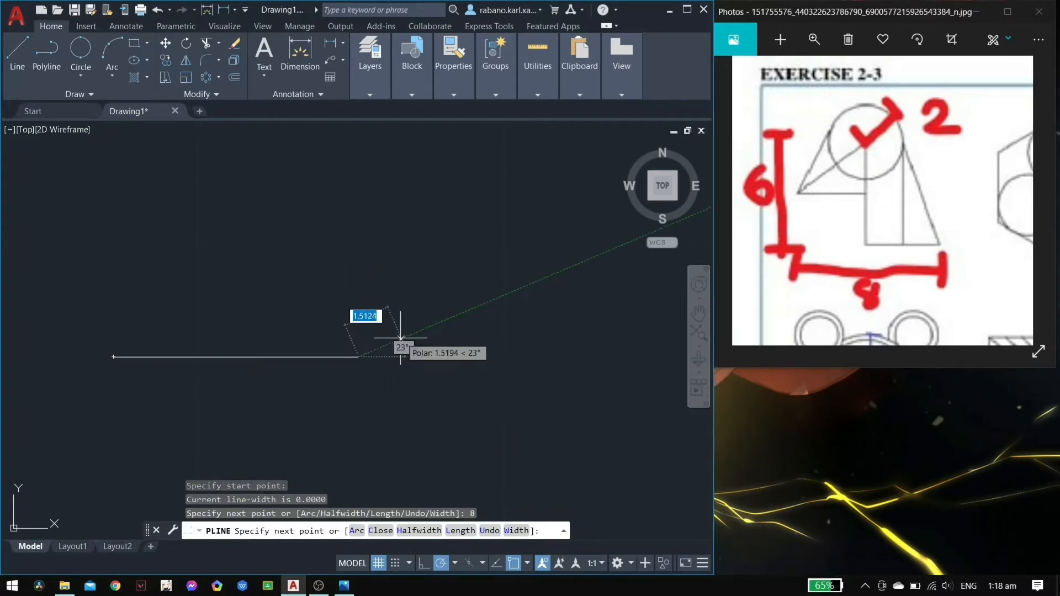
- Continue the polyline 4 units back to the left along the base
middle_drag(455, 360, 575, 346)
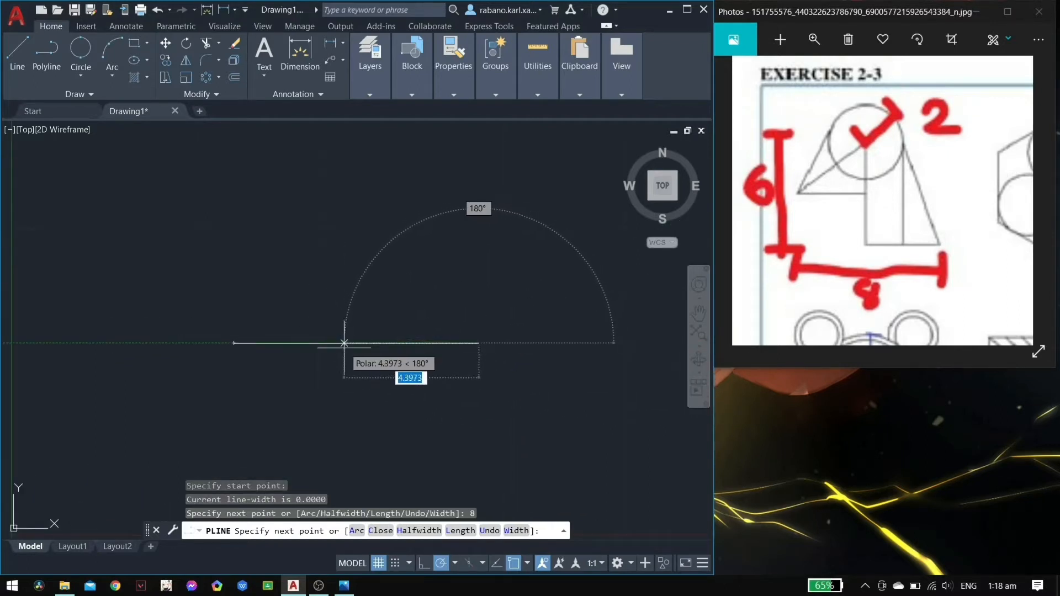
text(4)
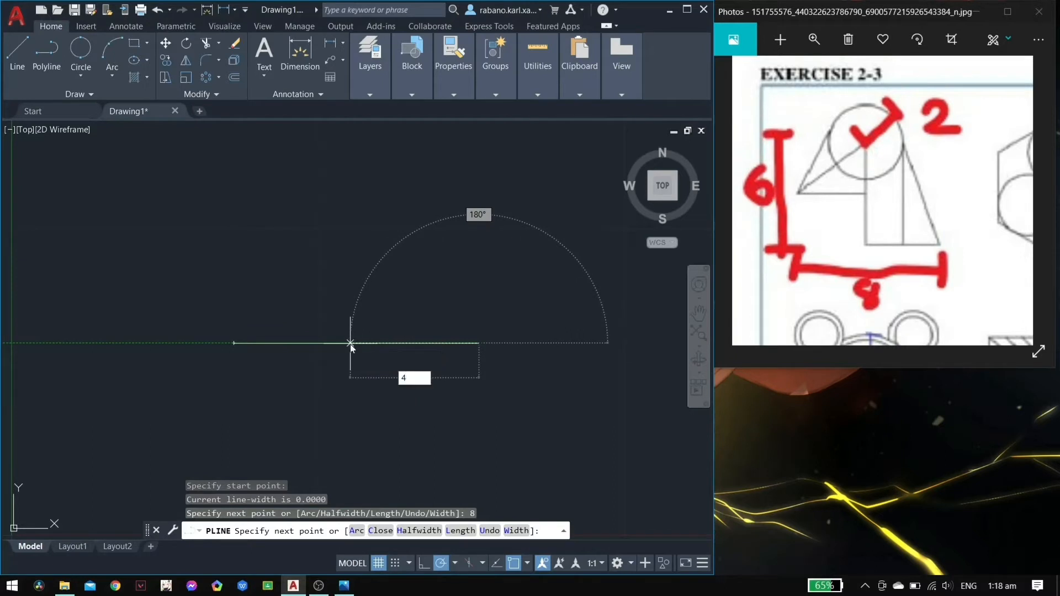
key(Return)
- Continue the polyline with a 6-unit vertical segment upward from the base's midpoint
middle_drag(490, 225, 552, 312)
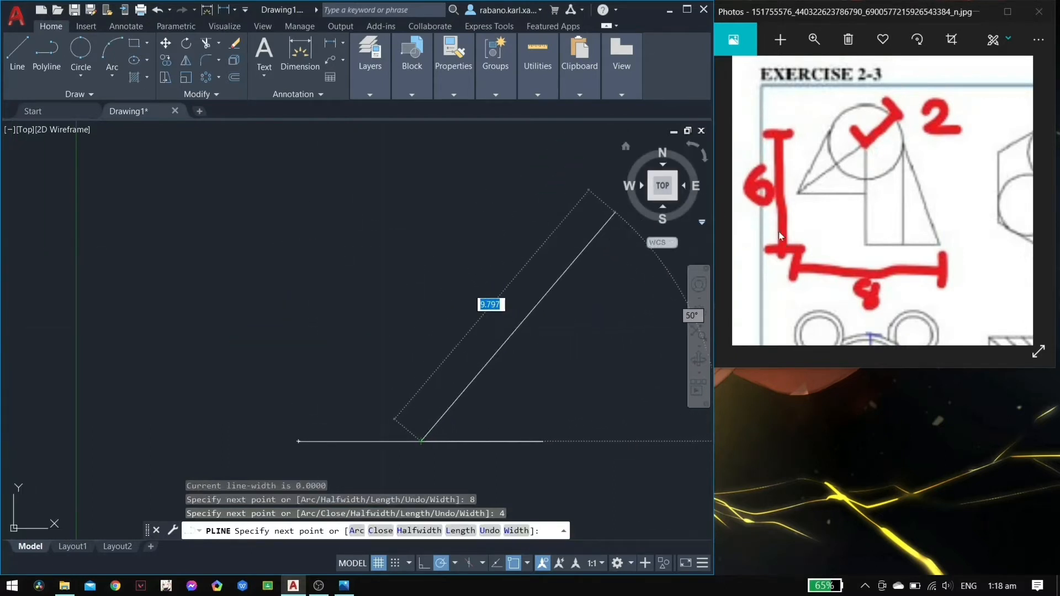
scroll(418, 203, up, 2)
middle_drag(417, 203, 488, 142)
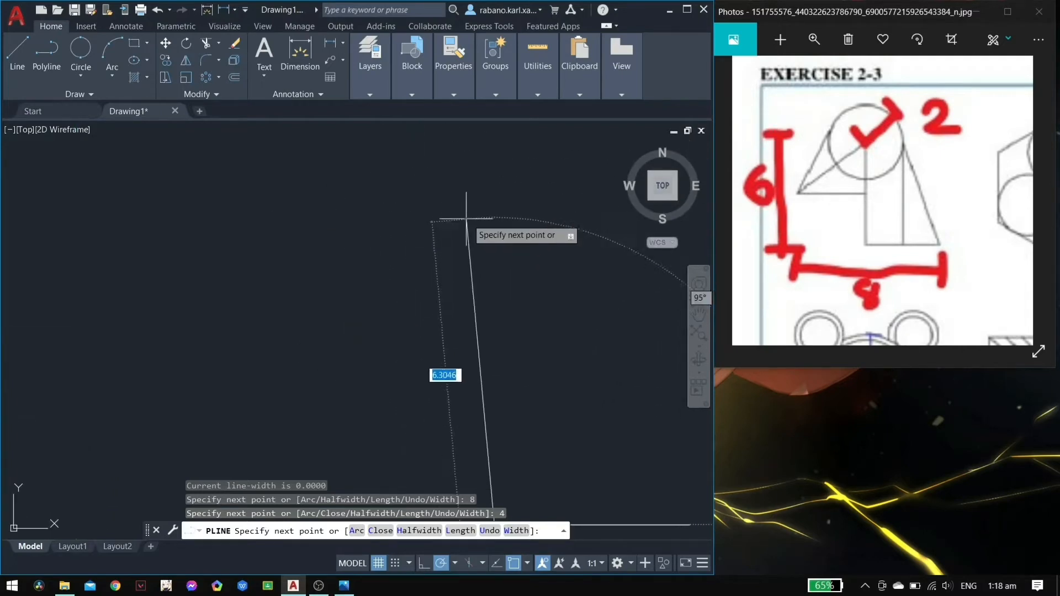
scroll(498, 217, down, 4)
middle_drag(493, 203, 430, 262)
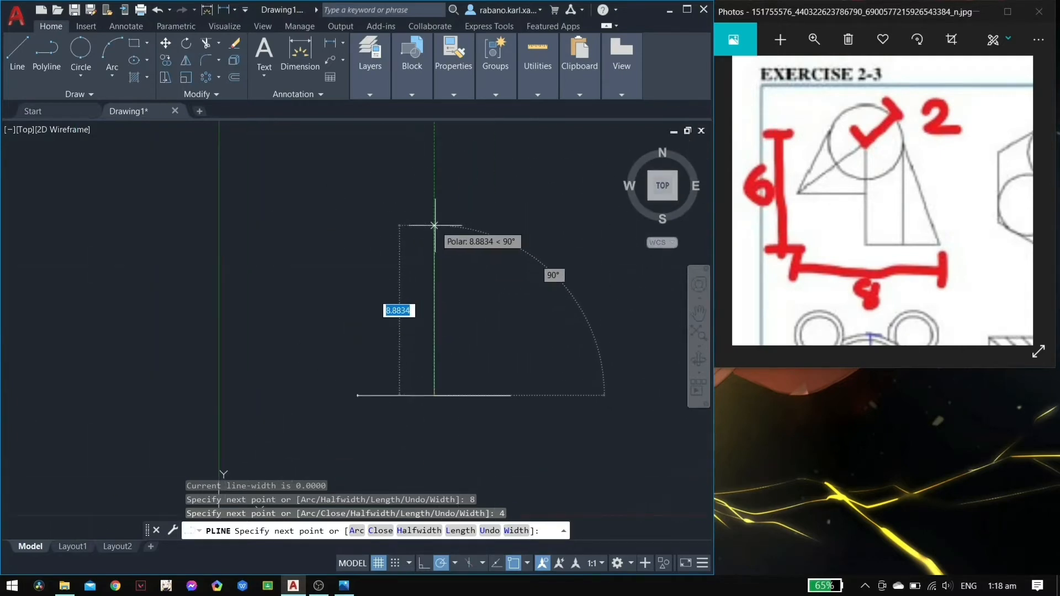
text(6)
key(Return)
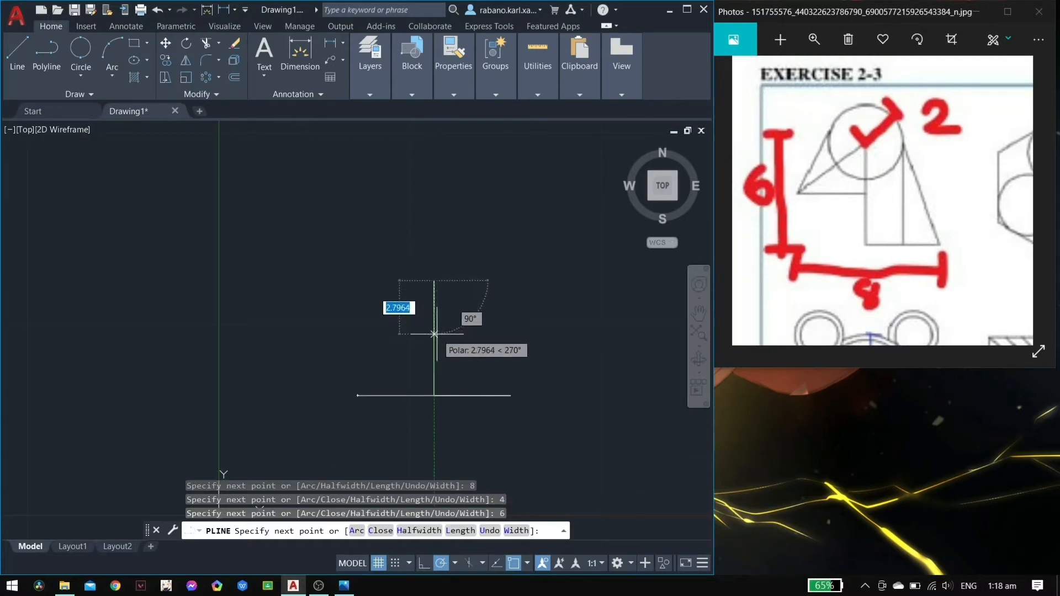
- Continue the polyline 3 units back down, then 4 units to the left
scroll(433, 334, up, 2)
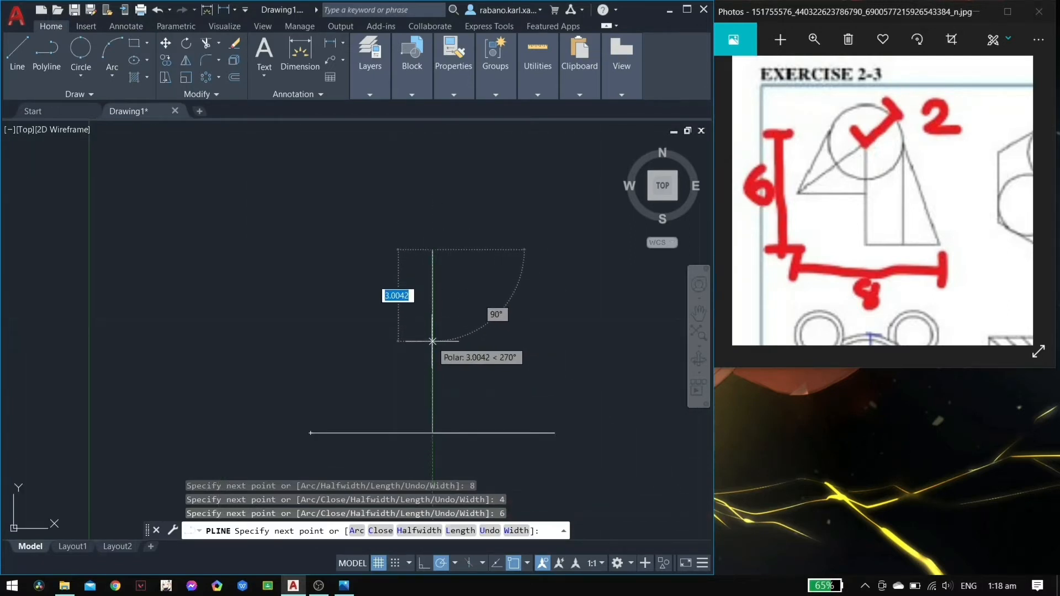
text(3)
key(Return)
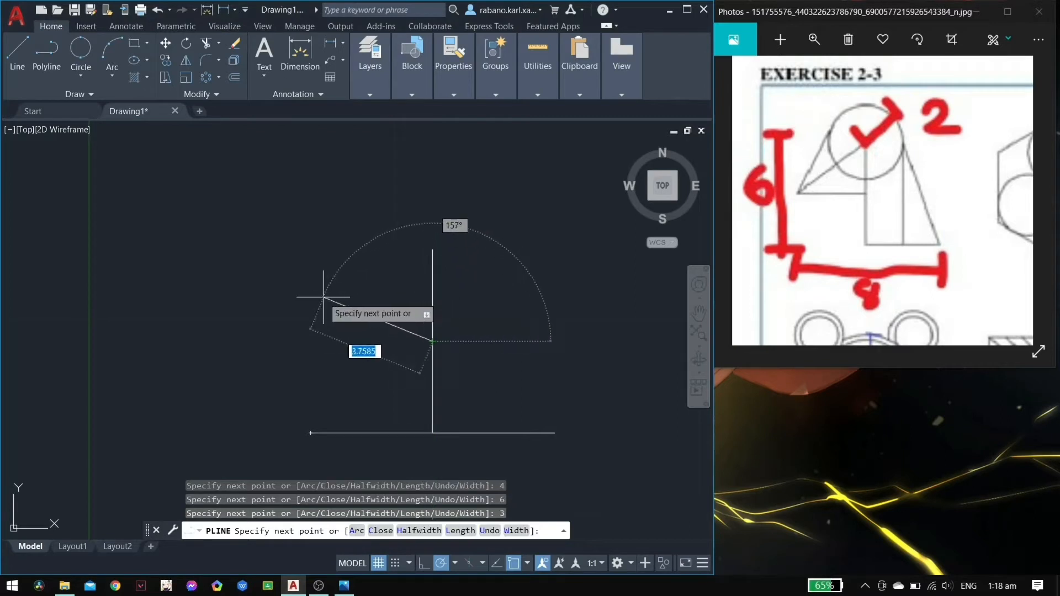
text(4)
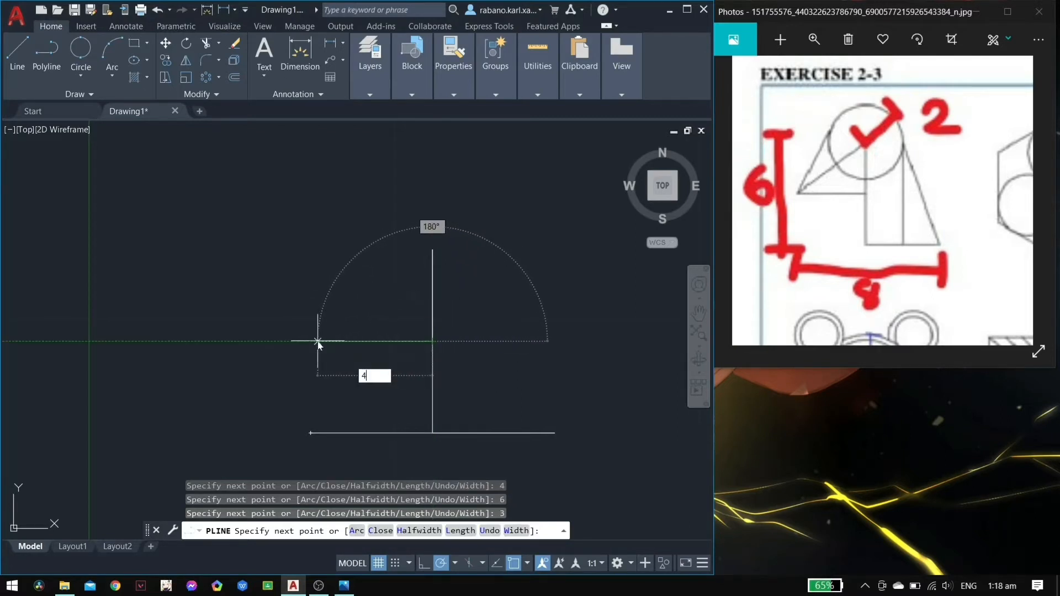
key(Return)
- Close the triangle with a slanted segment to the top of the vertical line and end the polyline
text(5)
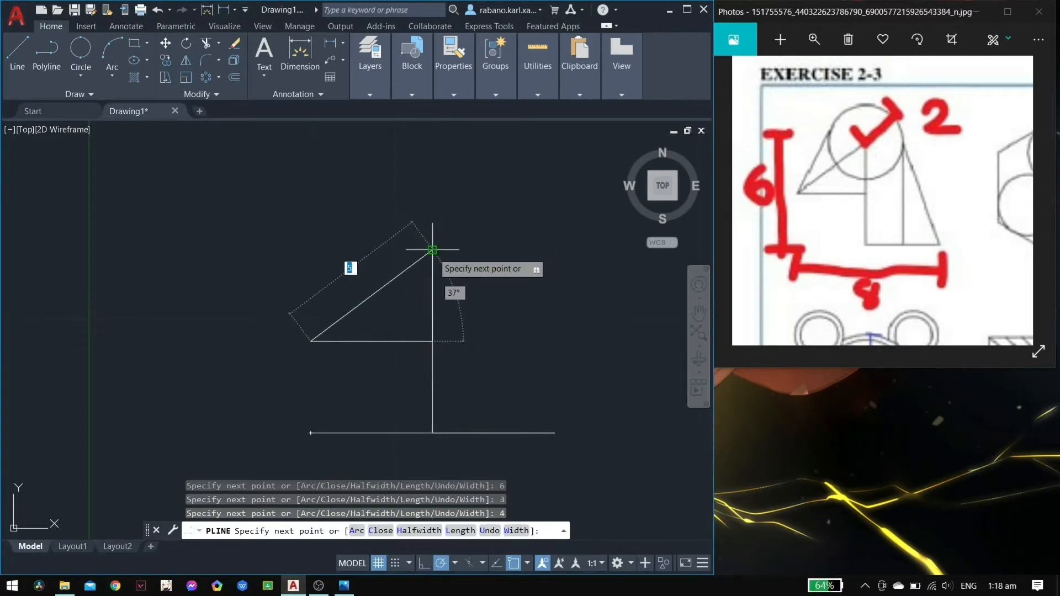
click(432, 250)
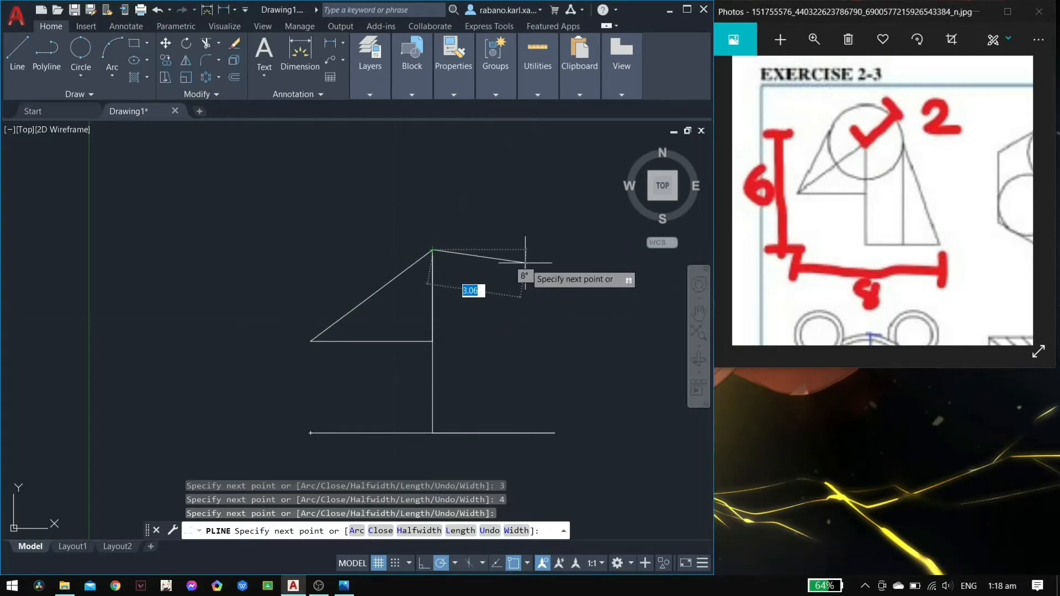
key(Escape)
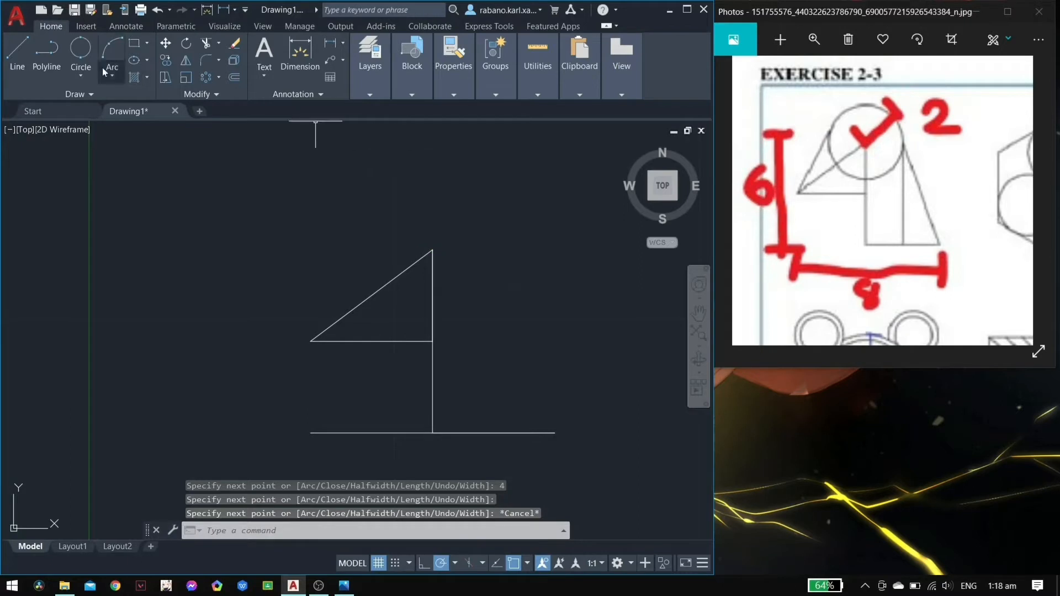
- Draw a circle of radius 2 centred at the top of the vertical line
click(82, 51)
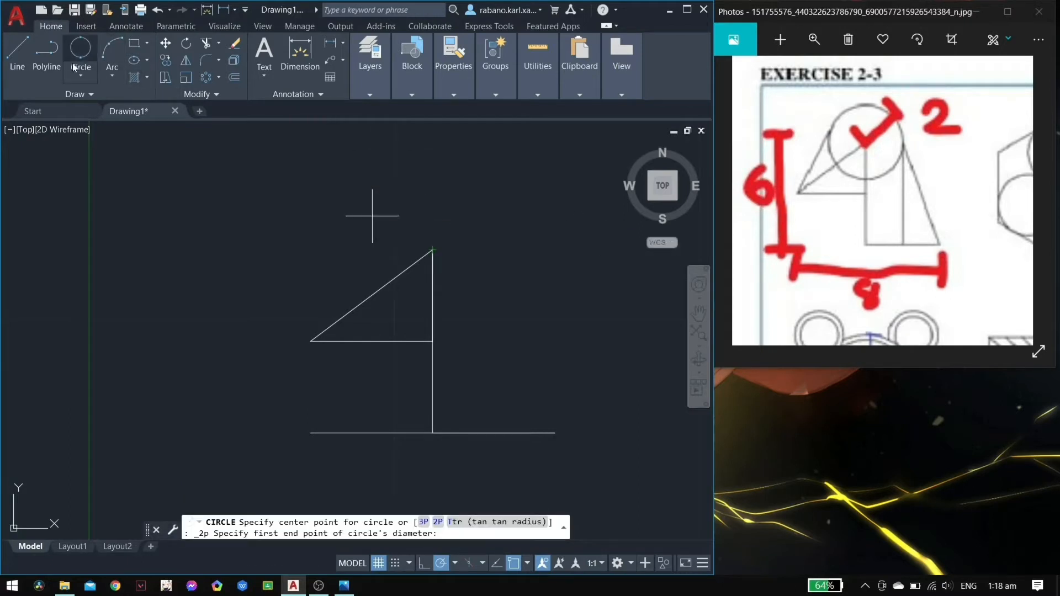
click(81, 76)
click(96, 100)
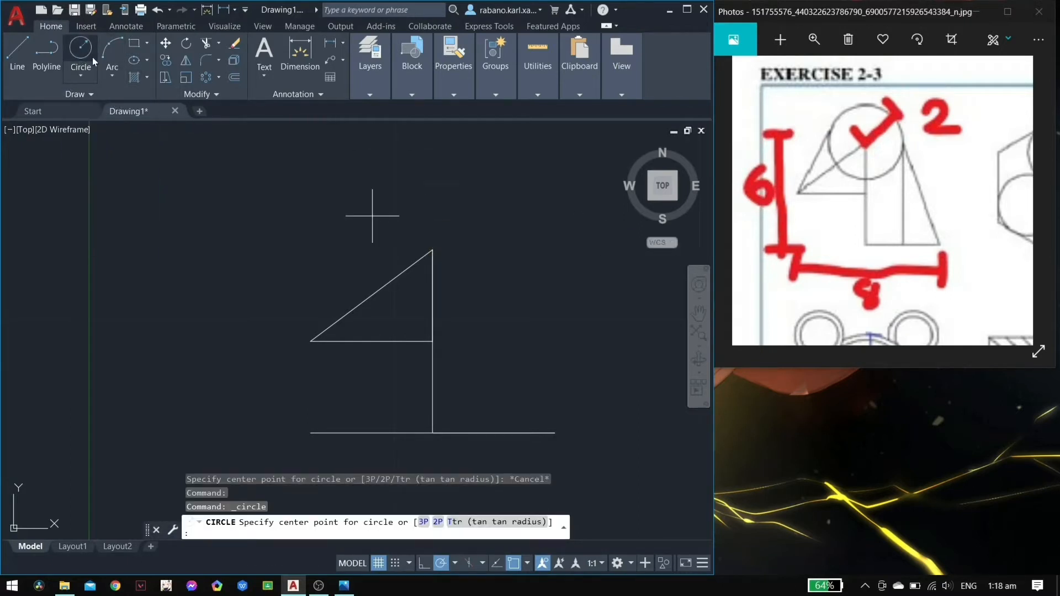
click(432, 249)
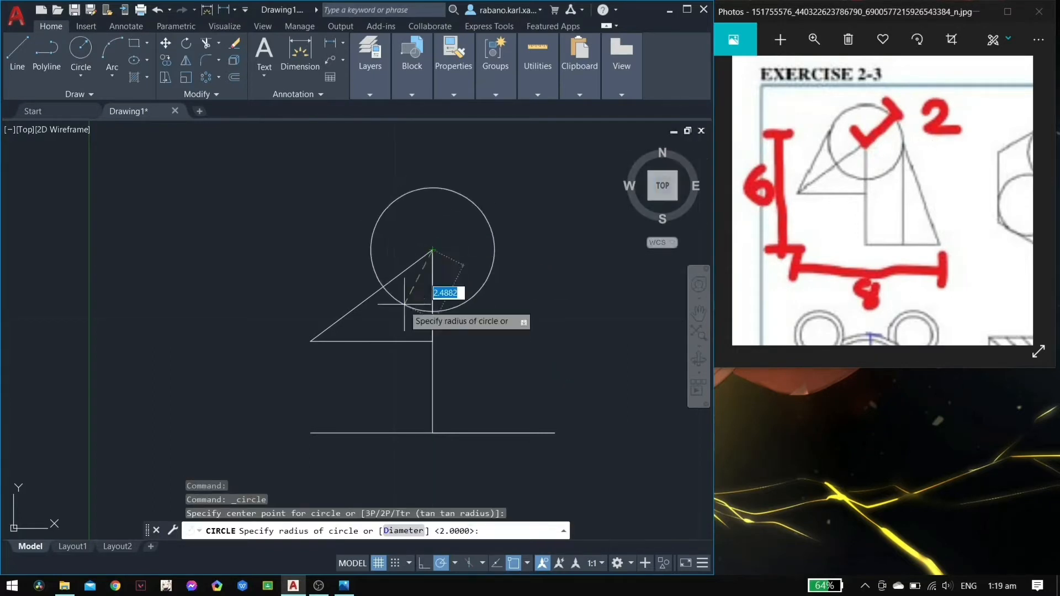
text(2)
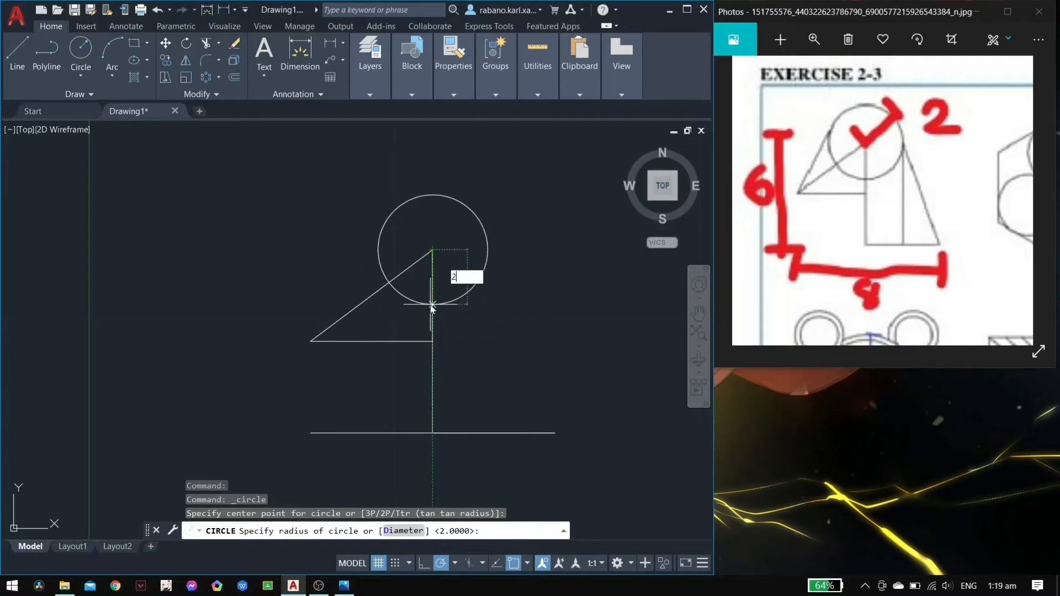
key(Return)
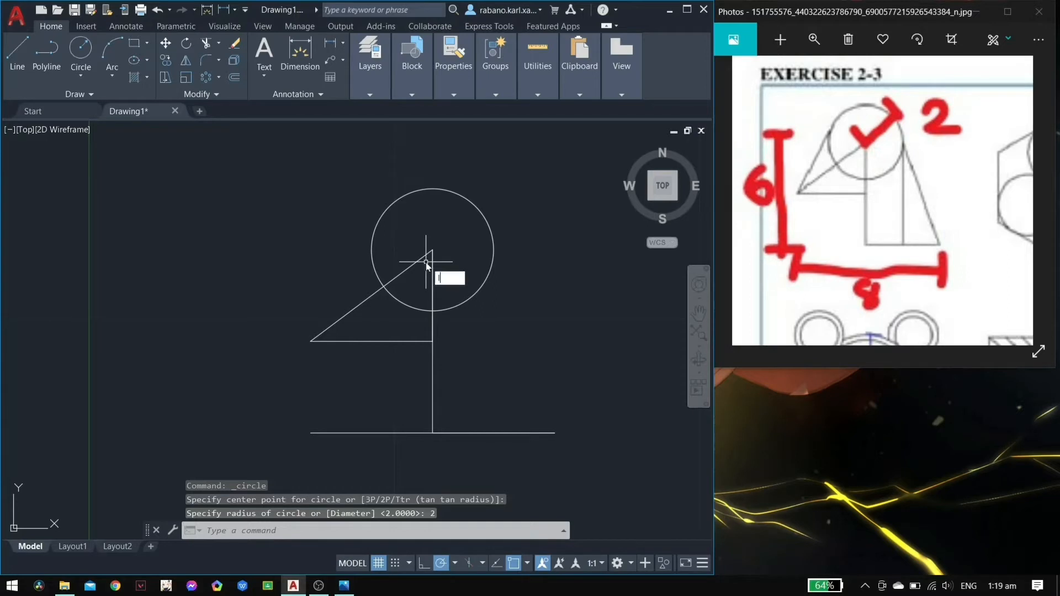
- Draw a horizontal line across the circle's diameter through its centre
text(l)
key(Return)
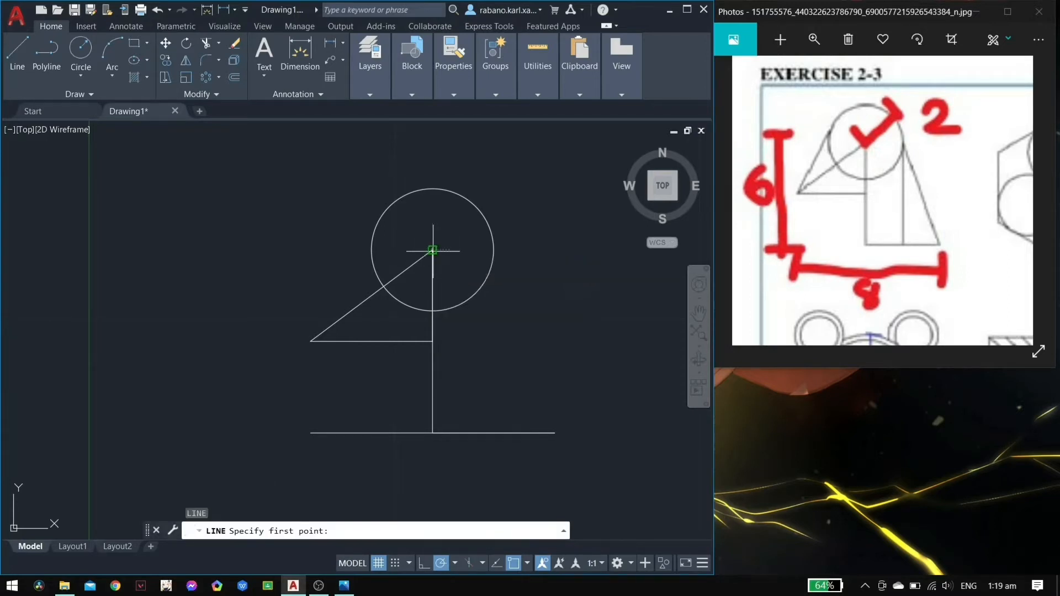
click(433, 250)
click(371, 250)
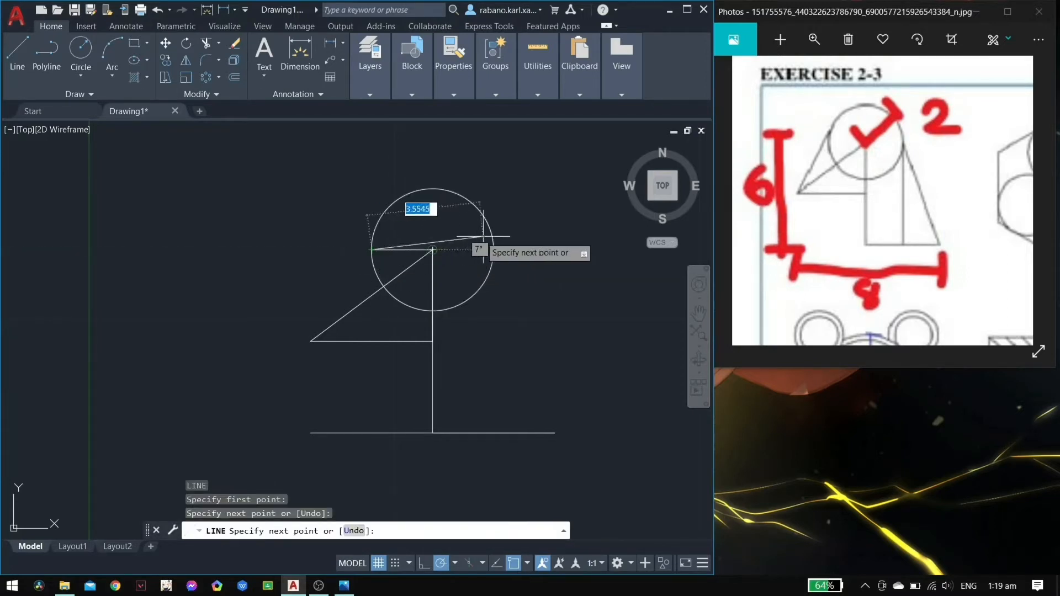
click(493, 250)
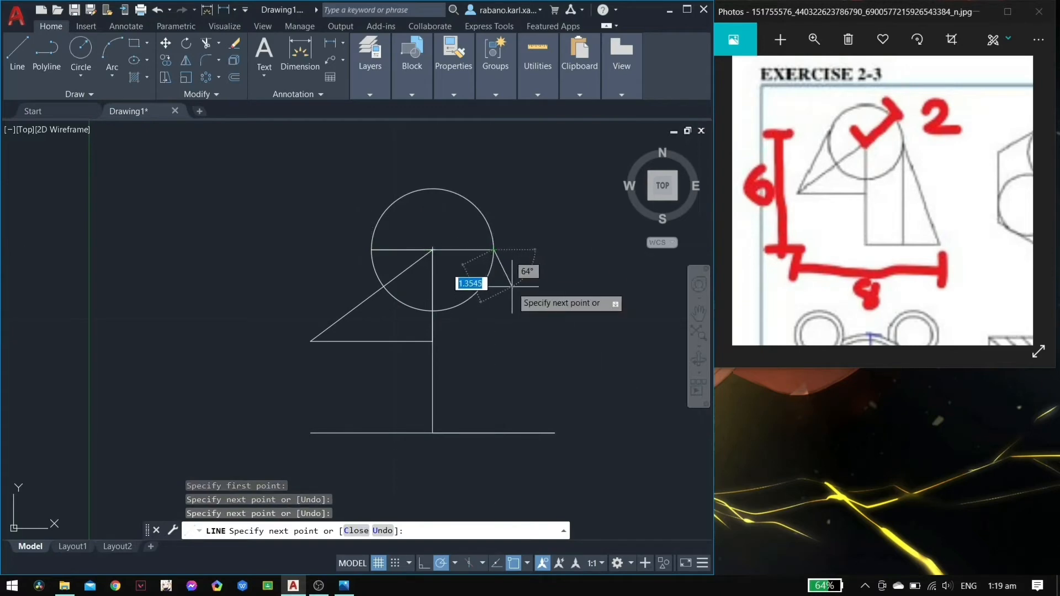
key(Escape)
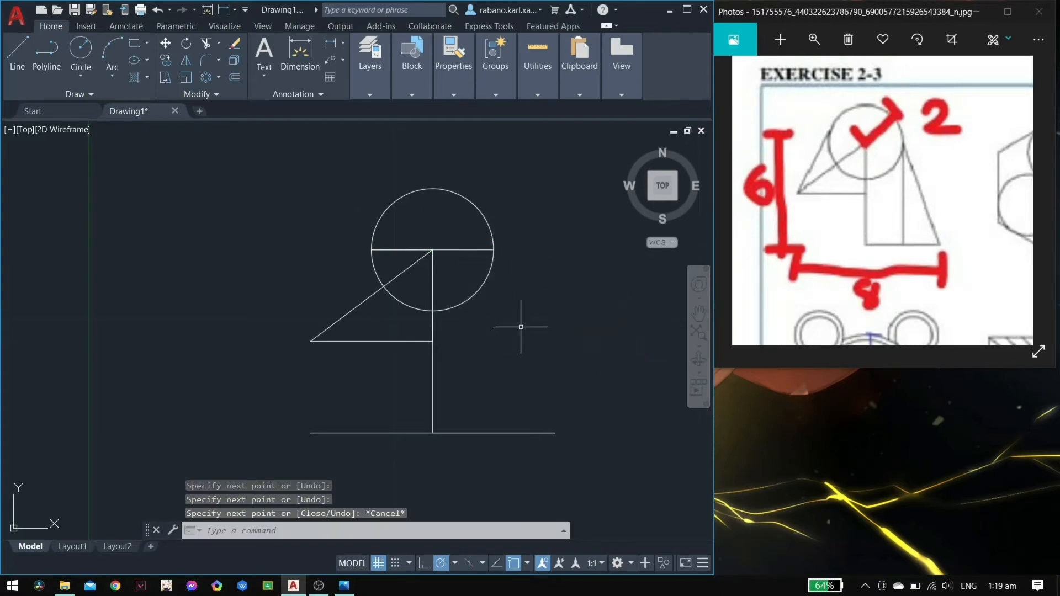
- Draw a polyline from the left end of the circle's diameter to the triangle's lower-left corner
scroll(438, 277, up, 4)
scroll(451, 278, down, 6)
scroll(451, 278, up, 4)
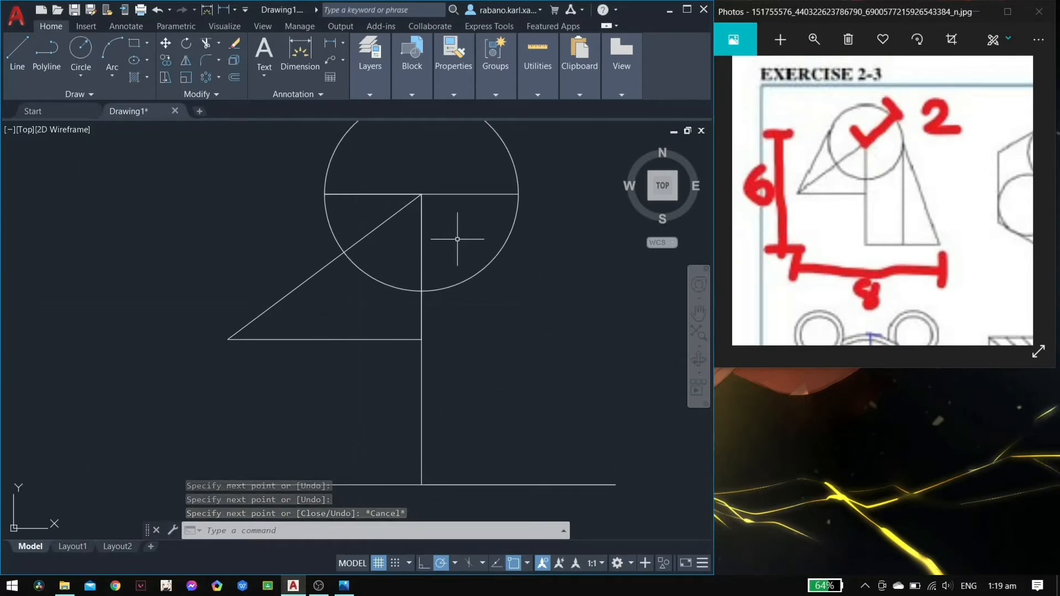
text(pl)
key(Return)
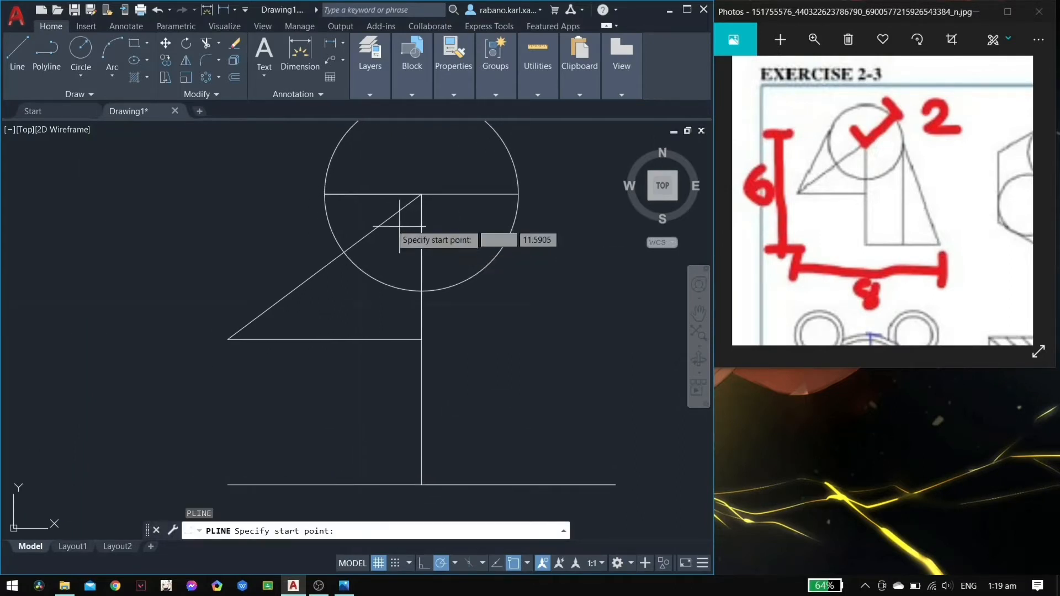
click(324, 194)
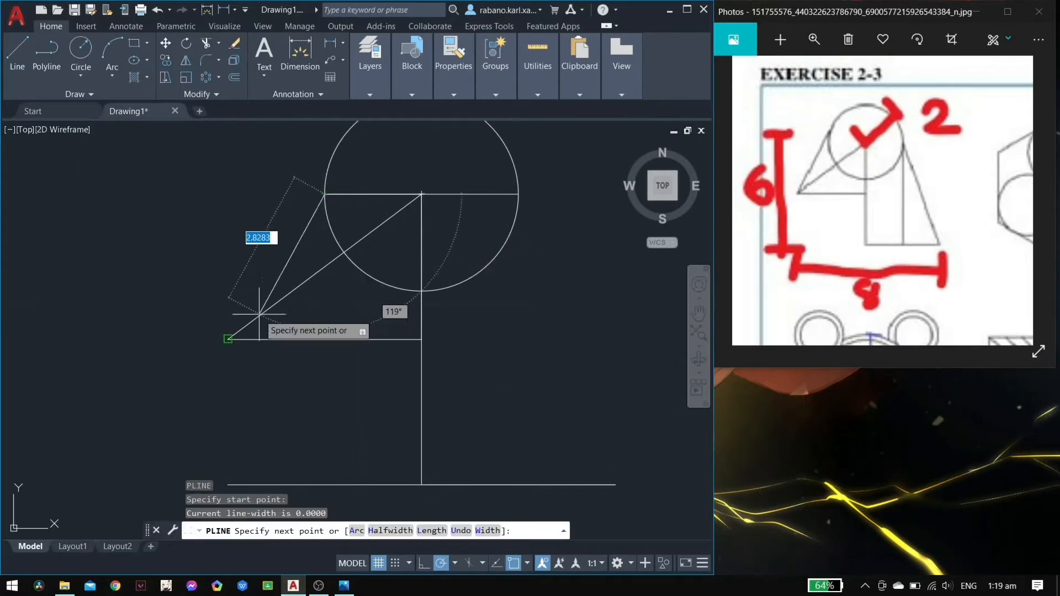
click(228, 339)
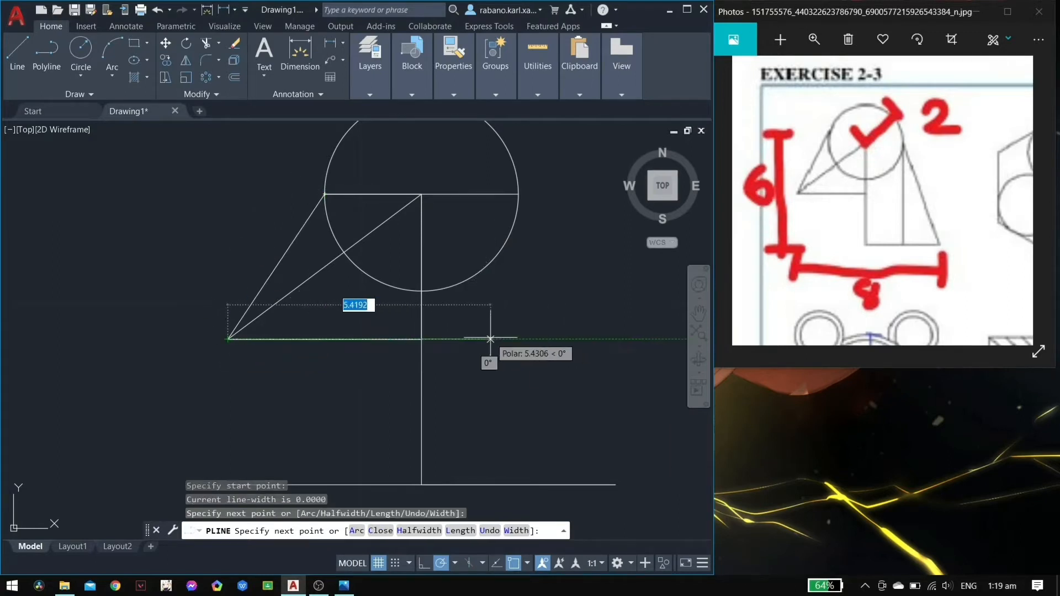
key(Escape)
- Draw a vertical polyline from the right end of the circle's diameter down to the base line
text(p)
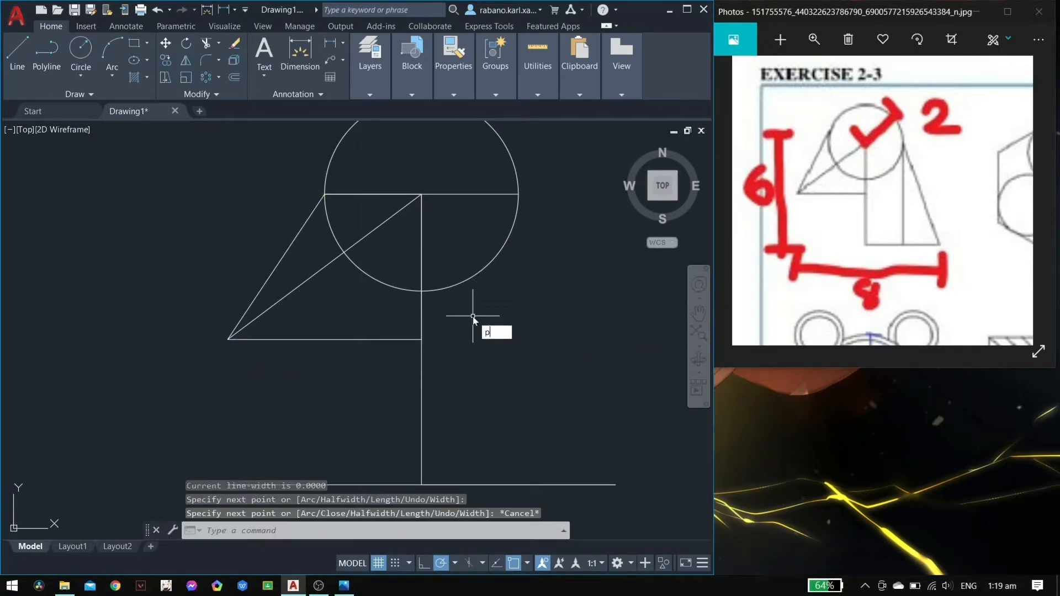
text(l)
key(Return)
click(518, 194)
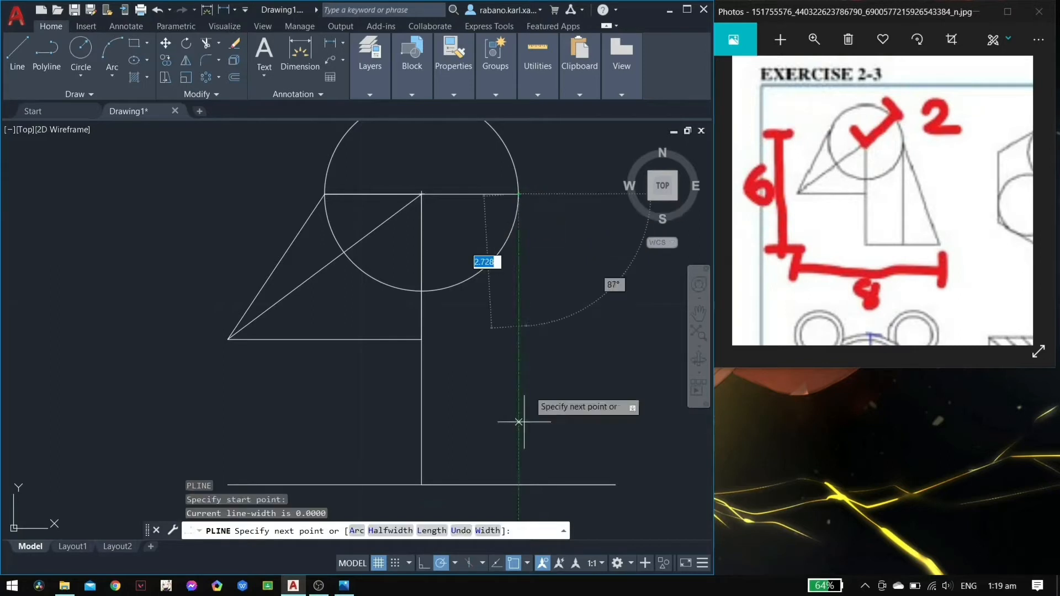
click(518, 484)
key(Escape)
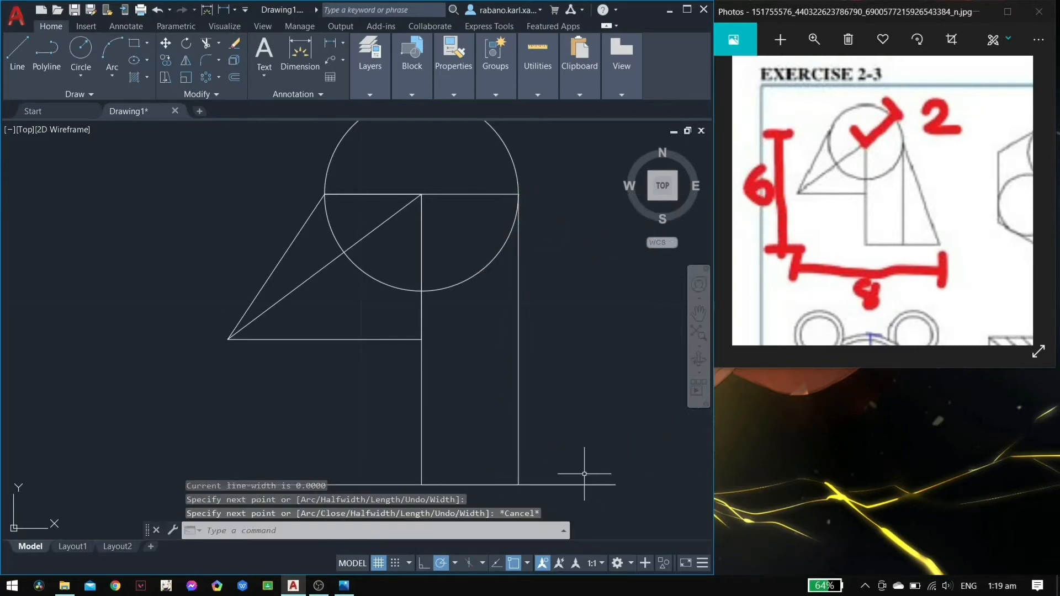
- Draw a slanted polyline from the right end of the base line up to the right end of the diameter
text(pl)
key(Return)
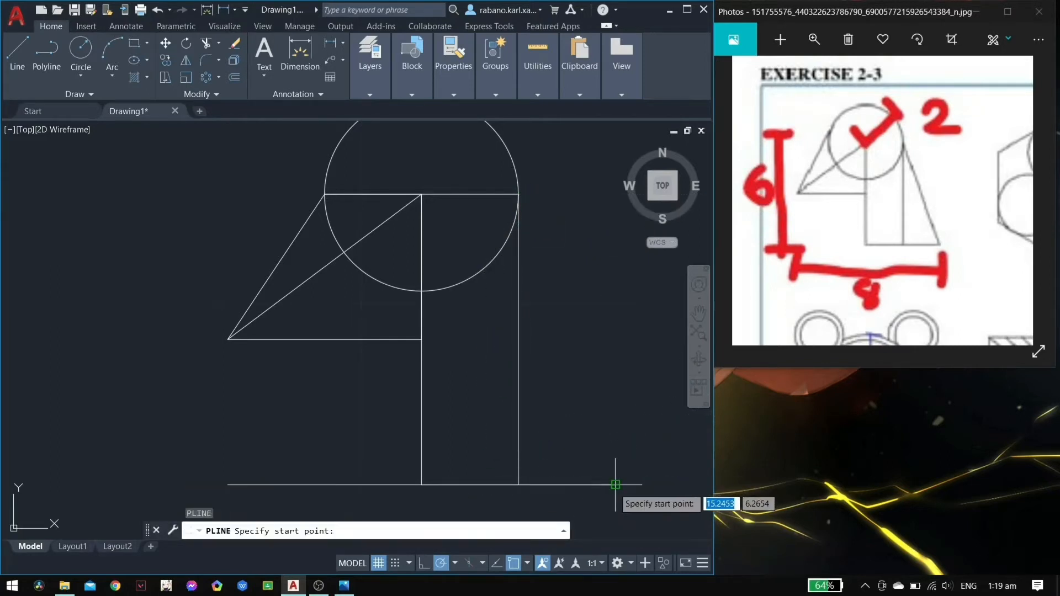
click(615, 485)
click(518, 194)
key(Escape)
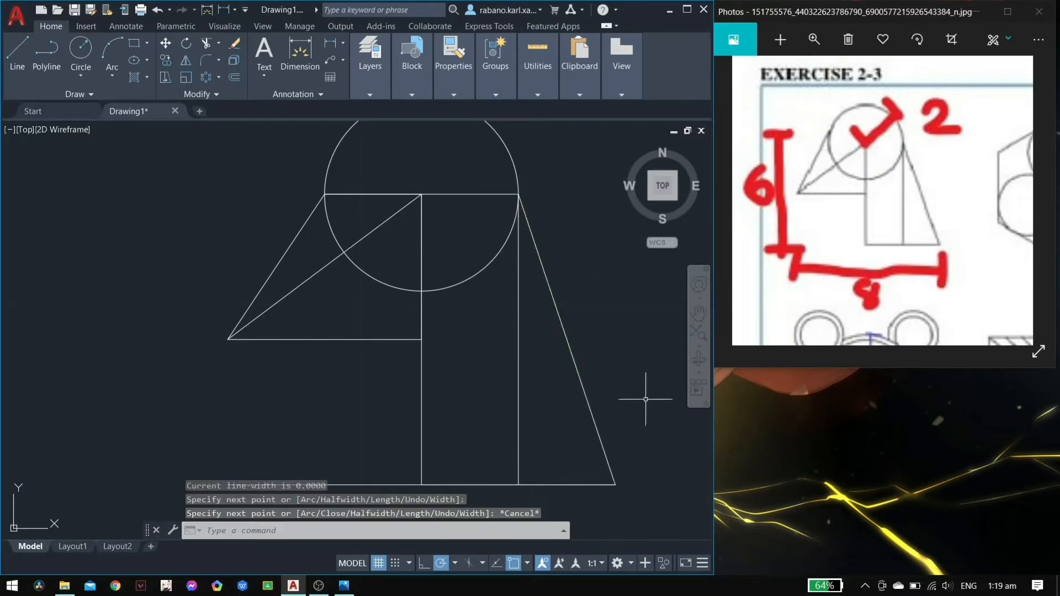
- Trim away the base line's left extension and the circle's horizontal diameter
scroll(557, 345, down, 5)
scroll(552, 301, up, 3)
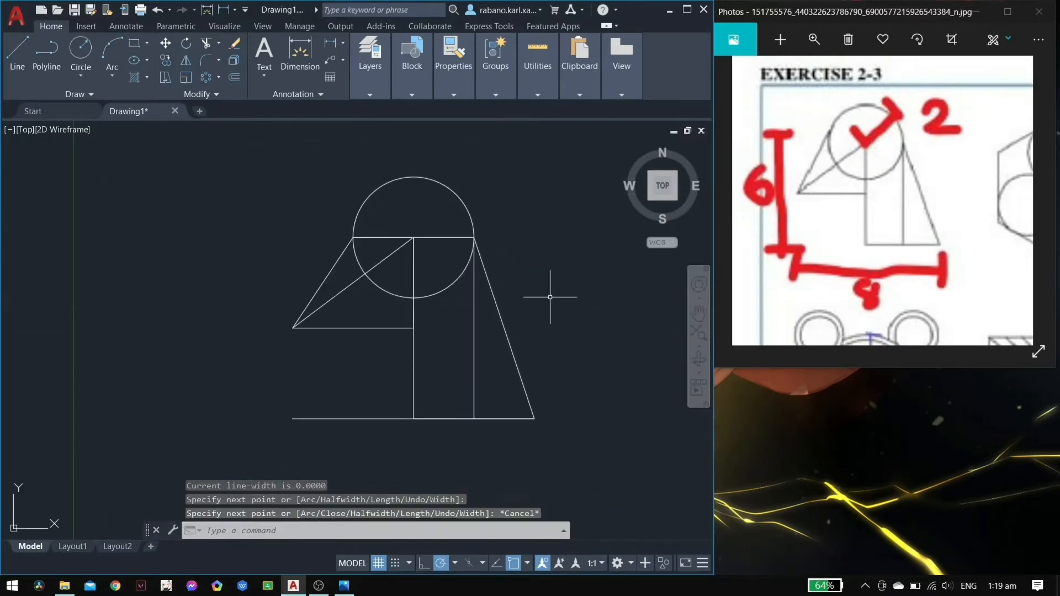
middle_drag(552, 295, 578, 299)
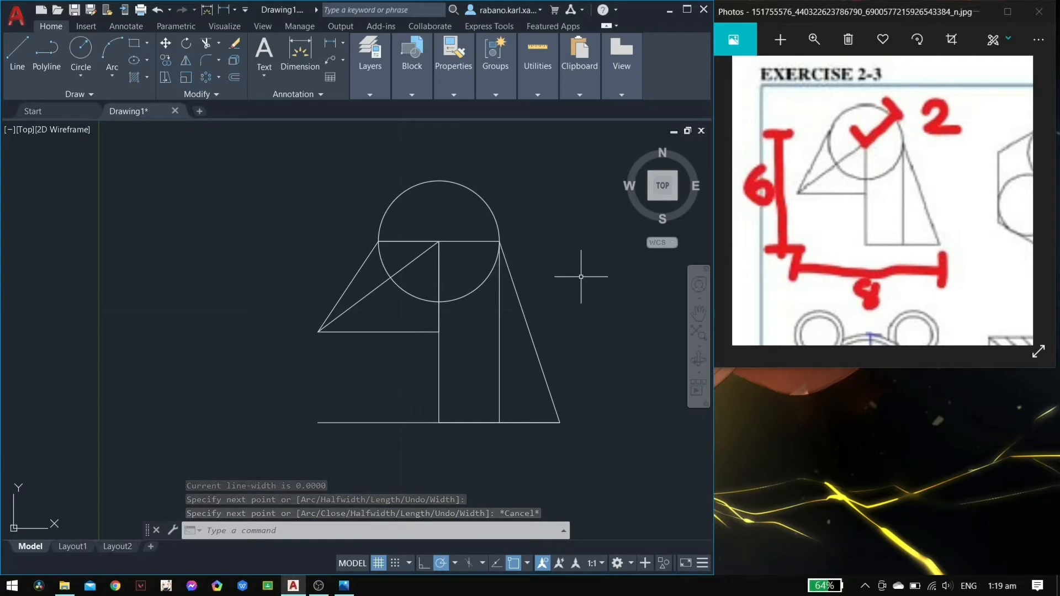
text(TR)
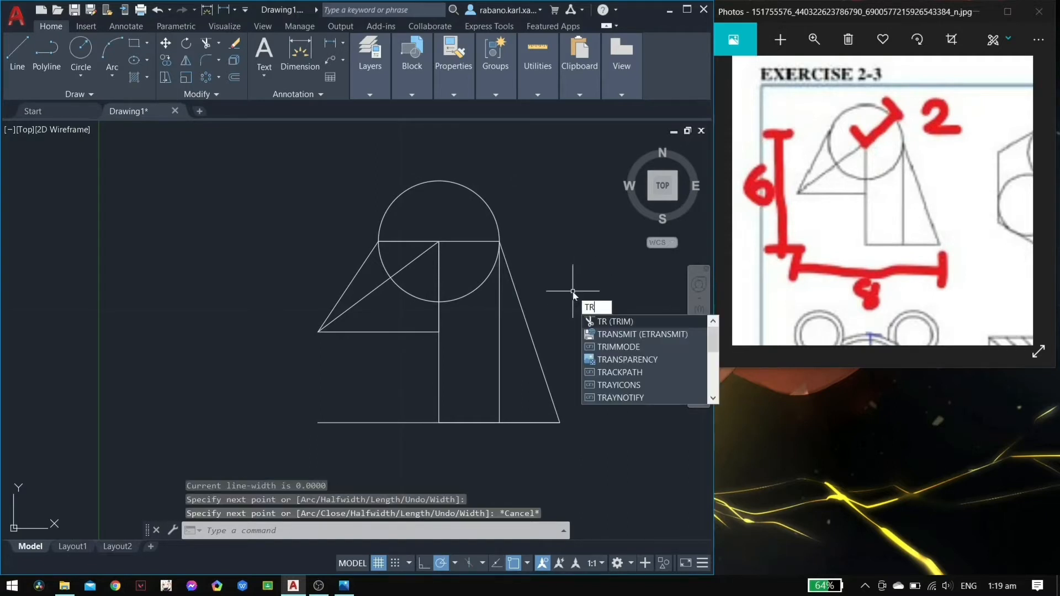
key(Return)
drag(368, 454, 369, 379)
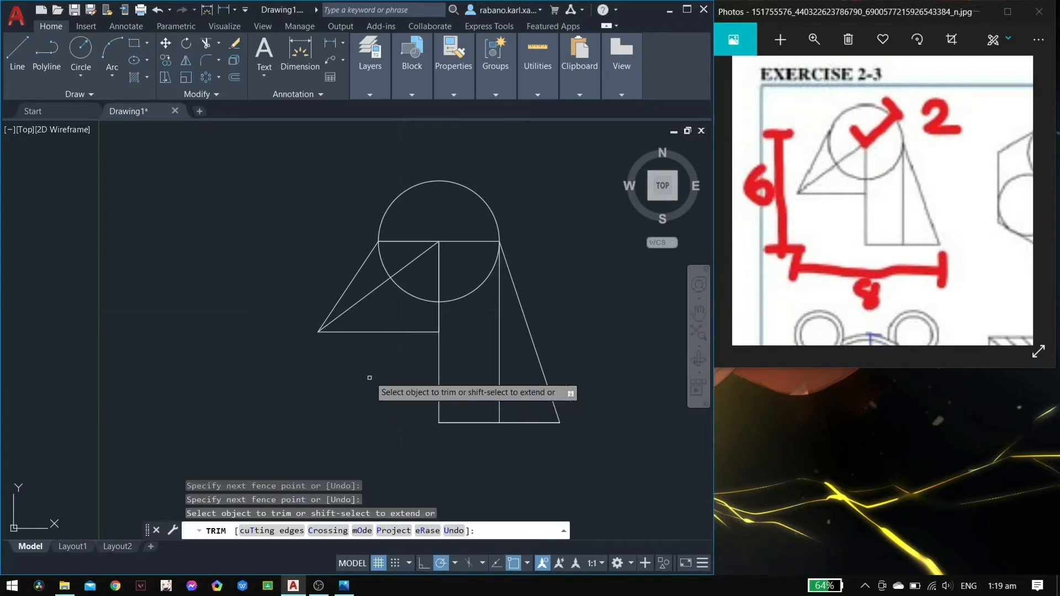
click(468, 241)
drag(401, 232, 403, 249)
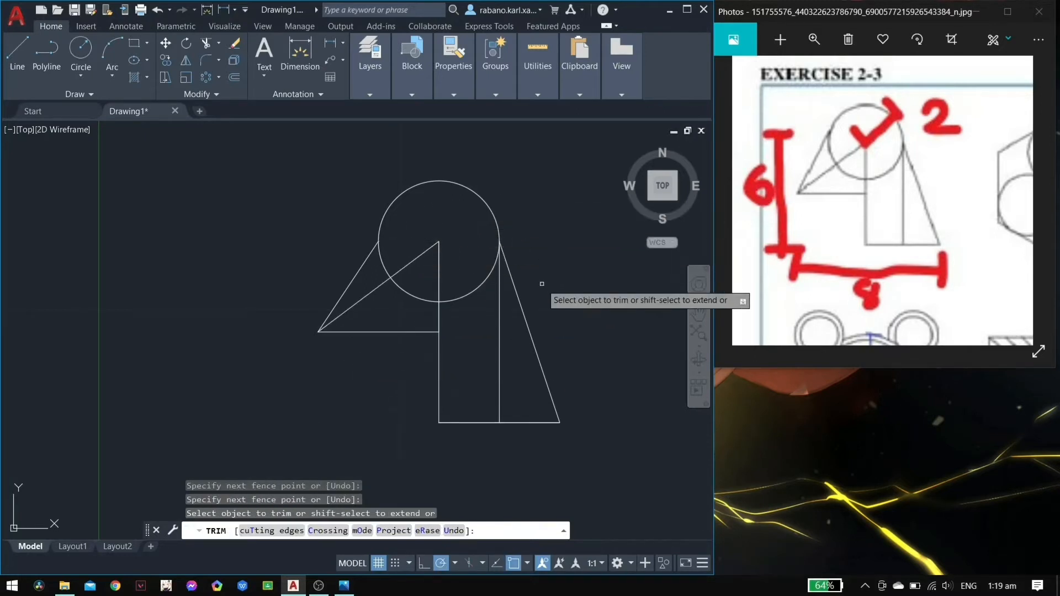
scroll(587, 294, down, 1)
mouse_move(590, 306)
middle_down()
mouse_move(412, 308)
mouse_move(387, 323)
middle_up()
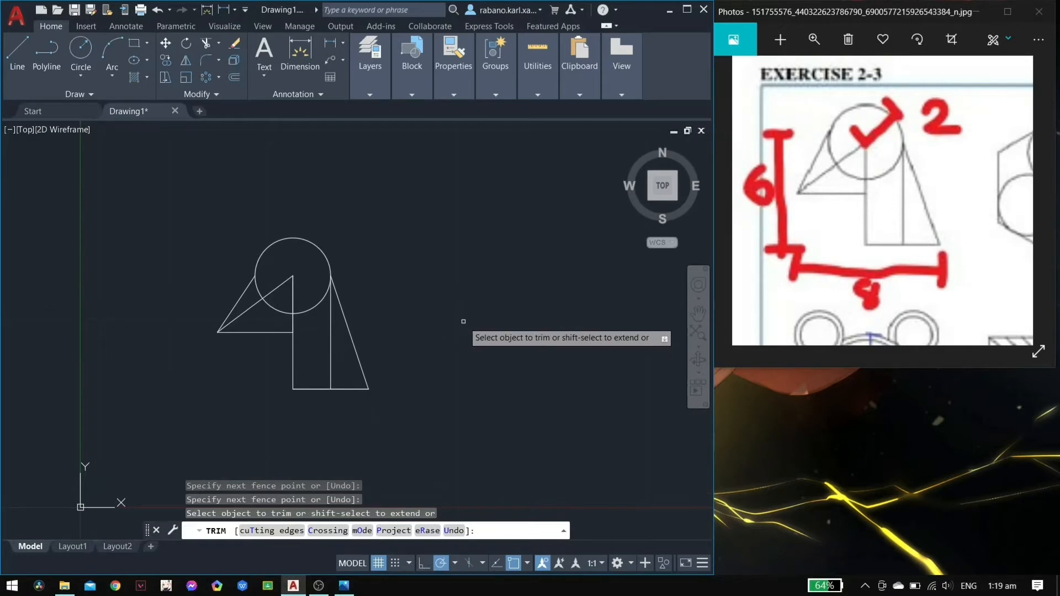
key(Escape)
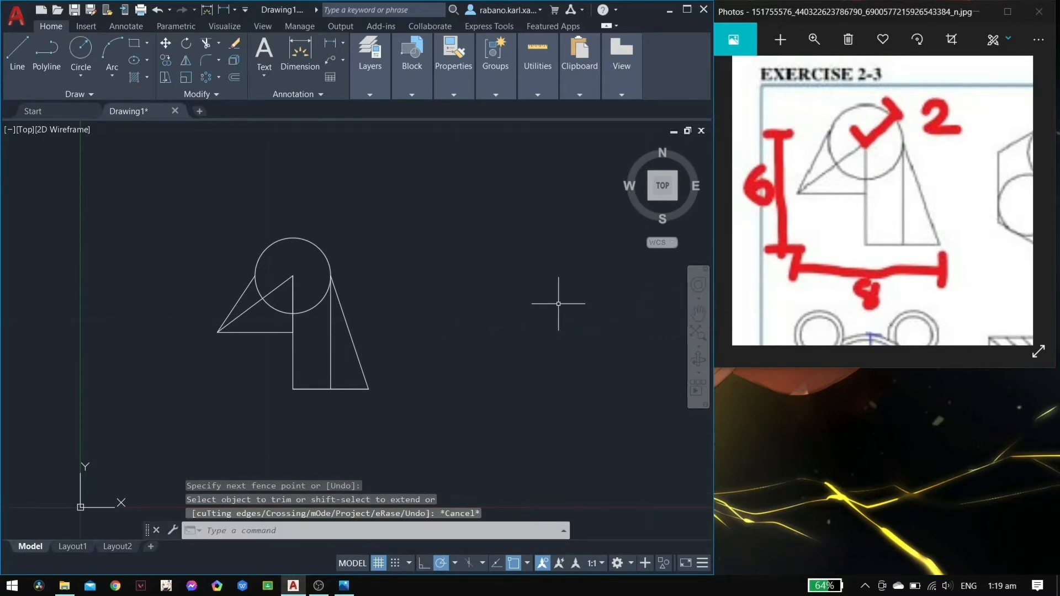
- Draw a six-sided polygon inscribed in a circle of radius 4 to the right of the first figure
mouse_move(996, 199)
mouse_down()
mouse_move(805, 217)
mouse_move(799, 197)
mouse_up()
scroll(513, 327, up, 2)
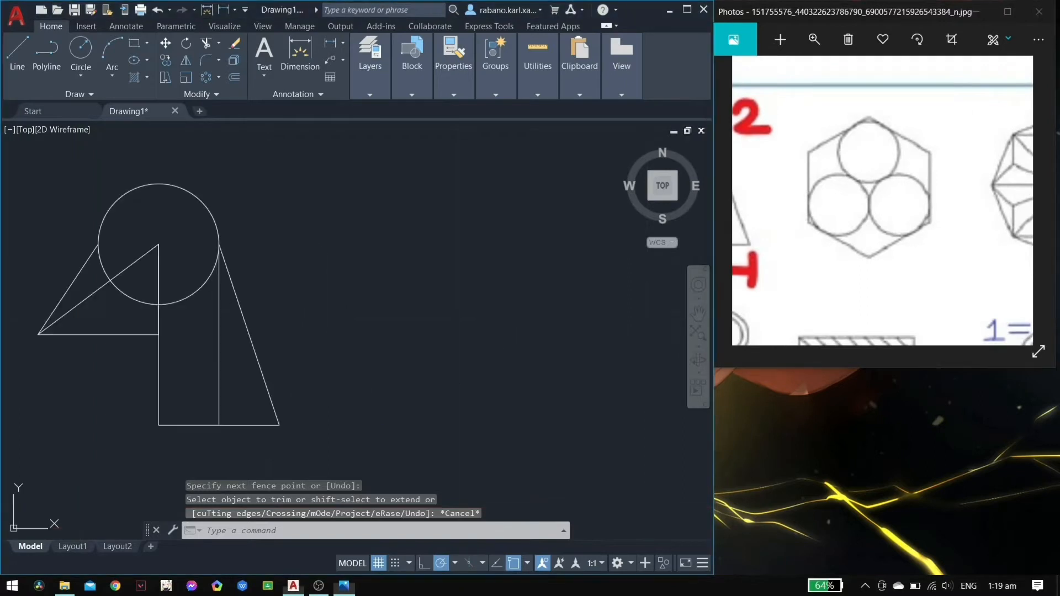
click(467, 325)
scroll(467, 325, down, 2)
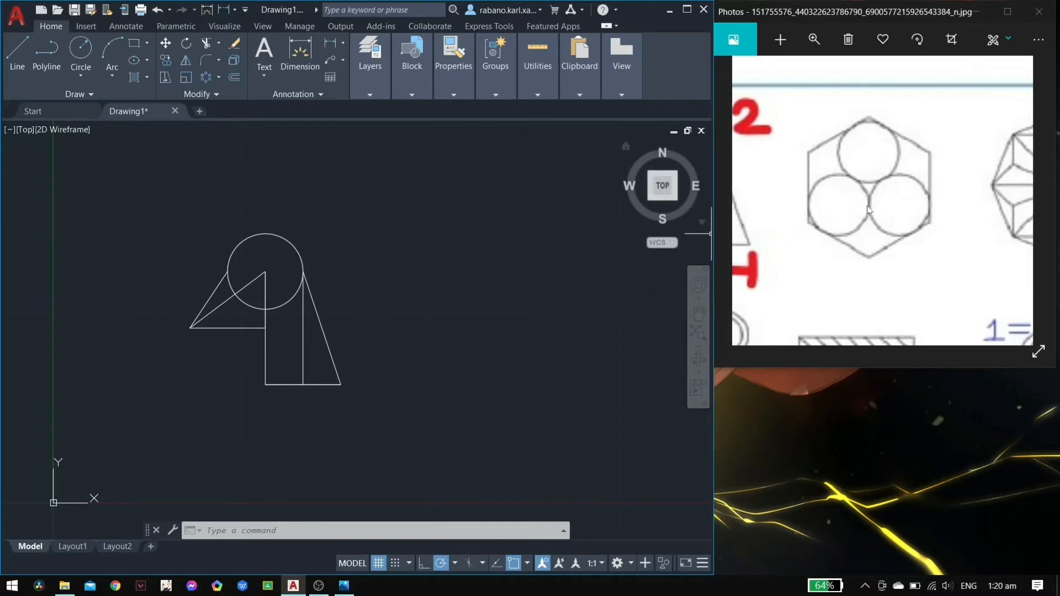
mouse_move(493, 301)
middle_down()
mouse_move(386, 274)
mouse_move(384, 287)
middle_up()
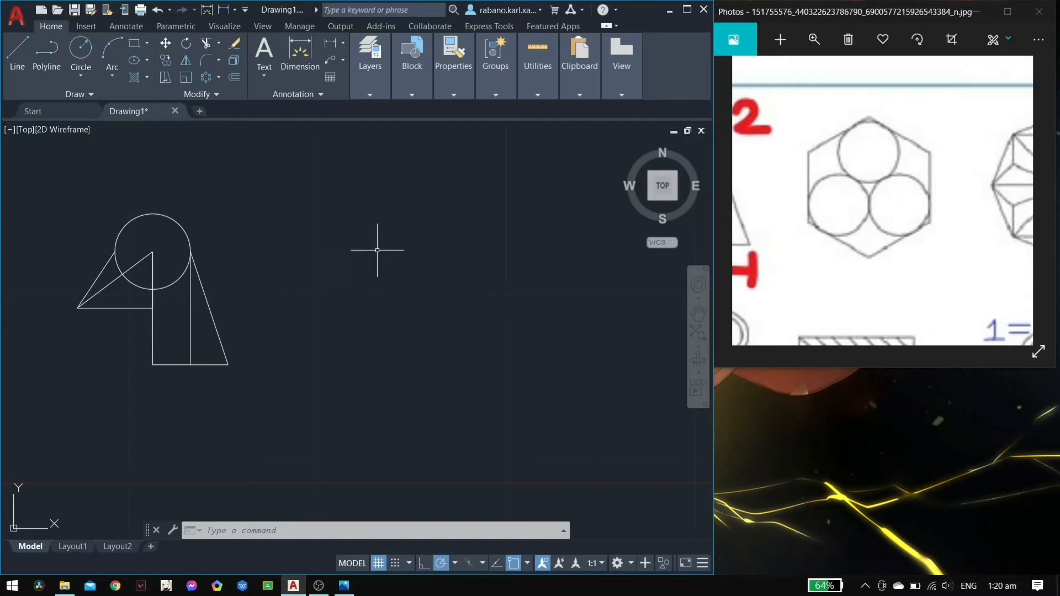
text(l)
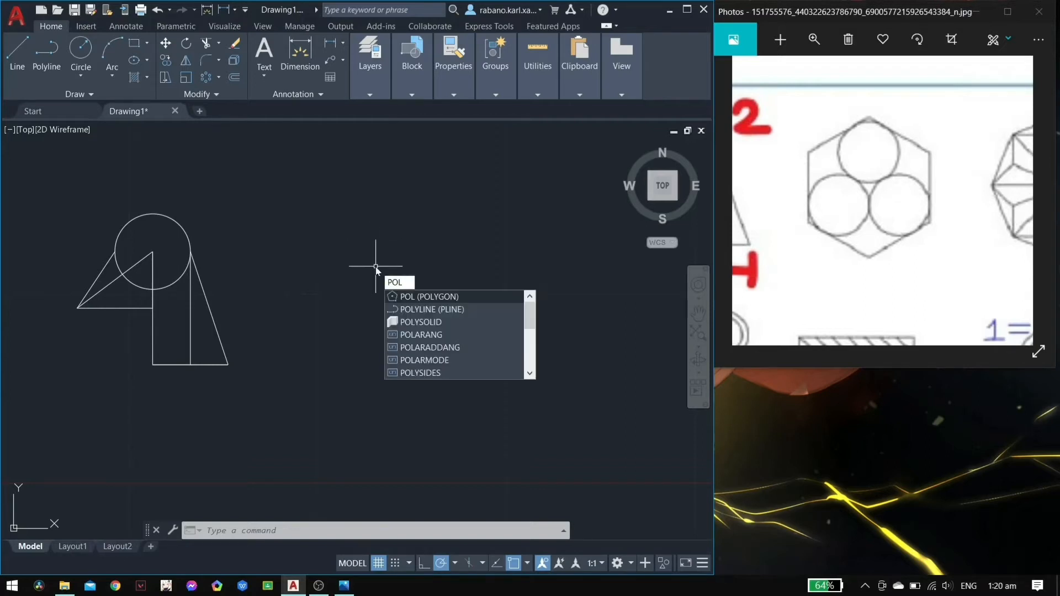
key(Return)
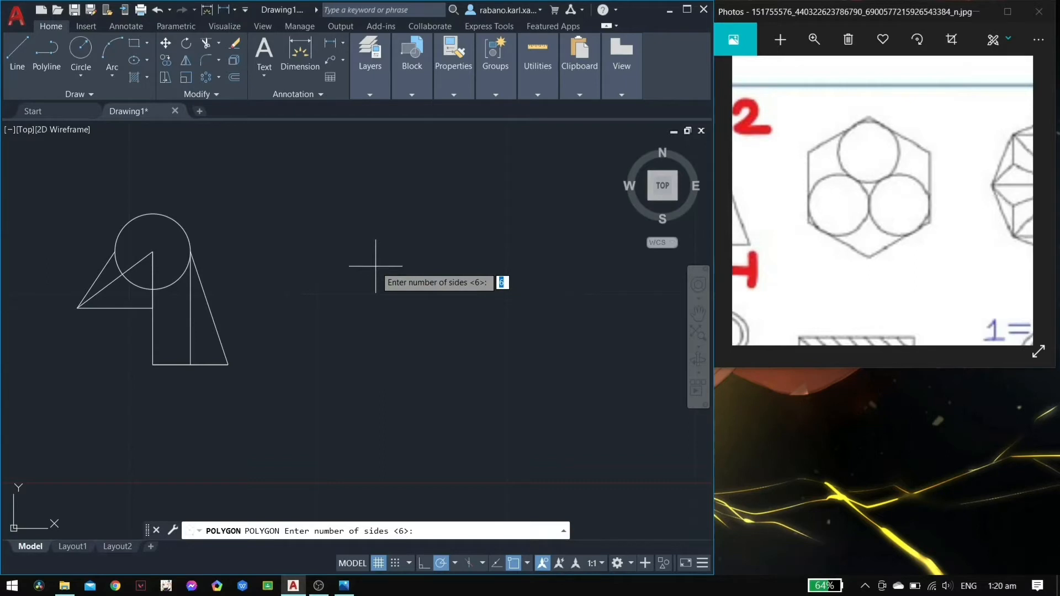
key(Return)
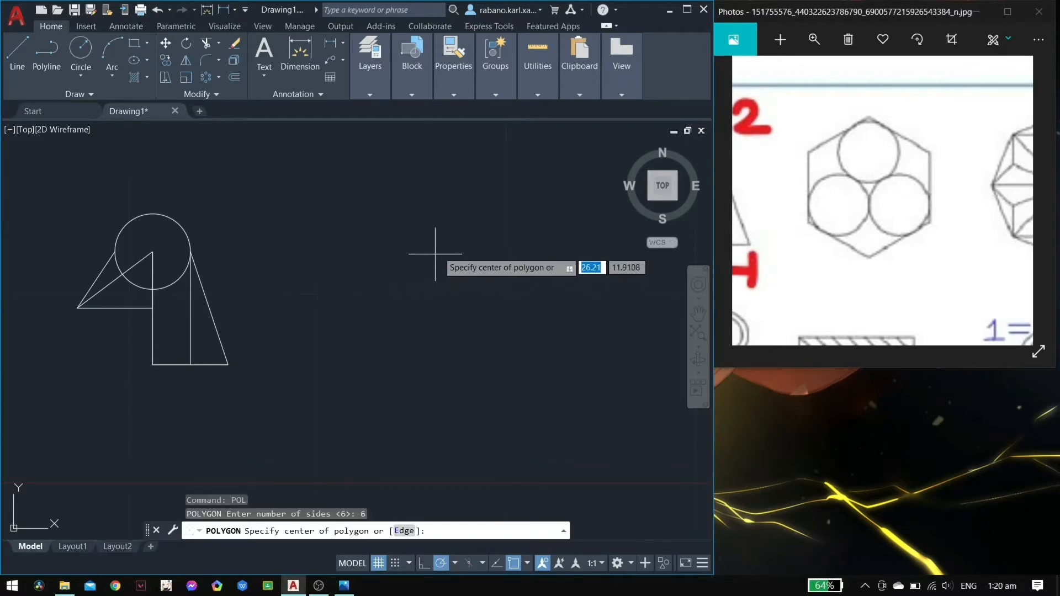
click(410, 256)
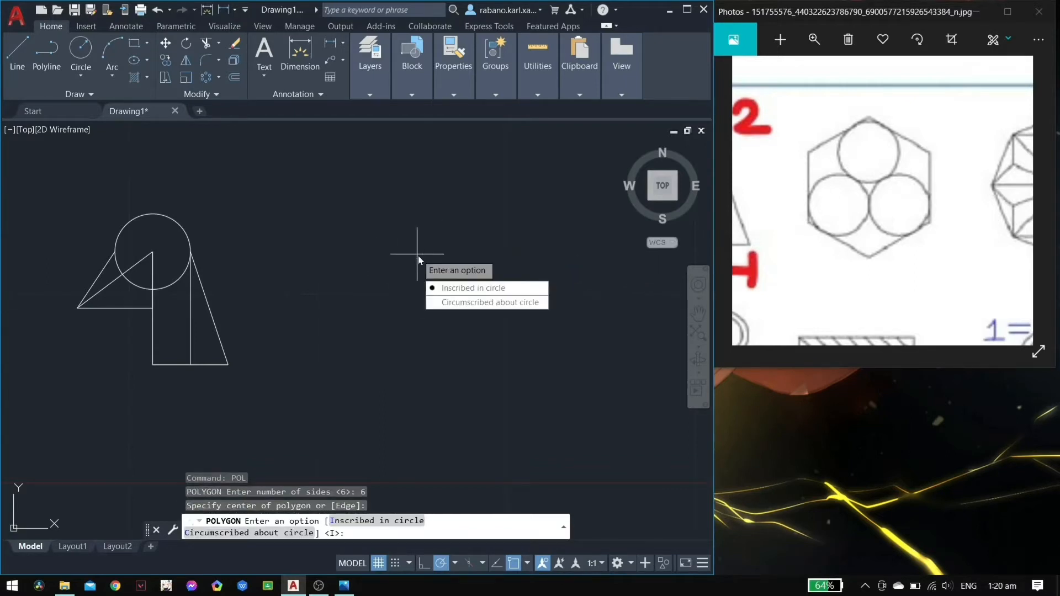
click(451, 290)
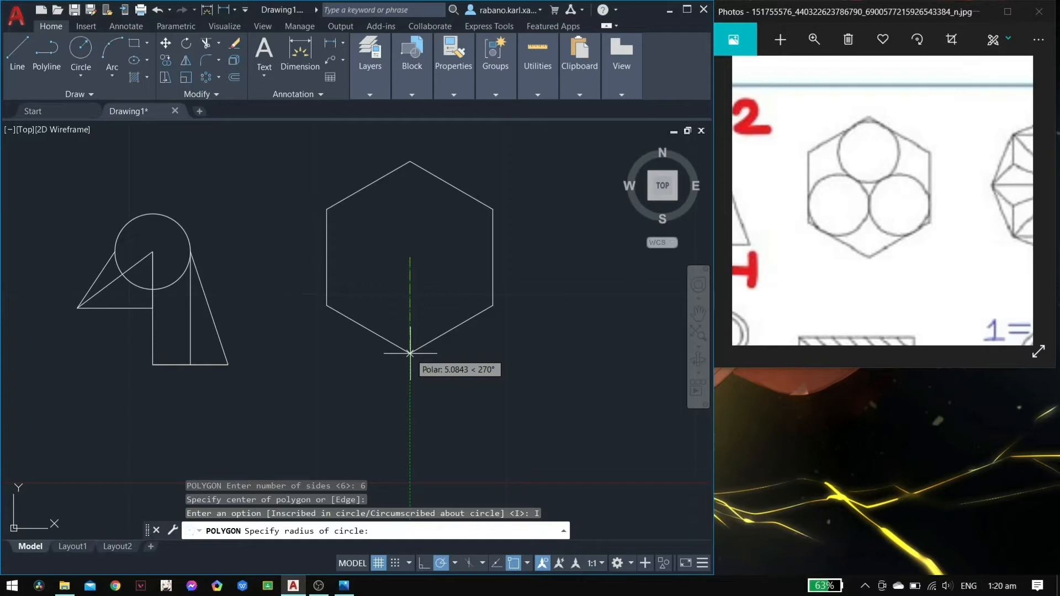
text(4)
key(Return)
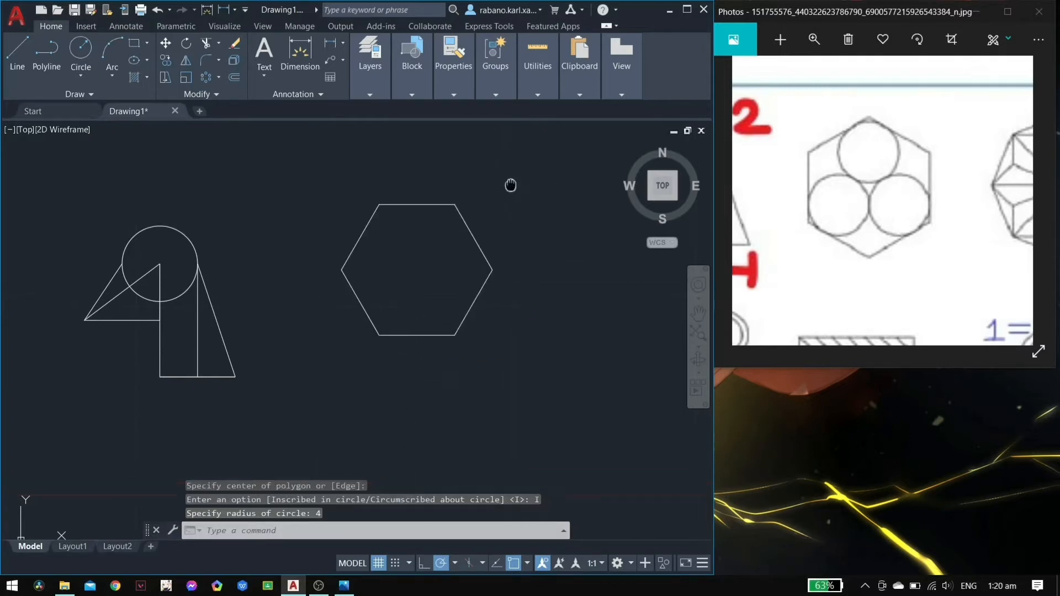
scroll(464, 193, up, 2)
scroll(395, 360, up, 1)
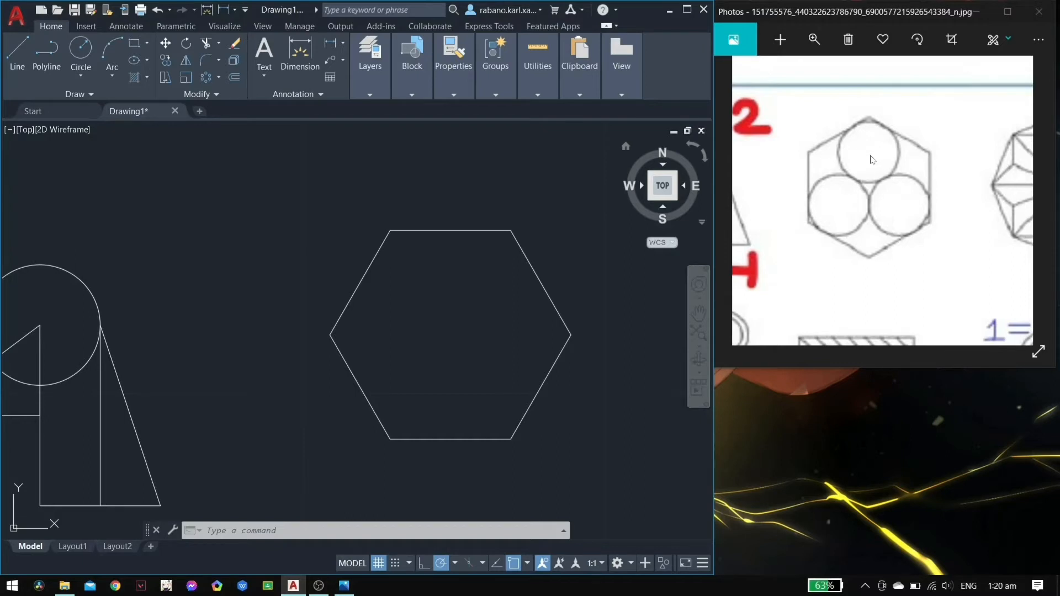
text(l)
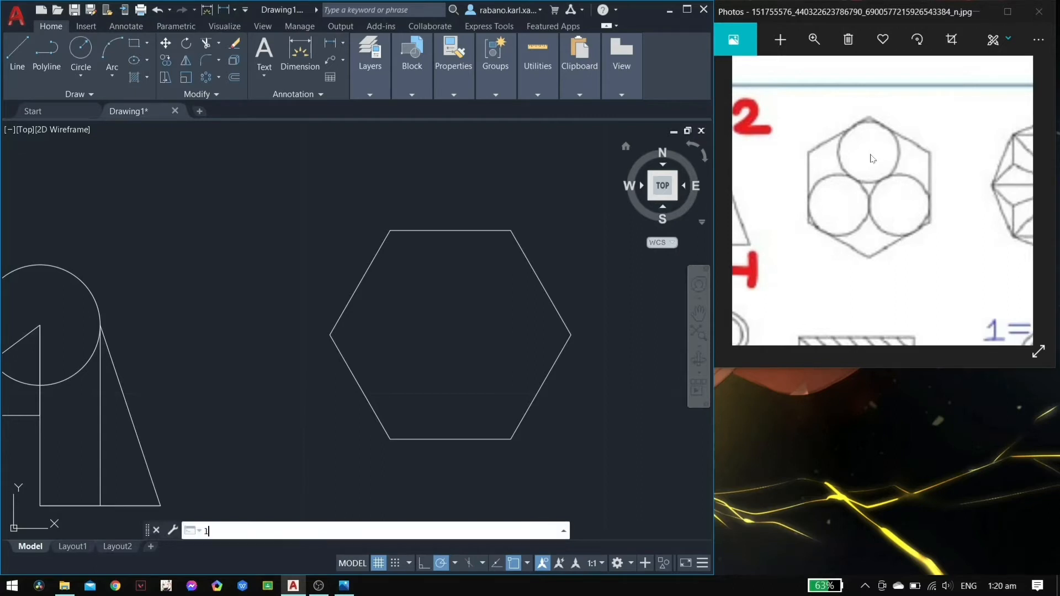
click(880, 161)
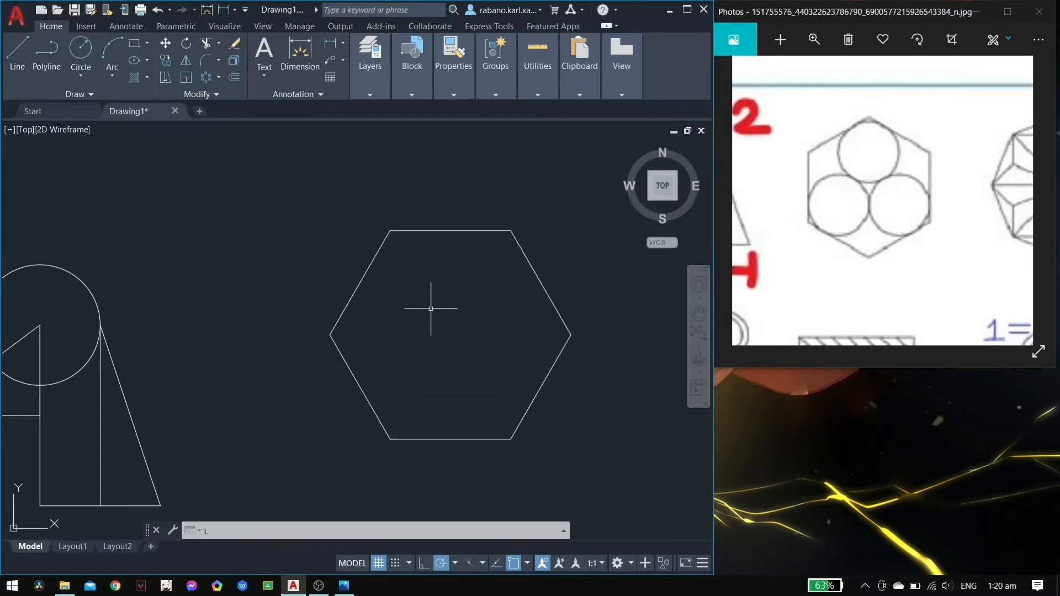
click(447, 302)
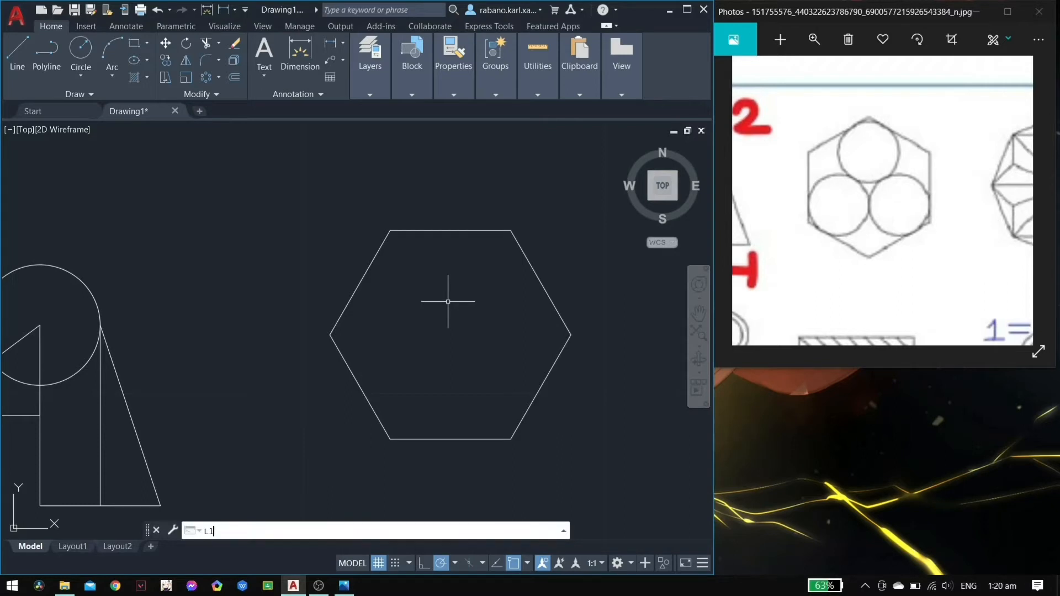
text(1)
key(Escape)
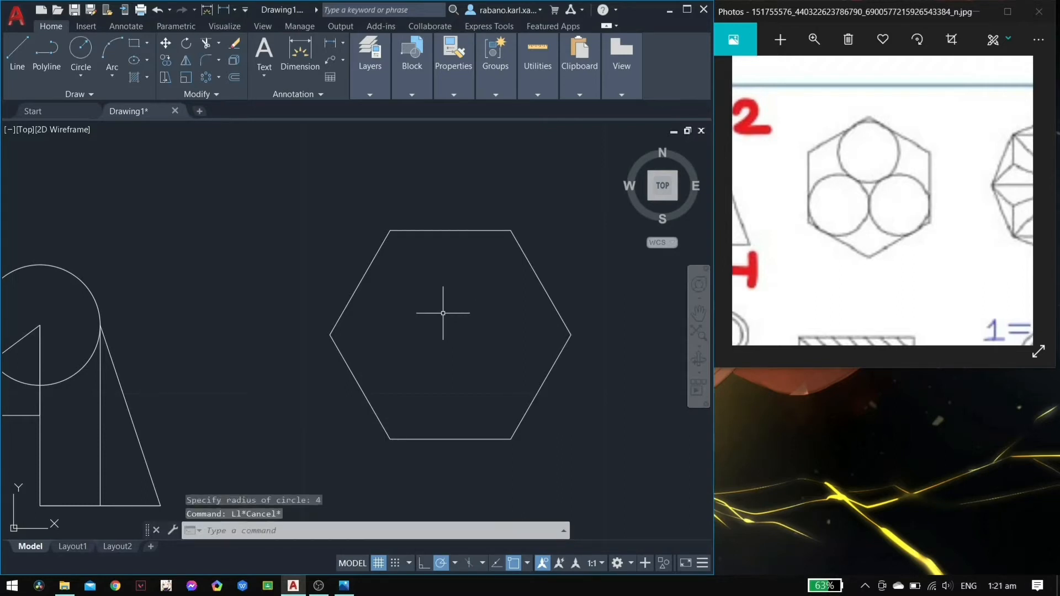
- Draw a vertical line joining the hexagon's lower-left and upper-left vertices
text(l)
key(Return)
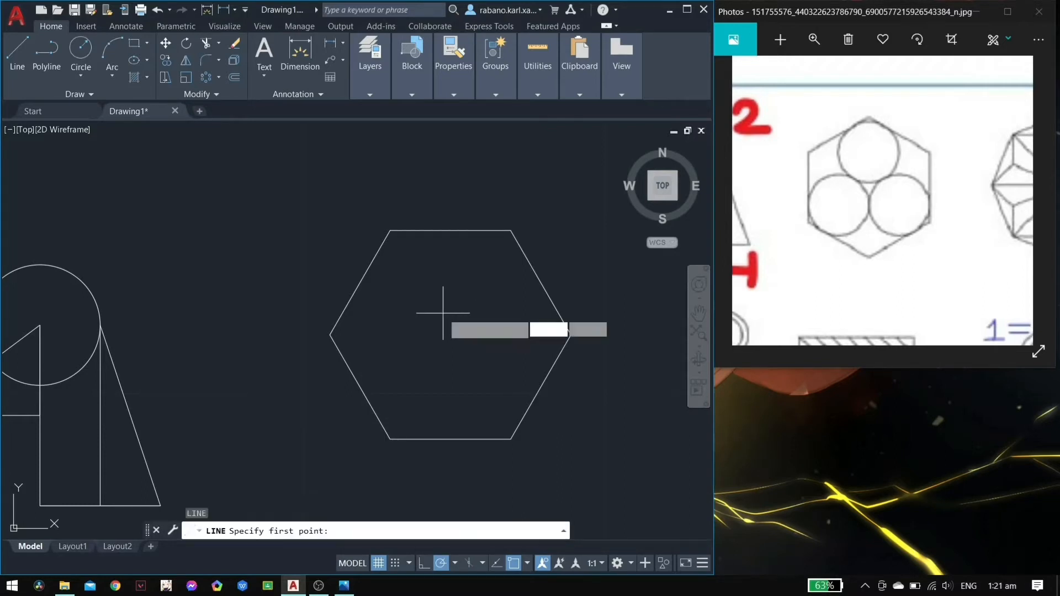
click(391, 439)
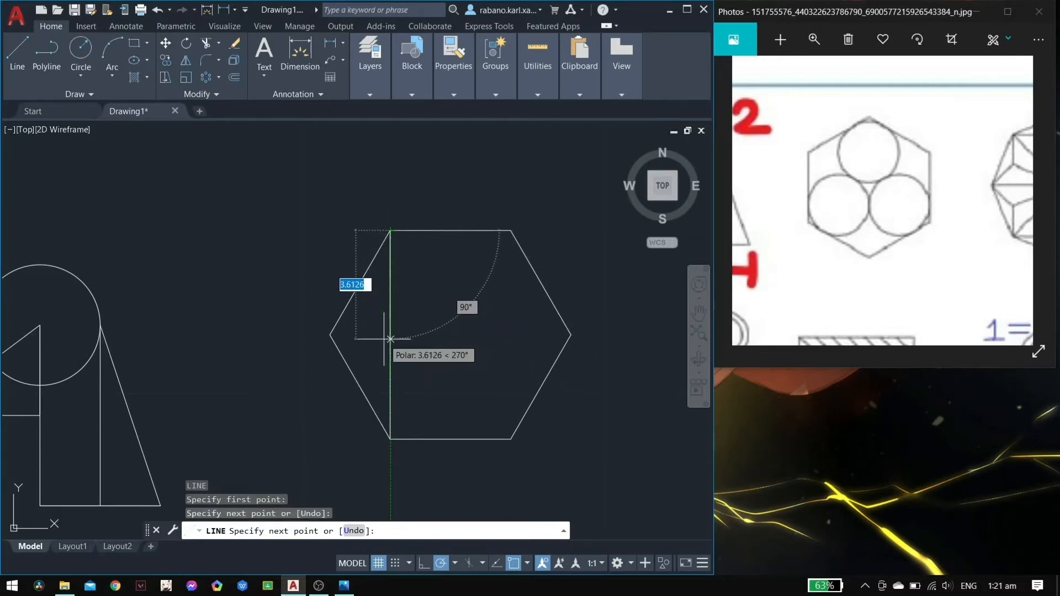
key(Escape)
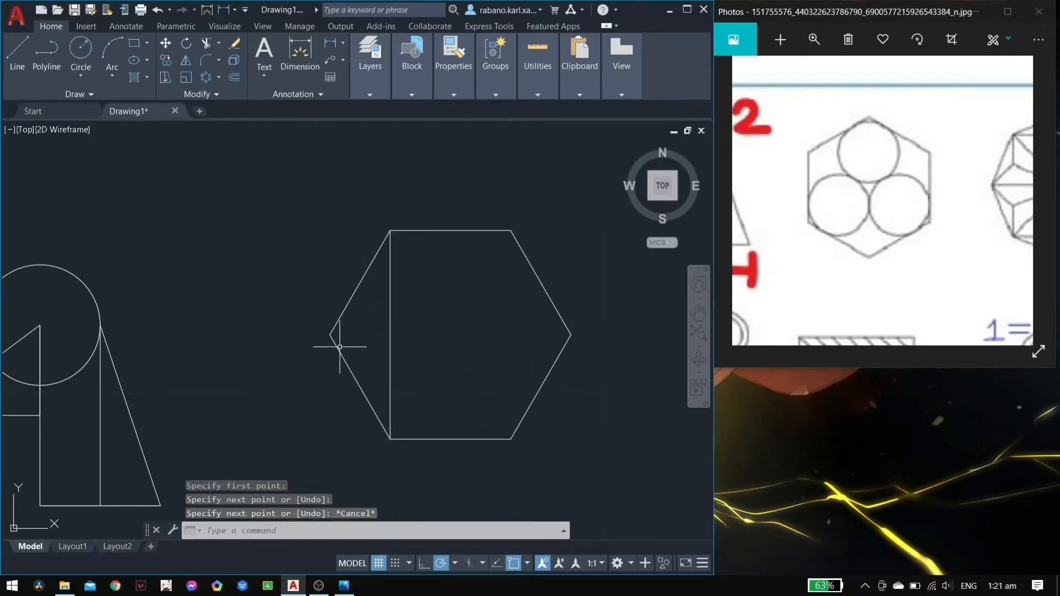
- Draw a horizontal line from the hexagon's left vertex to the new vertical line
key(space)
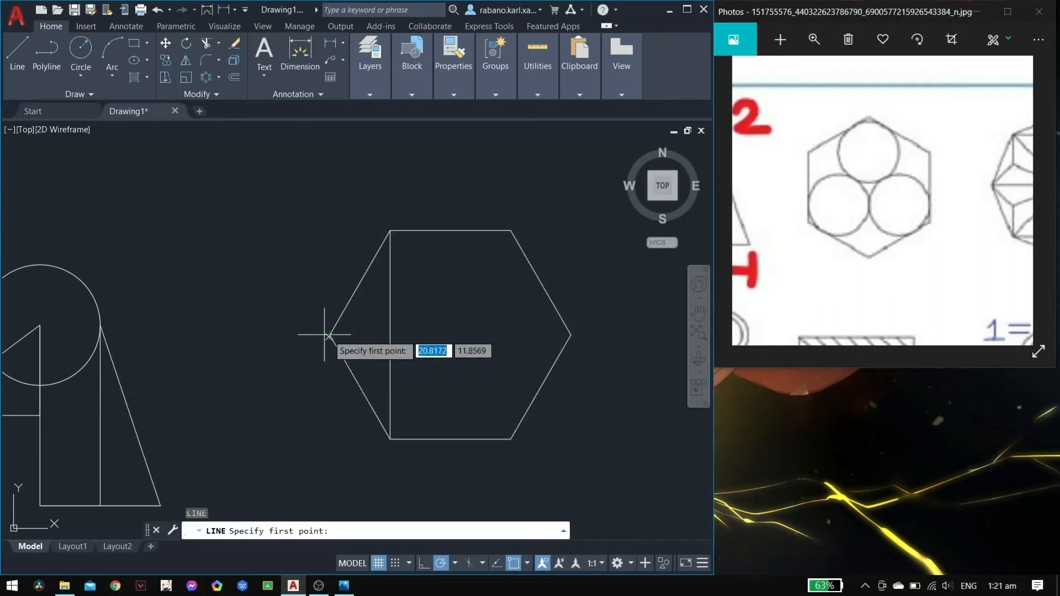
click(330, 334)
click(390, 335)
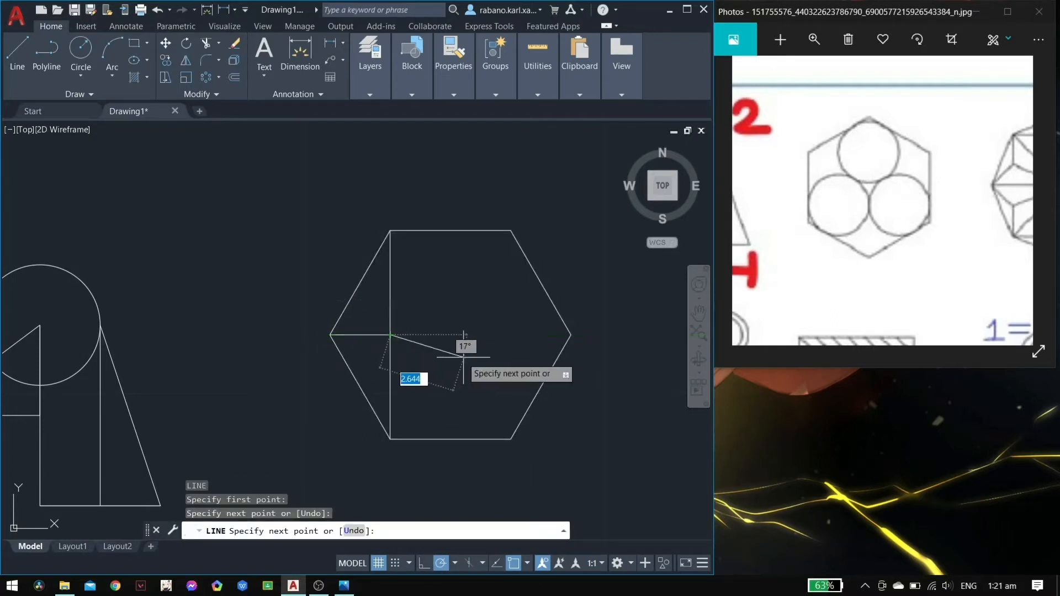
key(Escape)
scroll(433, 348, up, 2)
scroll(422, 338, up, 2)
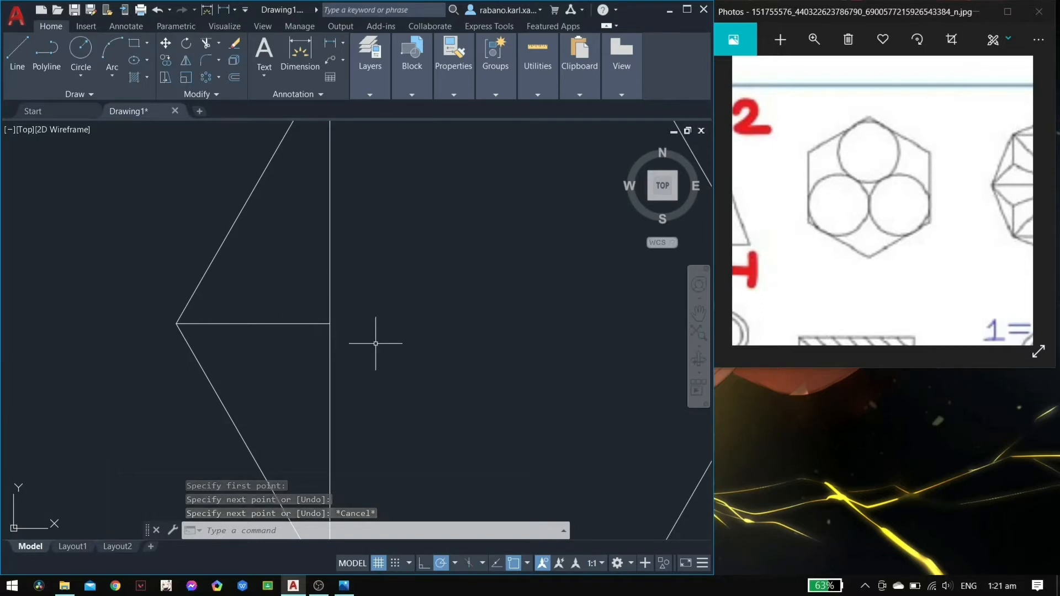
scroll(410, 329, down, 2)
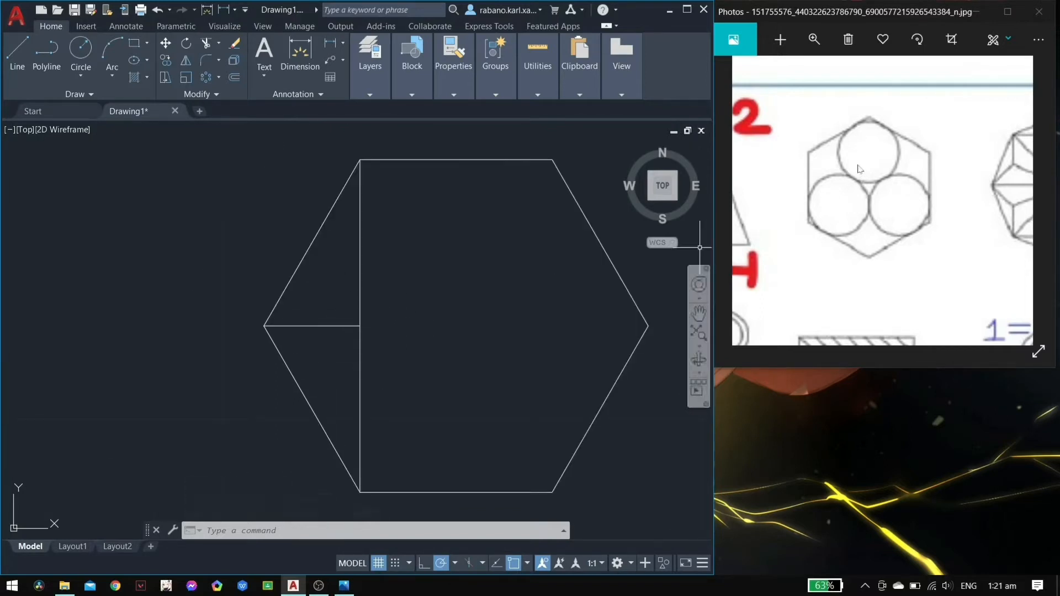
scroll(461, 320, down, 1)
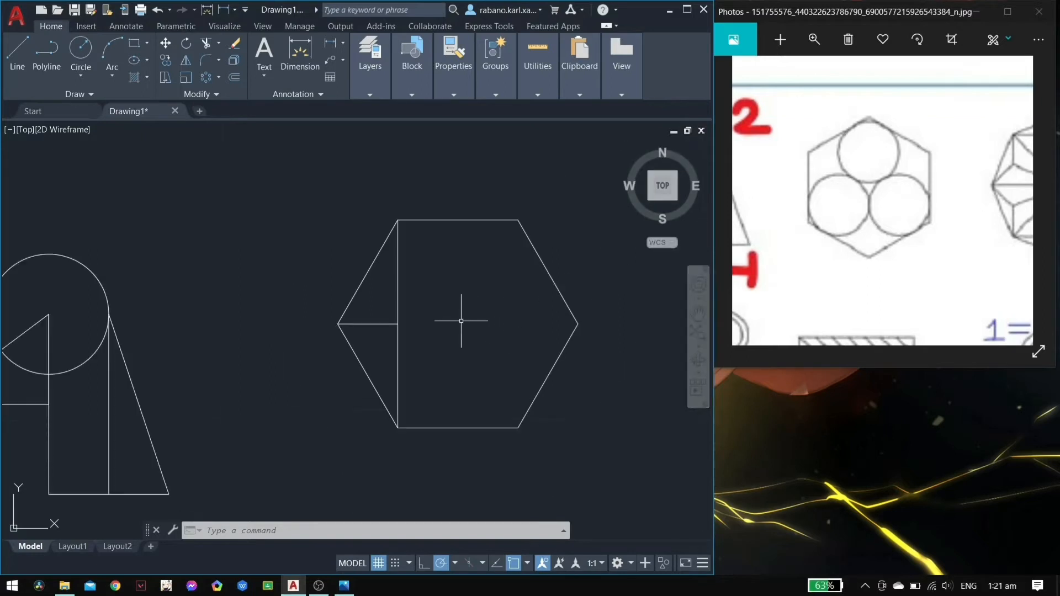
scroll(437, 338, up, 2)
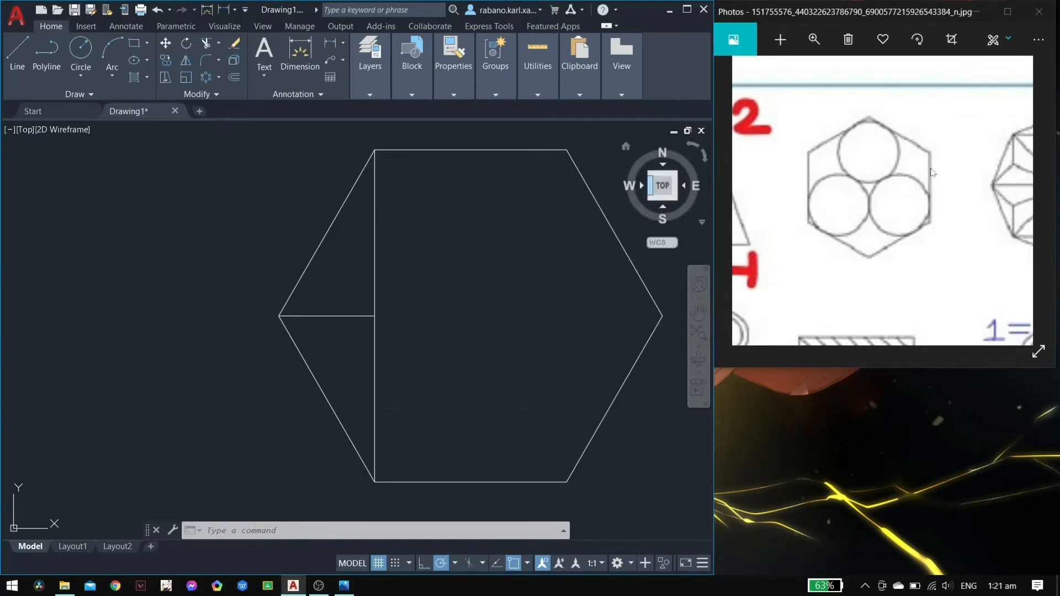
click(79, 74)
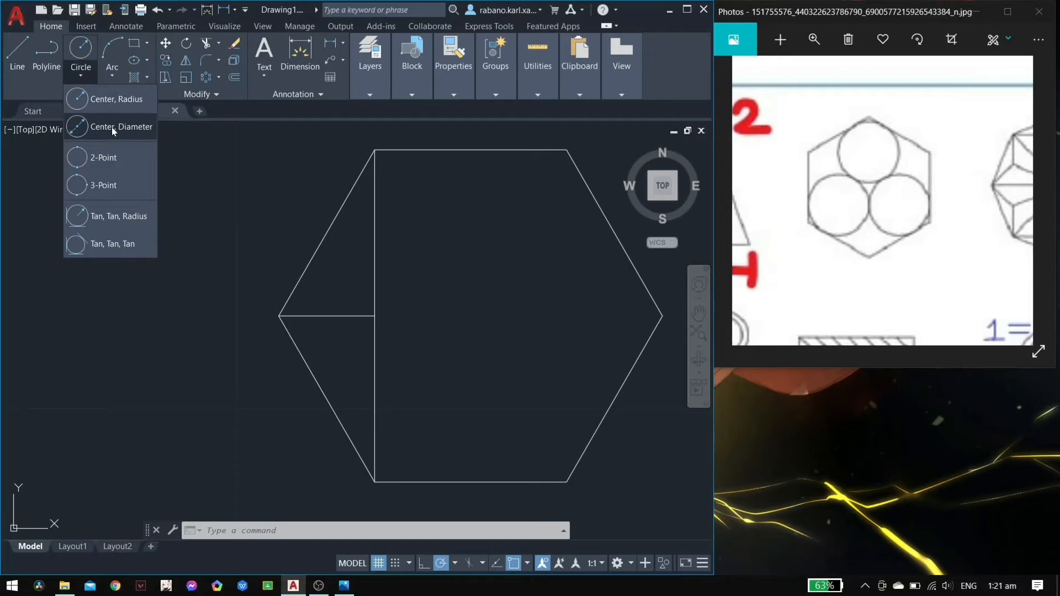
click(105, 157)
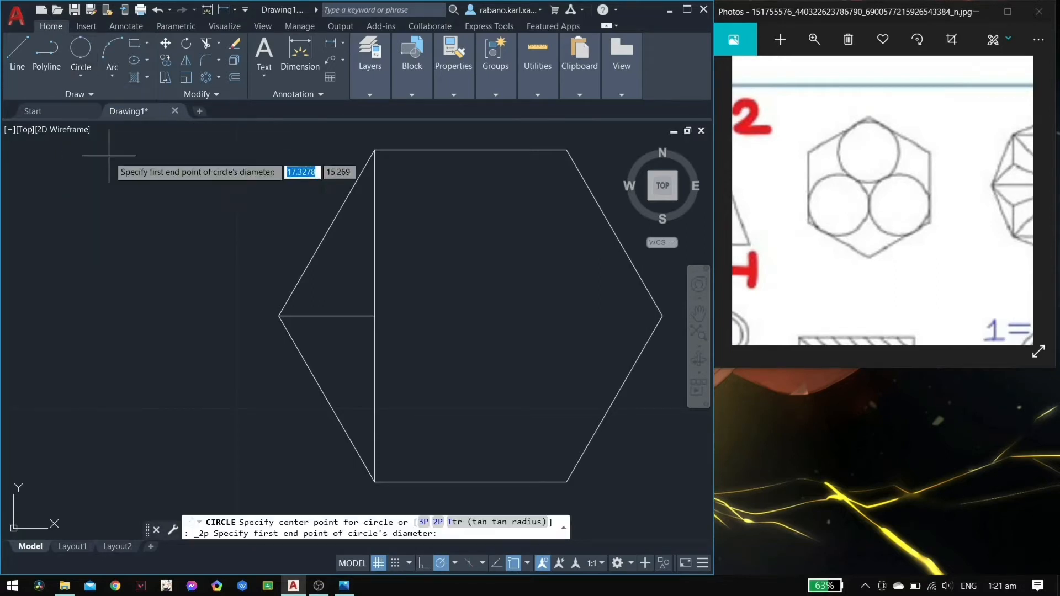
click(374, 316)
key(Escape)
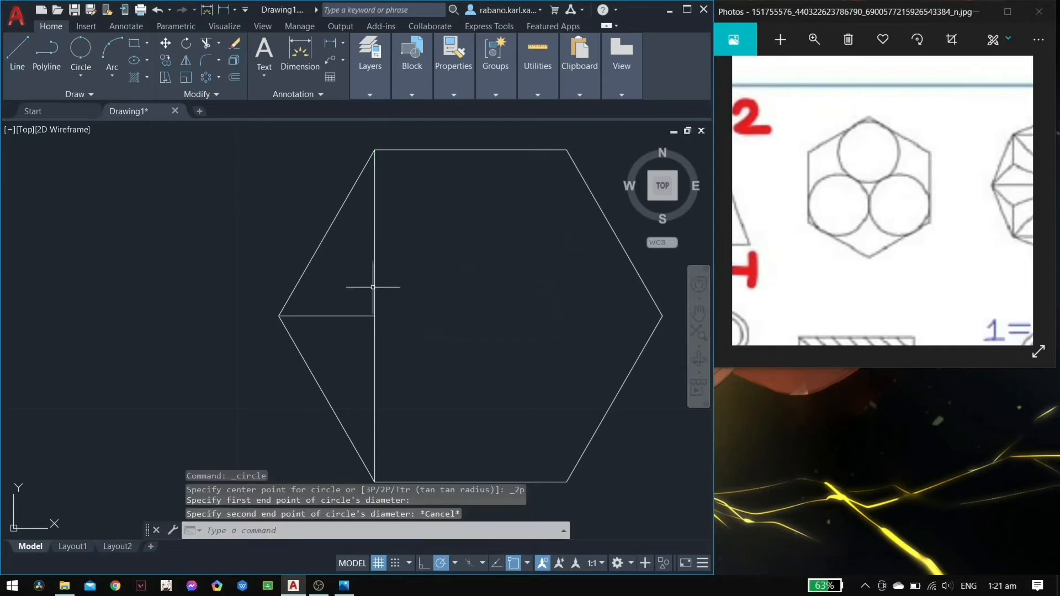
- Draw a circle centred at the vertical line's midpoint, with its diameter reaching the line's upper end
click(82, 76)
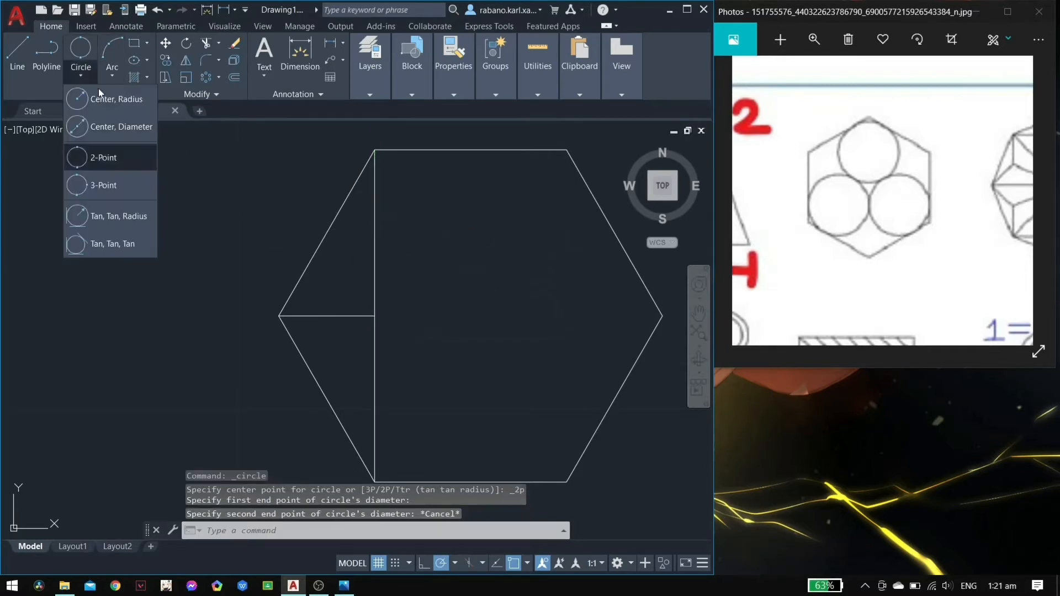
click(133, 128)
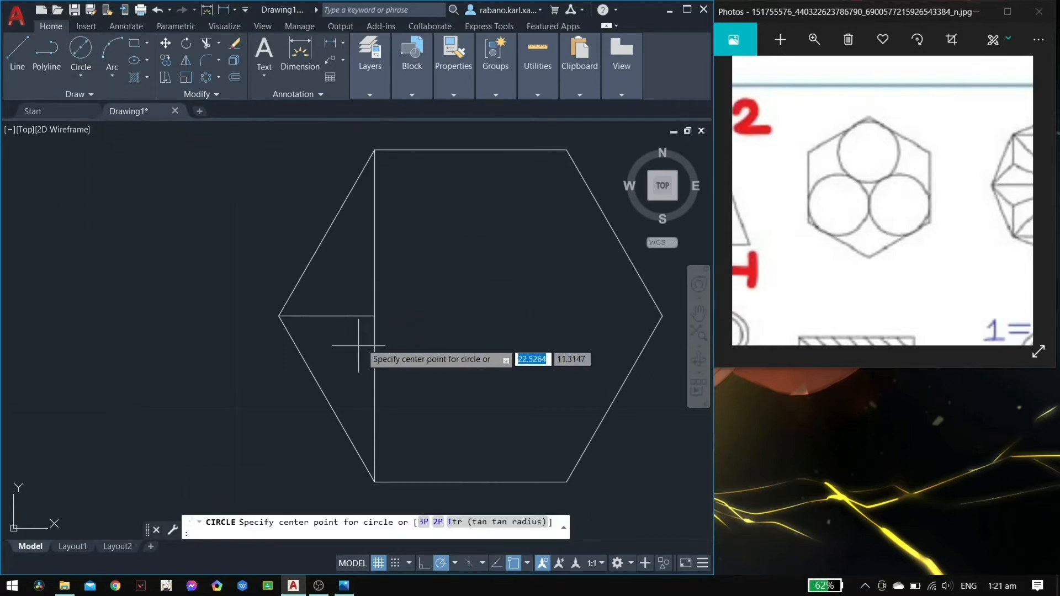
click(375, 316)
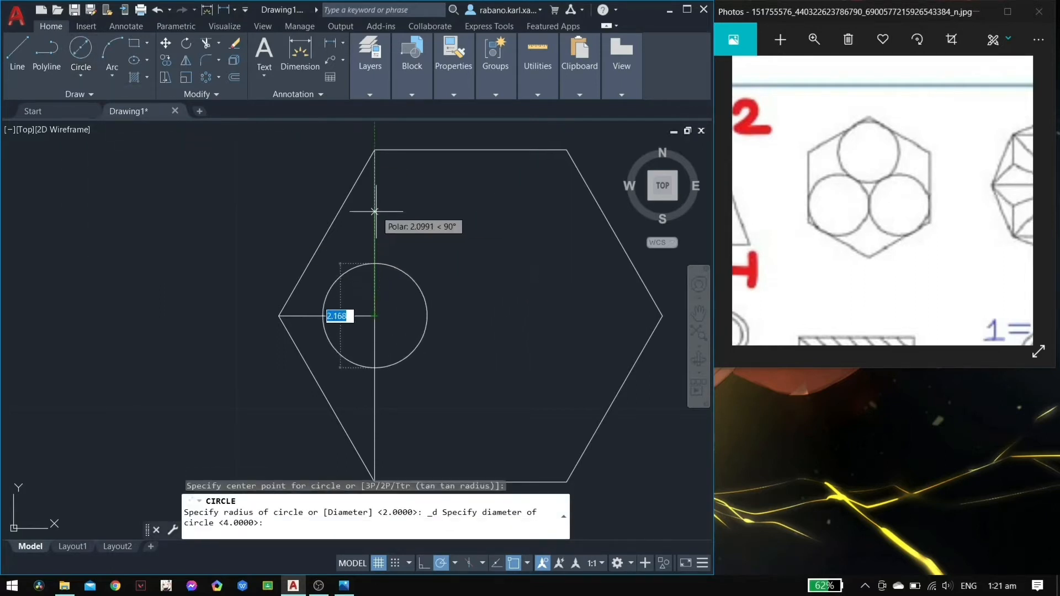
click(374, 149)
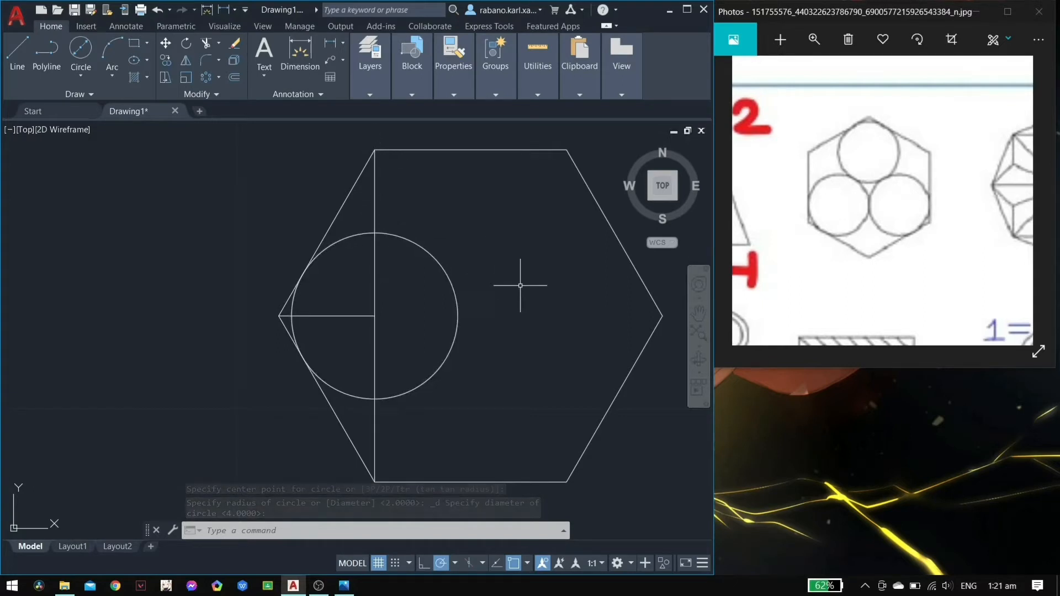
mouse_move(518, 283)
middle_down()
mouse_move(483, 234)
mouse_move(486, 246)
middle_up()
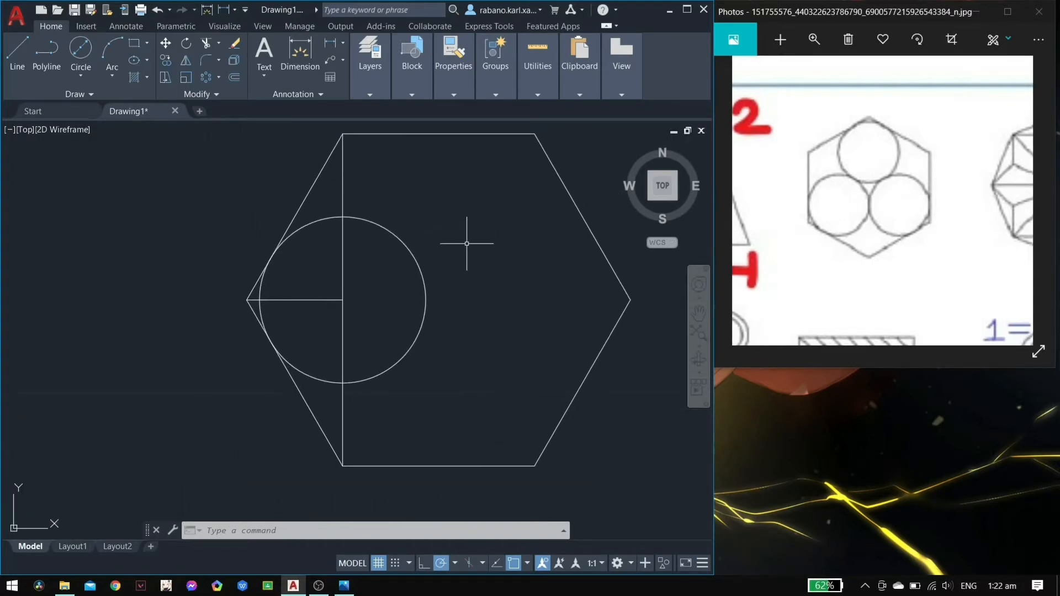
click(404, 237)
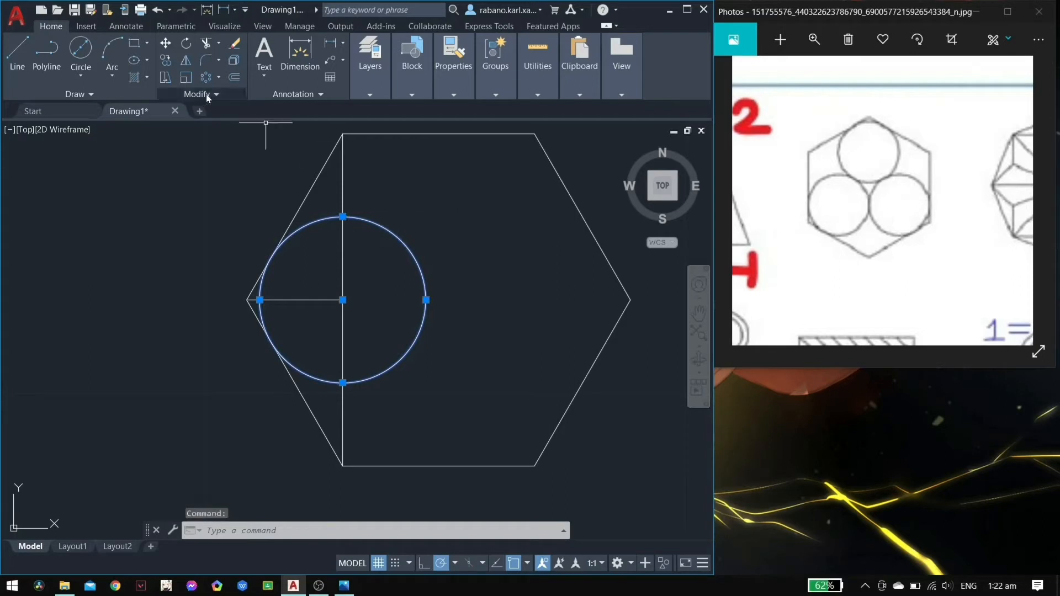
click(219, 78)
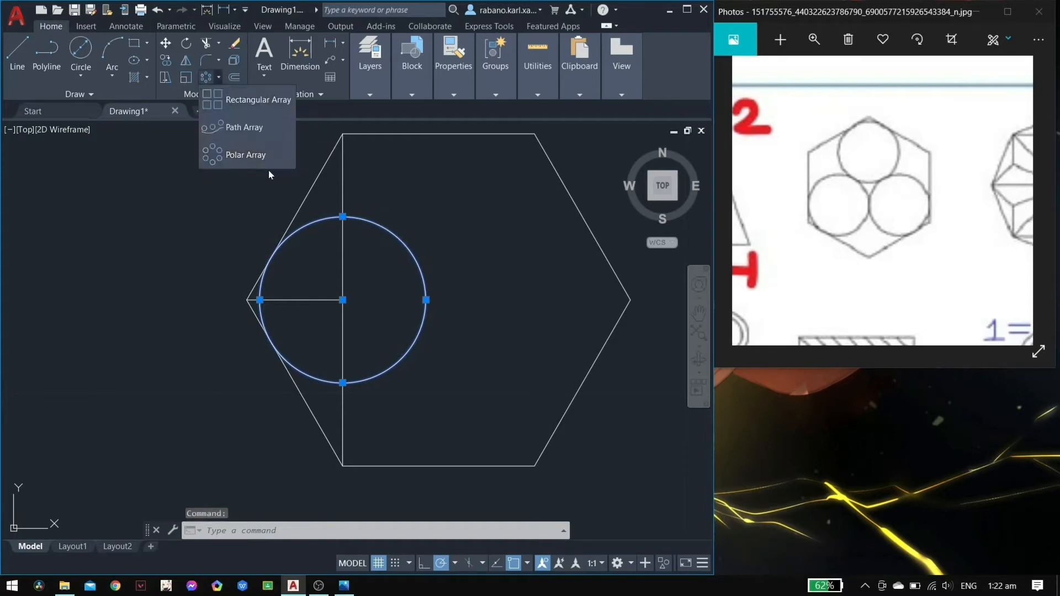
click(235, 152)
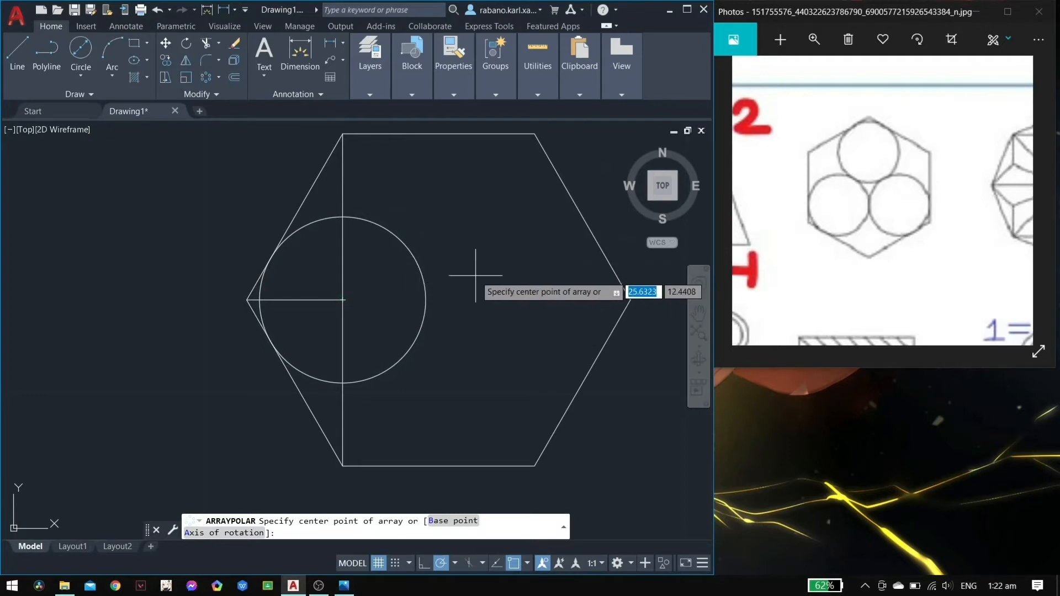
key(Escape)
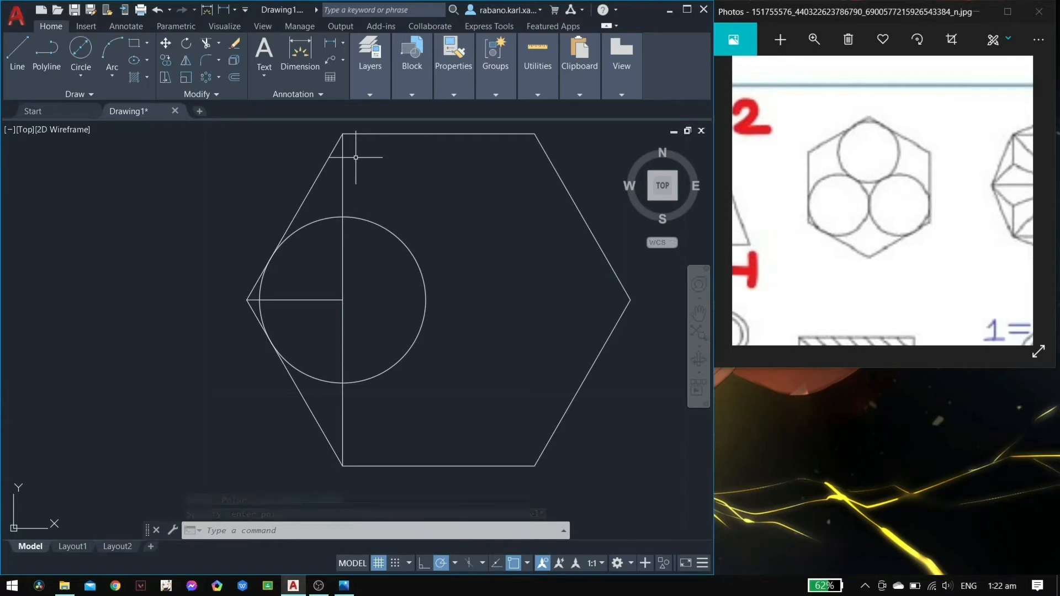
- Draw construction lines joining the hexagon's upper-left, lower-right, upper-right and lower-left vertices in turn
text(l)
key(Return)
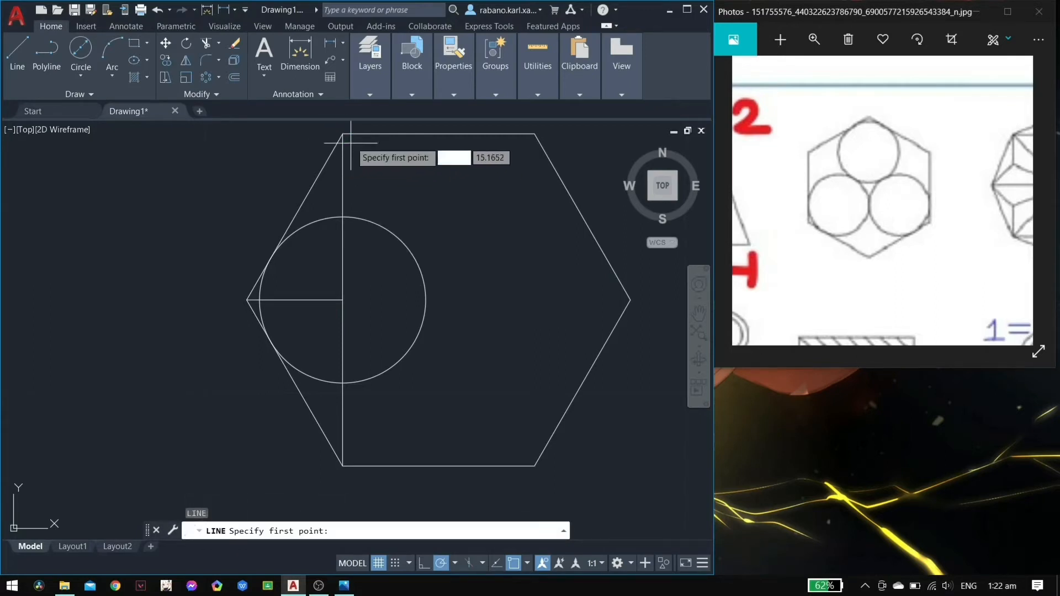
click(343, 134)
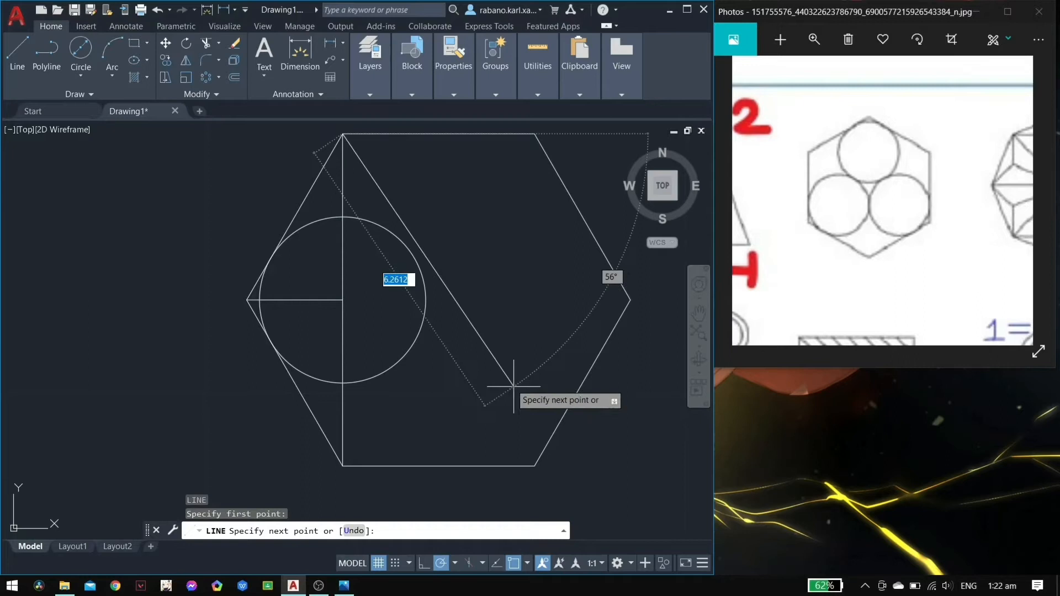
click(534, 465)
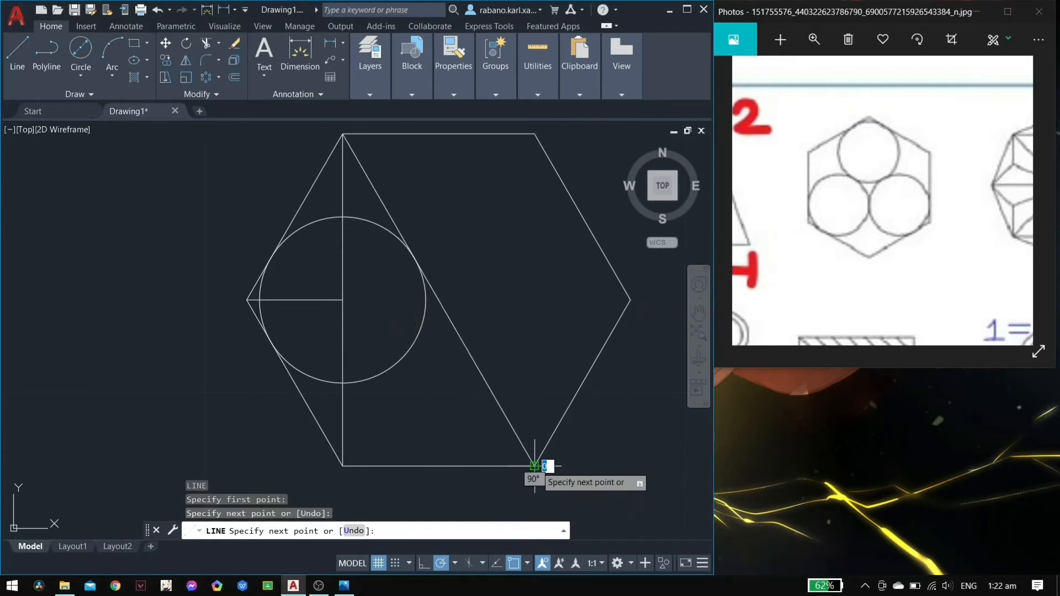
click(535, 135)
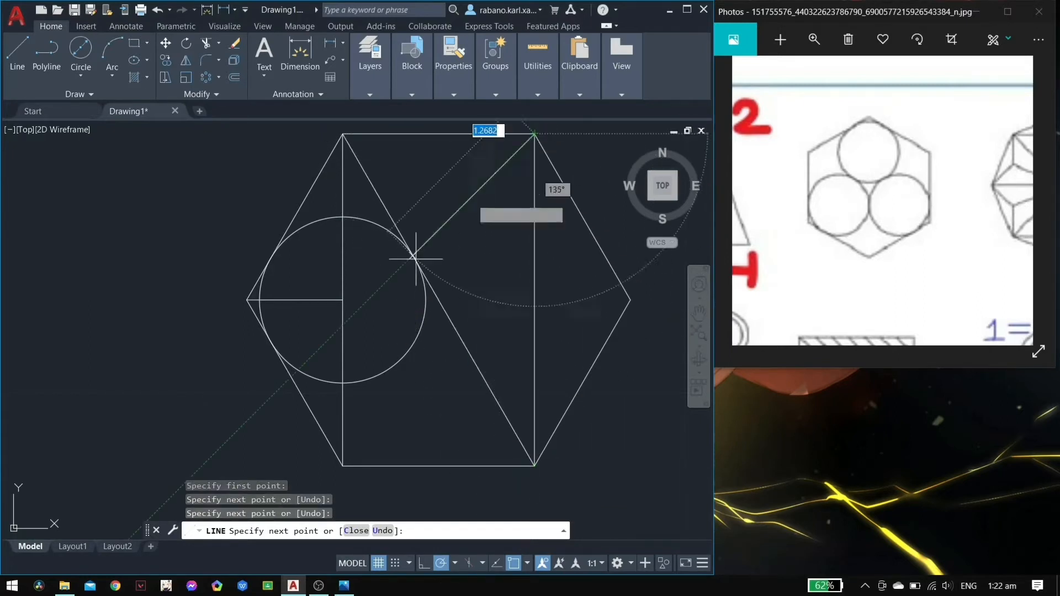
click(343, 466)
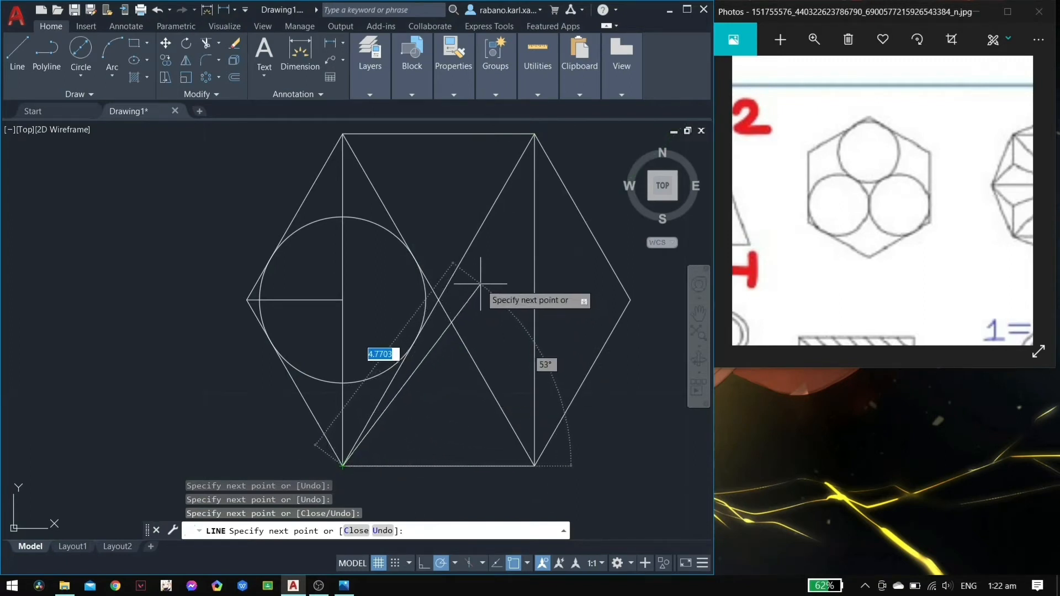
key(Escape)
- Polar-array the circle into 3 items about the intersection of the two diagonal construction lines
click(409, 252)
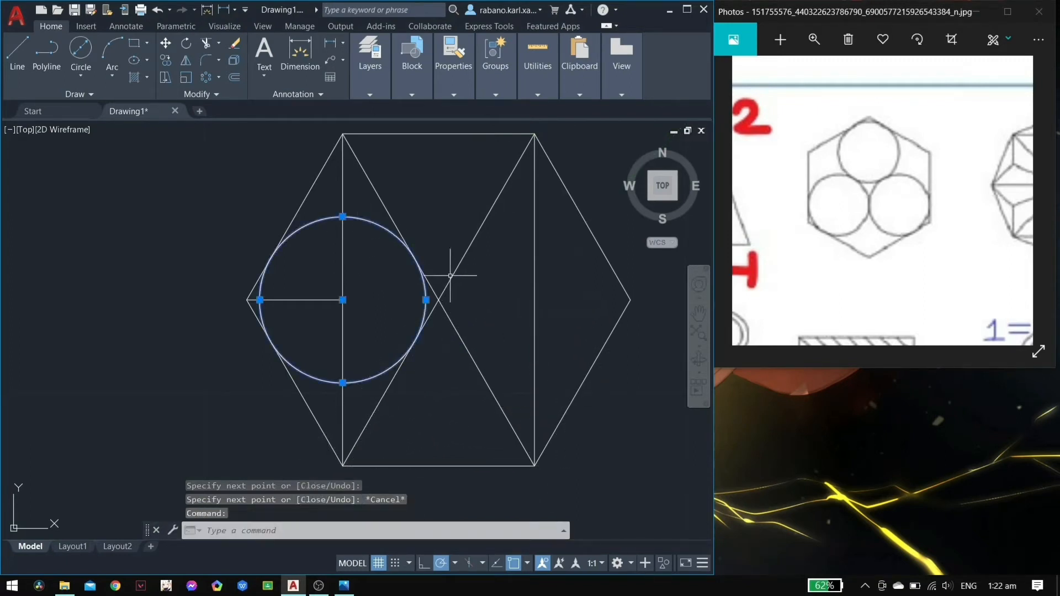
click(218, 78)
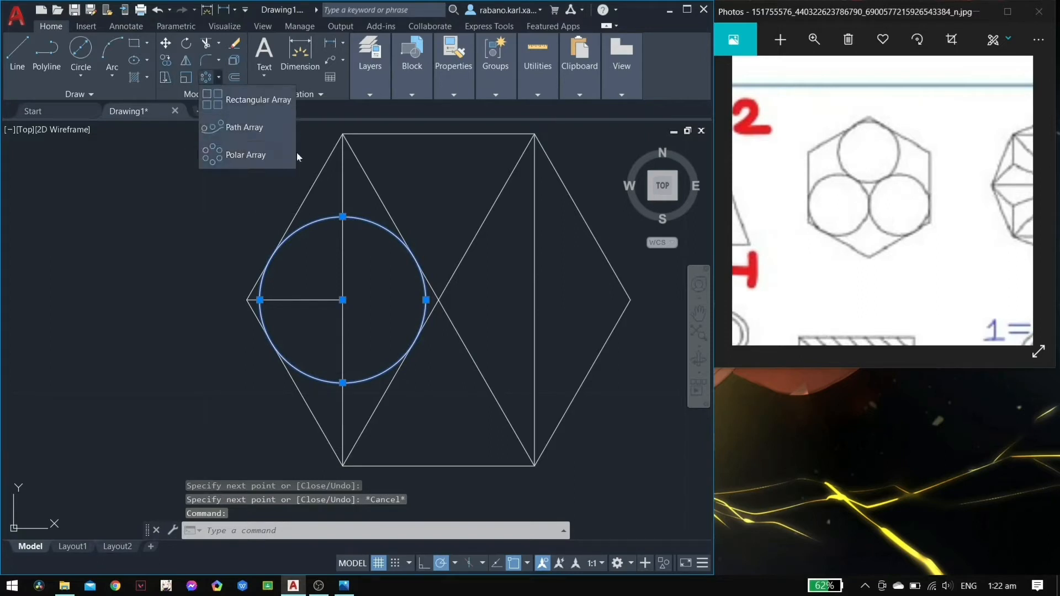
click(236, 155)
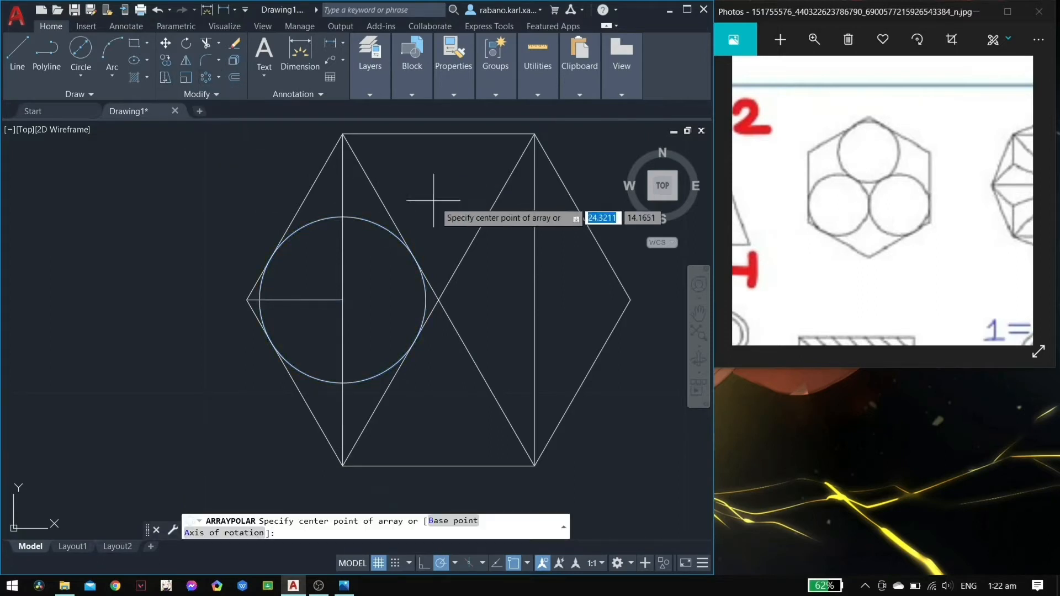
click(438, 300)
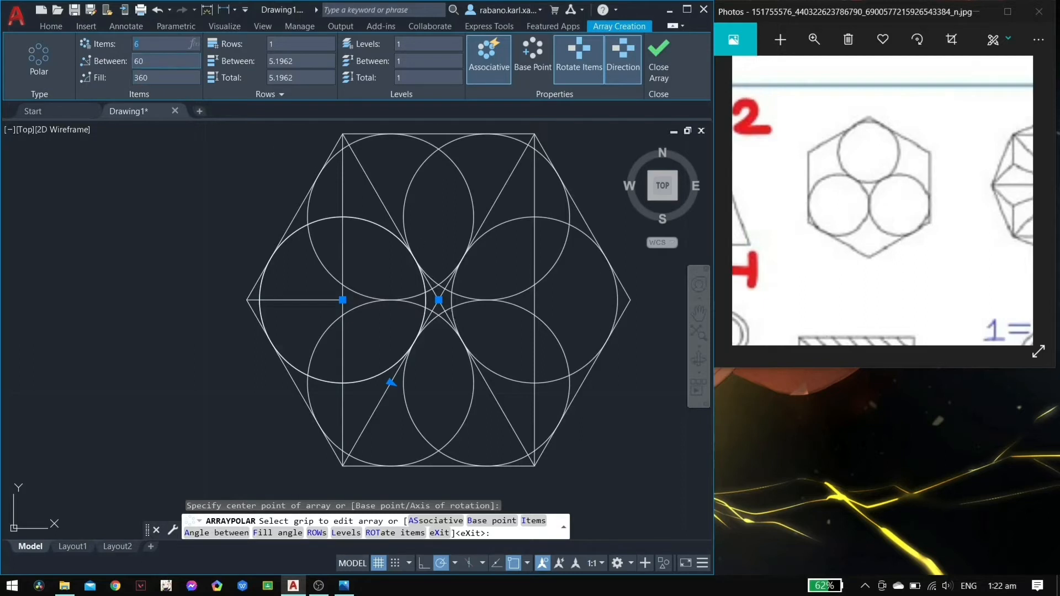
text(3)
key(Return)
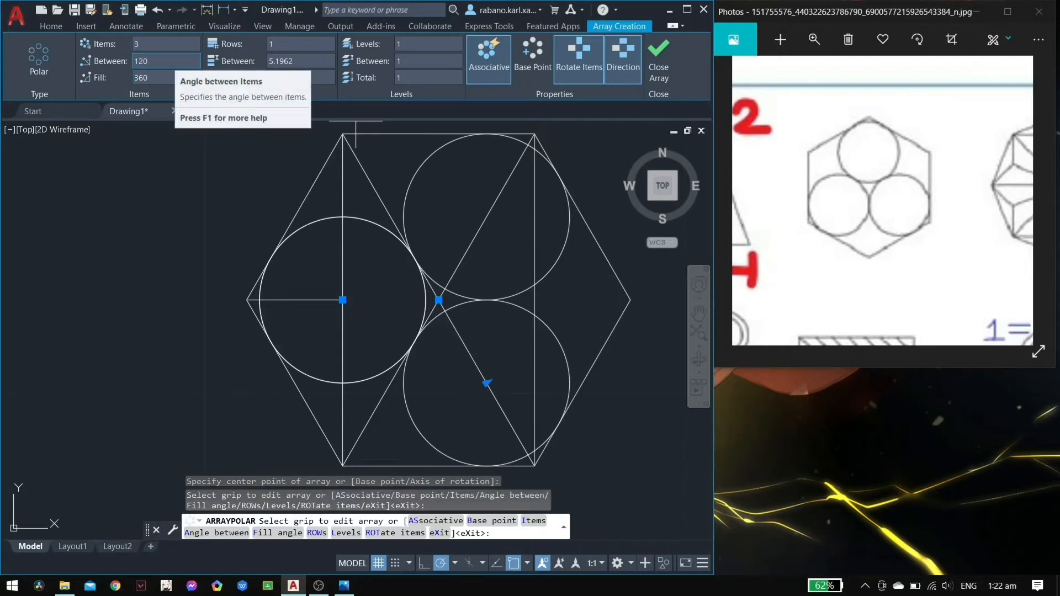
key(Escape)
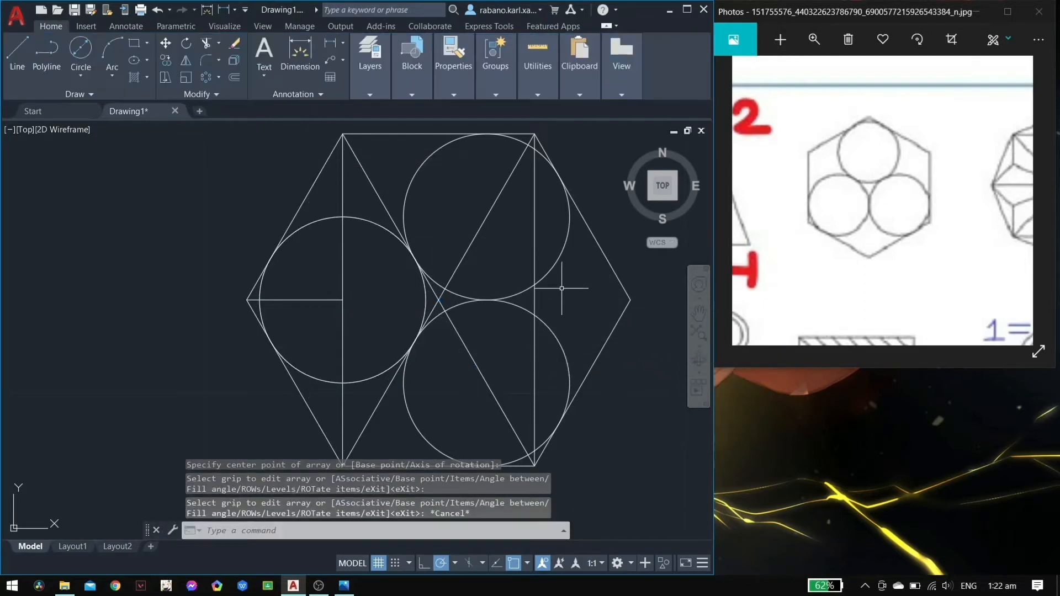
- Trim the construction lines and the left vertical and horizontal lines away from around the circles
text(tr)
key(Return)
mouse_move(541, 218)
mouse_down()
mouse_move(344, 170)
mouse_move(360, 285)
mouse_up()
drag(487, 365, 459, 382)
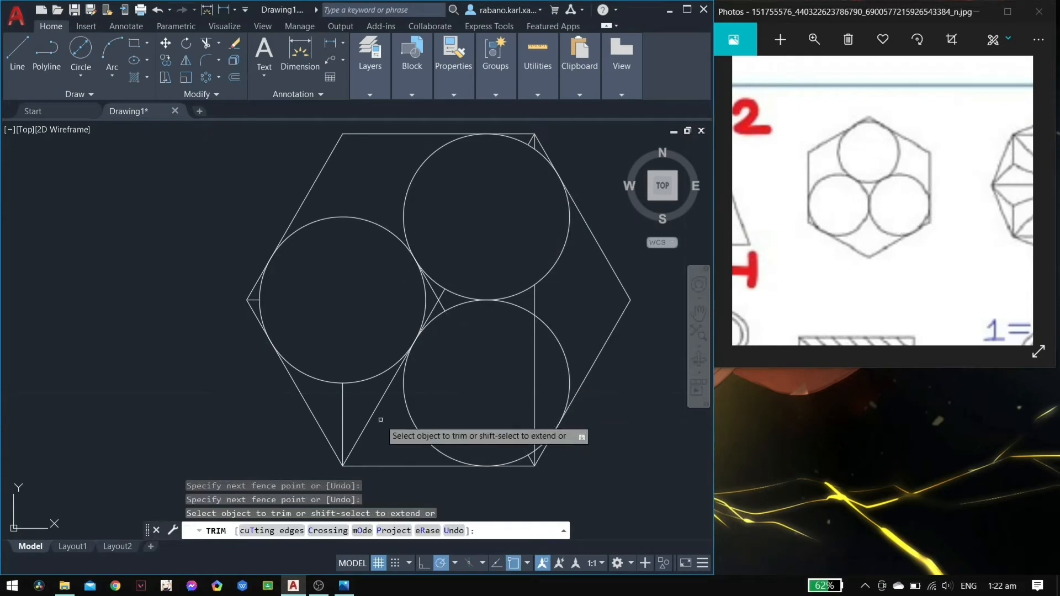
drag(378, 422, 331, 405)
drag(550, 375, 511, 359)
- Trim the leftover line pieces in the small gap between the three circles
scroll(440, 305, up, 6)
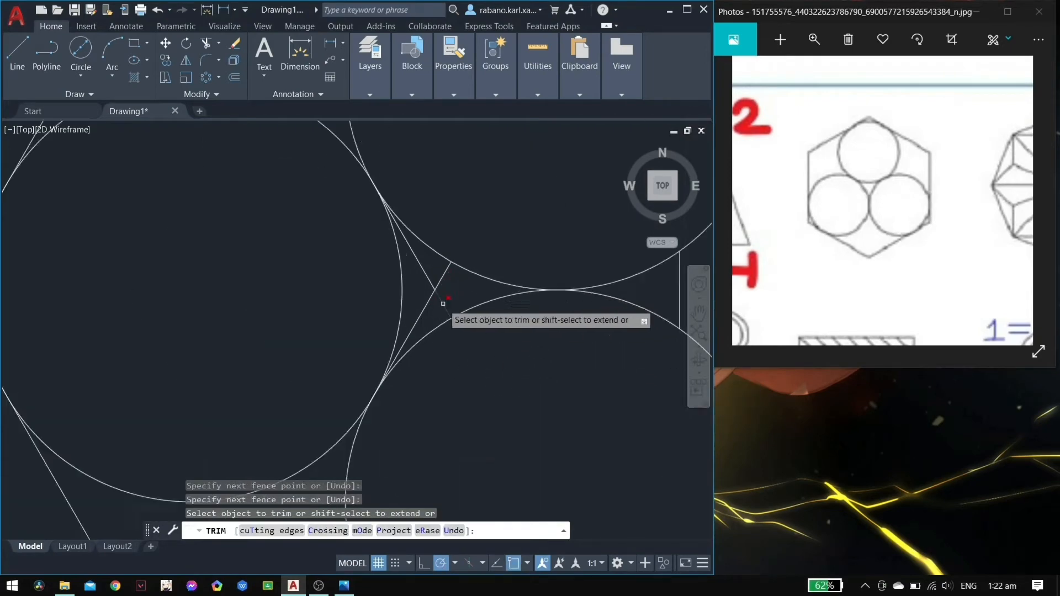
drag(449, 273, 411, 301)
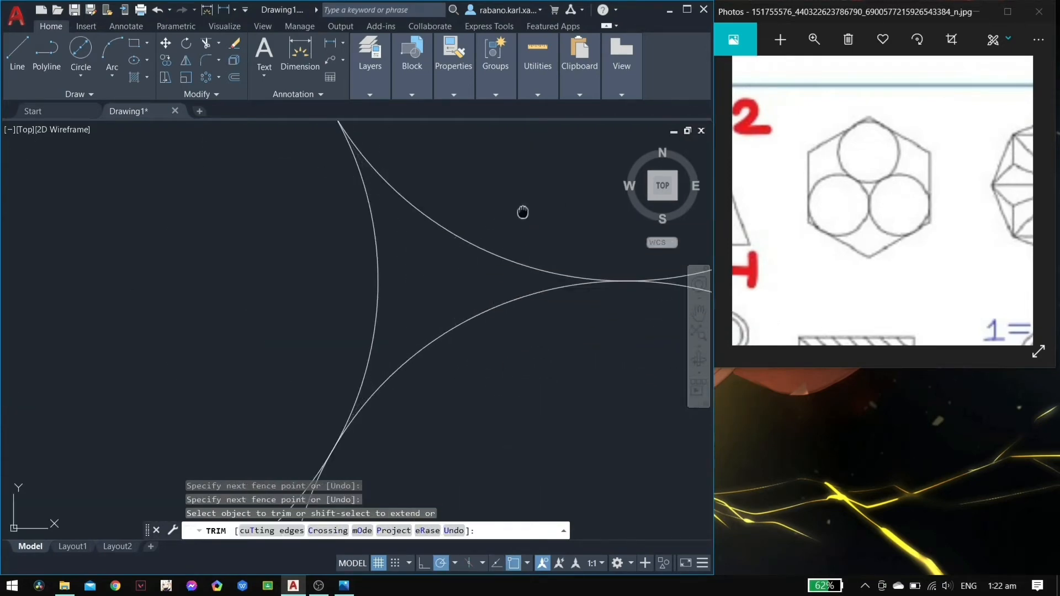
middle_drag(520, 208, 255, 215)
drag(592, 301, 535, 293)
- Trim the remaining construction-line fragments near the hexagon's corners and the circles' tangent points
scroll(515, 313, down, 5)
scroll(485, 362, up, 6)
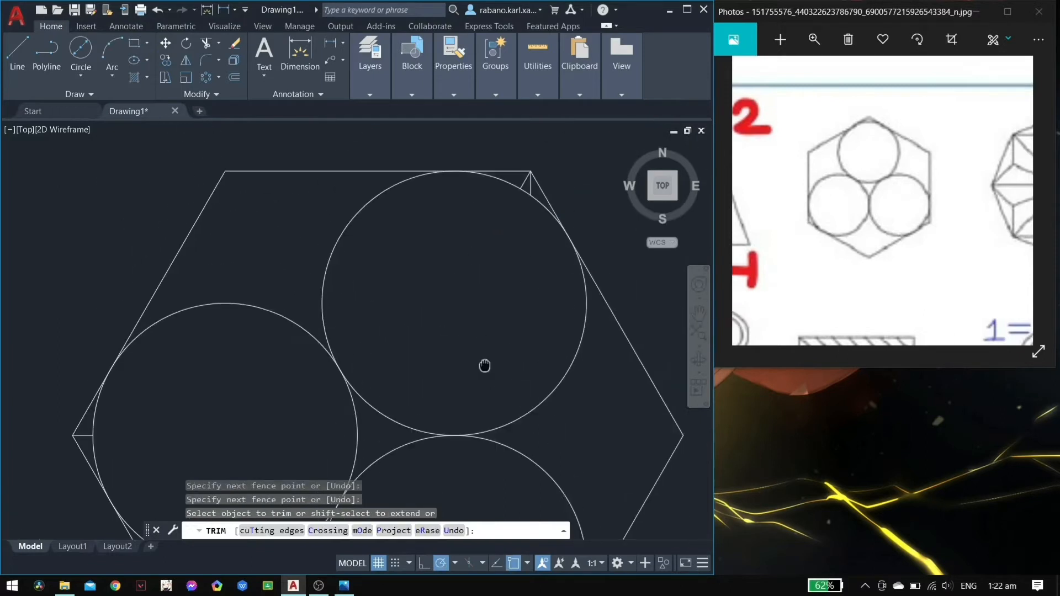
scroll(566, 235, up, 6)
drag(566, 237, 451, 182)
scroll(456, 241, down, 6)
middle_drag(344, 341, 352, 331)
scroll(351, 331, down, 5)
scroll(350, 335, up, 1)
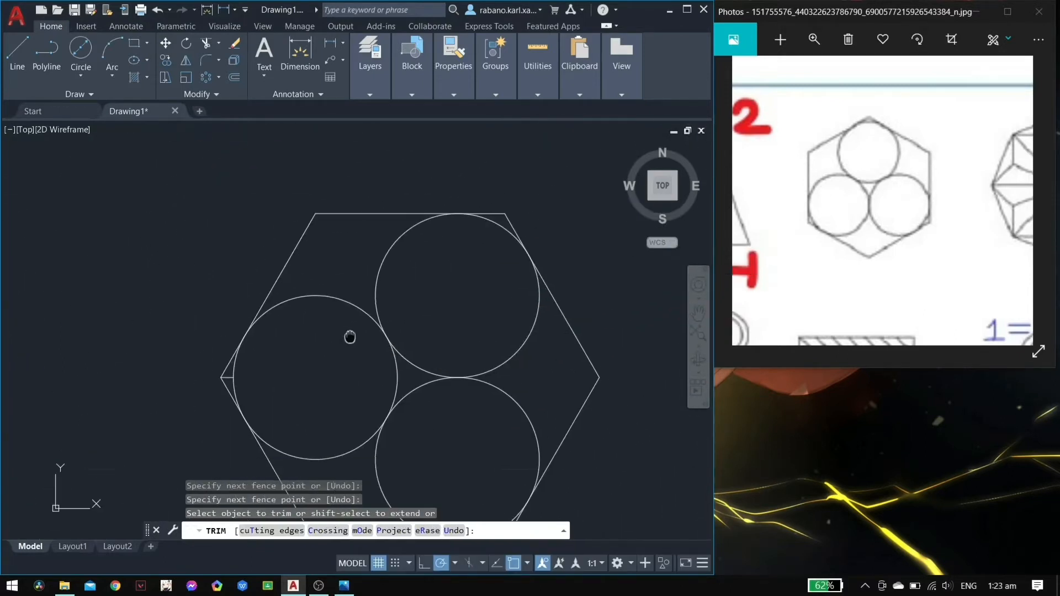
scroll(516, 276, up, 6)
middle_drag(437, 215, 450, 237)
drag(383, 258, 392, 227)
scroll(485, 255, down, 6)
middle_drag(542, 297, 344, 248)
scroll(406, 293, up, 8)
middle_drag(527, 328, 134, 253)
drag(397, 342, 464, 309)
scroll(342, 218, down, 8)
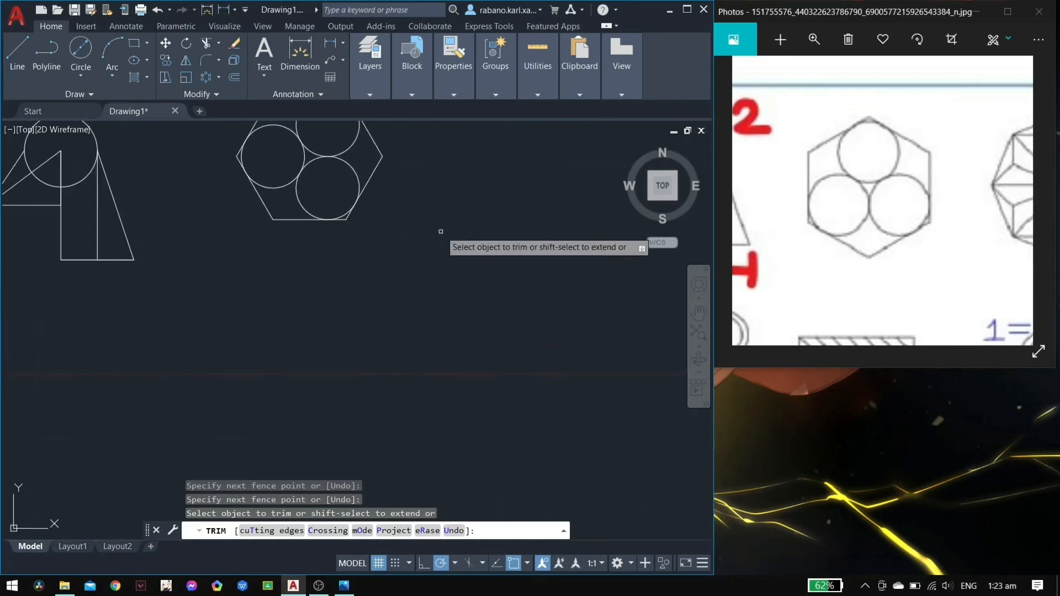
key(Escape)
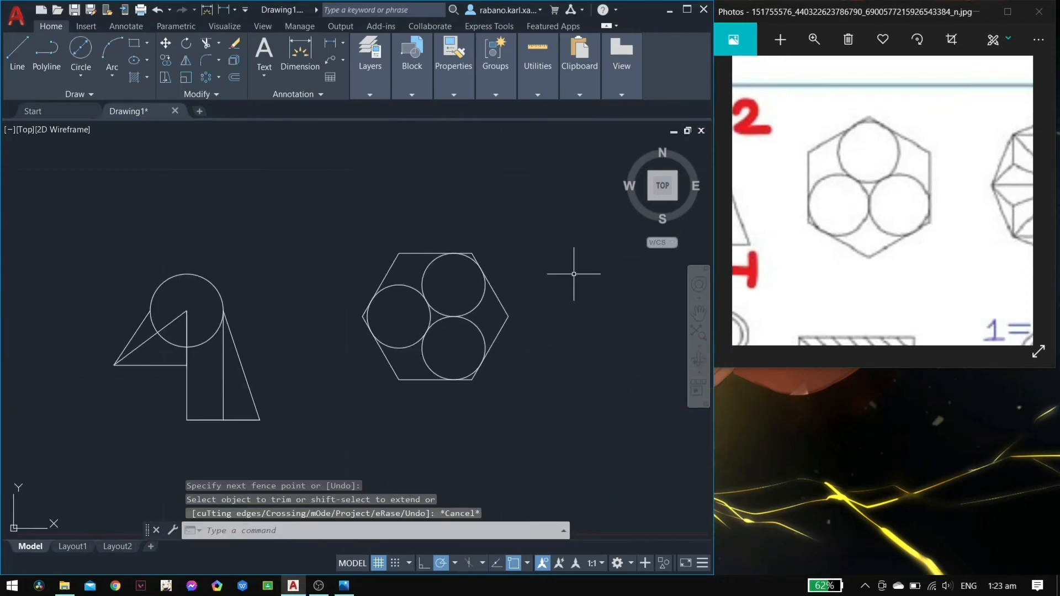
- Rotate the hexagon and its three circles about a hexagon corner so one circle sits at the top
mouse_move(574, 273)
mouse_down()
mouse_move(378, 403)
mouse_move(425, 208)
mouse_move(478, 199)
mouse_move(490, 213)
mouse_up()
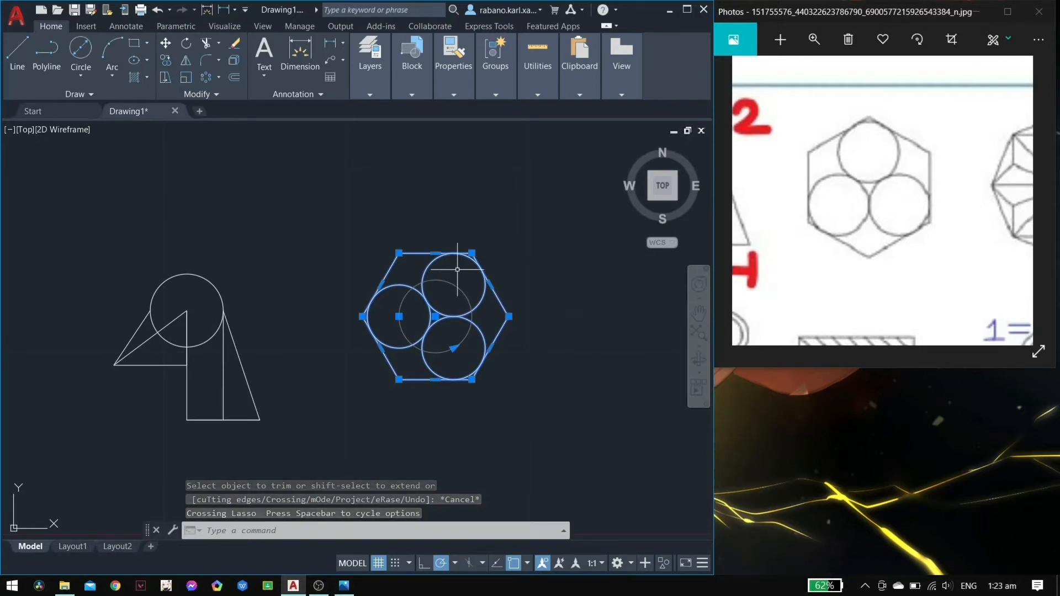
text(ro)
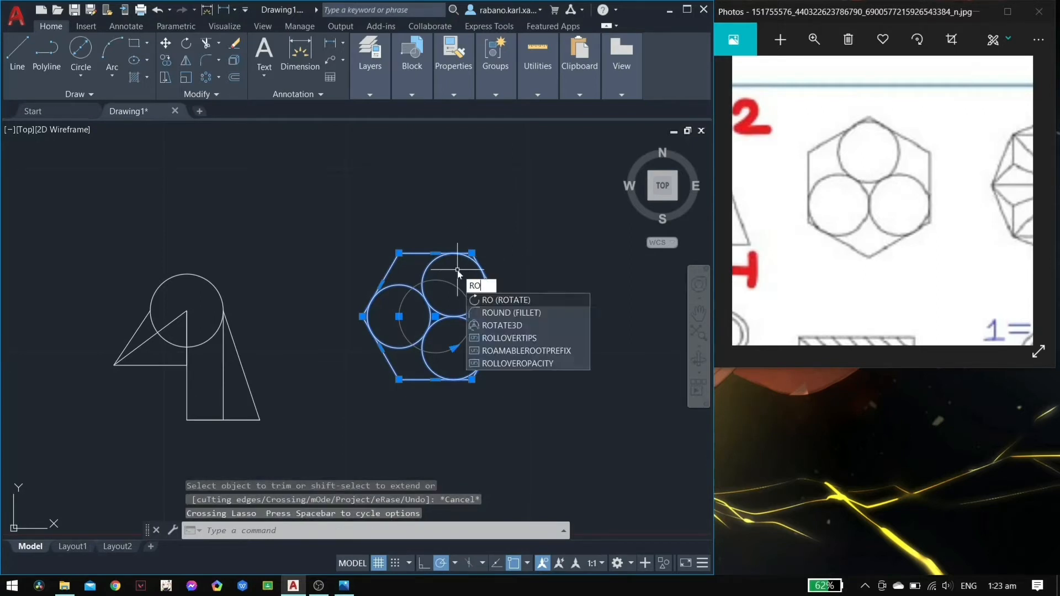
key(Return)
click(399, 252)
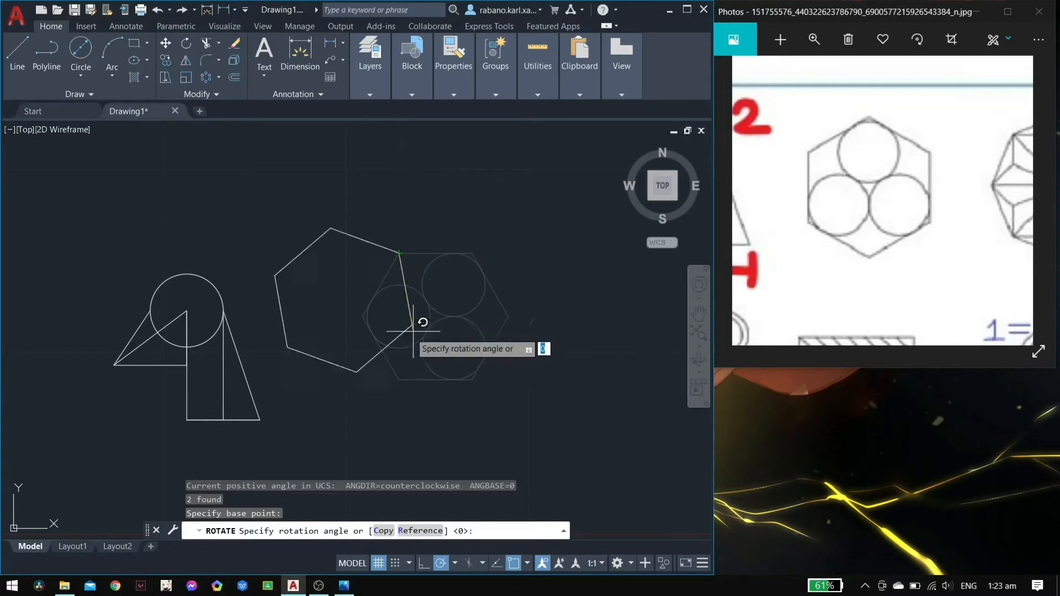
key(Return)
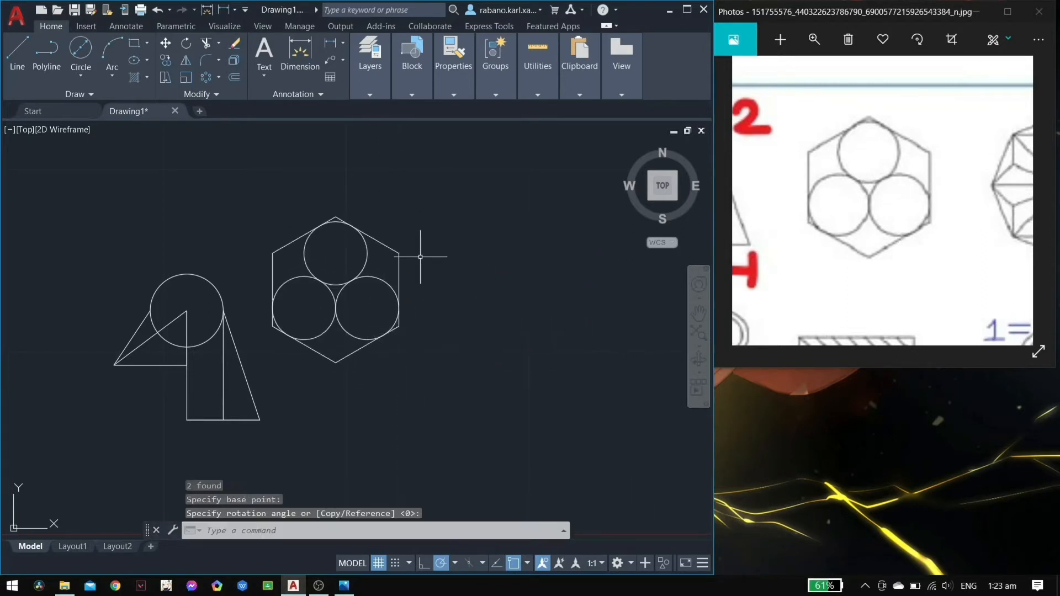
- Examine the next reference figure, the polygon with a radiating star pattern
mouse_move(510, 315)
middle_down()
mouse_move(583, 250)
mouse_move(433, 336)
middle_up()
scroll(584, 250, down, 2)
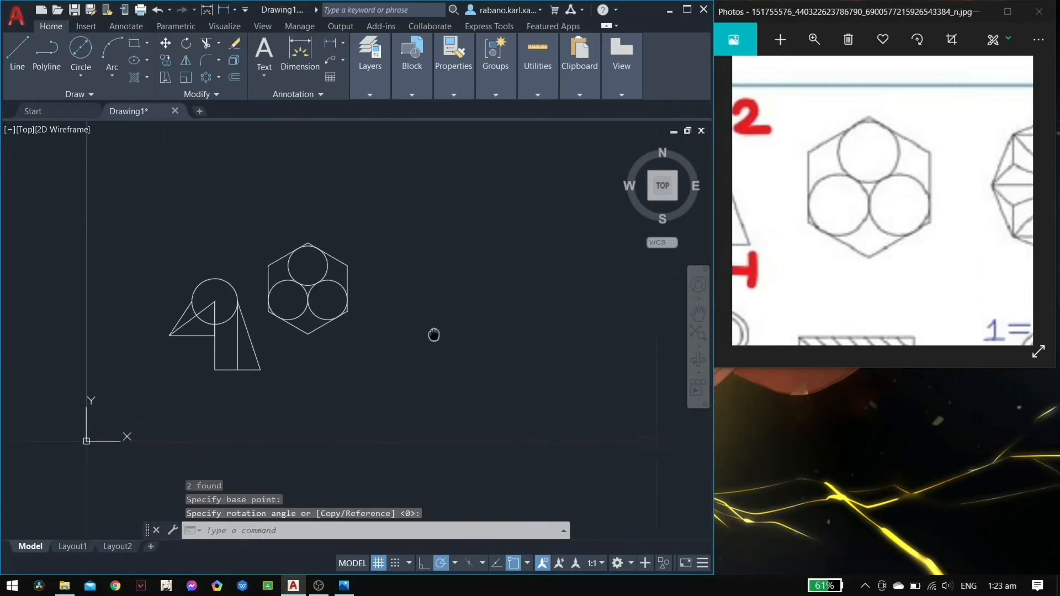
drag(963, 252, 885, 263)
scroll(543, 311, up, 2)
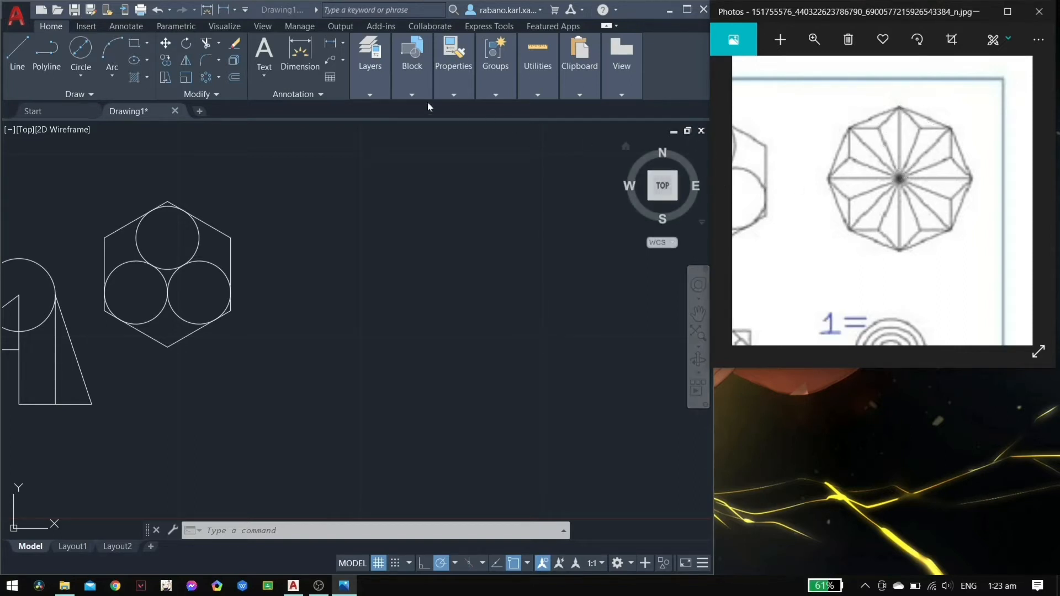
click(218, 74)
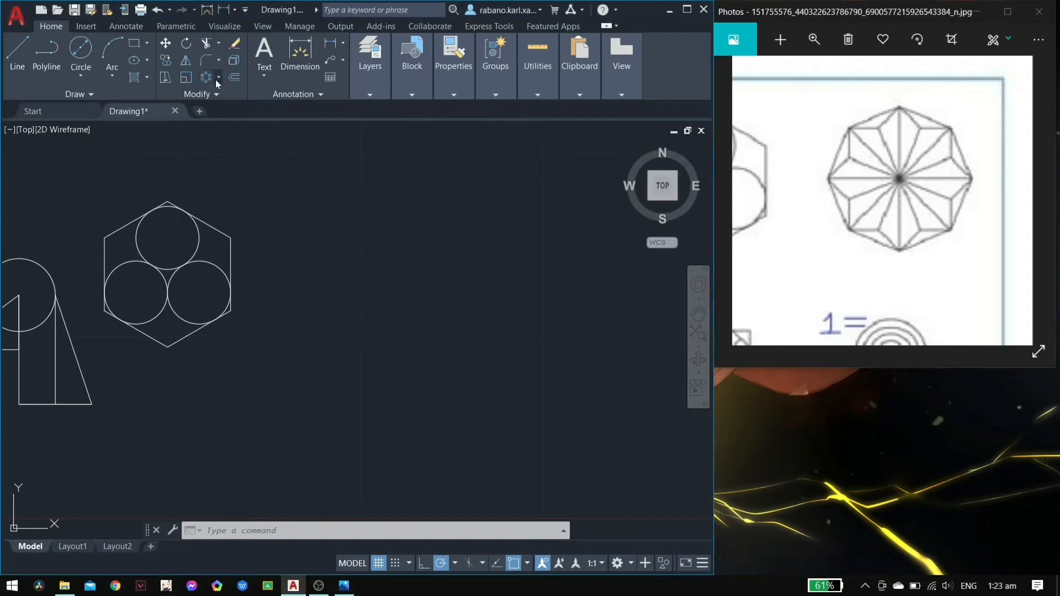
click(218, 77)
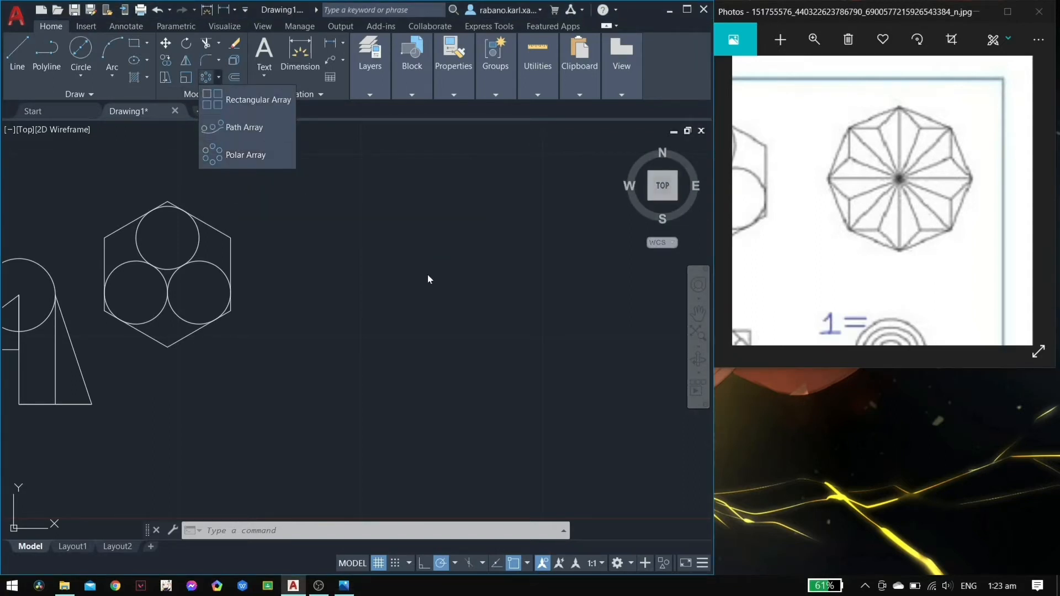
click(369, 301)
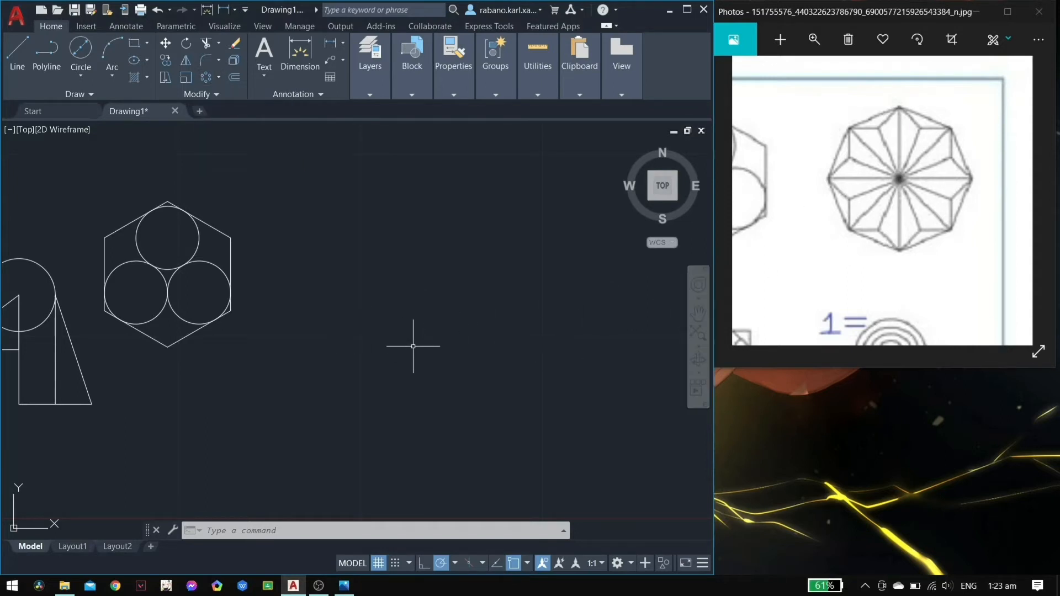
middle_drag(461, 291, 403, 304)
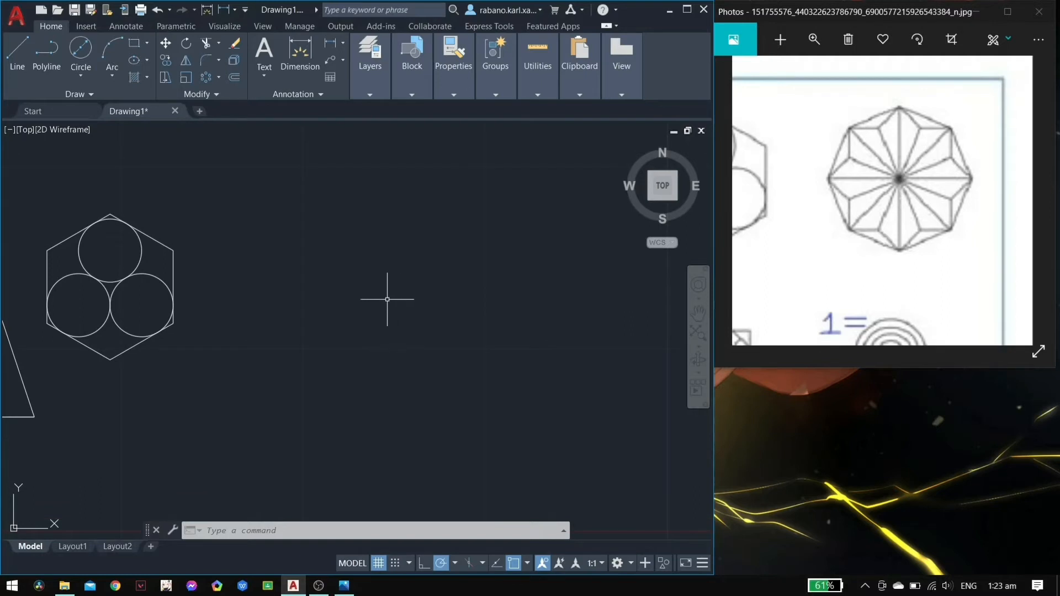
- Draw a right triangle with 4-unit vertical and horizontal legs, closing it with the hypotenuse
key(Return)
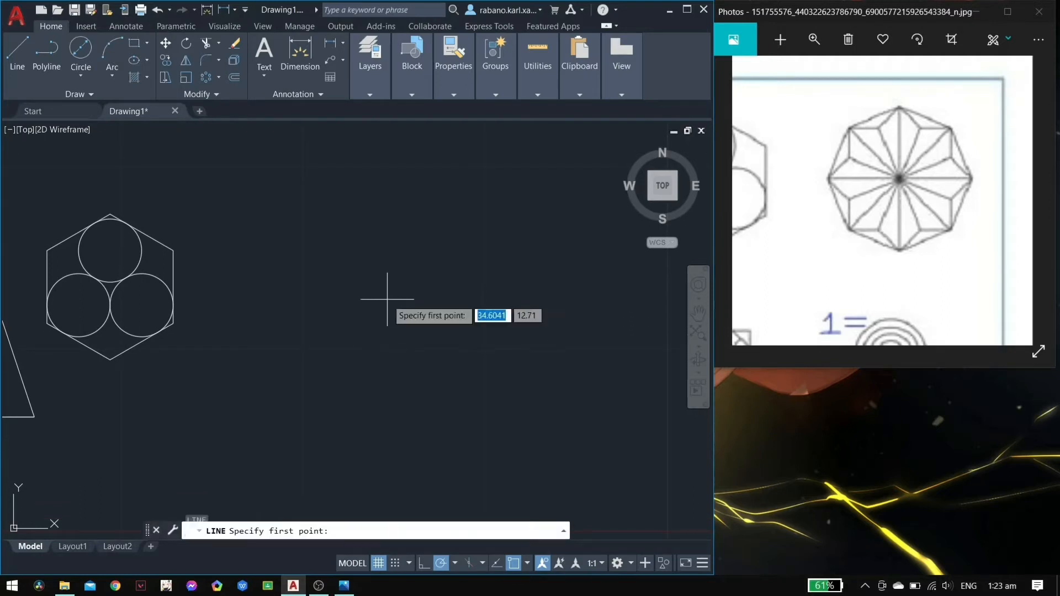
click(370, 223)
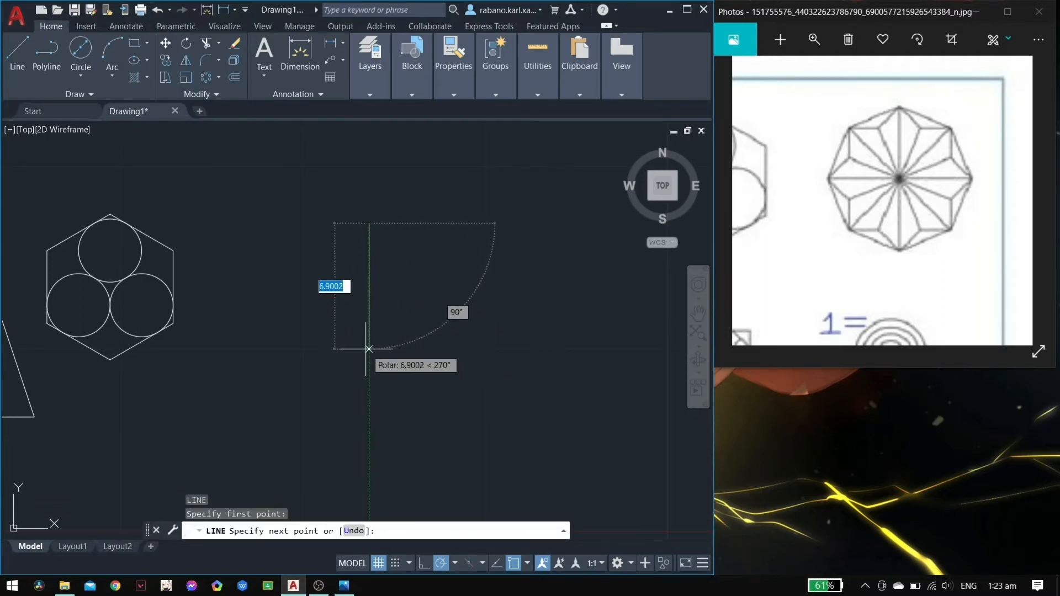
text(4)
key(Return)
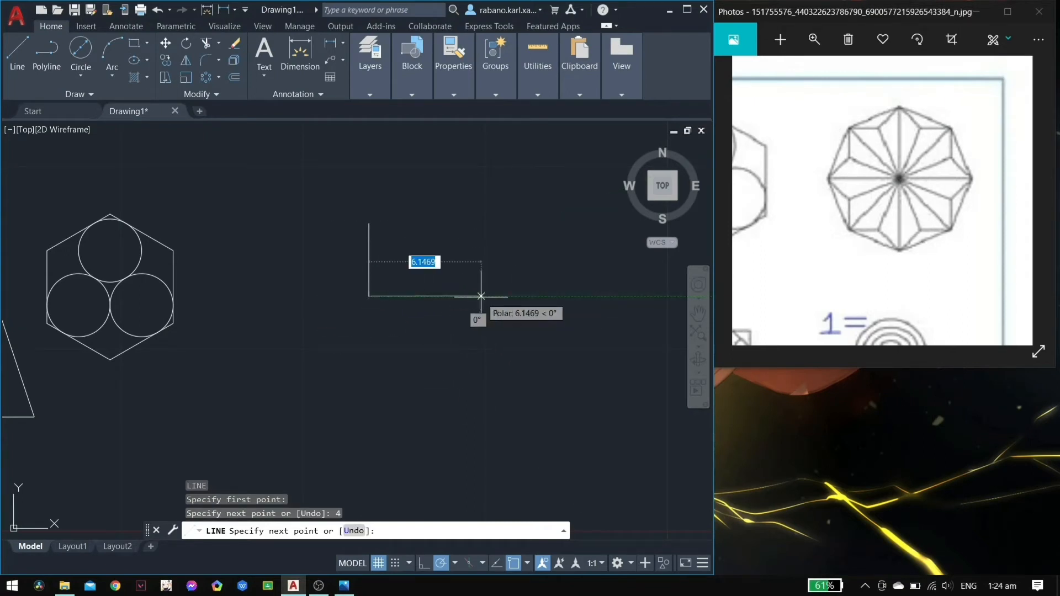
text(4)
key(Return)
scroll(409, 231, up, 4)
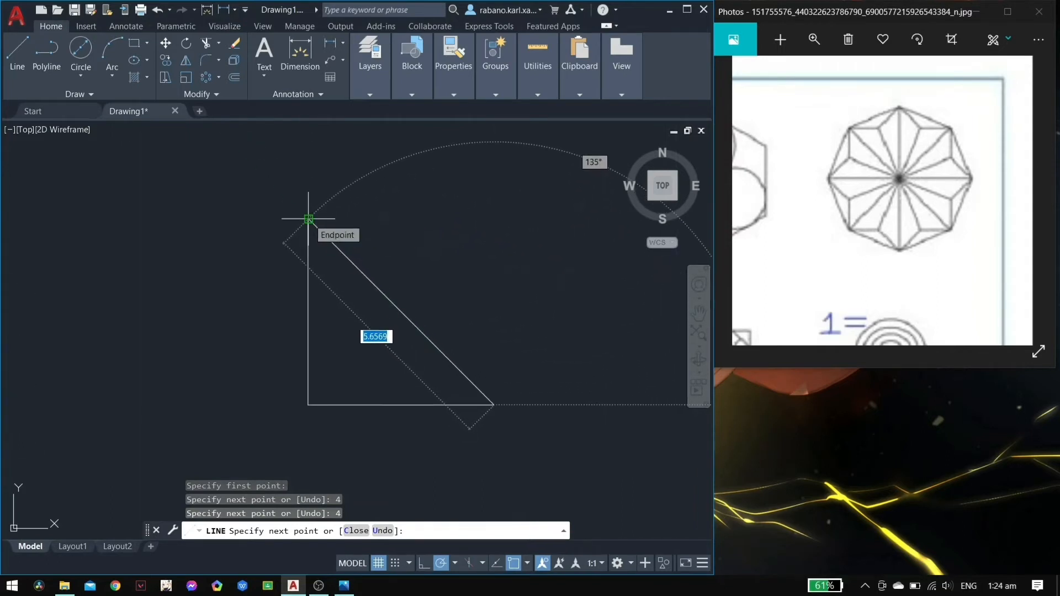
click(308, 219)
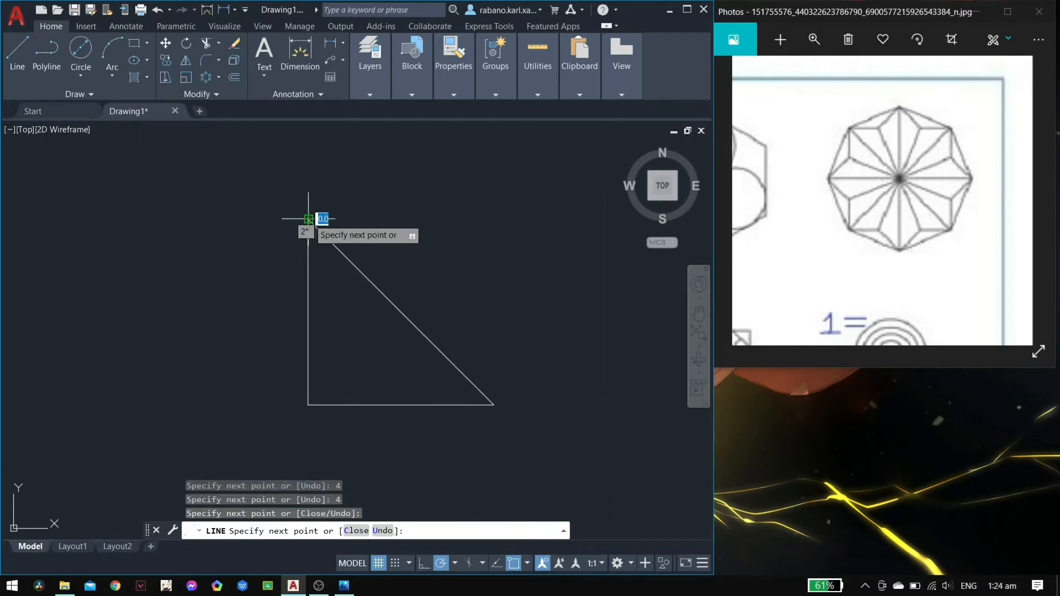
key(Escape)
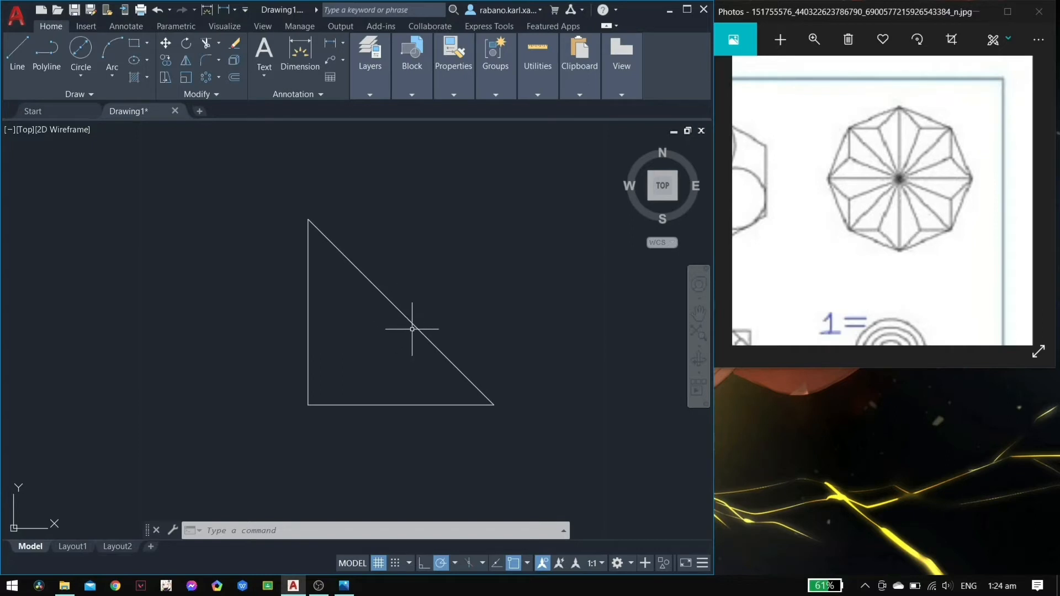
- Draw a 4-unit line at 45° from the triangle's right-angle corner
key(Return)
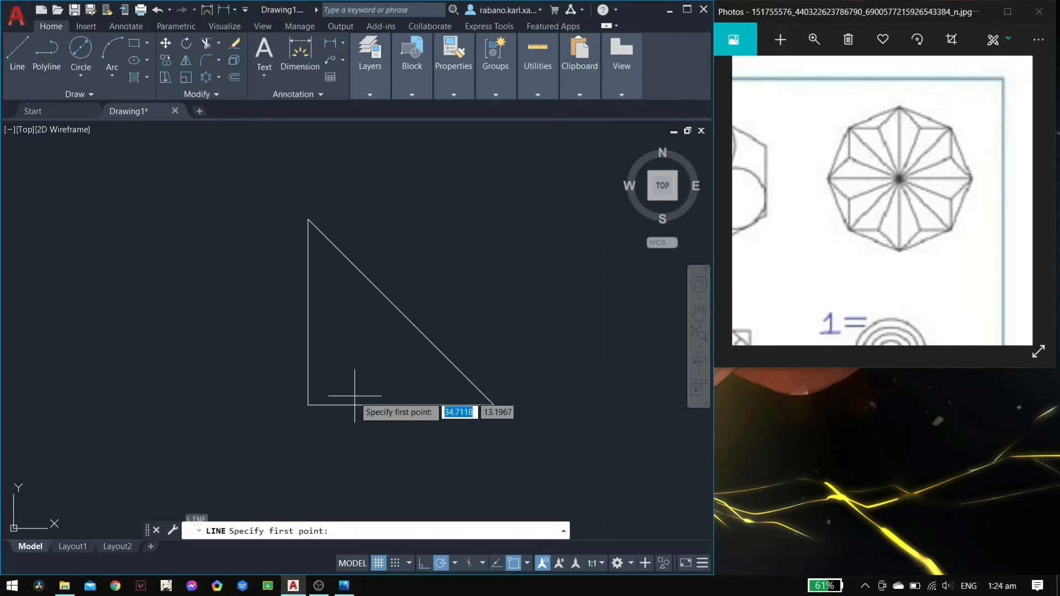
click(308, 405)
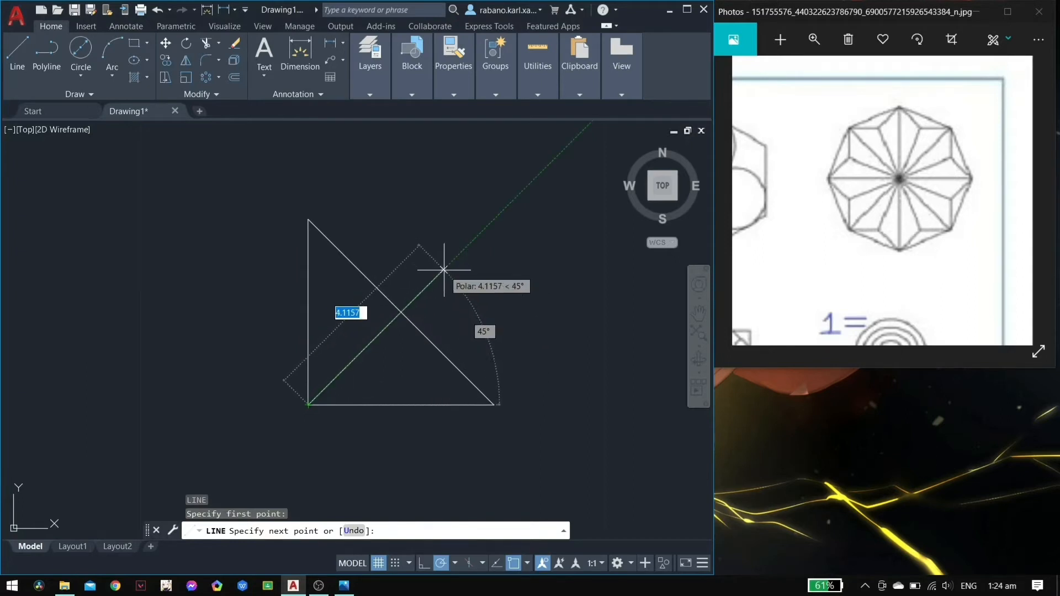
text(4)
key(Return)
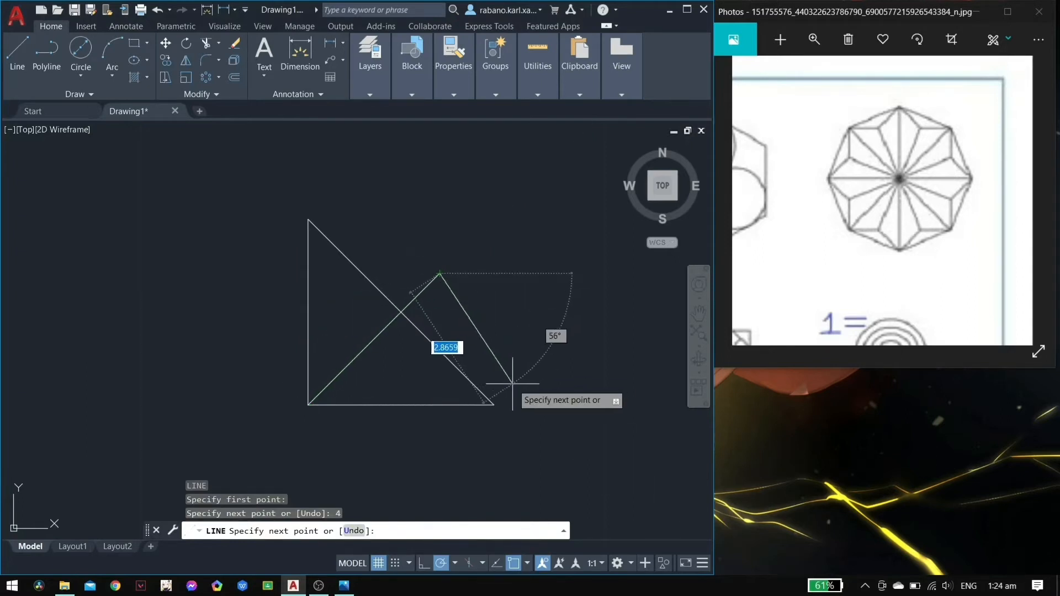
key(Escape)
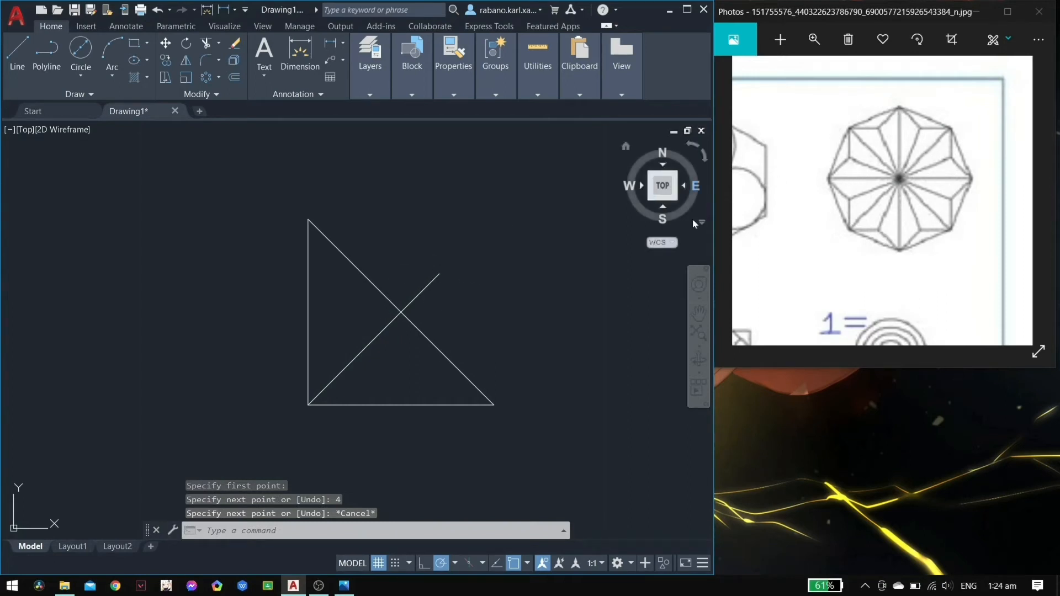
- Draw a polyline from the 45° line's end horizontally to the hypotenuse, then down to the right-angle corner
middle_drag(444, 273, 521, 269)
scroll(501, 262, up, 2)
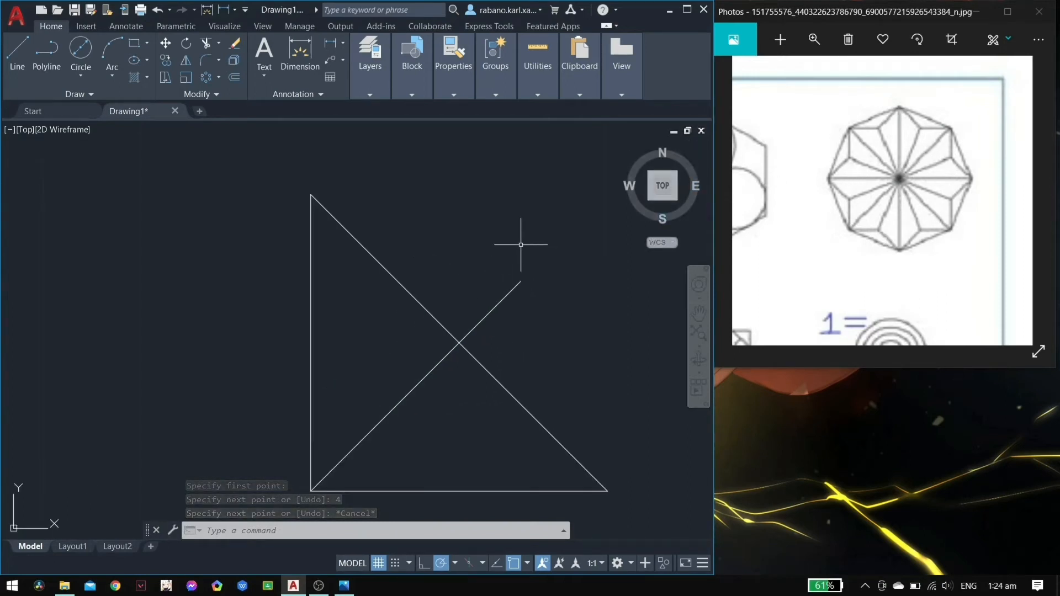
text(L)
key(BackSpace)
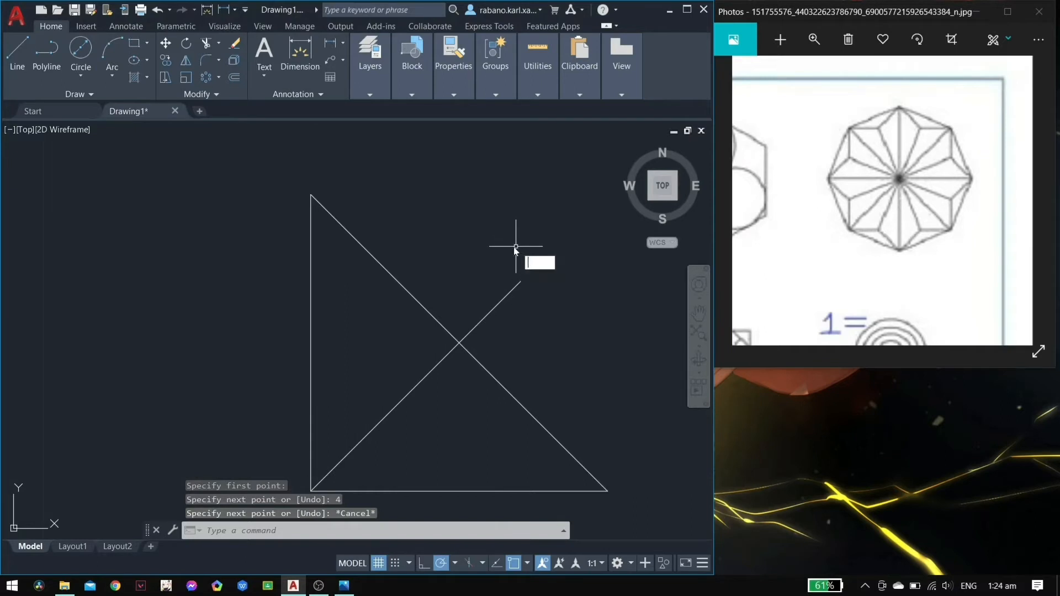
text(pl)
key(Return)
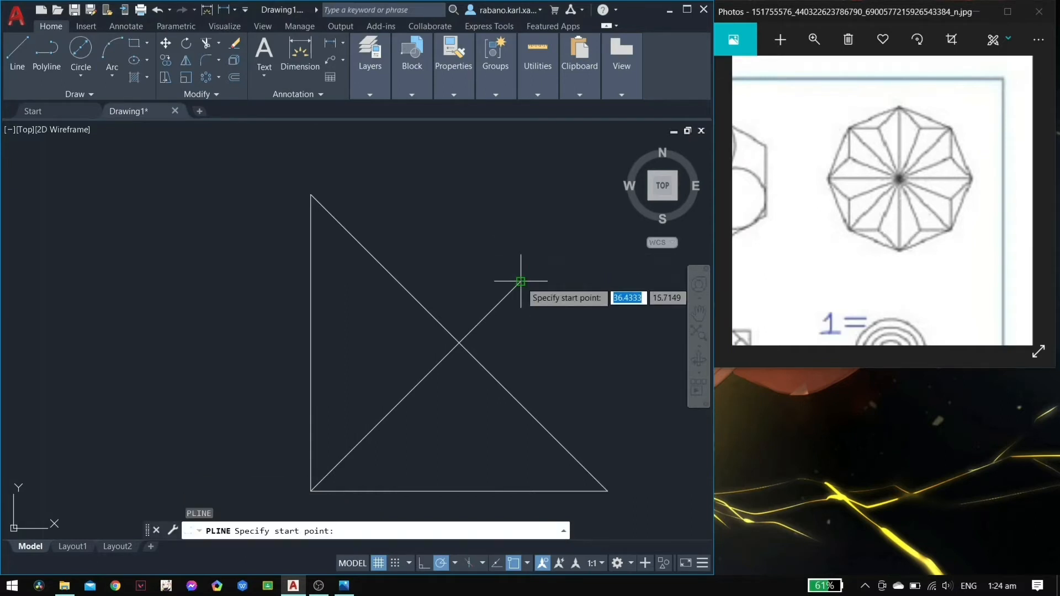
click(520, 281)
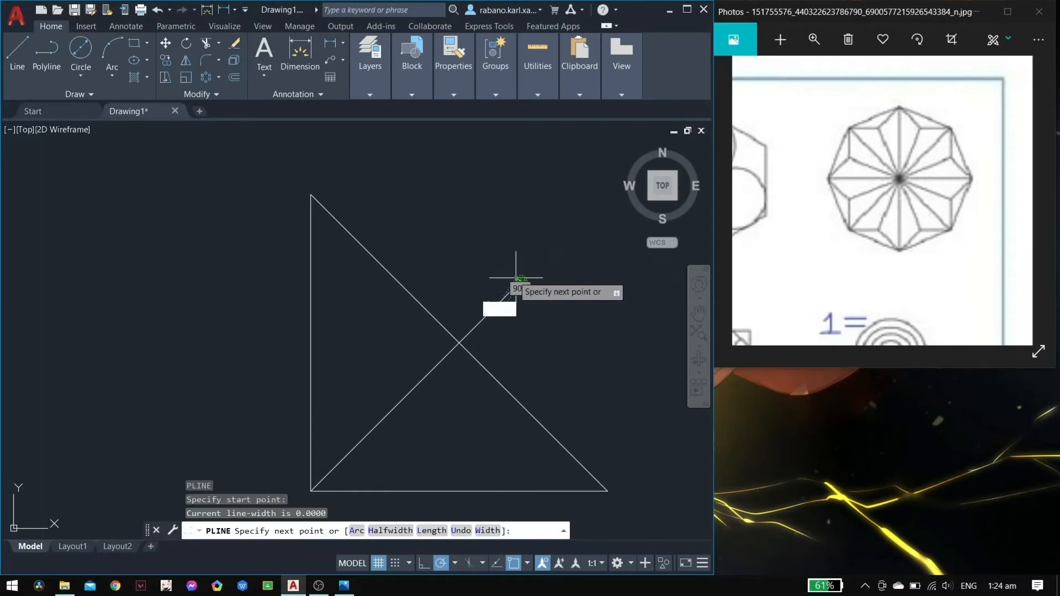
click(397, 281)
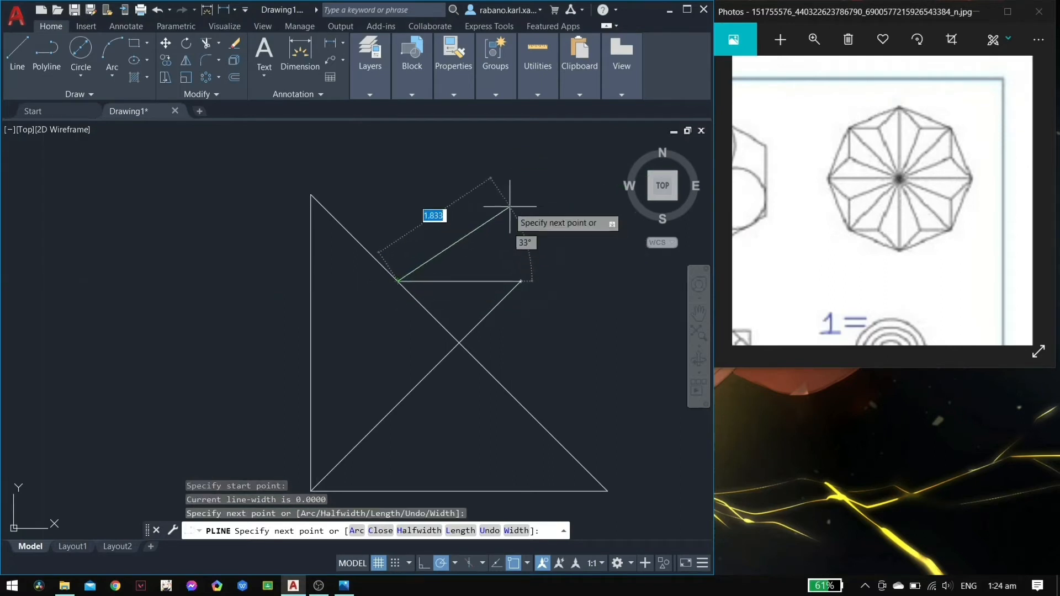
middle_drag(384, 361, 422, 277)
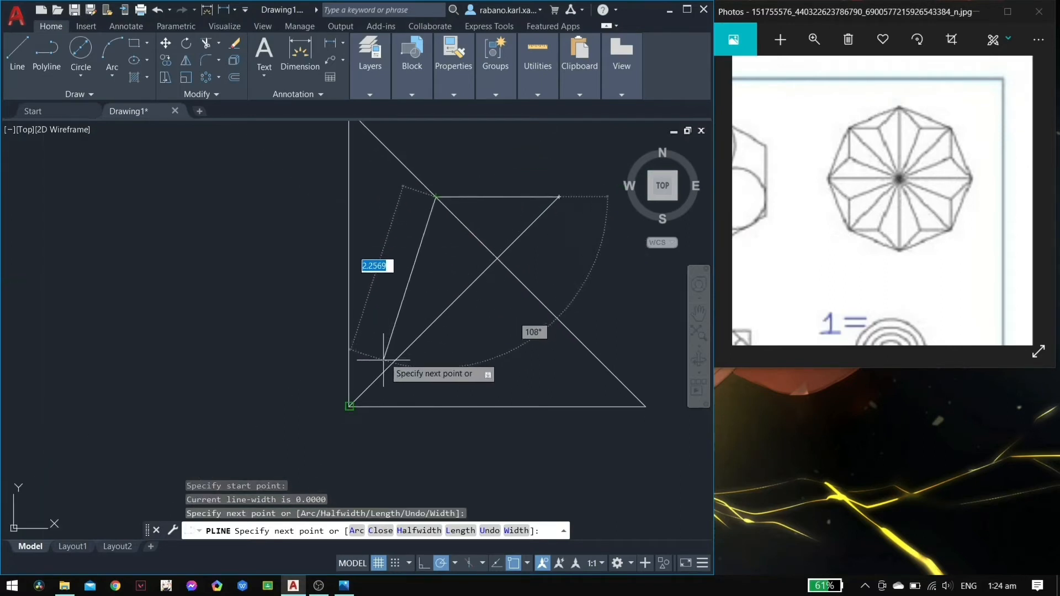
click(352, 397)
key(Escape)
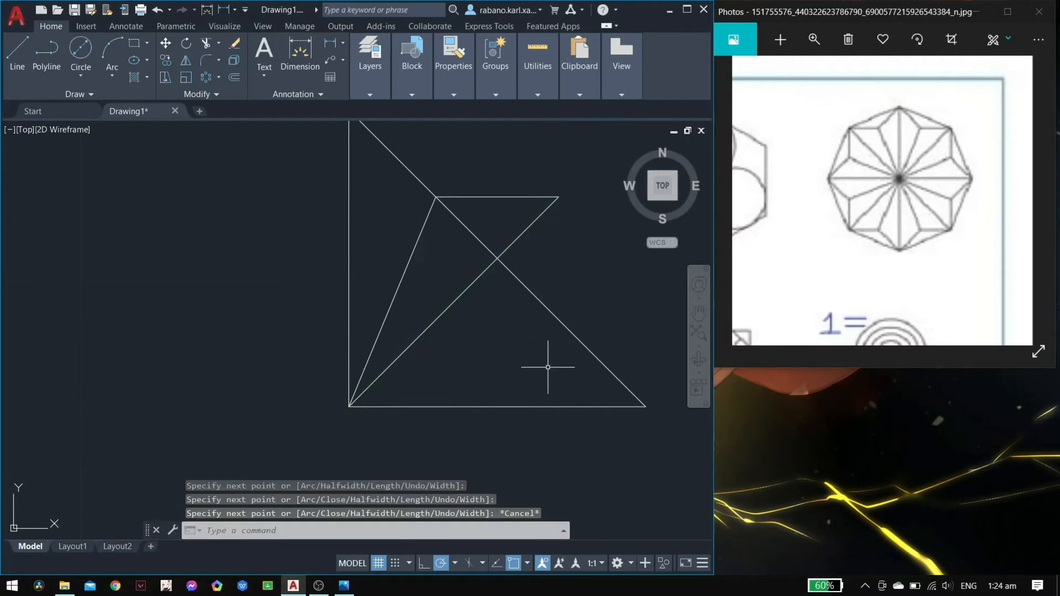
- Trim away the hypotenuse and 45° line pieces beyond the polyline, leaving a kite-shaped outline
middle_drag(596, 251, 534, 307)
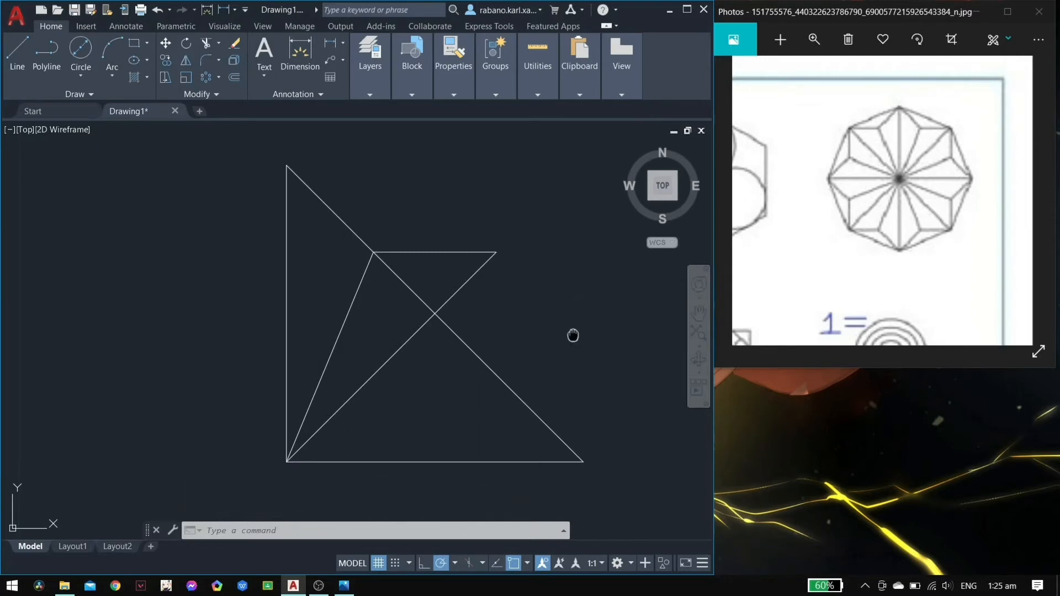
middle_drag(573, 333, 542, 288)
key(Return)
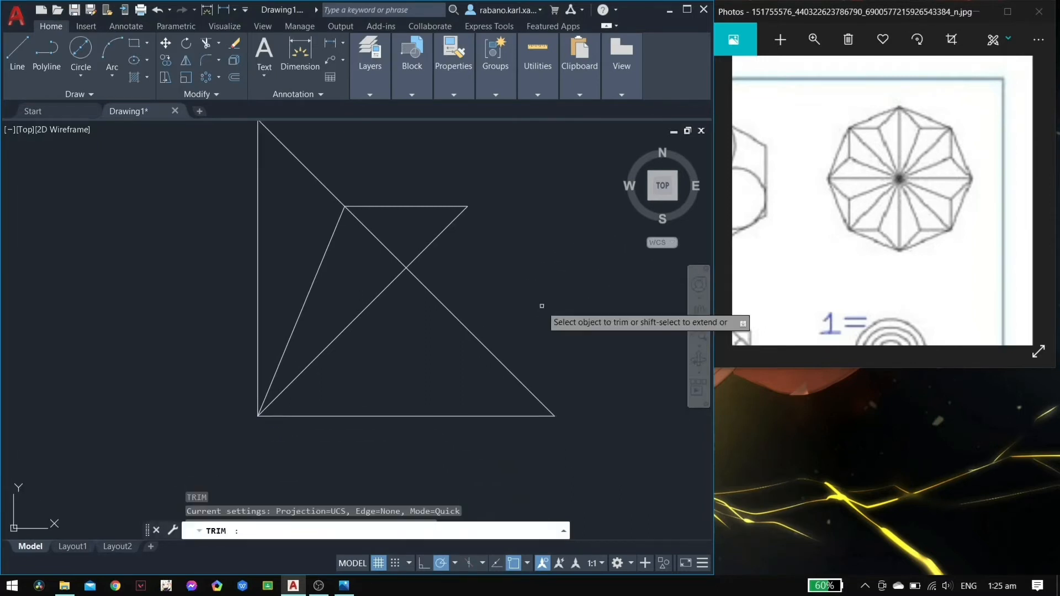
drag(528, 293, 410, 428)
drag(383, 235, 386, 237)
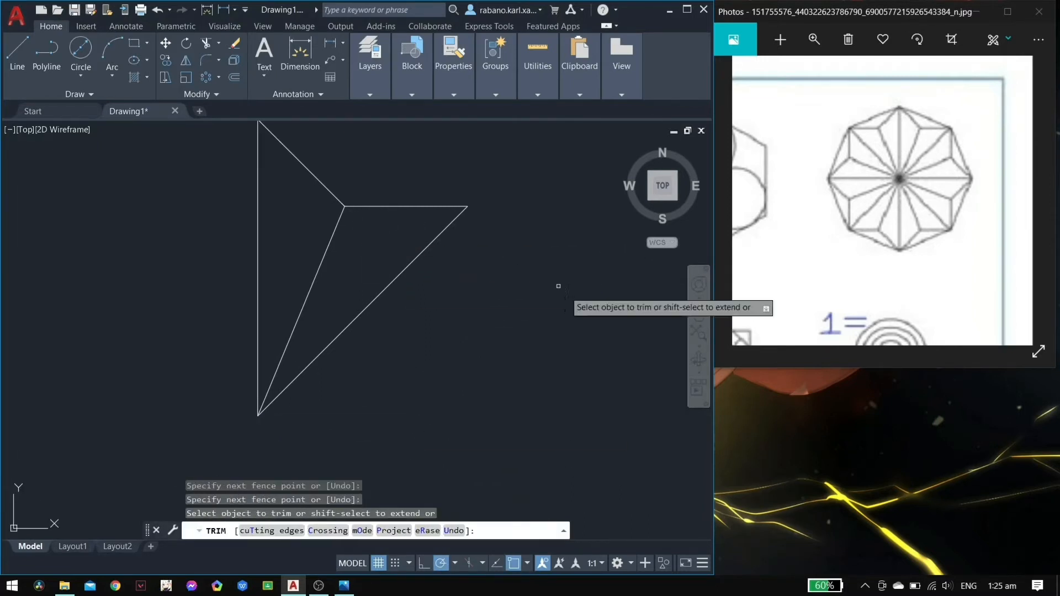
scroll(524, 290, down, 2)
key(Escape)
- Select the kite outline and create a polar array of 8 items around its right-angle corner
middle_drag(499, 209, 523, 229)
scroll(568, 263, down, 4)
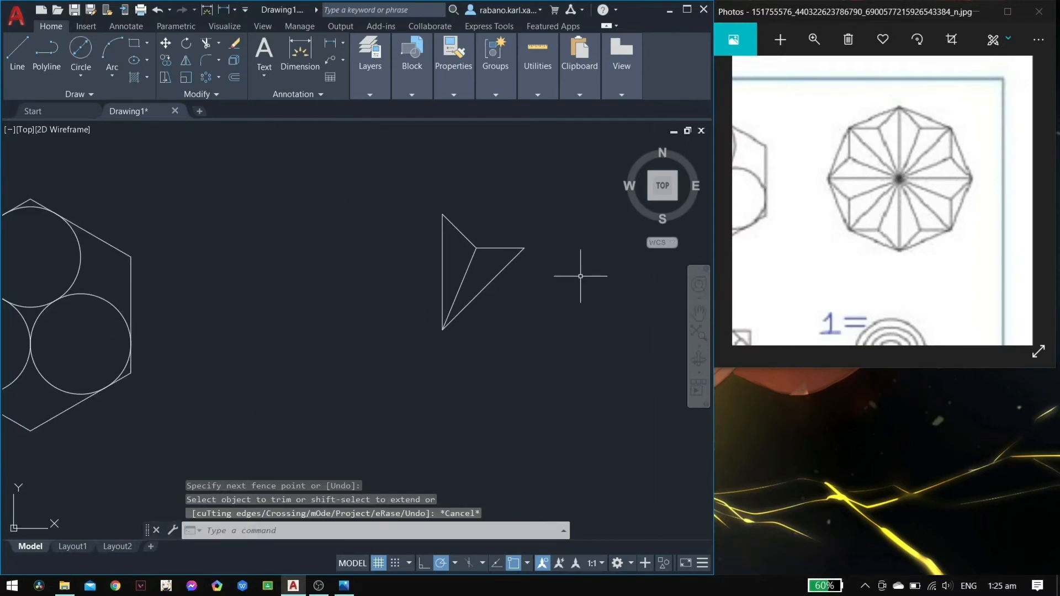
middle_drag(601, 300, 581, 302)
mouse_move(553, 231)
mouse_down()
mouse_move(439, 261)
mouse_move(512, 210)
mouse_up()
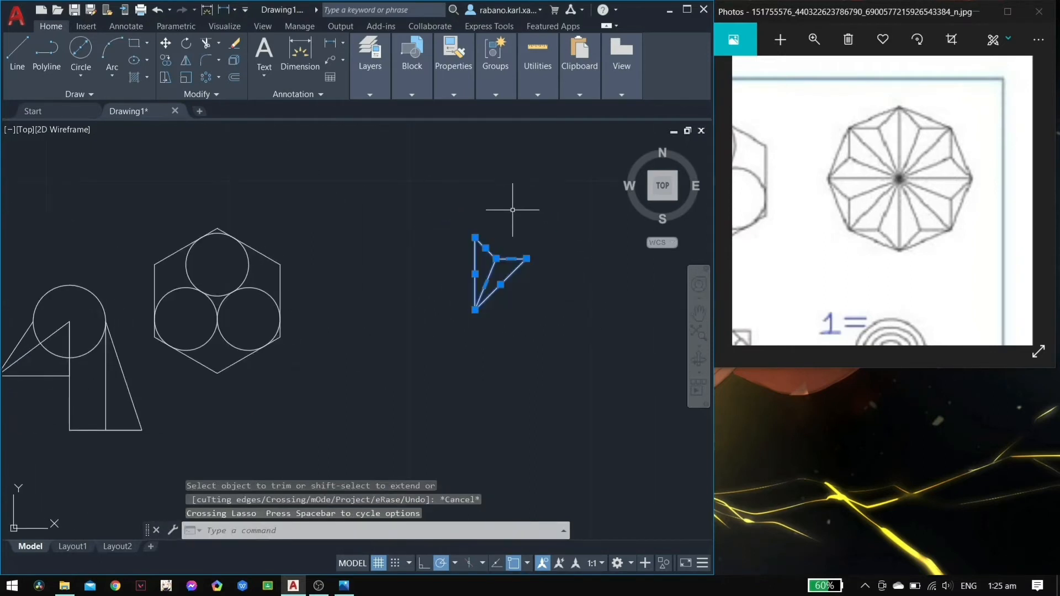
click(218, 78)
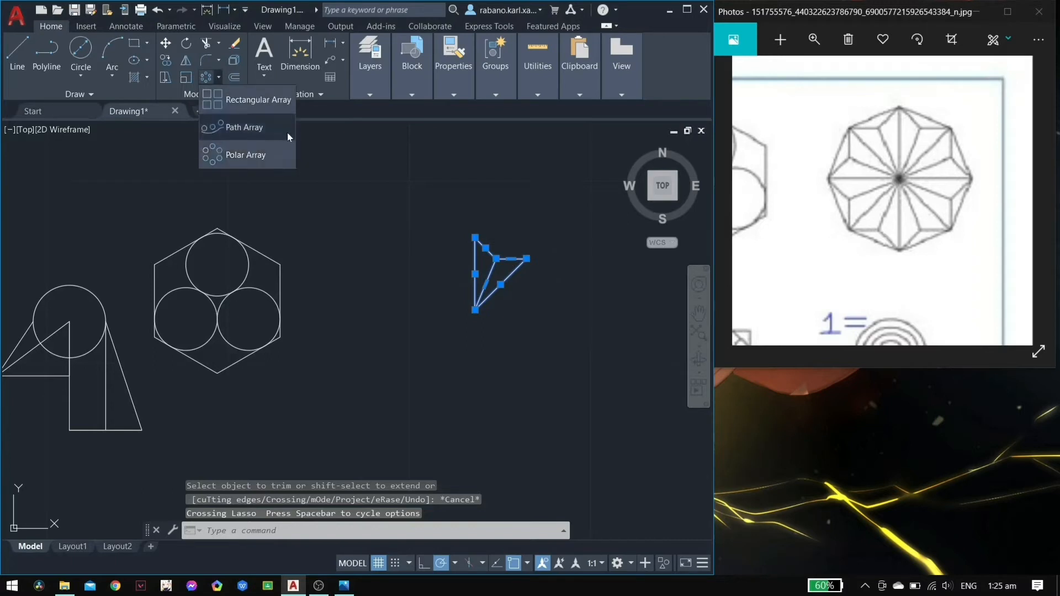
click(240, 154)
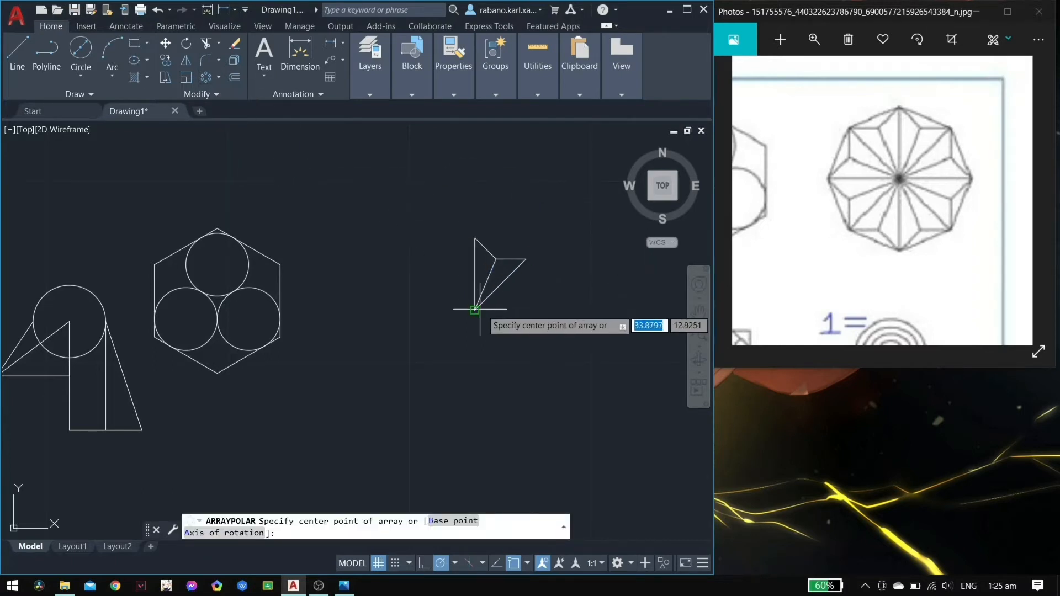
scroll(480, 303, up, 4)
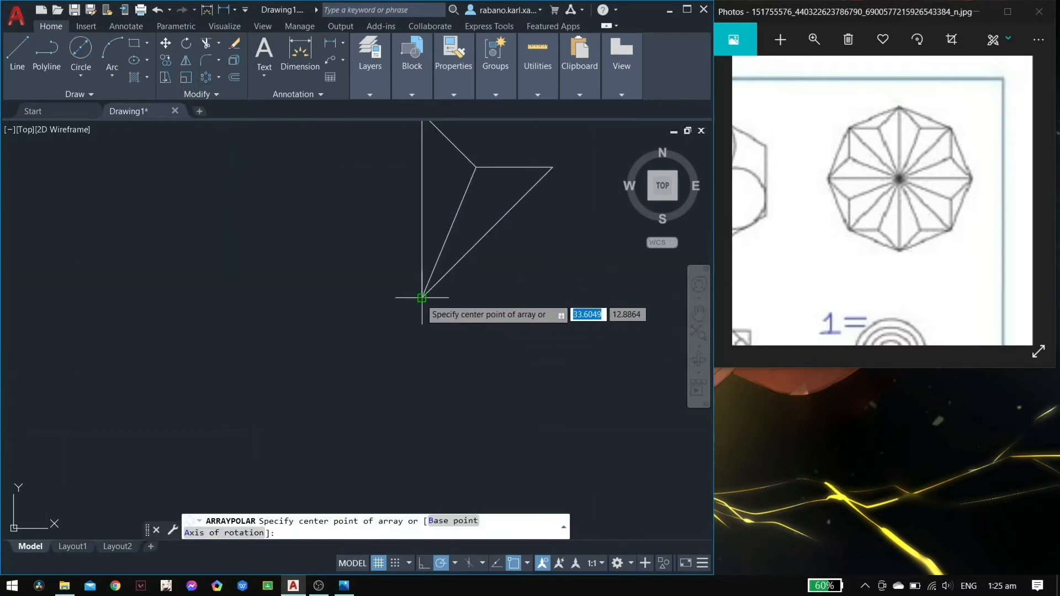
click(421, 298)
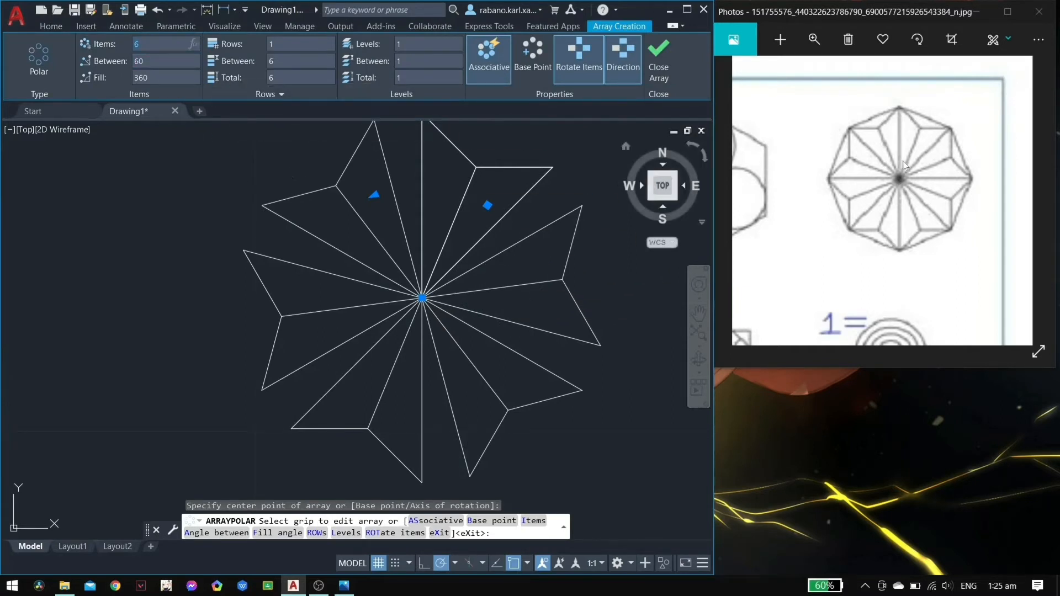
key(Return)
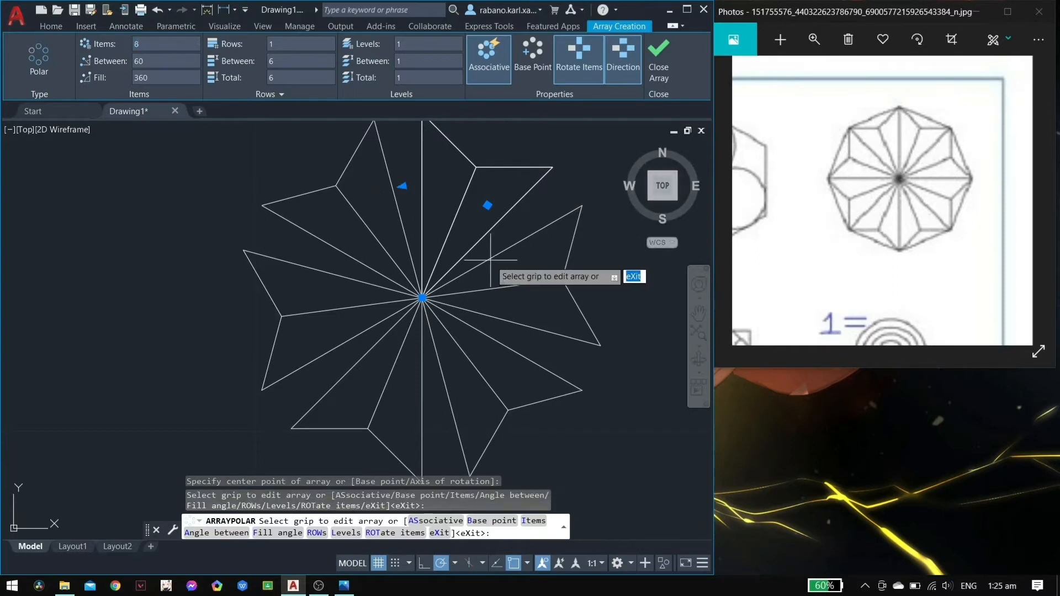
scroll(514, 233, down, 3)
scroll(514, 234, up, 2)
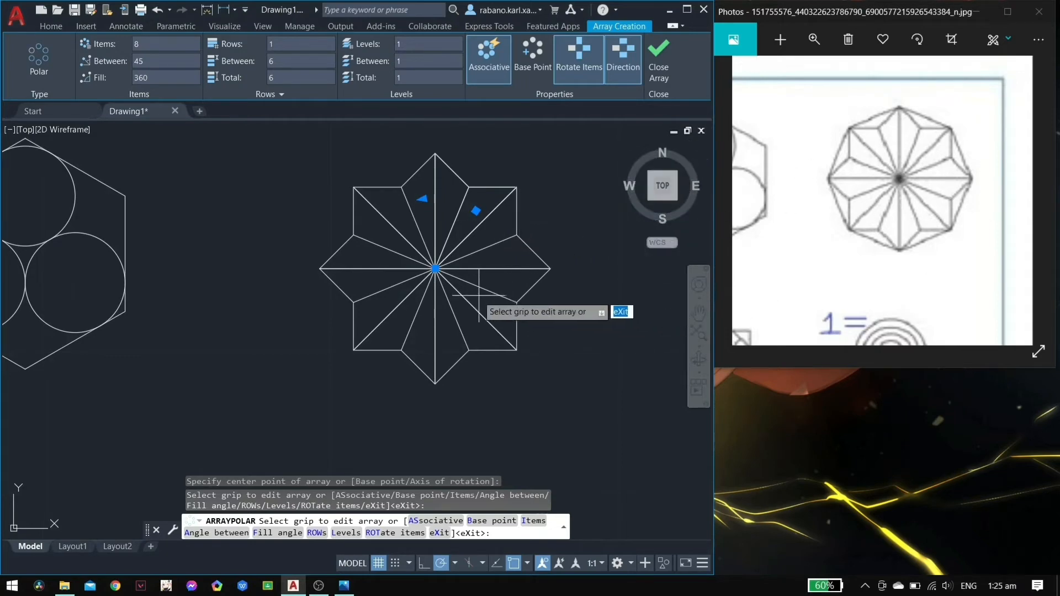
key(Escape)
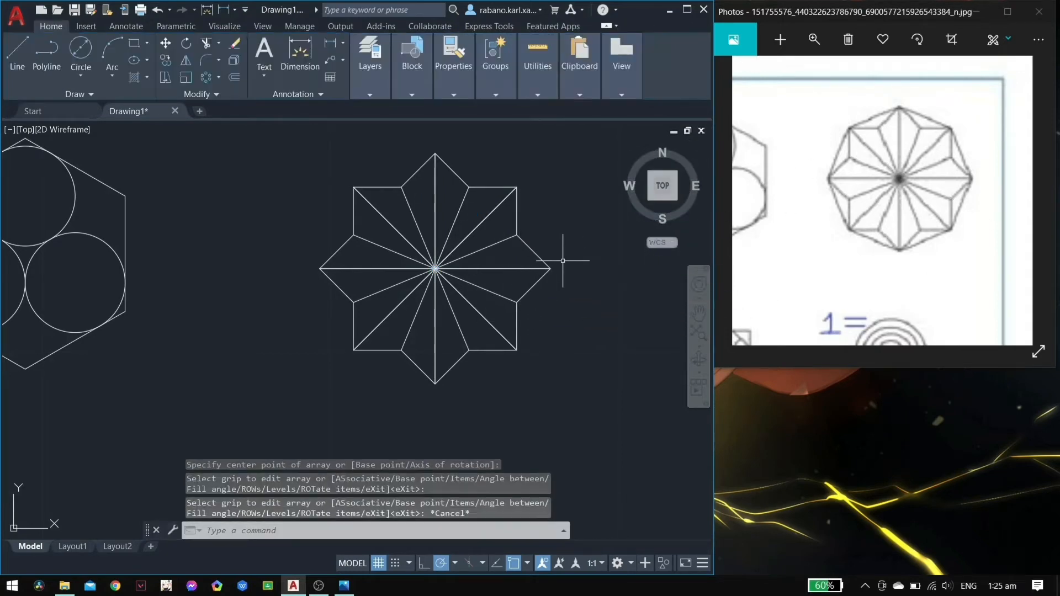
- Draw a polyline connecting the eight outer tips of the star pattern back to the starting tip, forming an octagon border
mouse_move(593, 206)
middle_down()
mouse_move(568, 208)
mouse_move(537, 233)
middle_up()
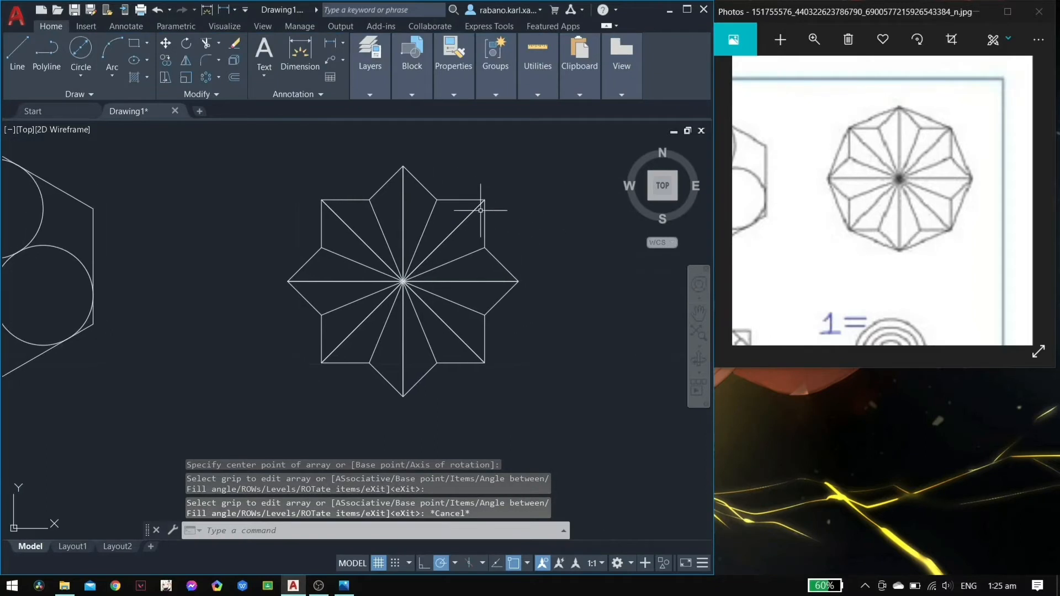
text(pl)
key(Return)
scroll(402, 167, up, 2)
click(386, 162)
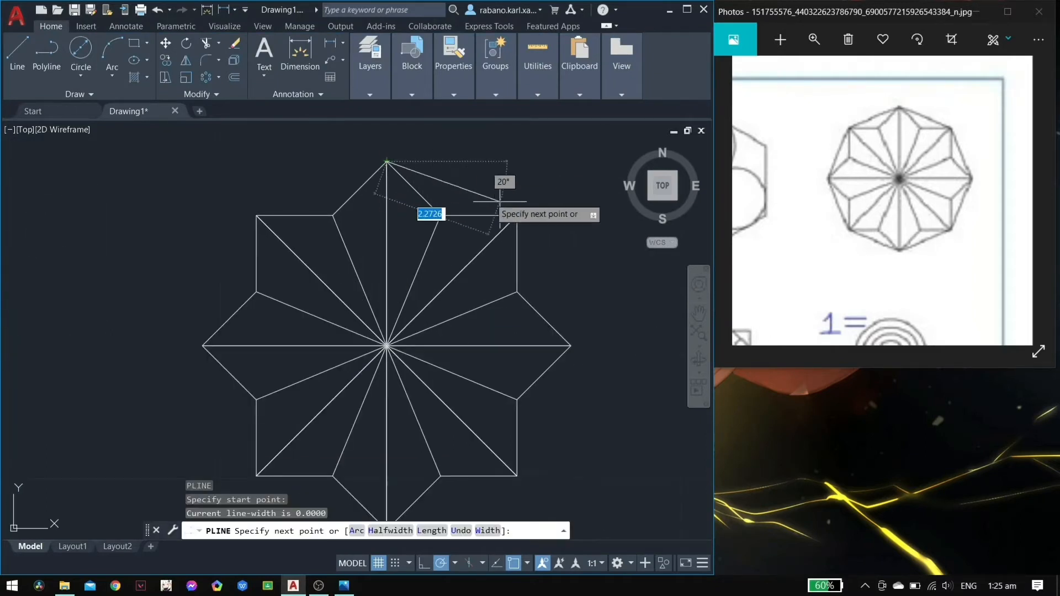
click(571, 347)
middle_drag(595, 406, 600, 268)
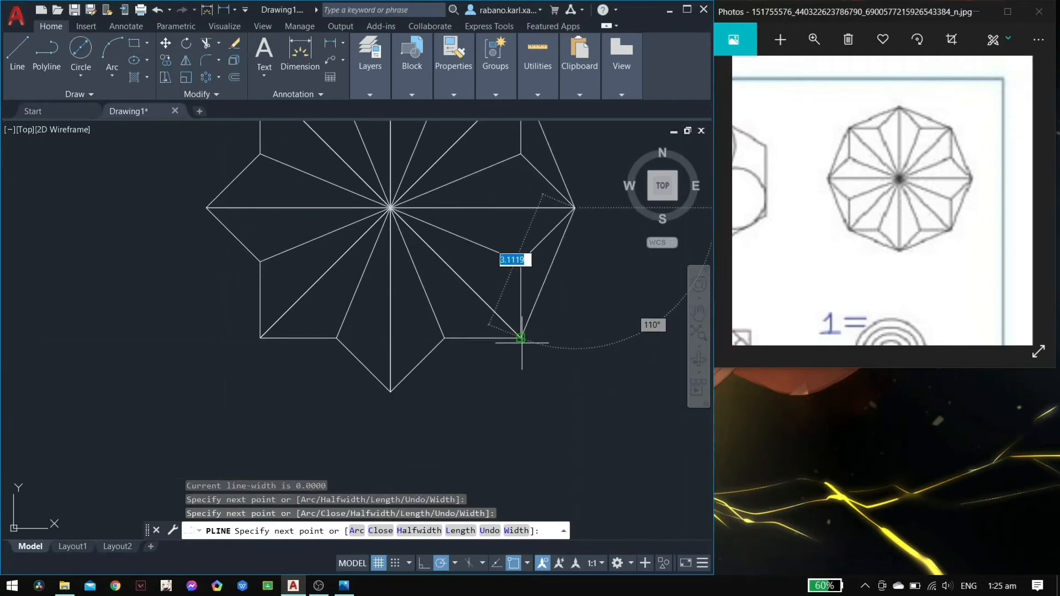
click(390, 391)
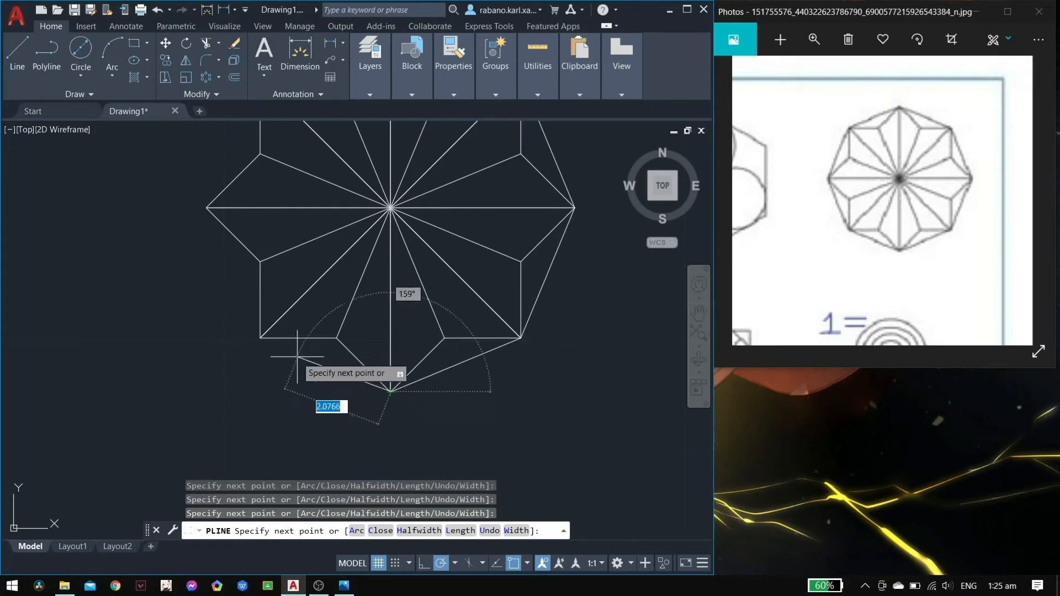
click(262, 336)
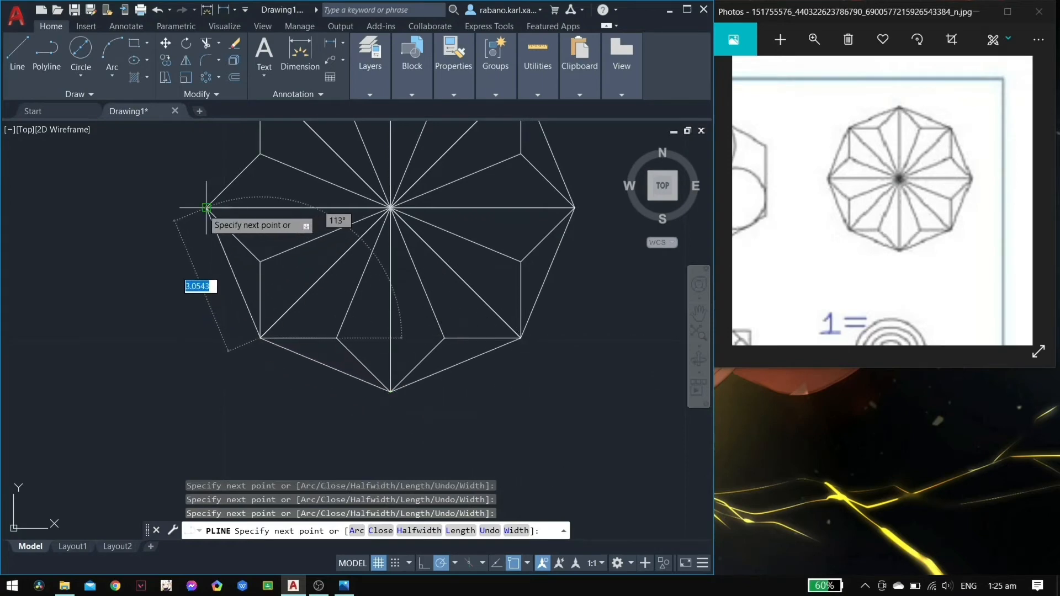
click(207, 208)
middle_drag(222, 170, 243, 327)
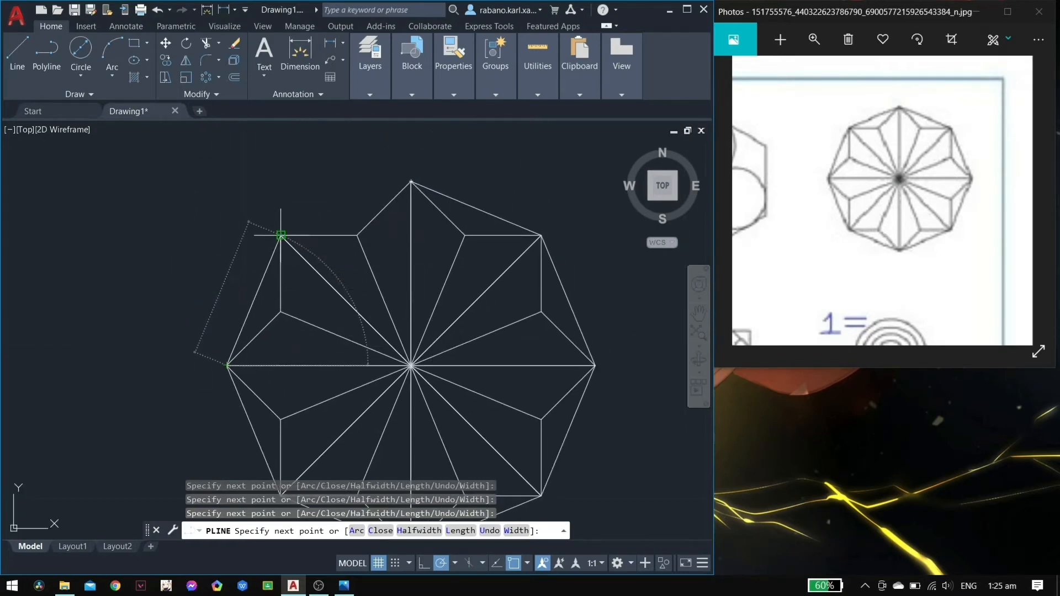
click(281, 235)
click(411, 181)
key(Escape)
- Scroll the reference image to the next exercise figure and examine it
scroll(411, 181, down, 5)
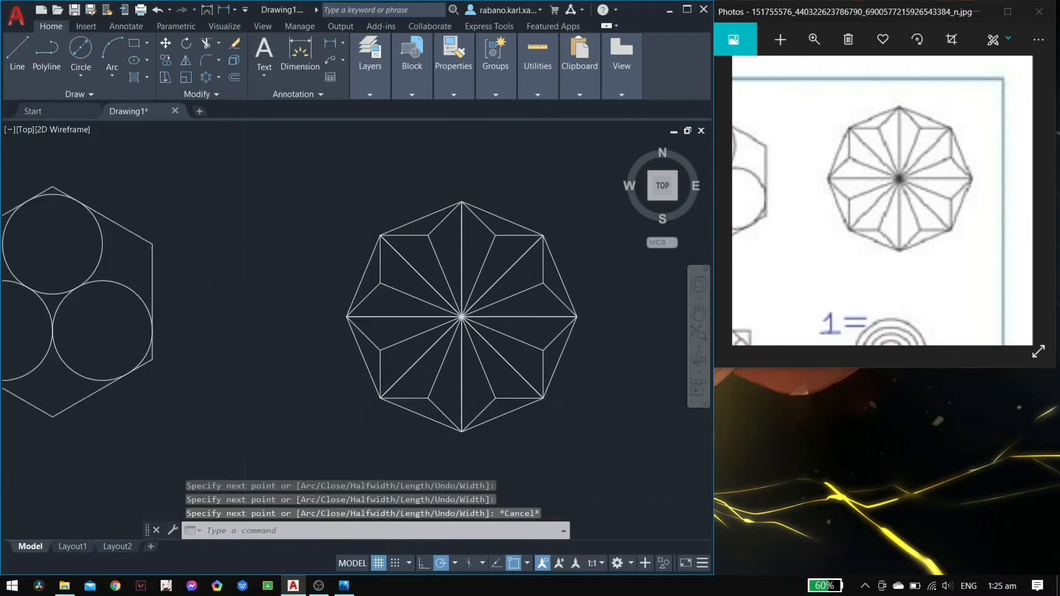
middle_drag(411, 180, 490, 211)
click(826, 262)
scroll(826, 262, down, 3)
scroll(927, 209, up, 3)
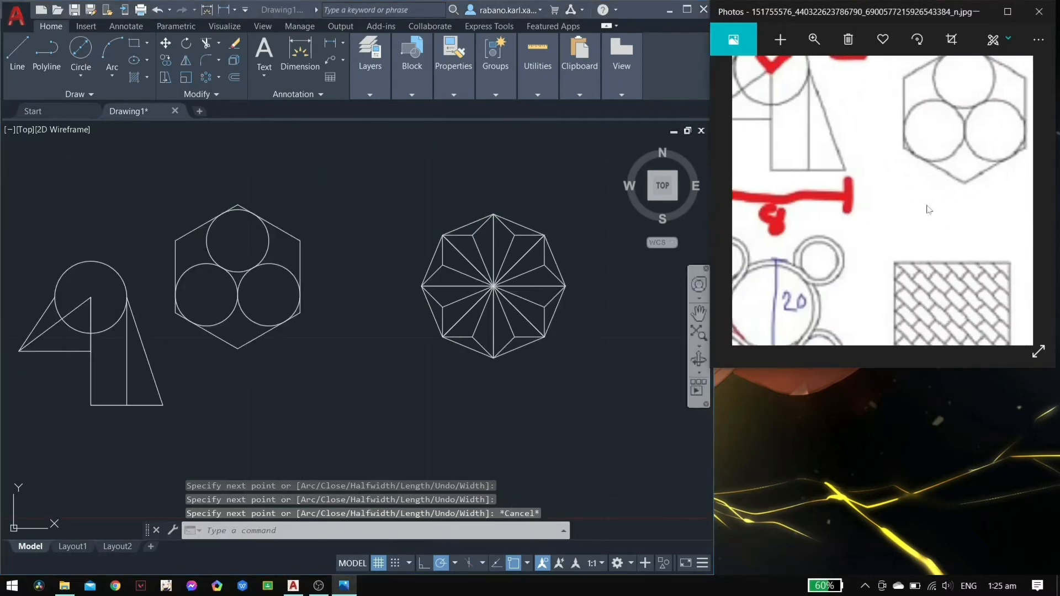
mouse_move(825, 268)
mouse_down()
mouse_move(932, 159)
mouse_move(919, 156)
mouse_up()
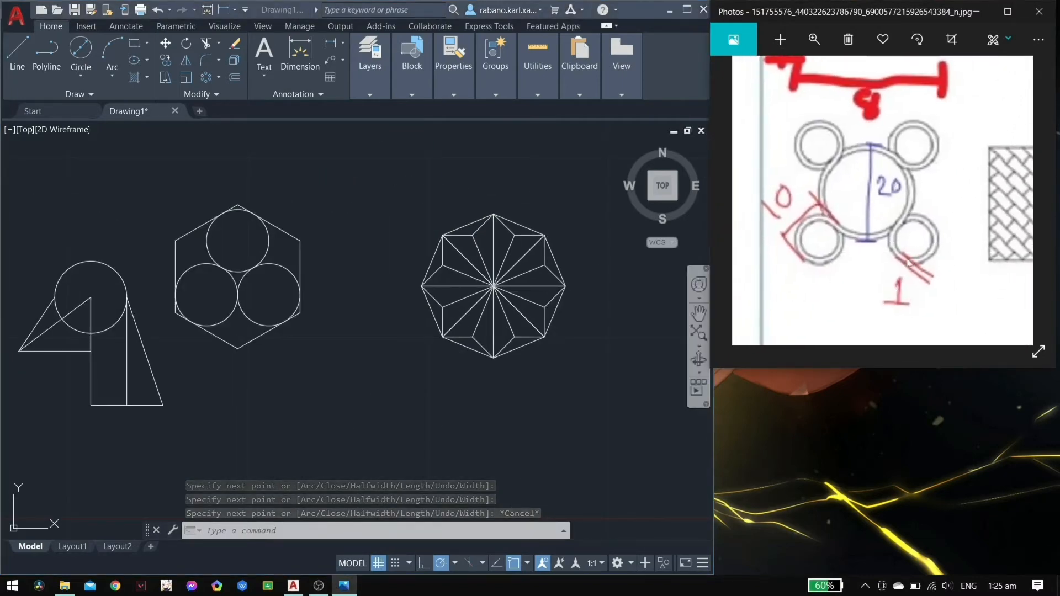
click(417, 310)
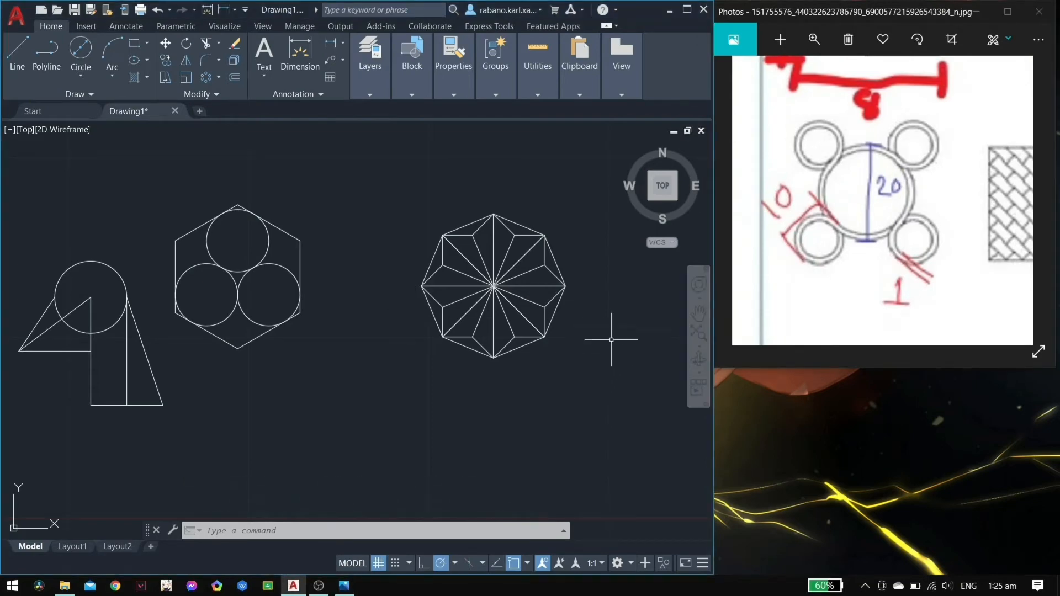
- Draw a circle with radius 10 in the empty area to the right of the star pattern
middle_drag(611, 339, 516, 336)
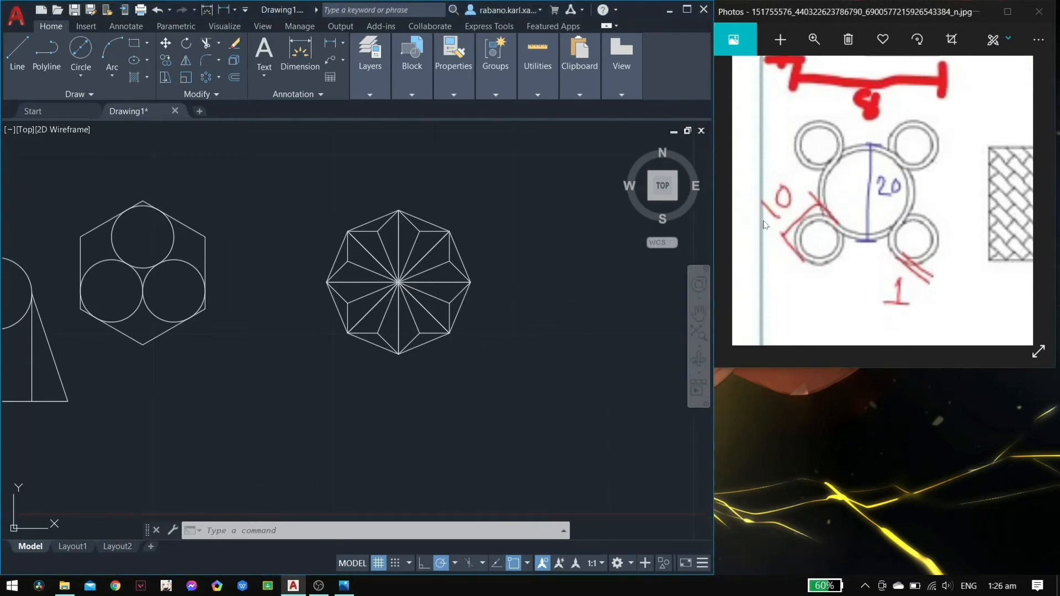
middle_drag(580, 318, 366, 276)
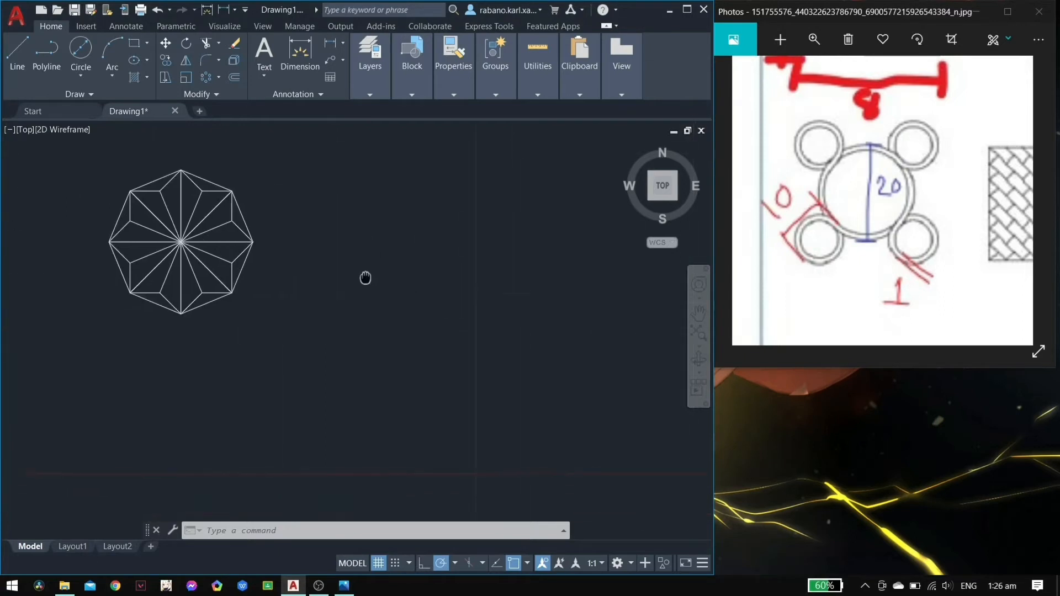
middle_drag(571, 286, 511, 279)
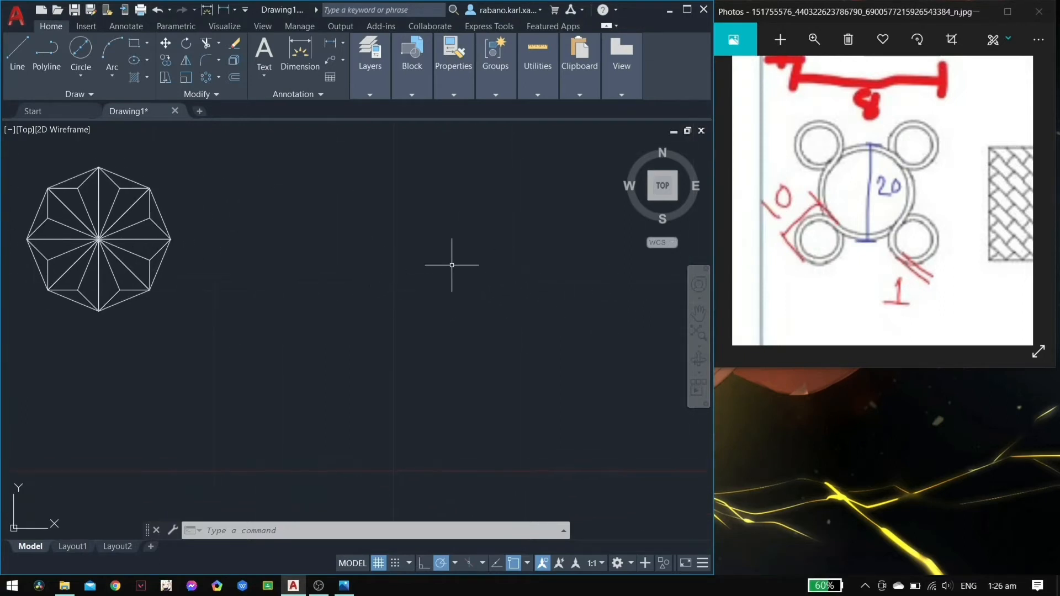
middle_drag(510, 234, 451, 257)
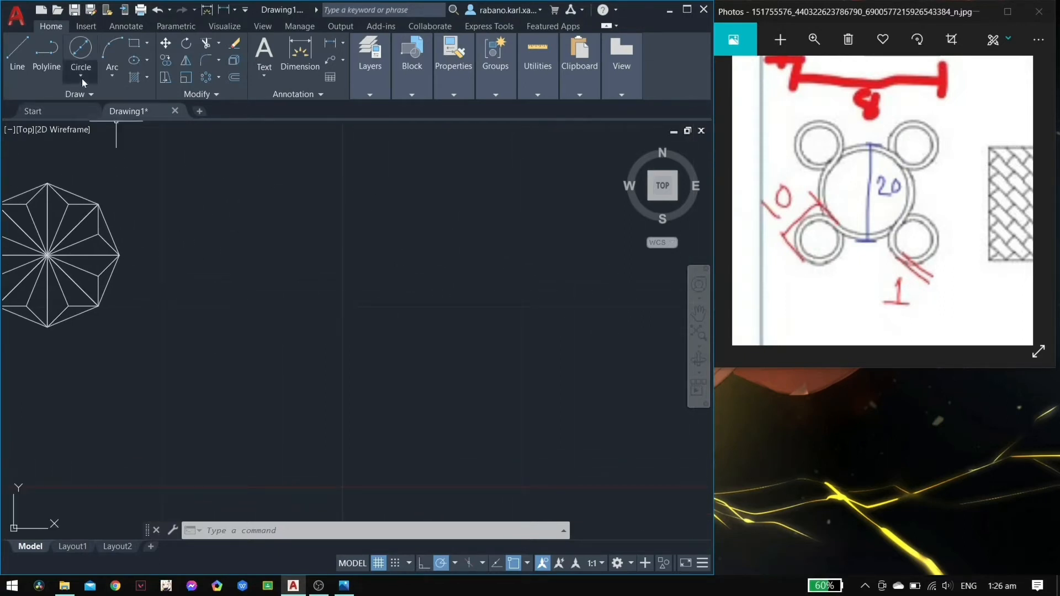
click(82, 78)
click(95, 113)
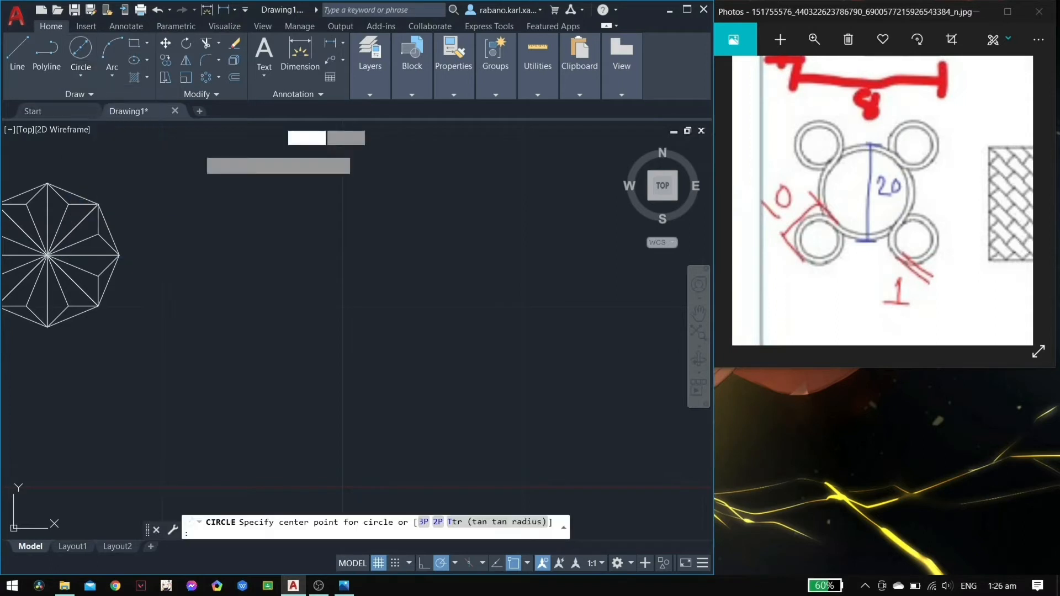
middle_drag(421, 218, 350, 251)
click(346, 275)
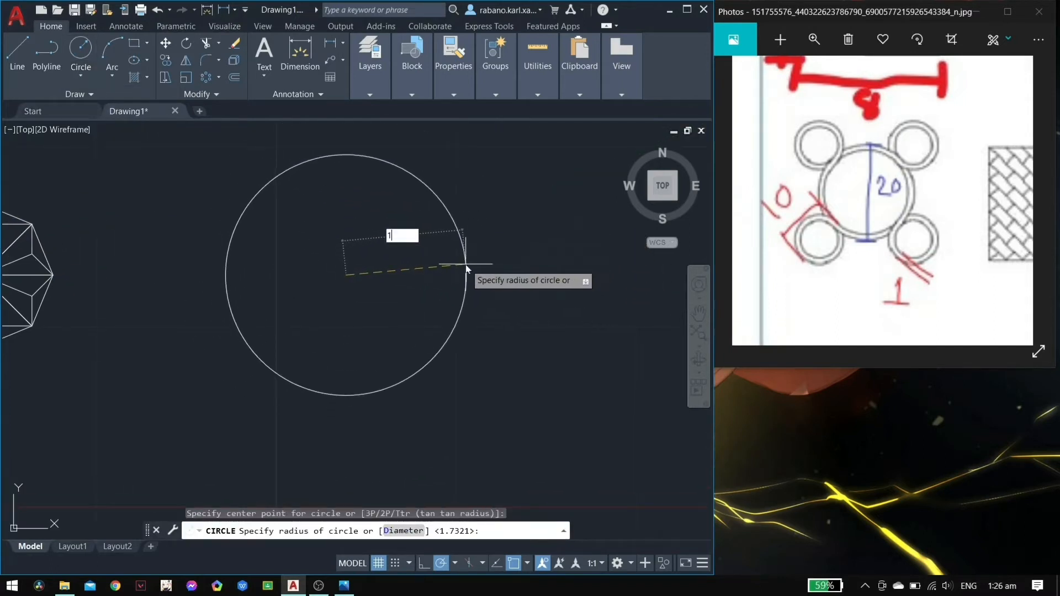
key(Return)
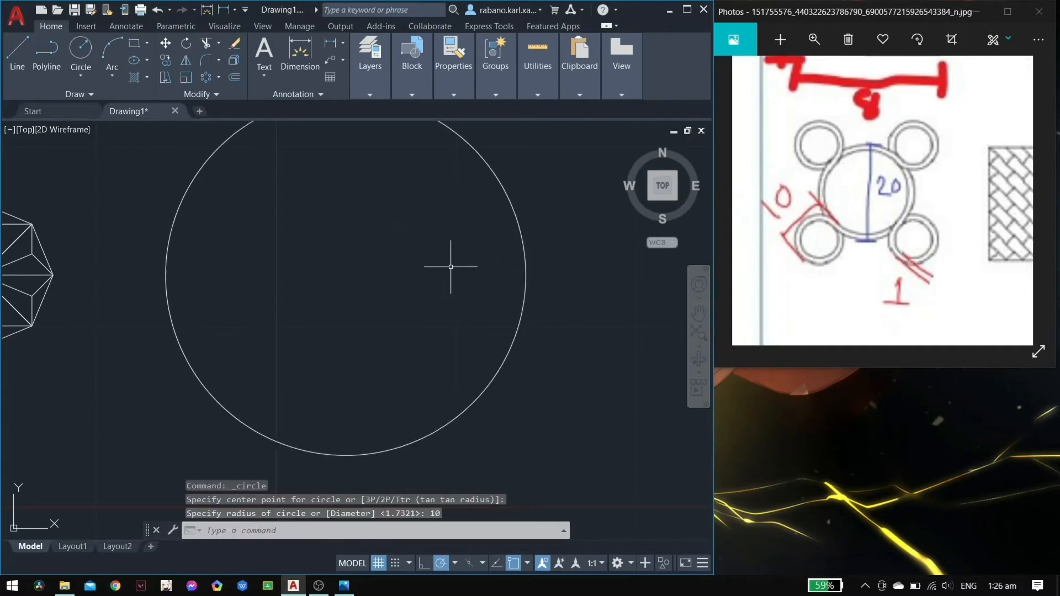
- Offset the radius-10 circle 1 unit inward
scroll(400, 258, down, 2)
scroll(391, 252, down, 2)
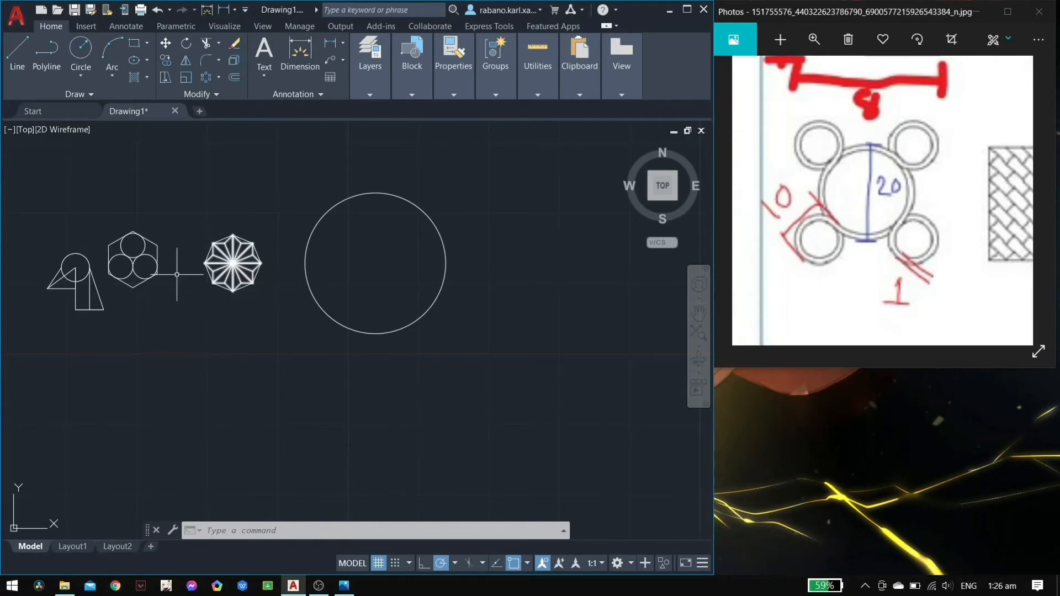
middle_drag(479, 249, 463, 261)
scroll(466, 261, up, 4)
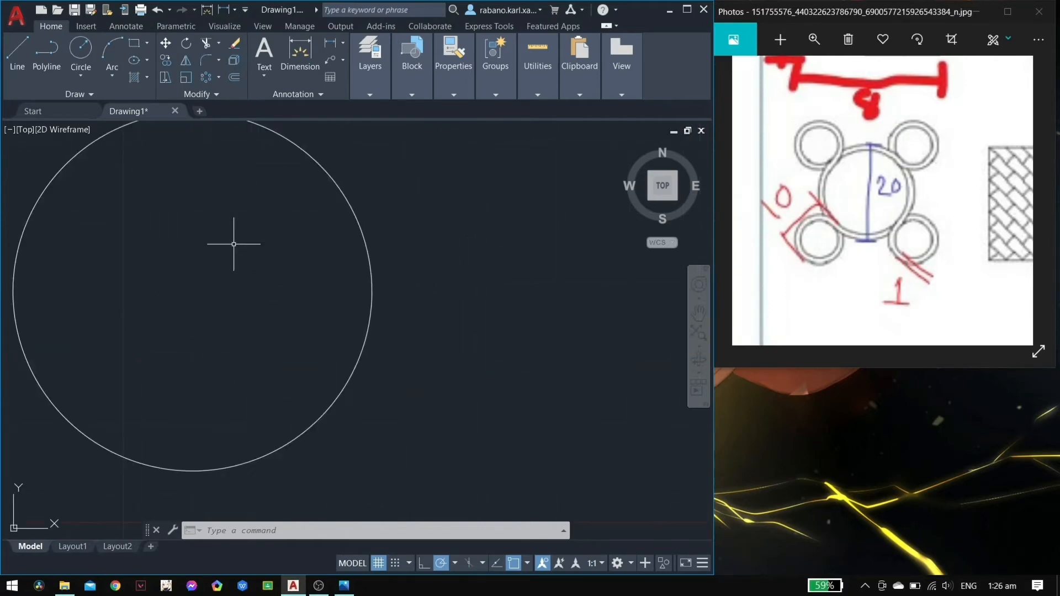
middle_drag(234, 244, 388, 250)
scroll(365, 247, down, 2)
scroll(388, 250, up, 2)
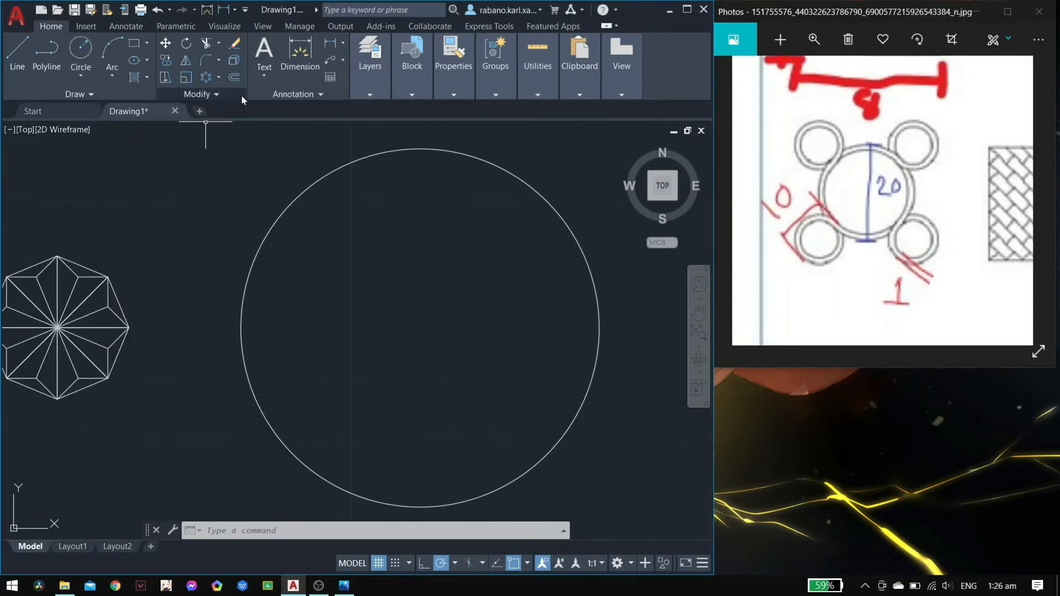
click(234, 77)
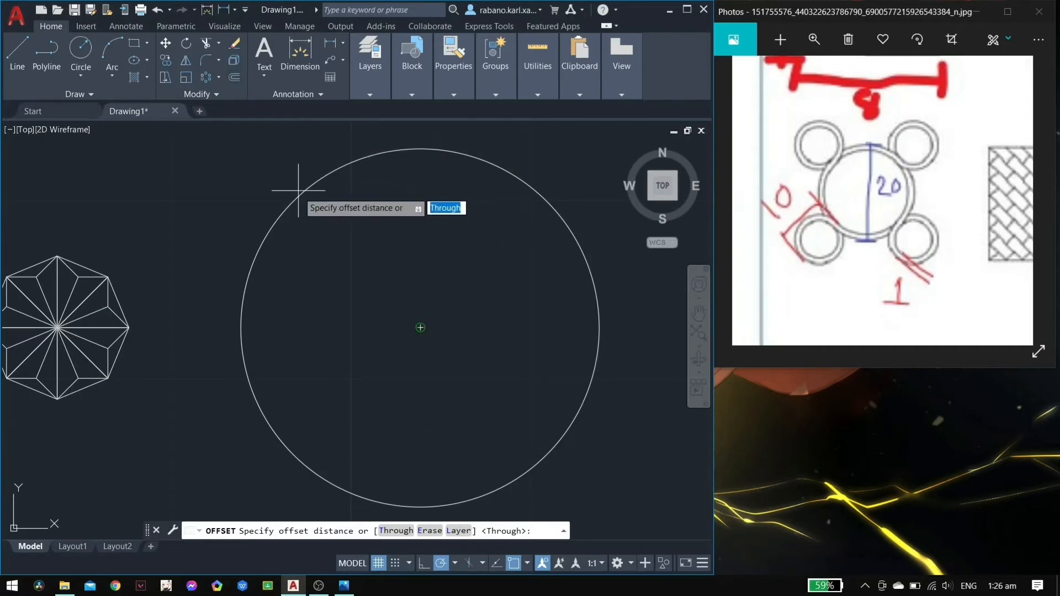
click(421, 327)
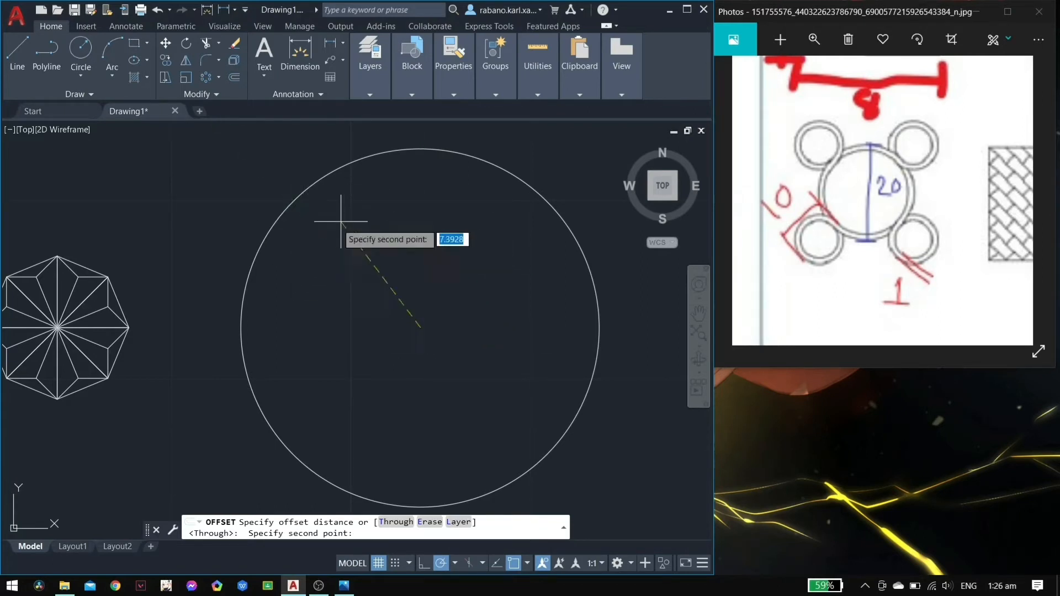
click(316, 226)
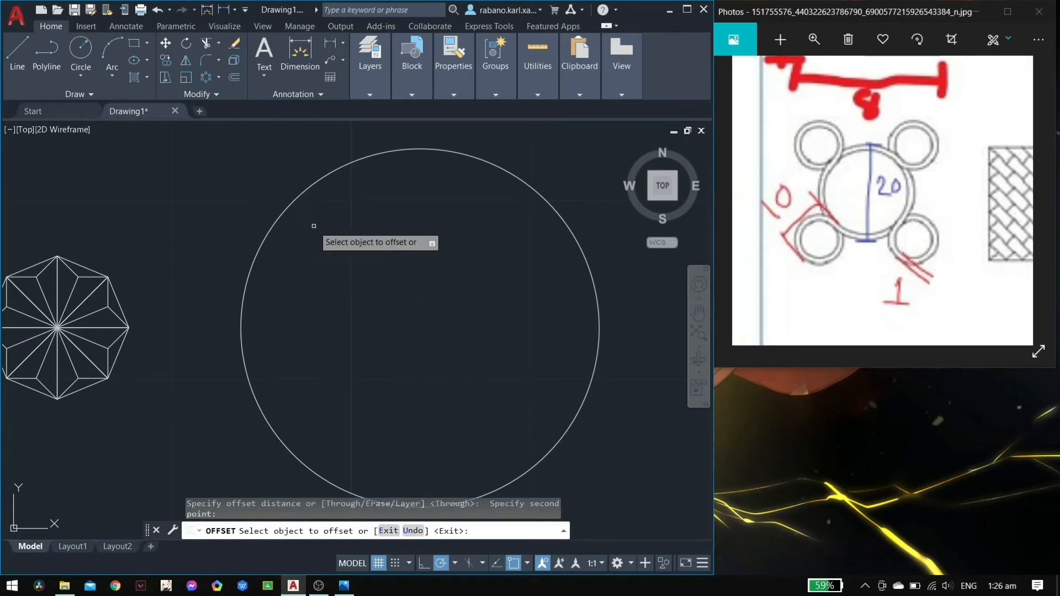
click(287, 205)
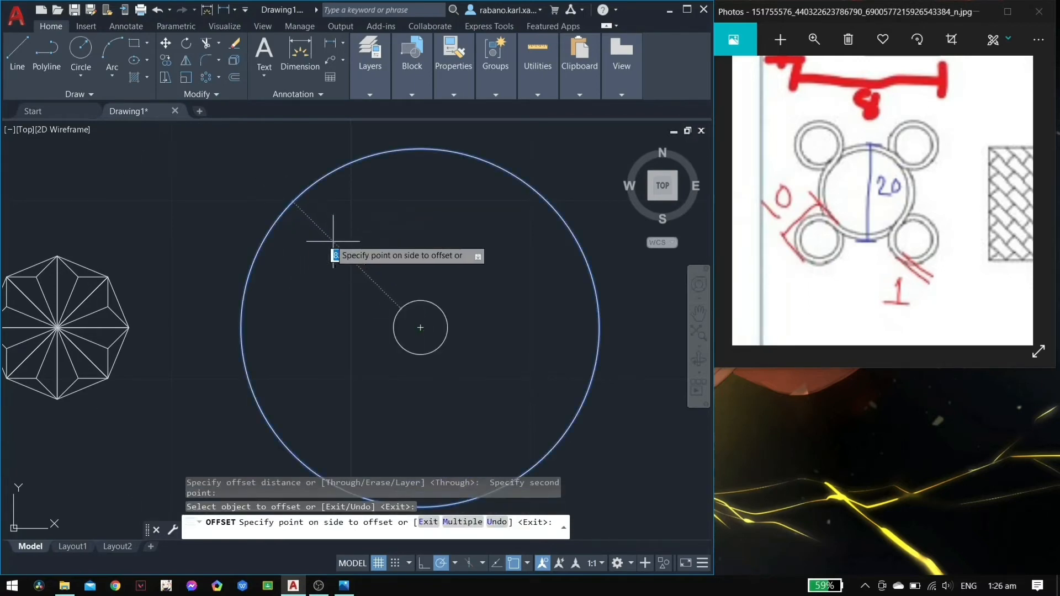
scroll(325, 238, down, 2)
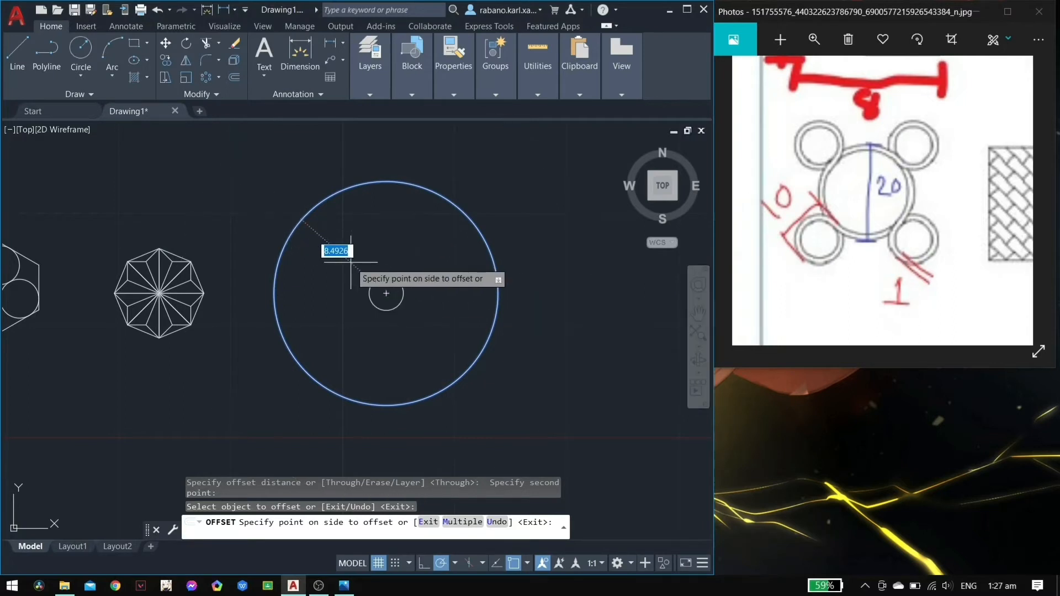
key(Return)
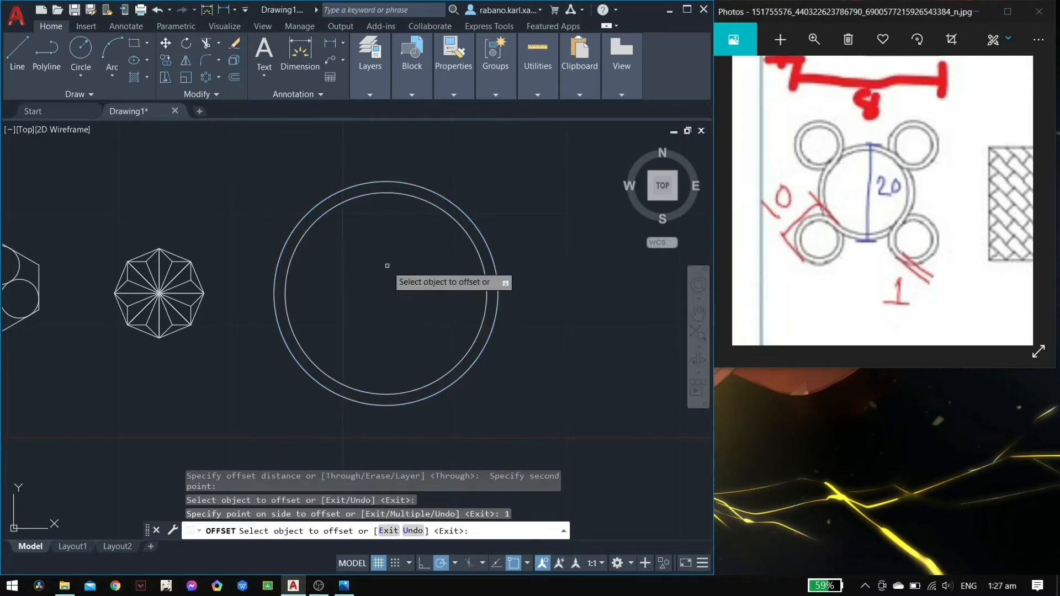
- Draw a circle with radius 5 in the empty area above and to the right of the radius-10 circles
middle_drag(405, 280, 324, 307)
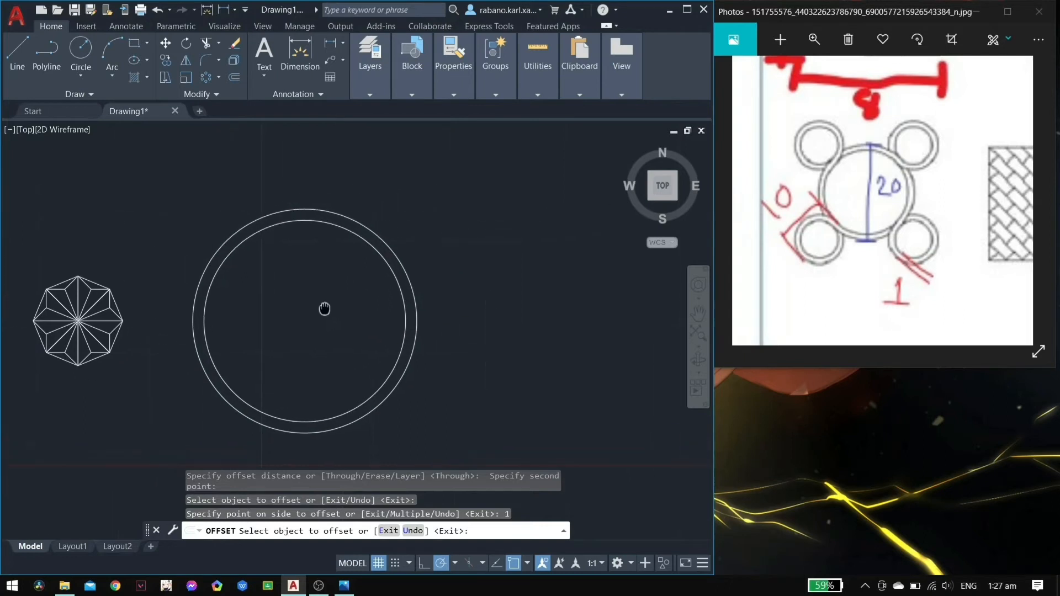
mouse_move(530, 228)
middle_down()
mouse_move(487, 232)
mouse_move(444, 262)
middle_up()
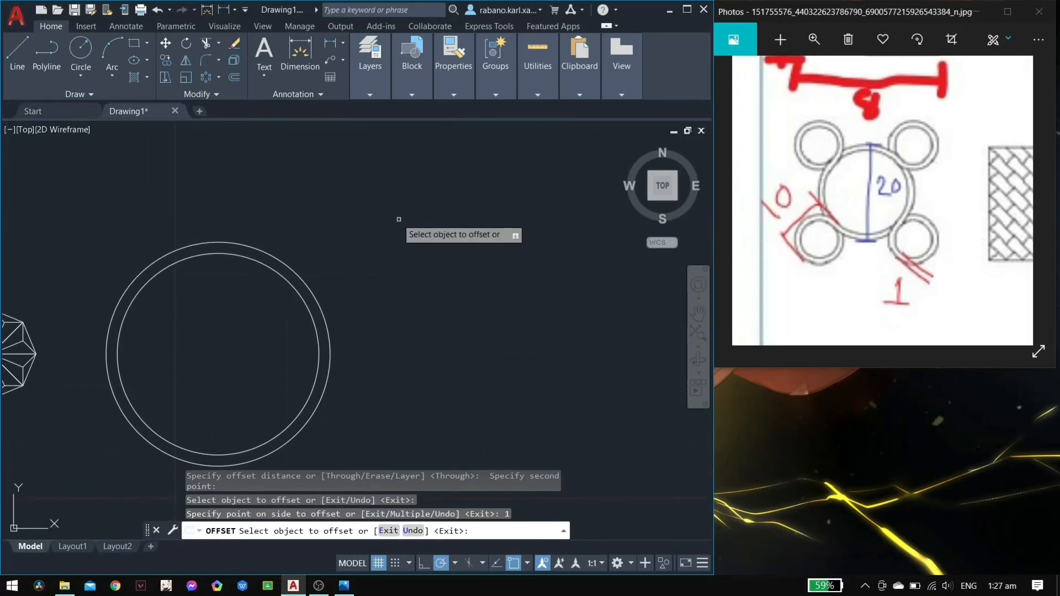
click(90, 64)
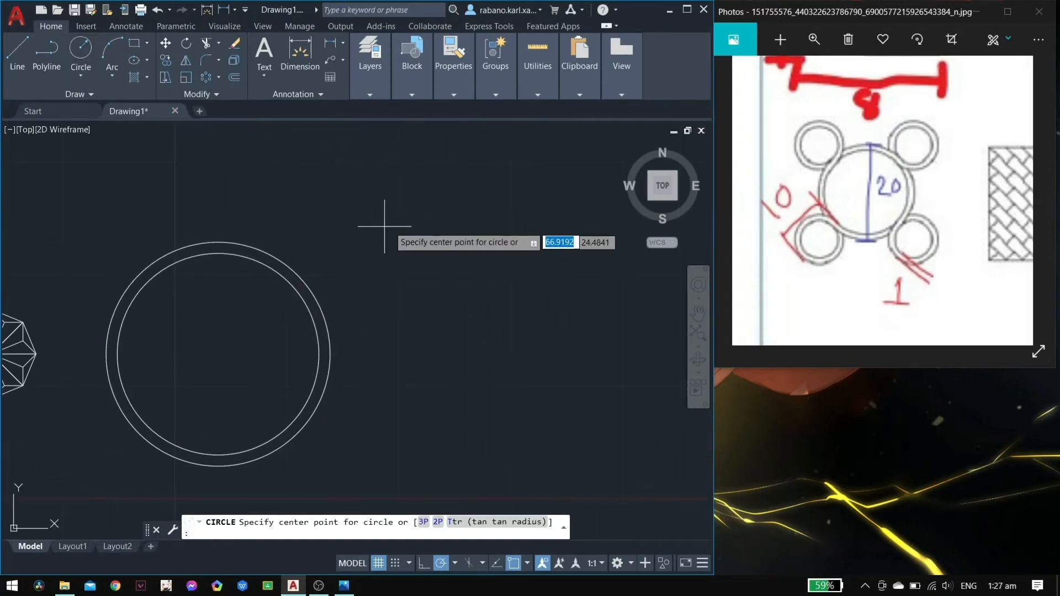
click(392, 191)
middle_drag(487, 246, 504, 335)
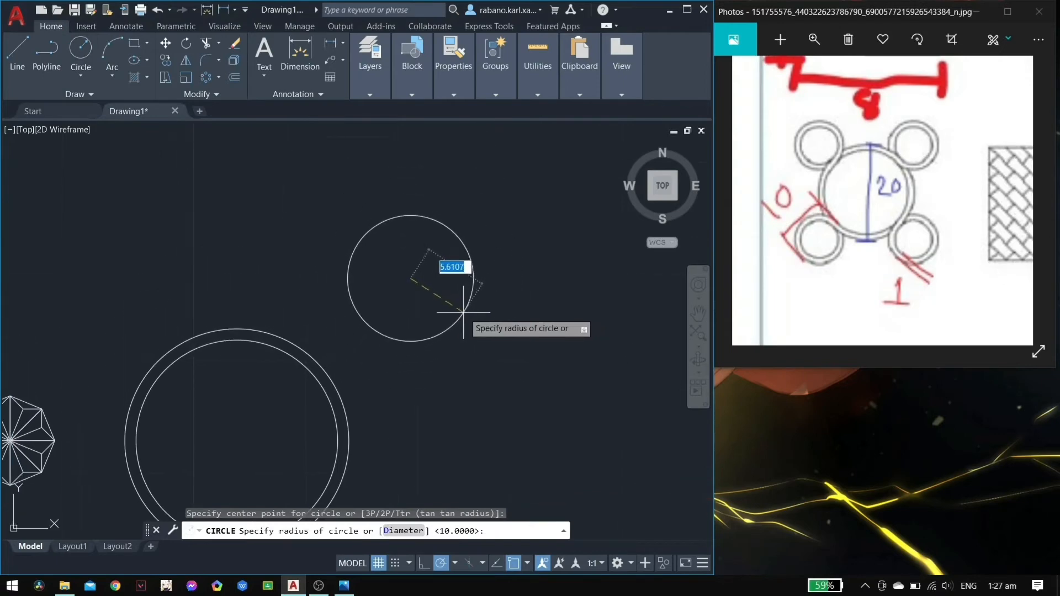
text(5)
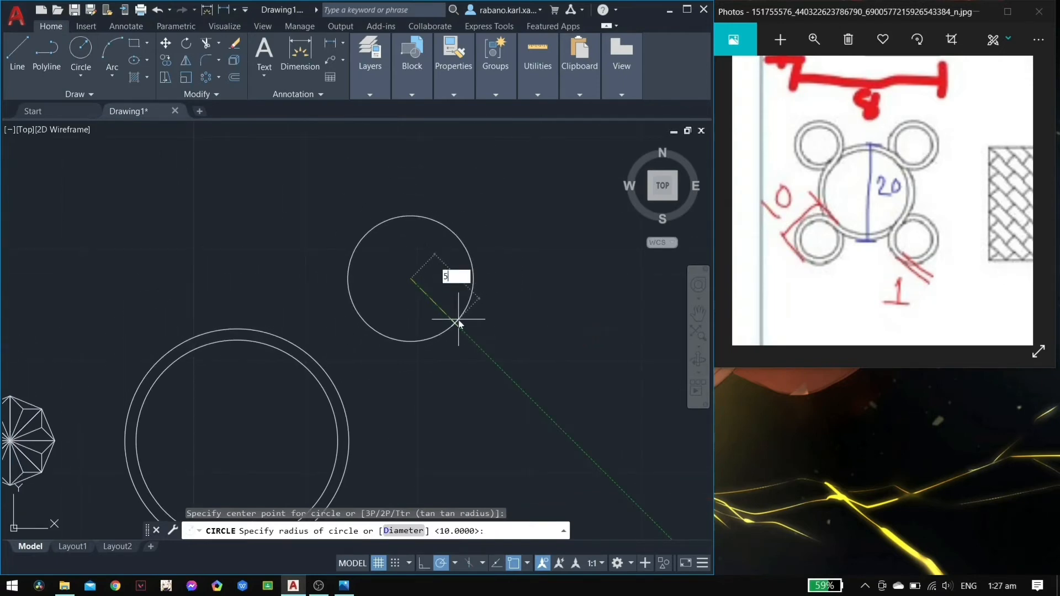
key(Return)
- Offset the radius-5 circle 1 unit inward
middle_drag(405, 284, 400, 293)
scroll(401, 293, up, 4)
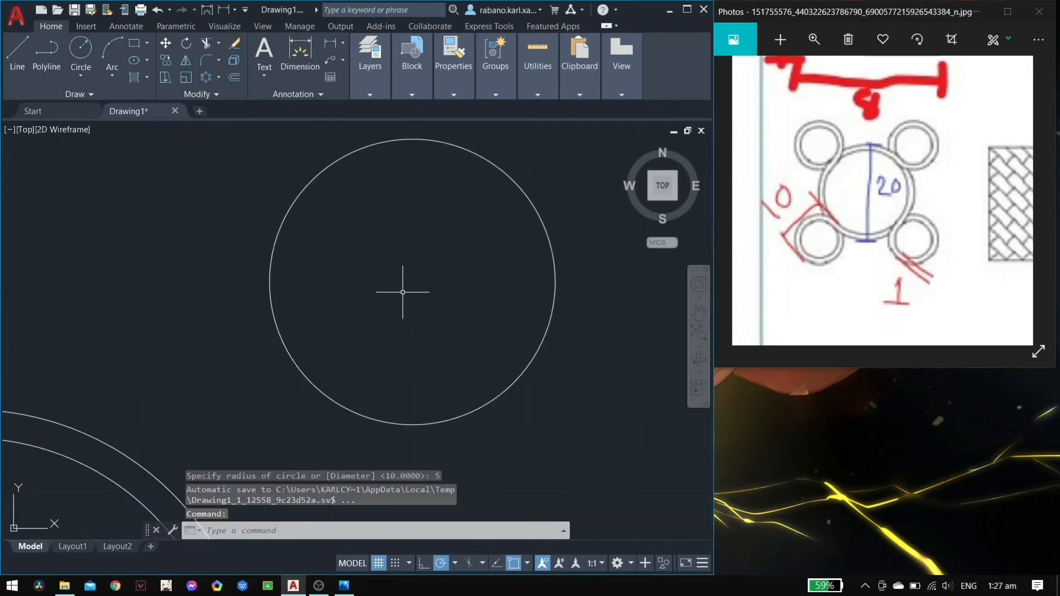
click(234, 78)
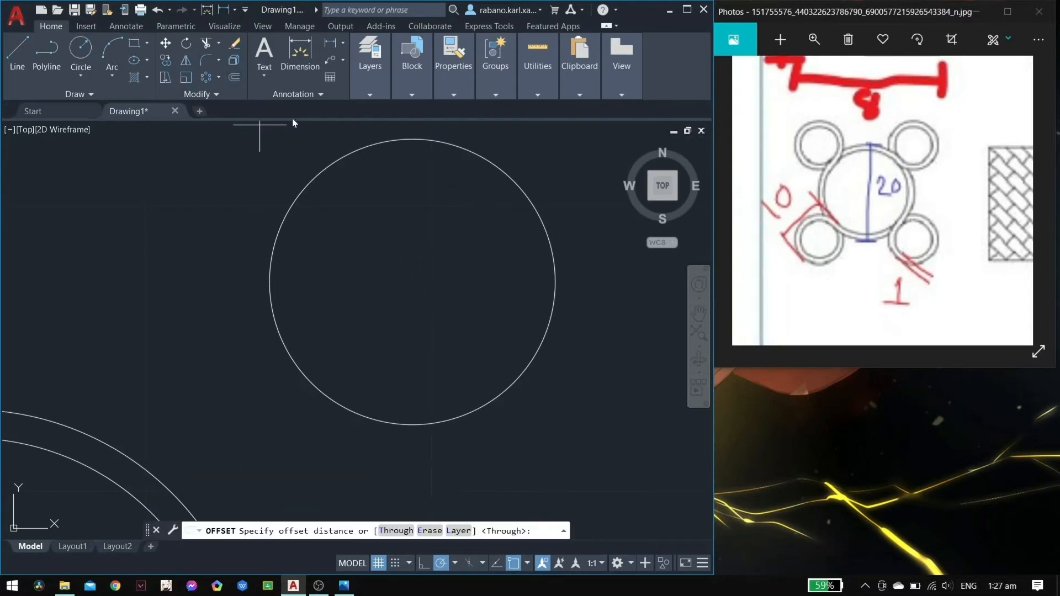
click(413, 281)
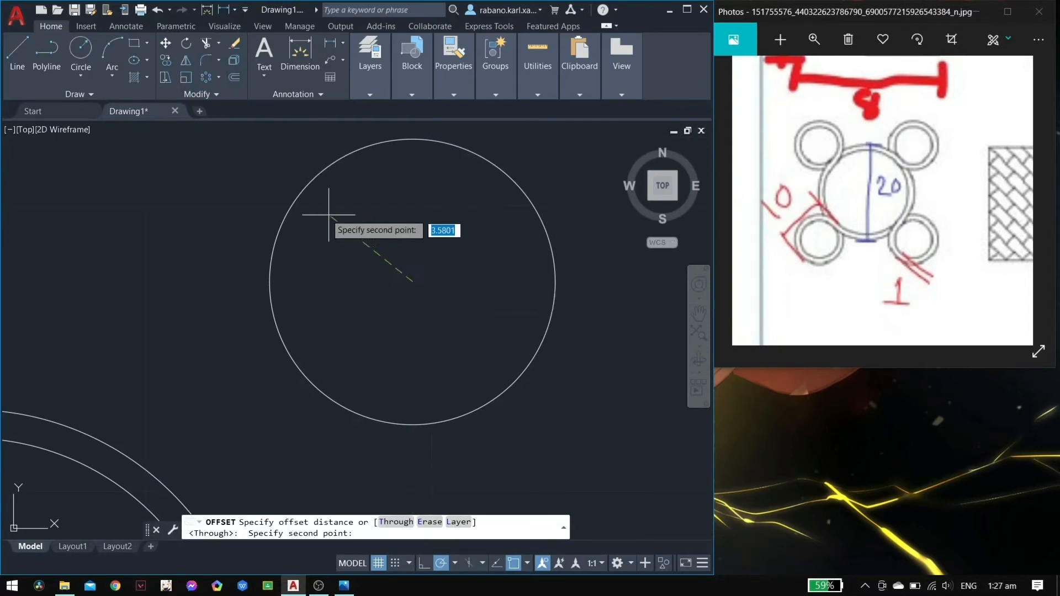
click(303, 200)
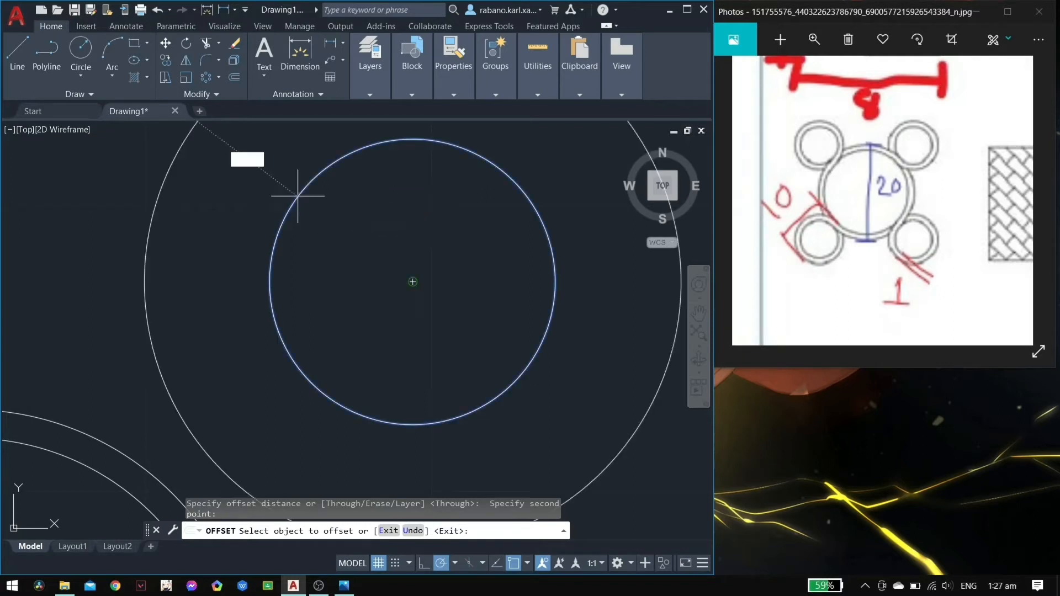
click(298, 198)
text(1)
key(Return)
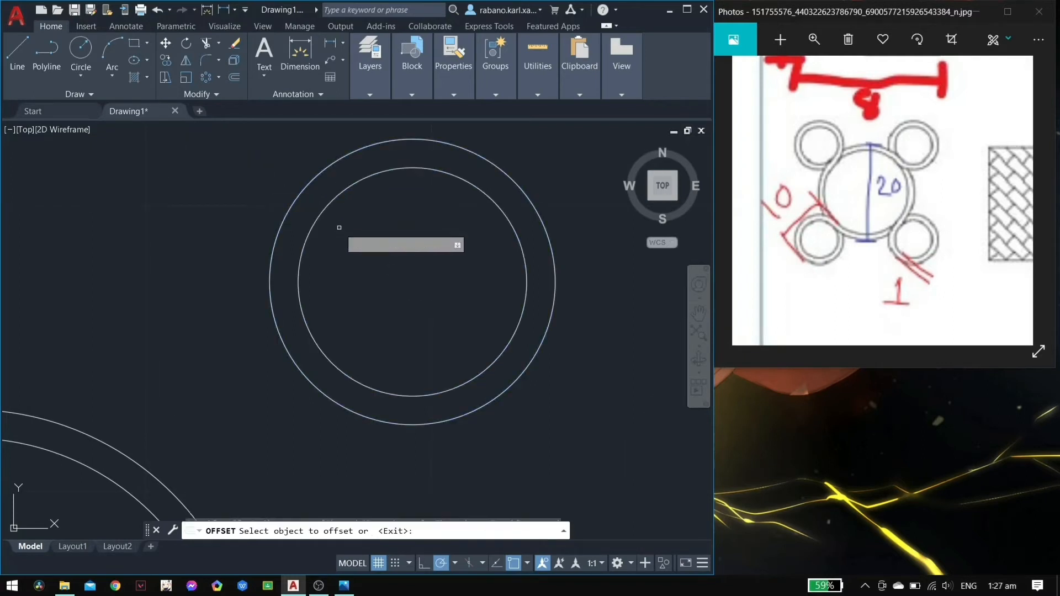
scroll(391, 227, down, 5)
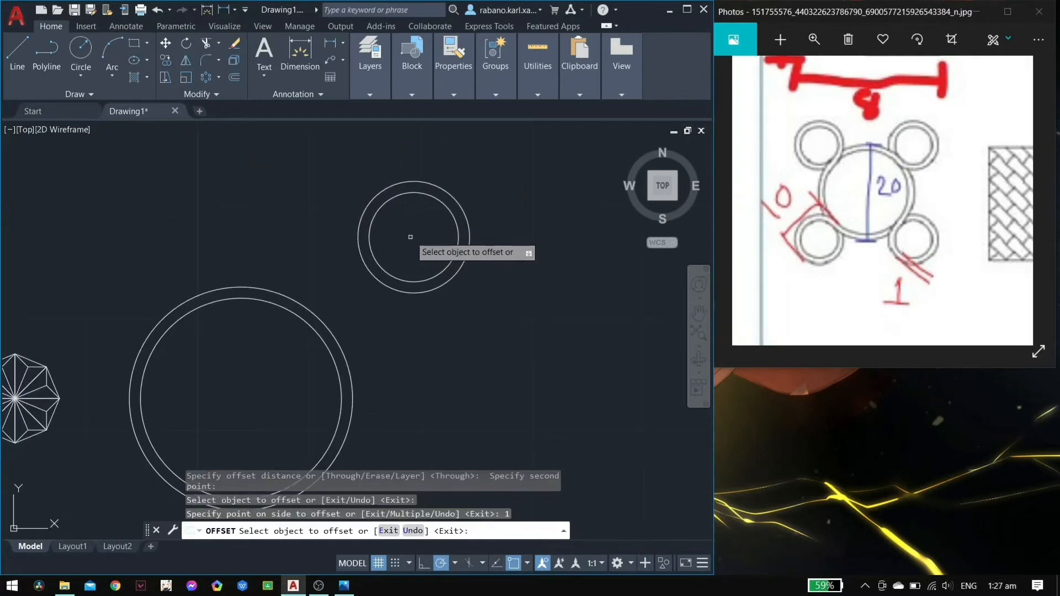
scroll(408, 238, up, 2)
scroll(345, 252, down, 2)
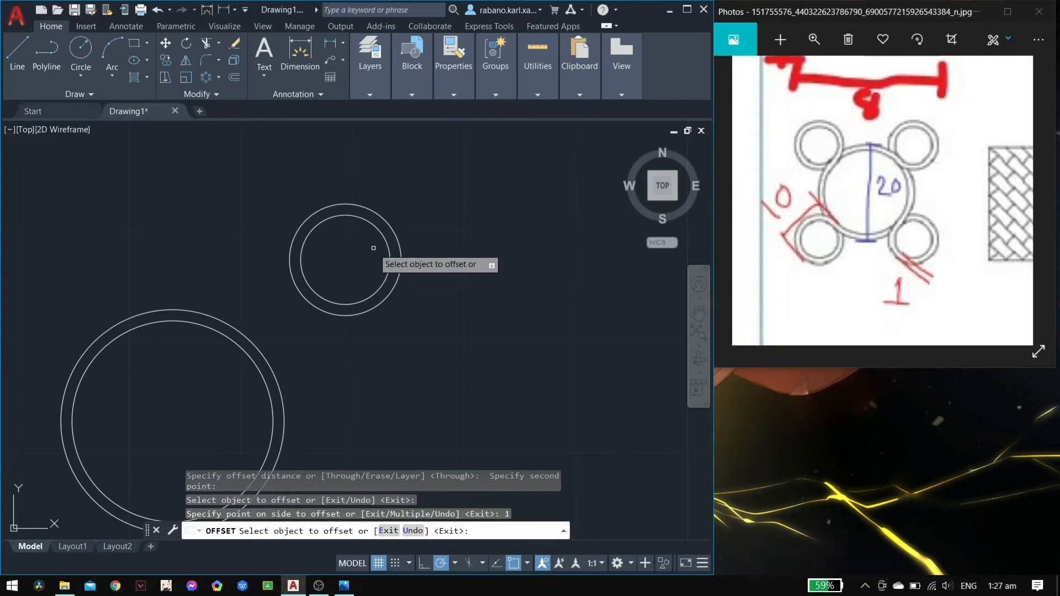
scroll(373, 248, up, 4)
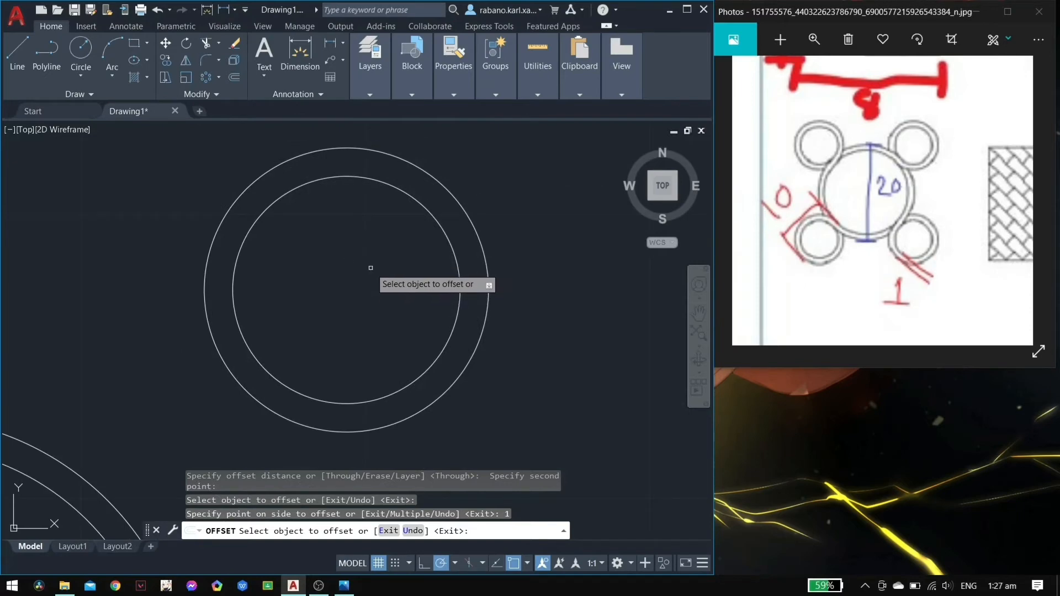
text(pl)
key(Return)
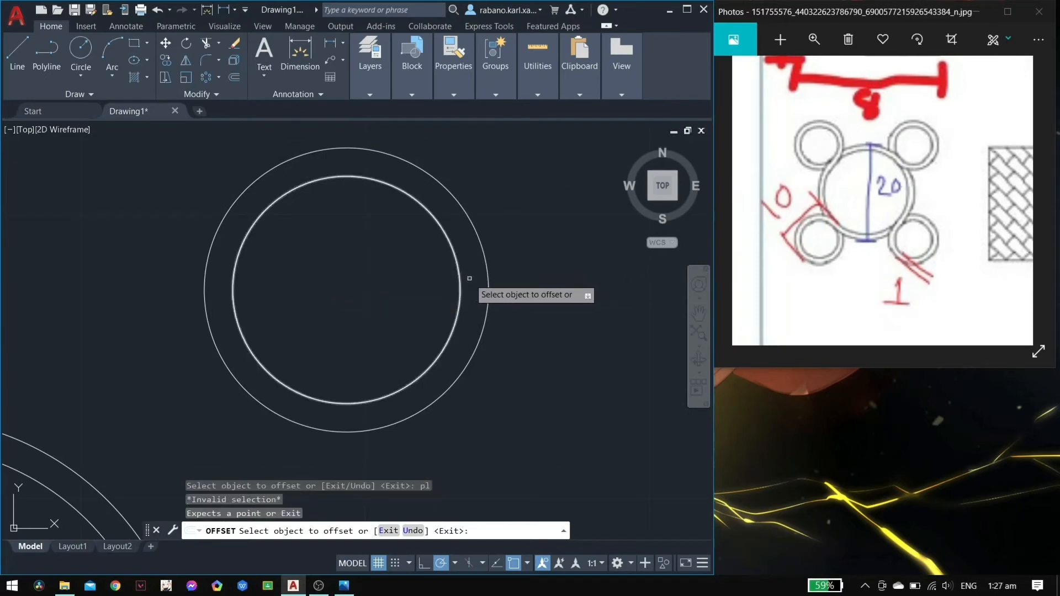
key(Escape)
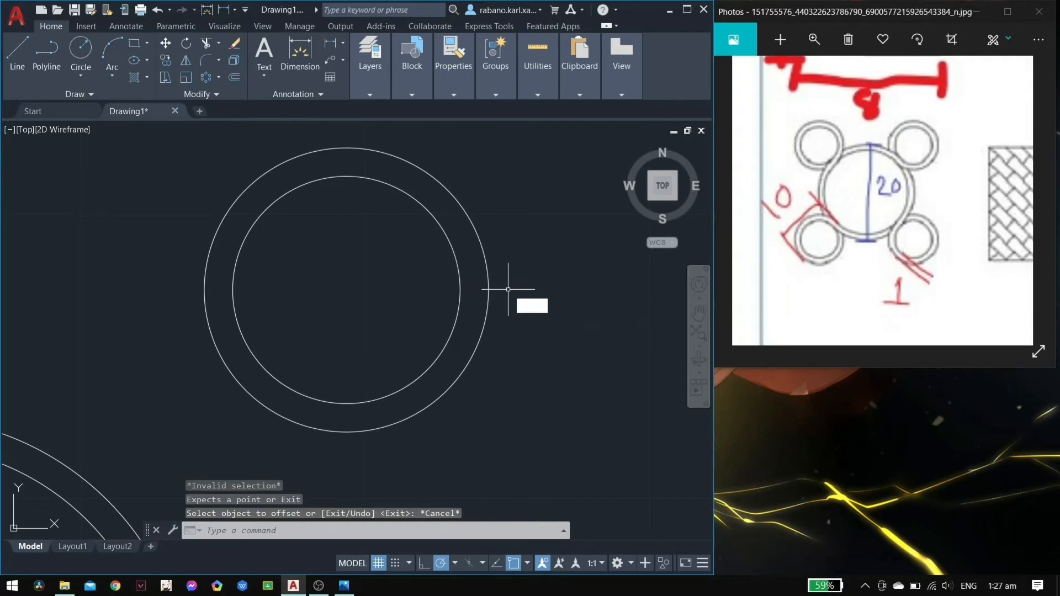
- Draw polyline segments forming an X through the small circles' center, spanning the inner circle along its diagonals
text(pl)
key(Return)
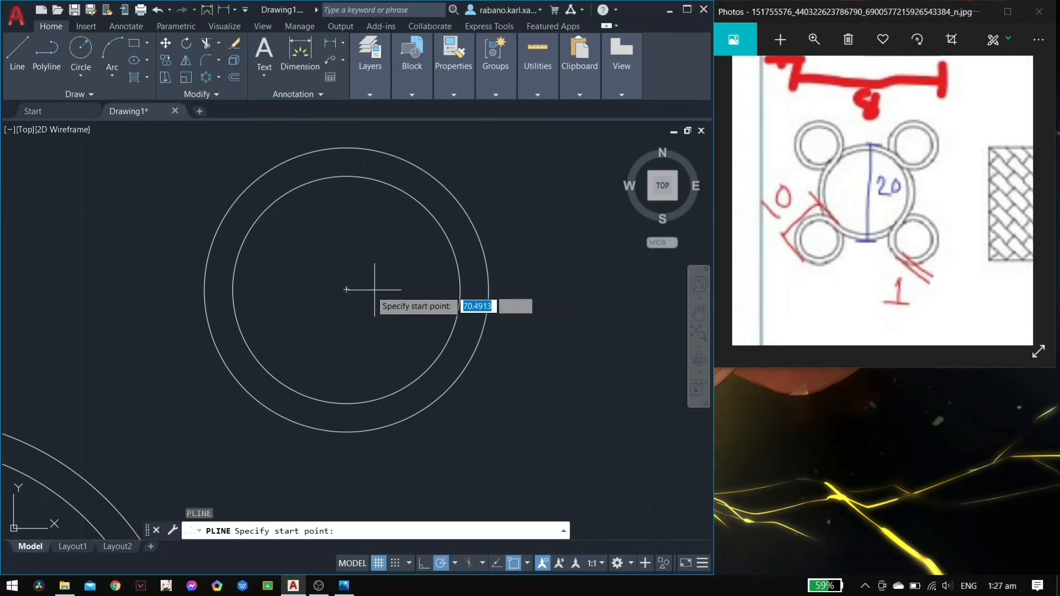
click(346, 289)
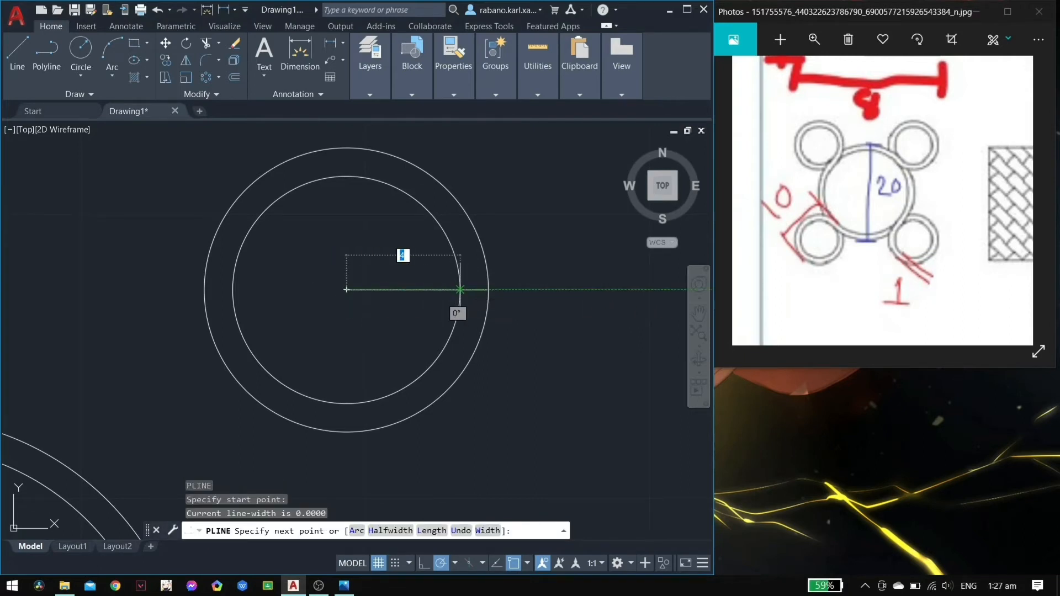
click(460, 289)
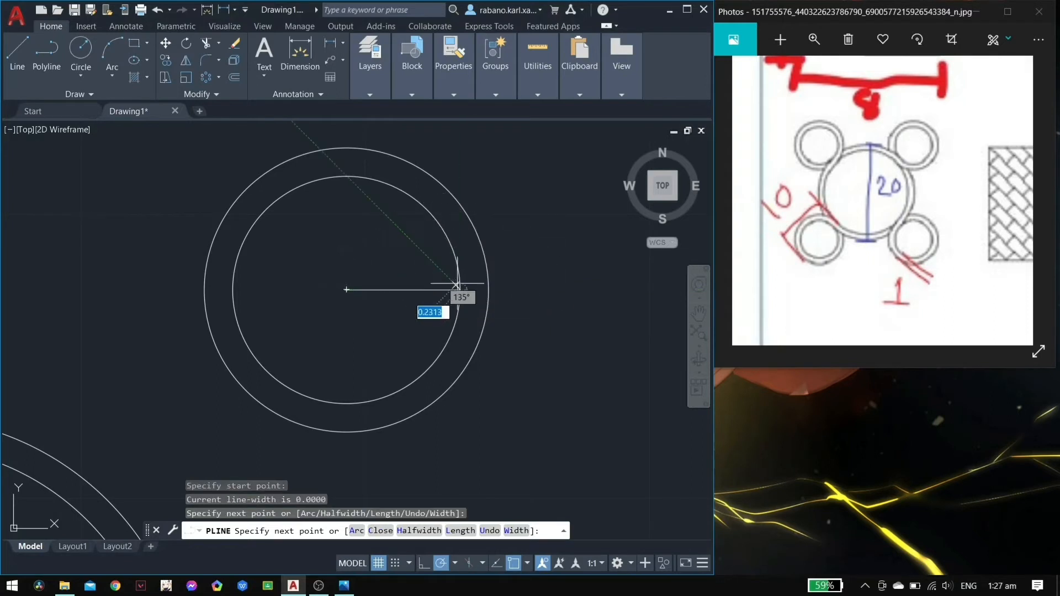
click(232, 289)
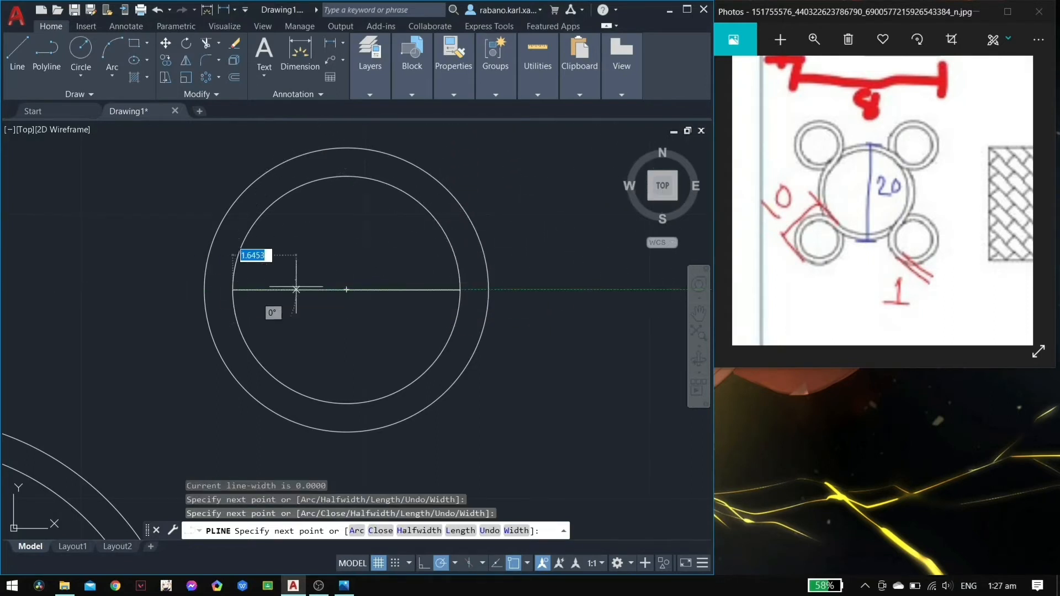
click(346, 289)
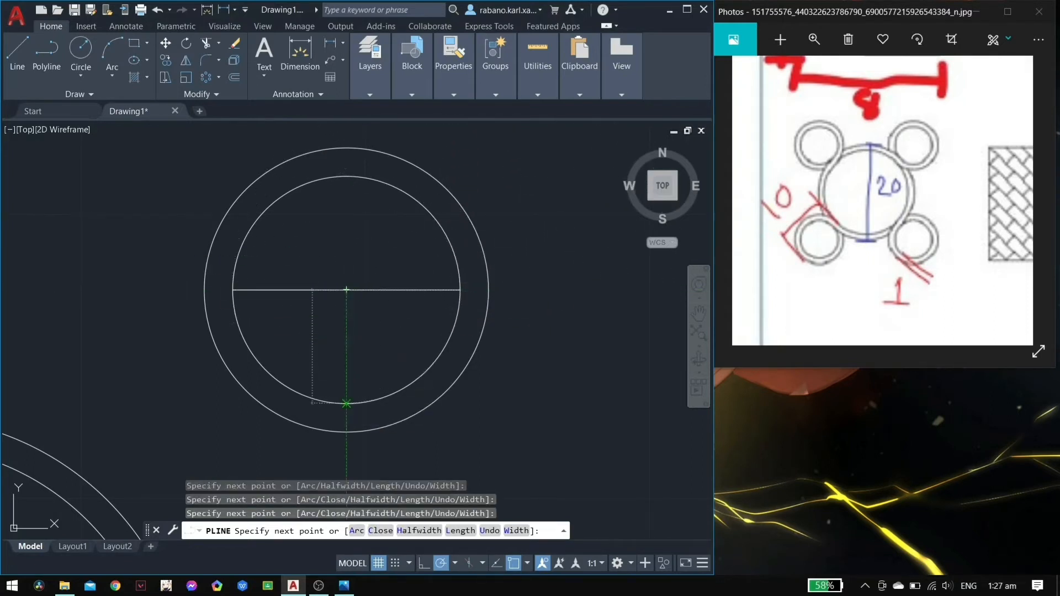
click(346, 403)
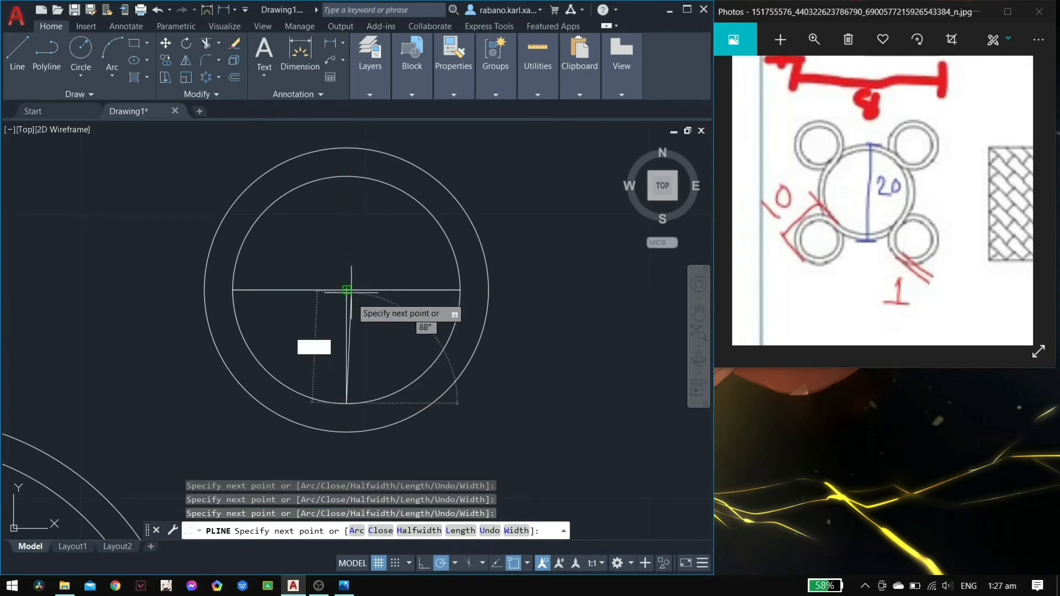
key(ctrl+z)
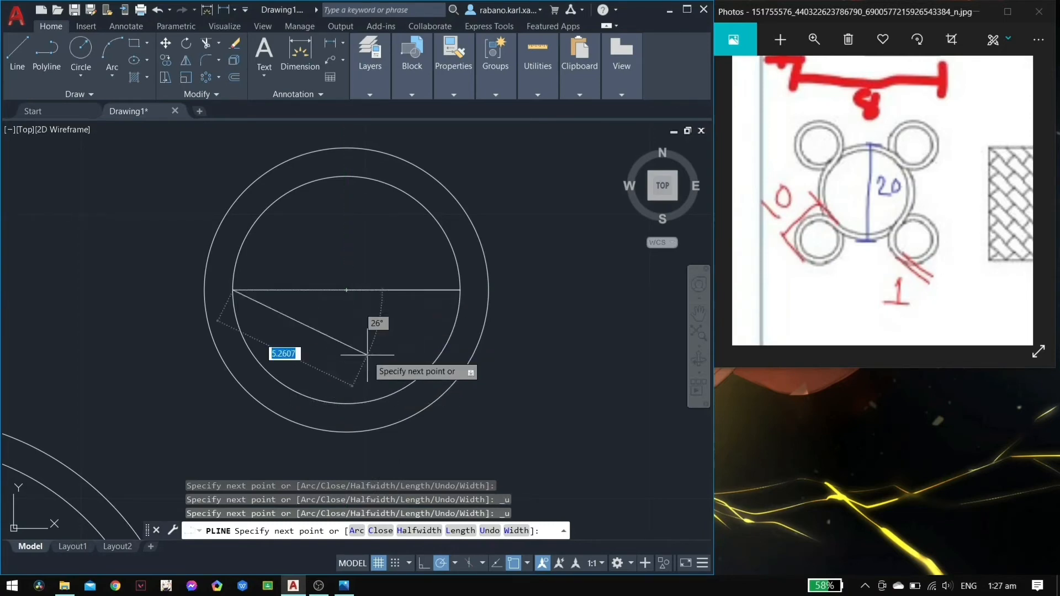
key(ctrl+z)
key(ctrl+z)
text(4)
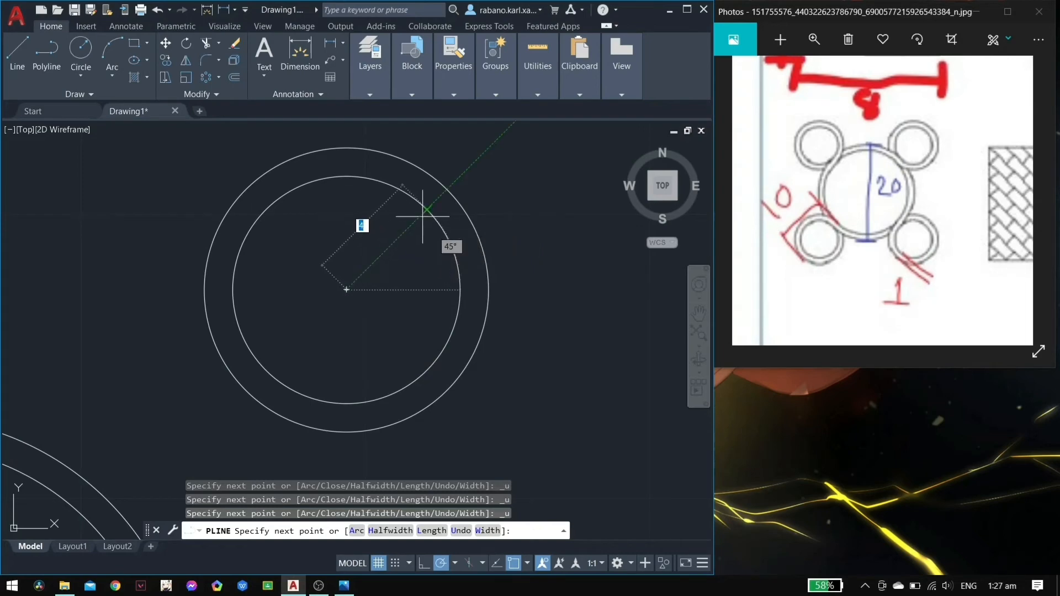
click(427, 211)
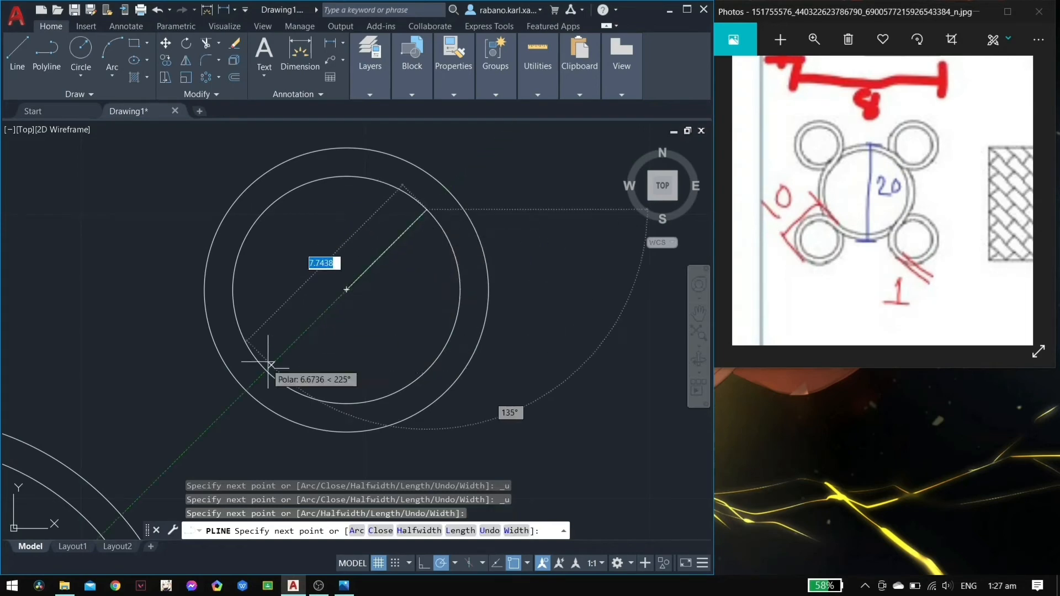
click(267, 369)
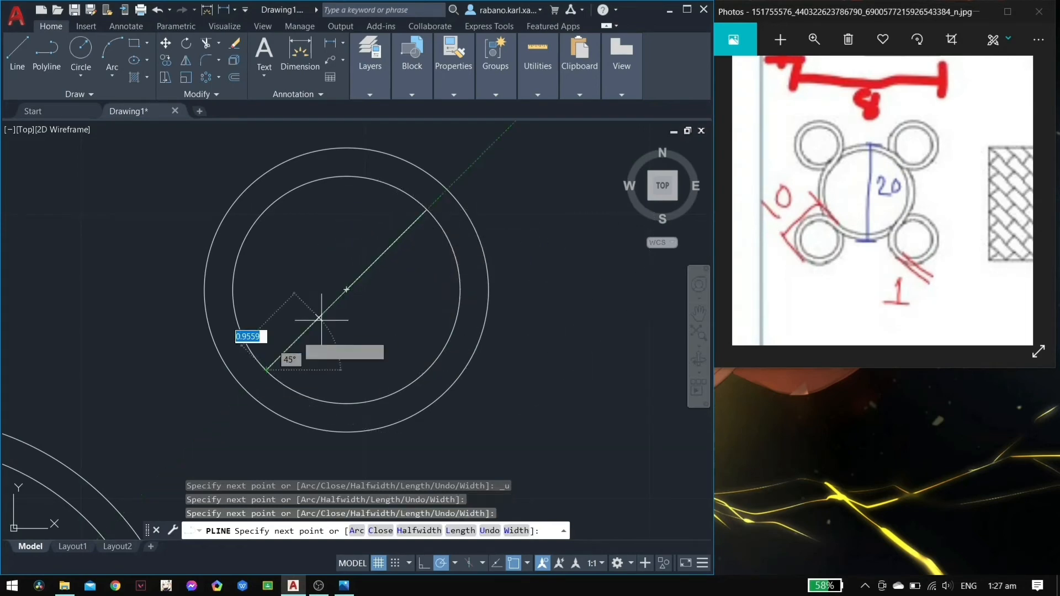
click(346, 290)
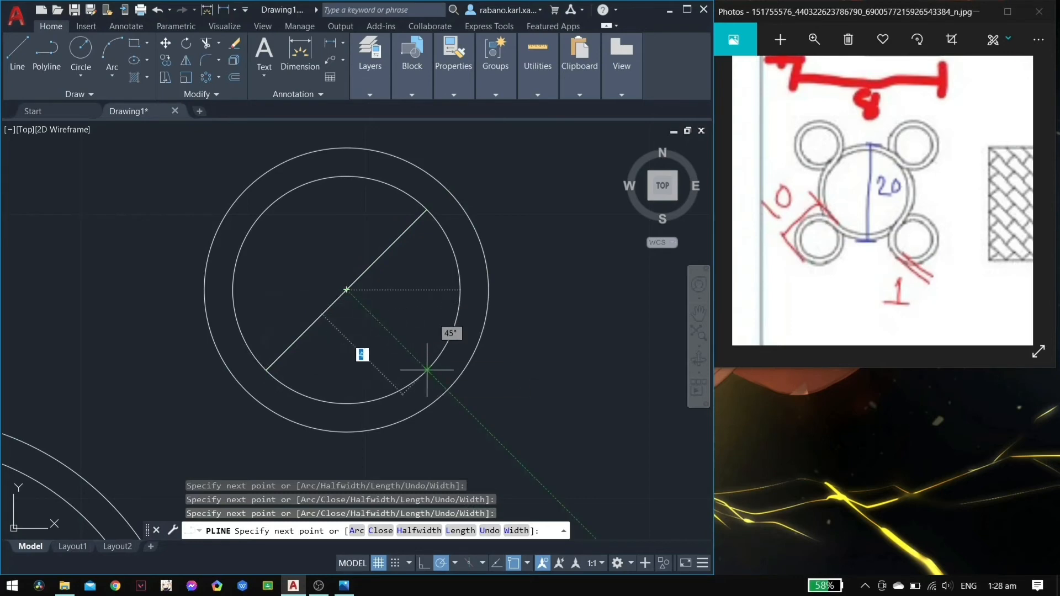
click(428, 370)
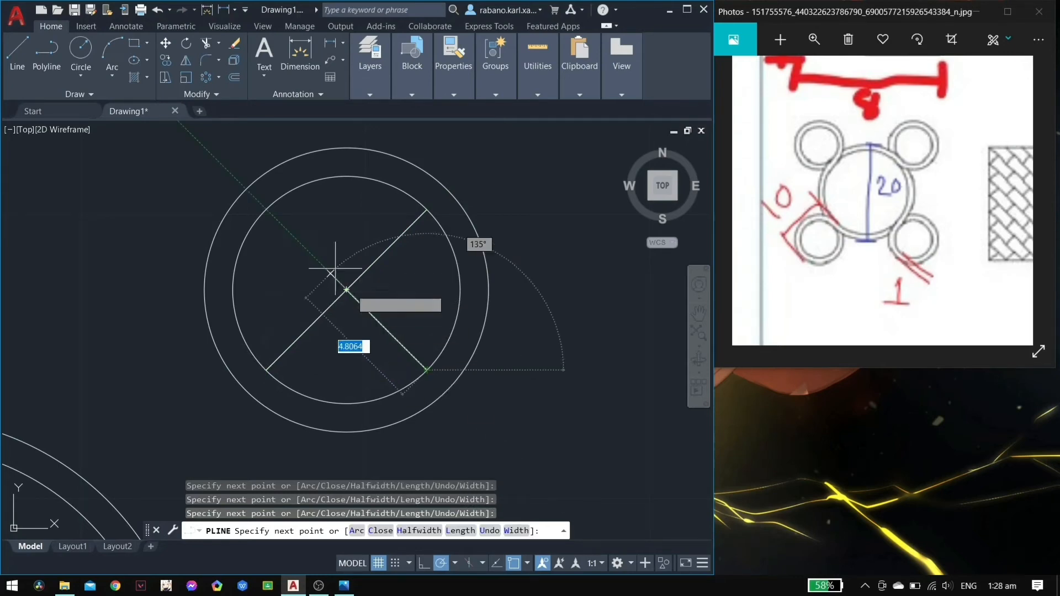
click(266, 209)
key(Escape)
- Copy the small crossed double circle to four diagonal positions around the radius-10 circles
scroll(367, 330, down, 4)
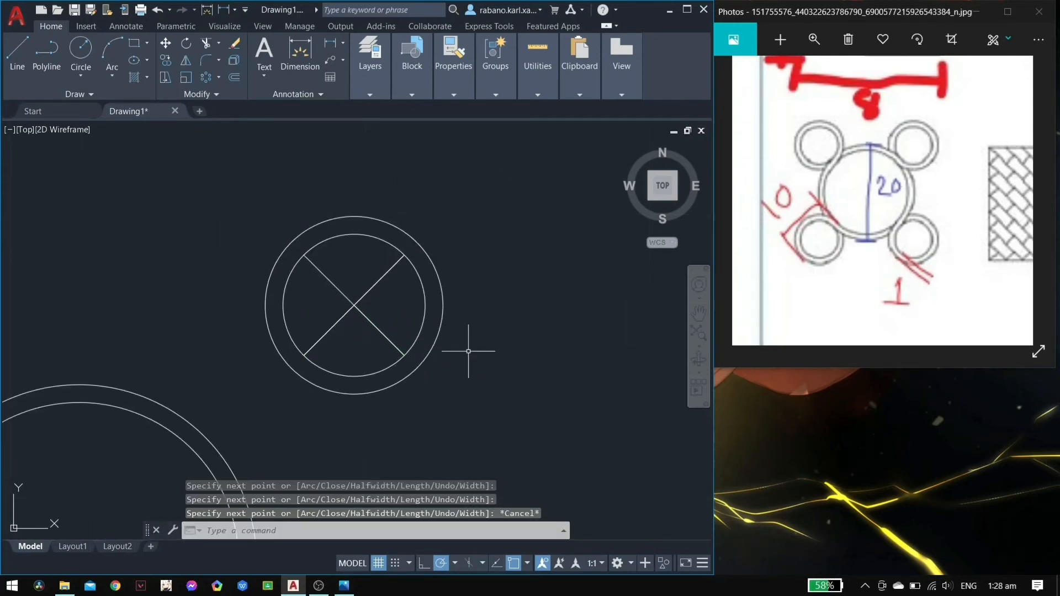
mouse_move(513, 386)
mouse_down()
mouse_move(475, 321)
mouse_move(304, 359)
mouse_up()
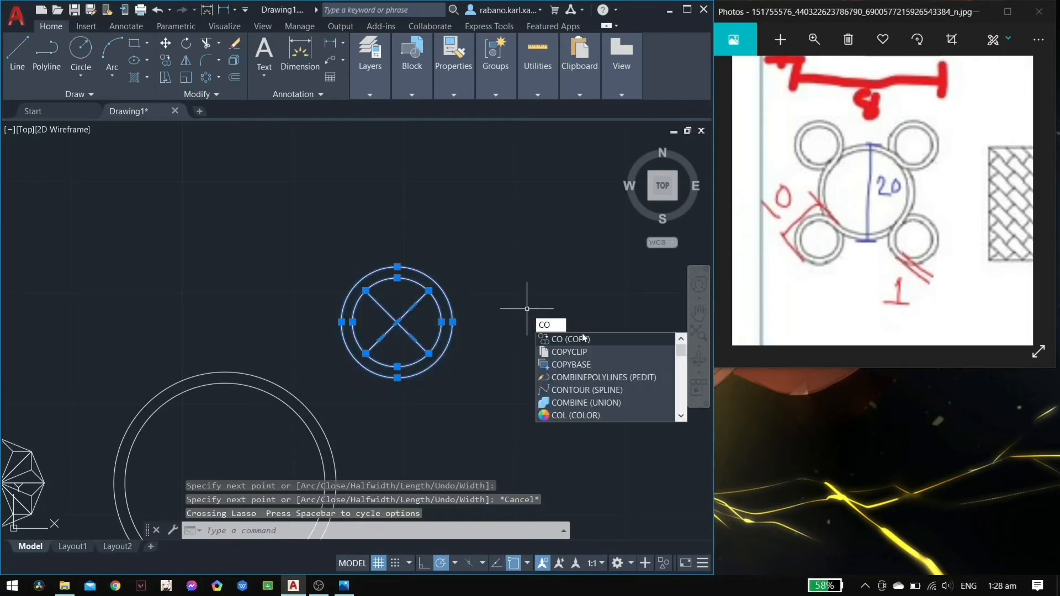
key(Return)
click(487, 323)
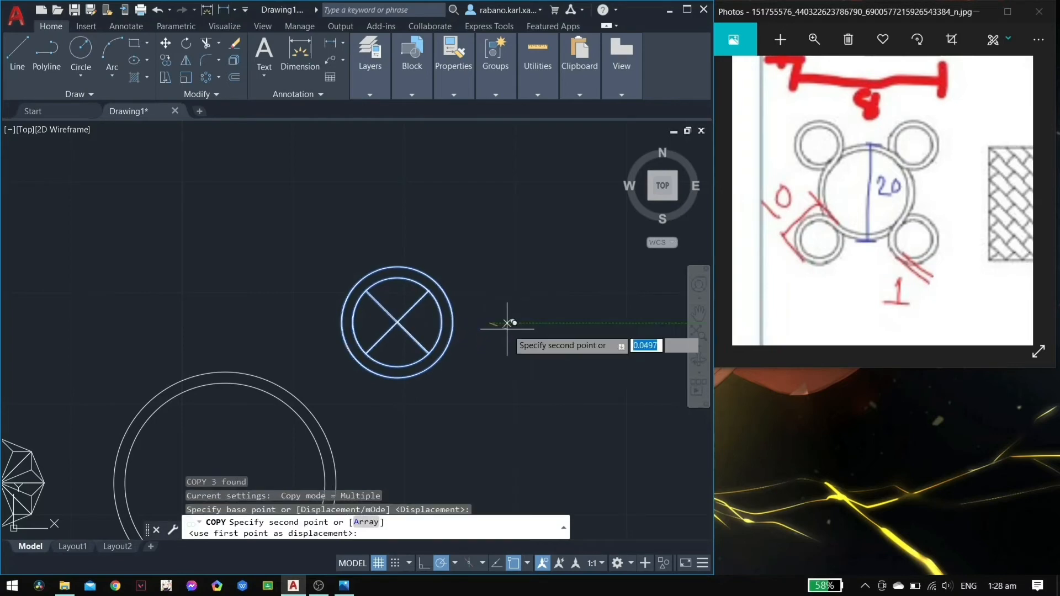
middle_drag(581, 369, 432, 313)
middle_drag(426, 360, 562, 172)
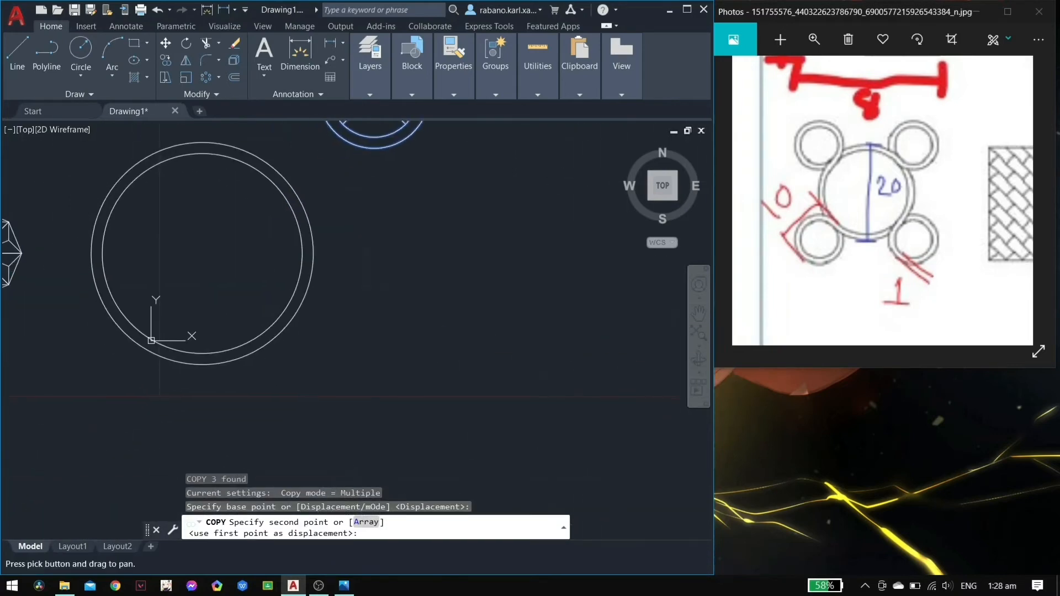
click(516, 335)
middle_drag(346, 246, 573, 376)
click(416, 237)
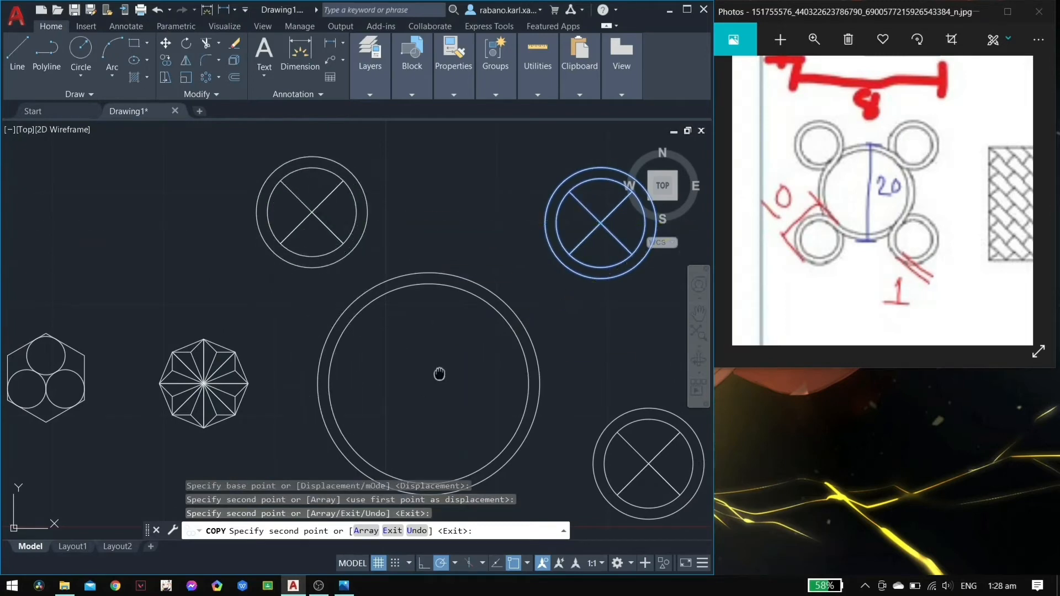
middle_drag(428, 410, 480, 256)
click(420, 393)
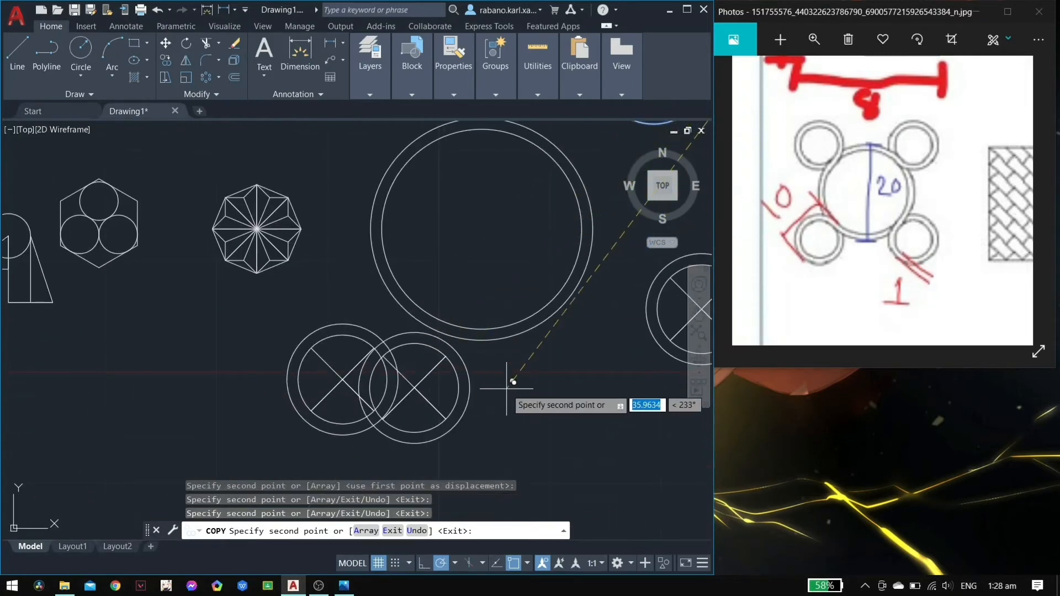
key(Escape)
scroll(553, 379, down, 2)
middle_drag(566, 379, 451, 423)
scroll(459, 327, up, 2)
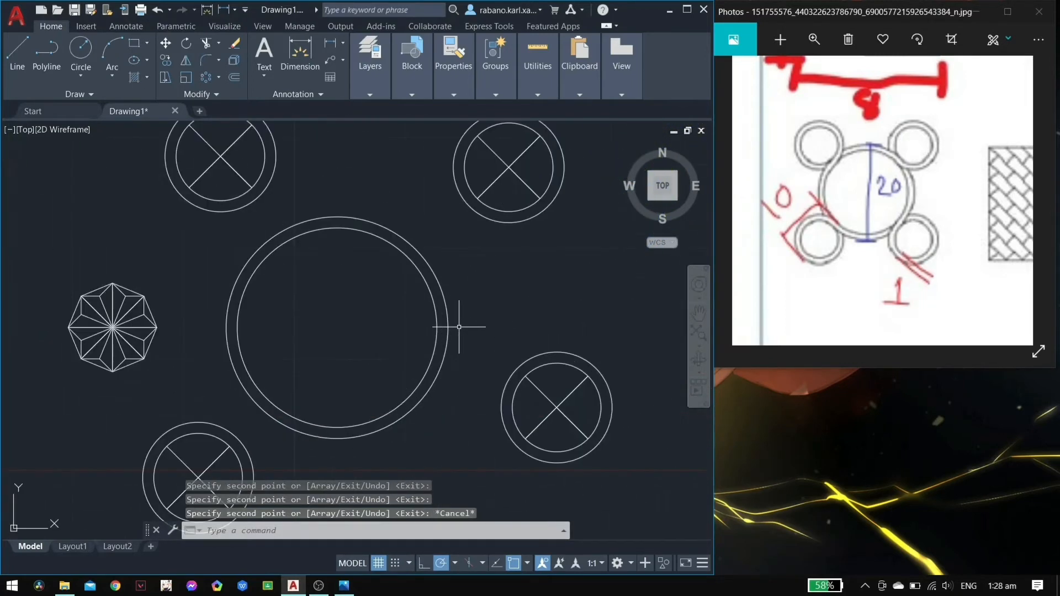
middle_drag(343, 322, 387, 303)
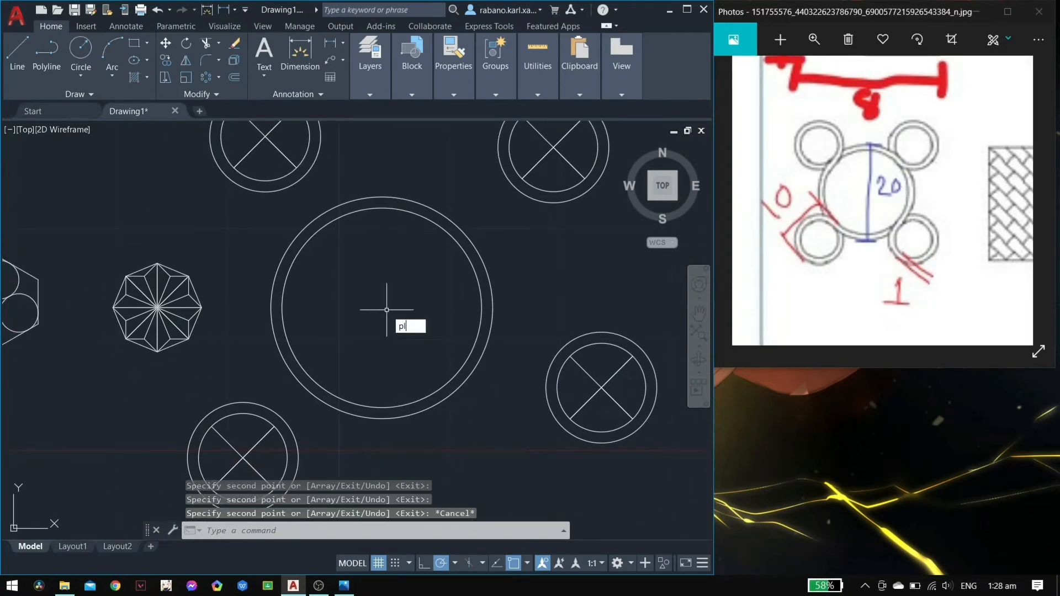
- Draw polyline segments forming an X through the radius-10 circles' center, spanning the outer circle along its diagonals
key(Return)
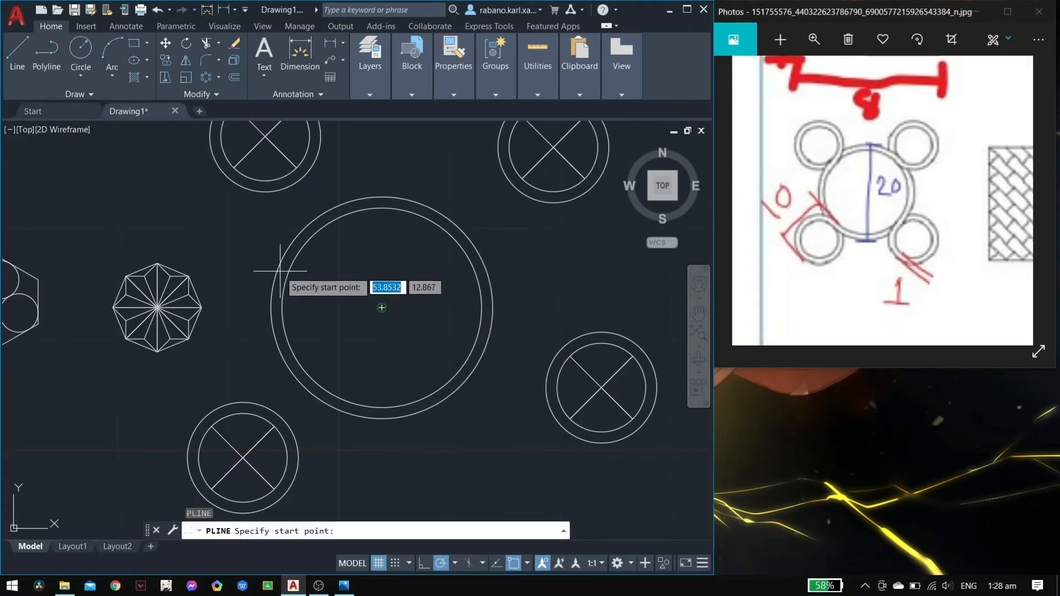
click(382, 308)
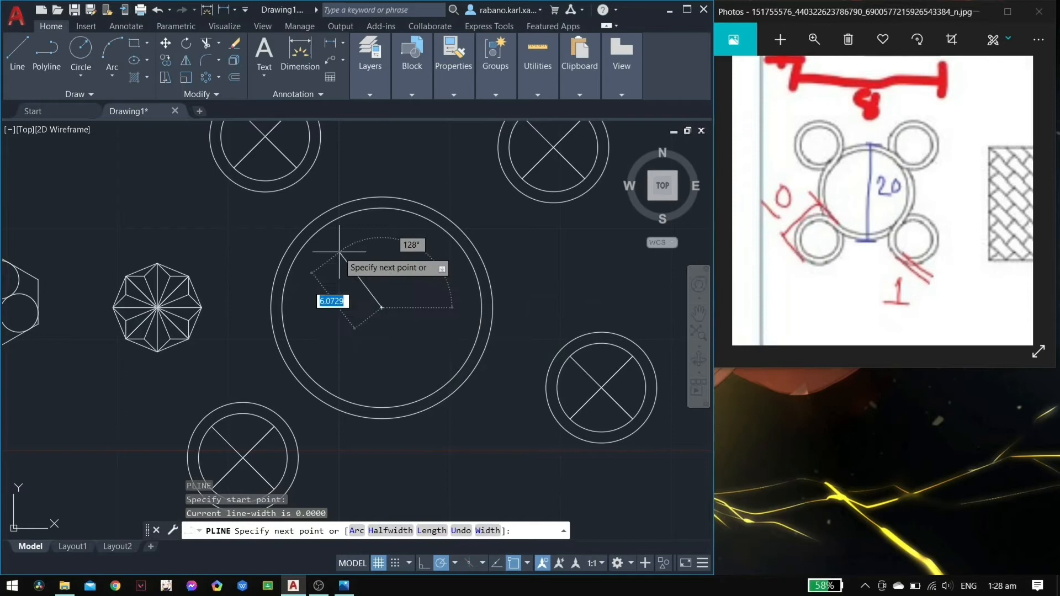
click(303, 228)
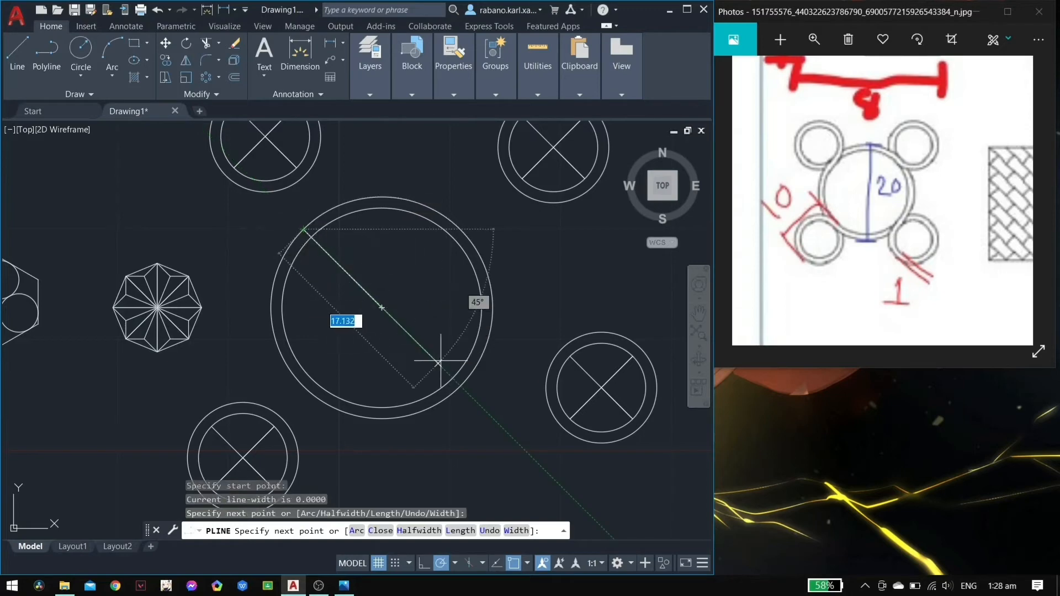
click(460, 385)
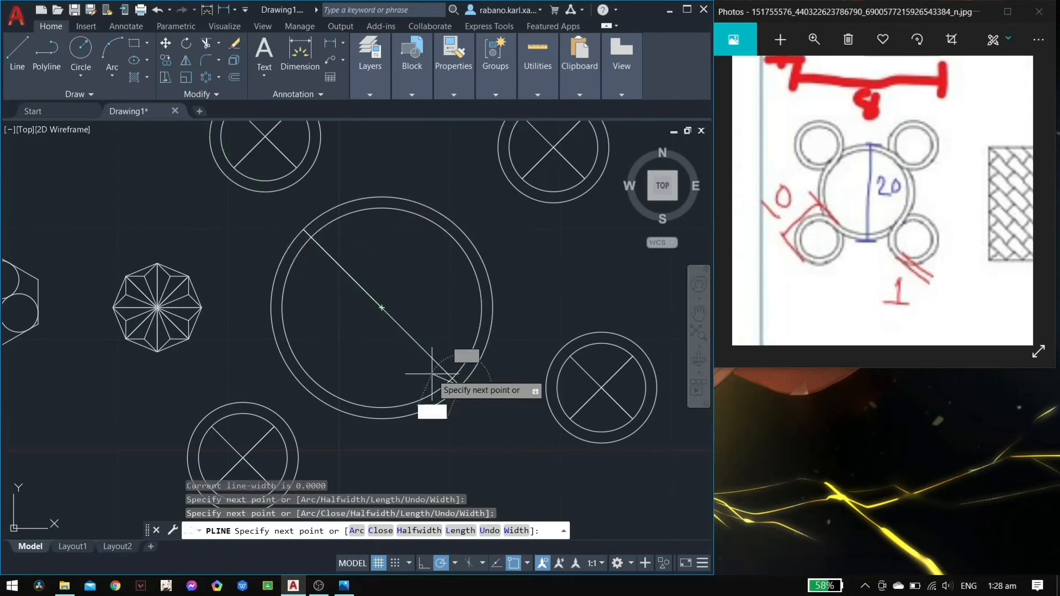
click(381, 307)
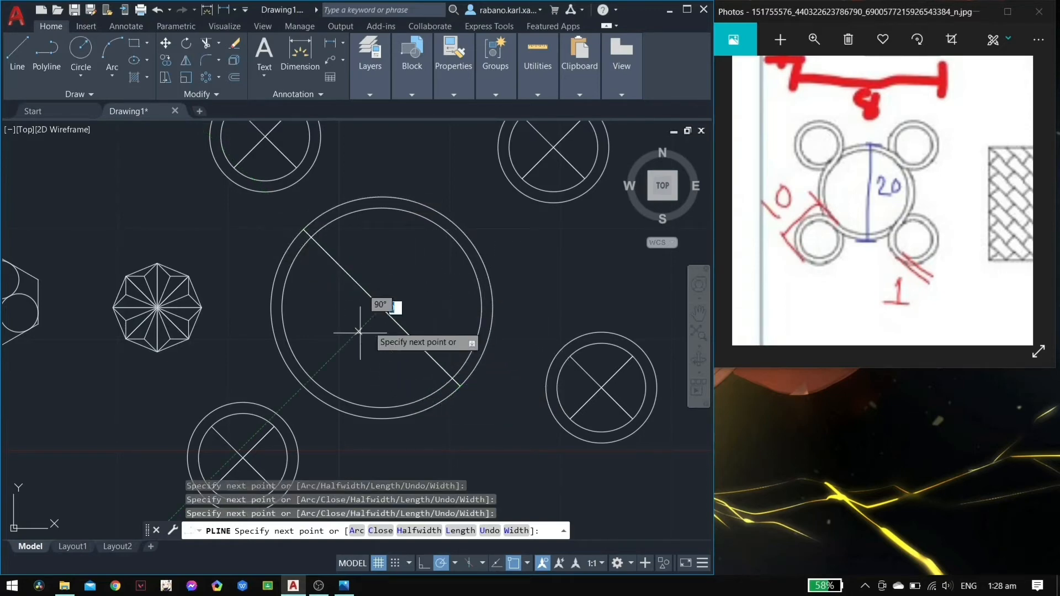
click(303, 386)
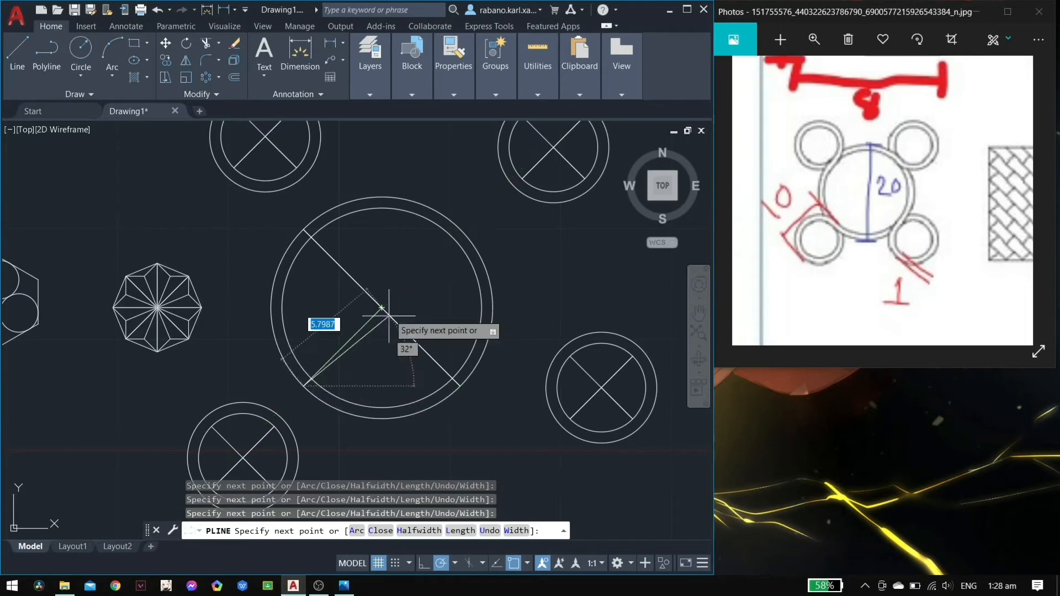
click(461, 230)
key(Escape)
- Move the upper-right crossed double circle so its X's lower-left end meets the outer radius-10 circle on the diagonal
scroll(485, 249, up, 5)
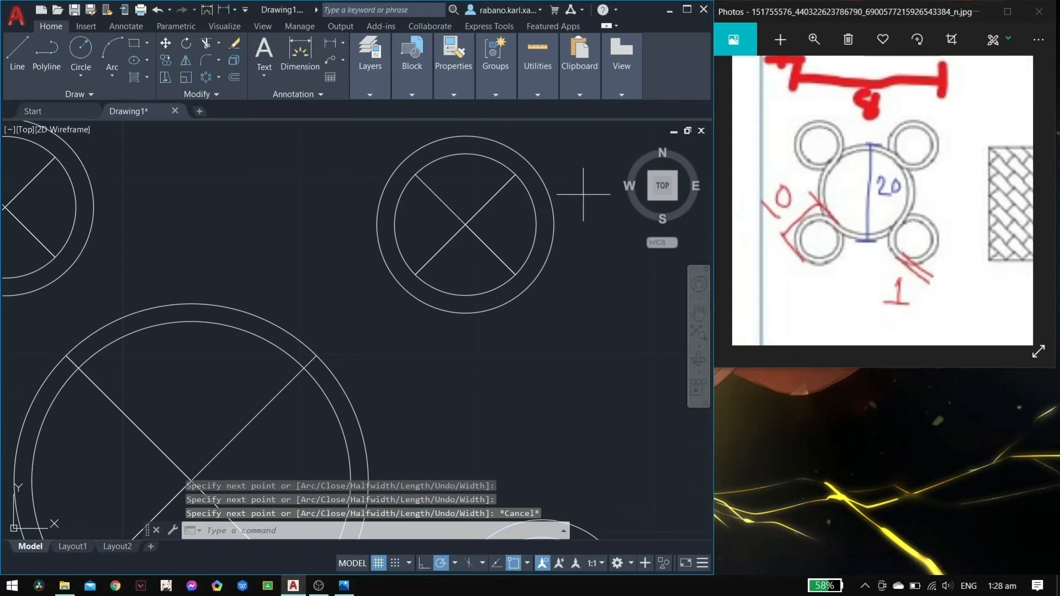
mouse_move(582, 194)
mouse_down()
mouse_move(296, 208)
mouse_move(542, 275)
mouse_up()
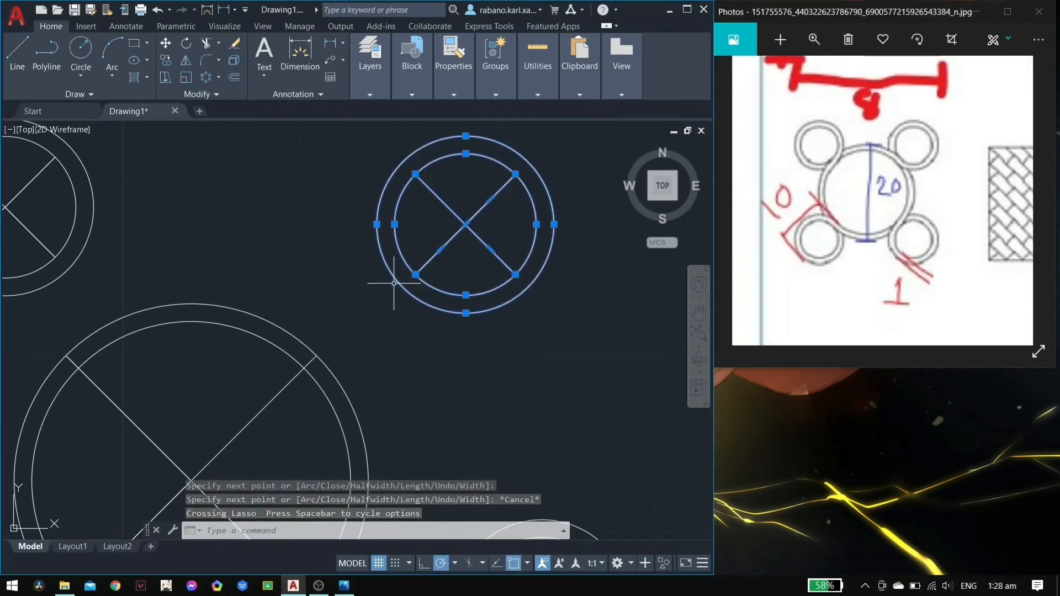
text(mo)
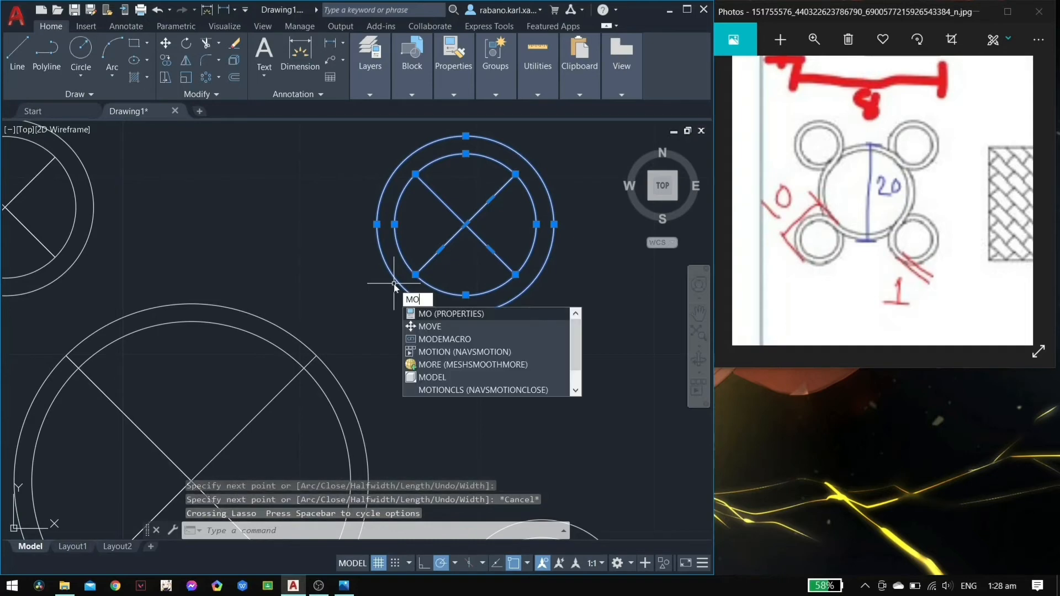
key(Return)
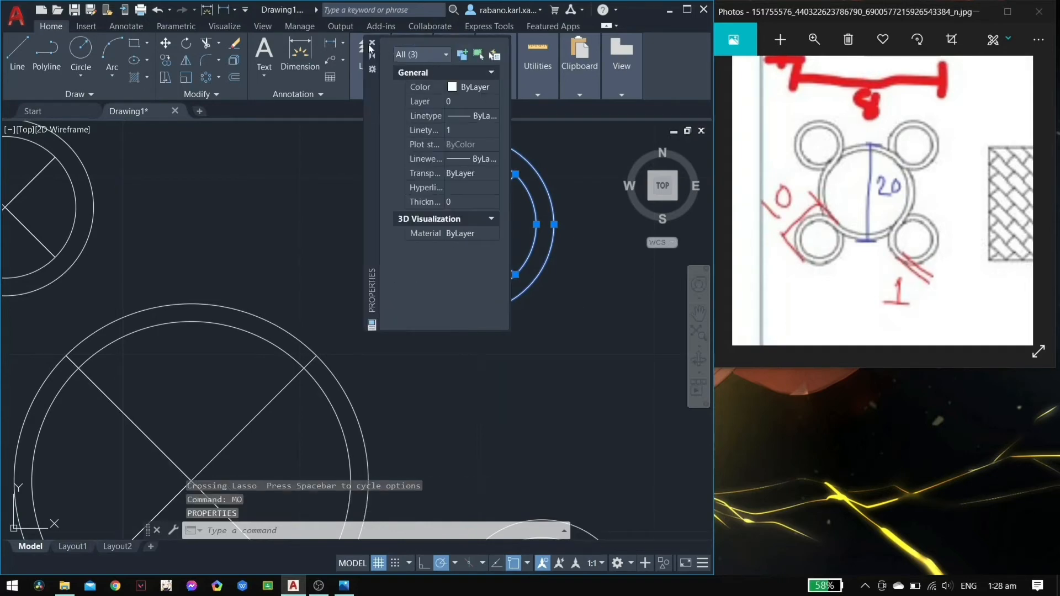
click(372, 43)
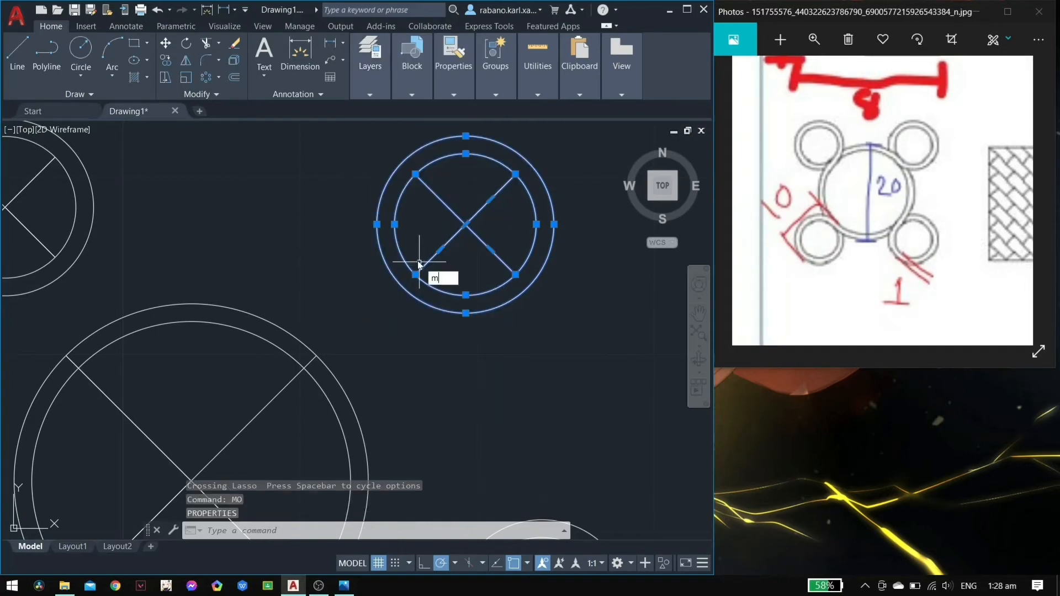
key(Return)
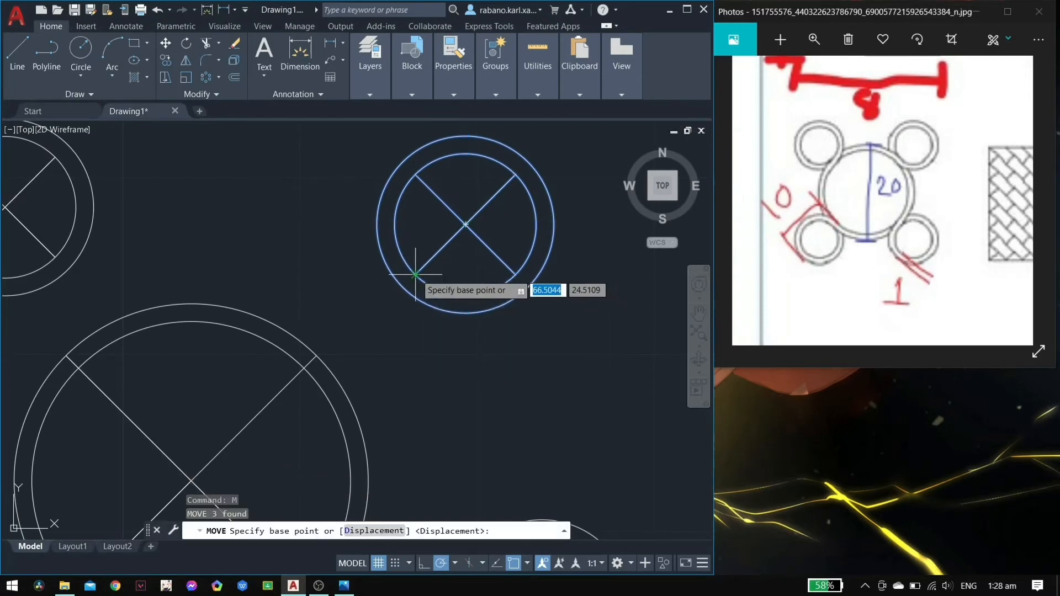
scroll(421, 275, up, 4)
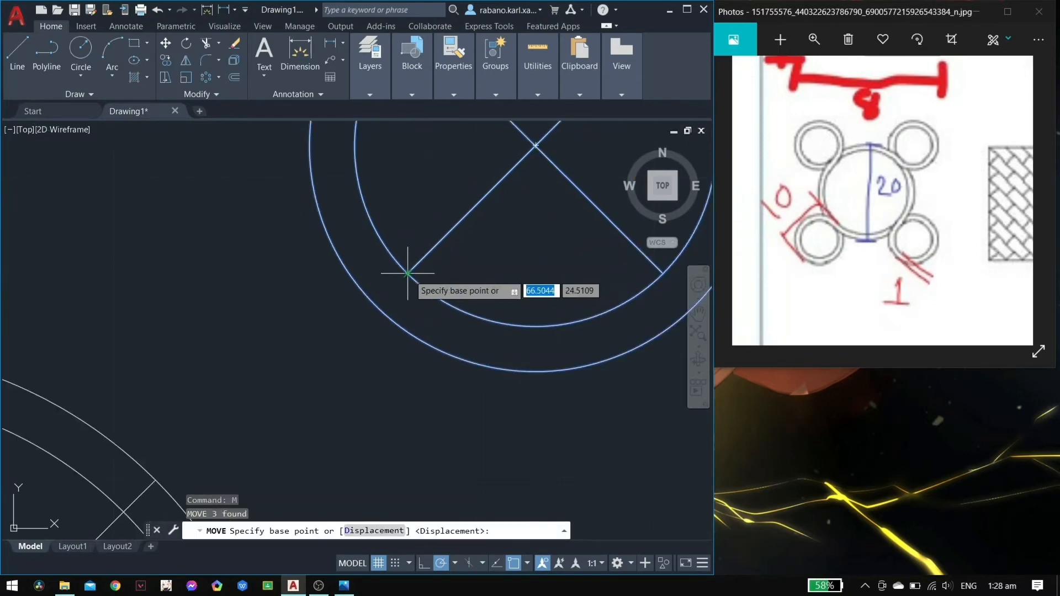
click(407, 272)
scroll(254, 370, up, 3)
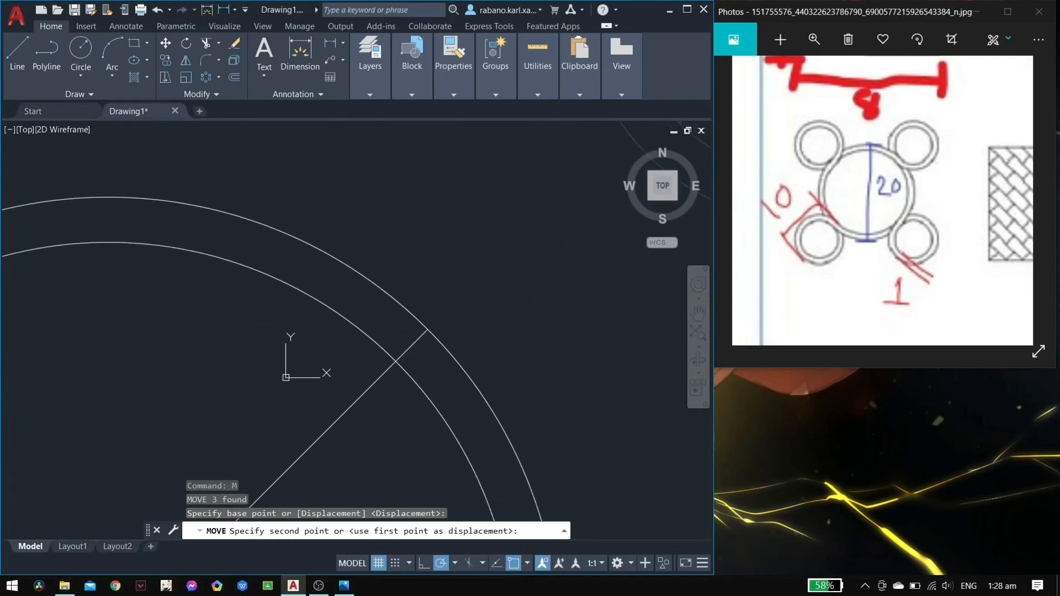
click(428, 329)
- Move the upper-left crossed double circle so its X's lower-right end meets the outer radius-10 circle on the diagonal
scroll(472, 376, down, 3)
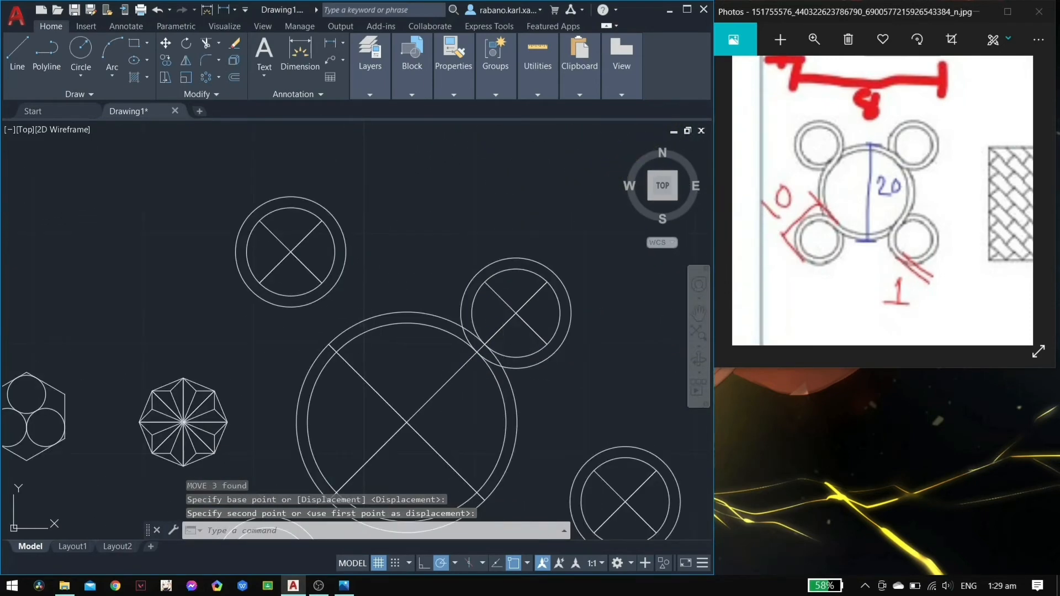
scroll(525, 260, up, 5)
mouse_move(562, 198)
mouse_down()
mouse_move(224, 306)
mouse_move(390, 268)
mouse_up()
scroll(555, 303, down, 3)
scroll(547, 315, up, 4)
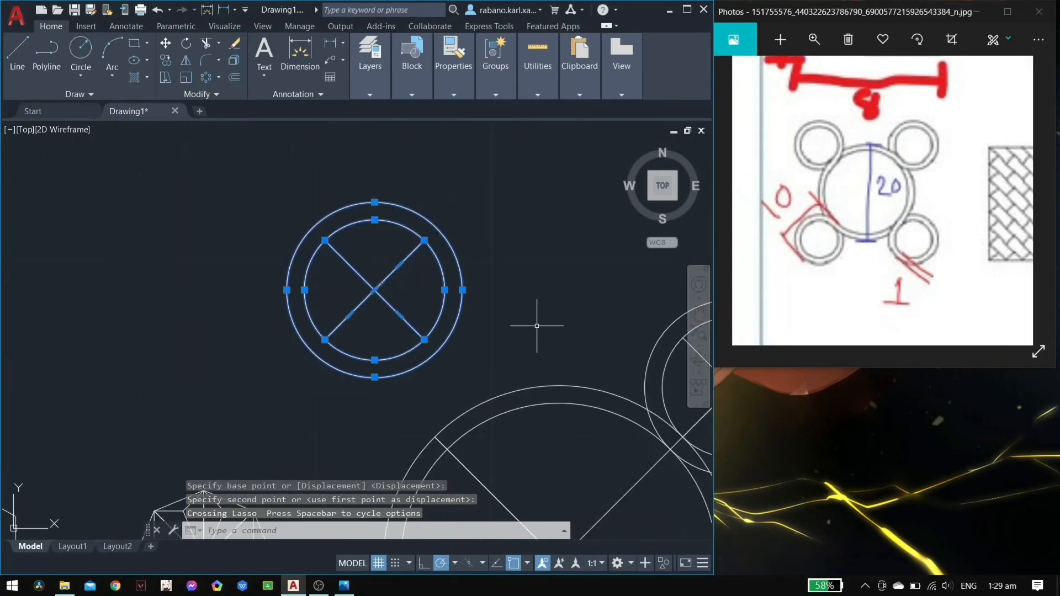
middle_drag(552, 330, 458, 262)
middle_drag(398, 248, 470, 275)
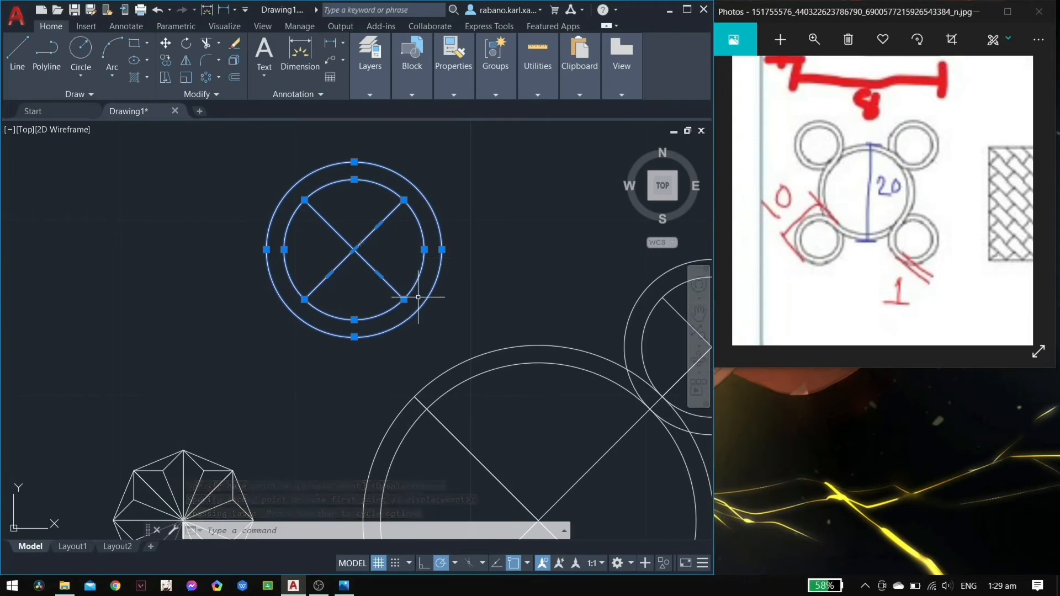
text(m)
key(Return)
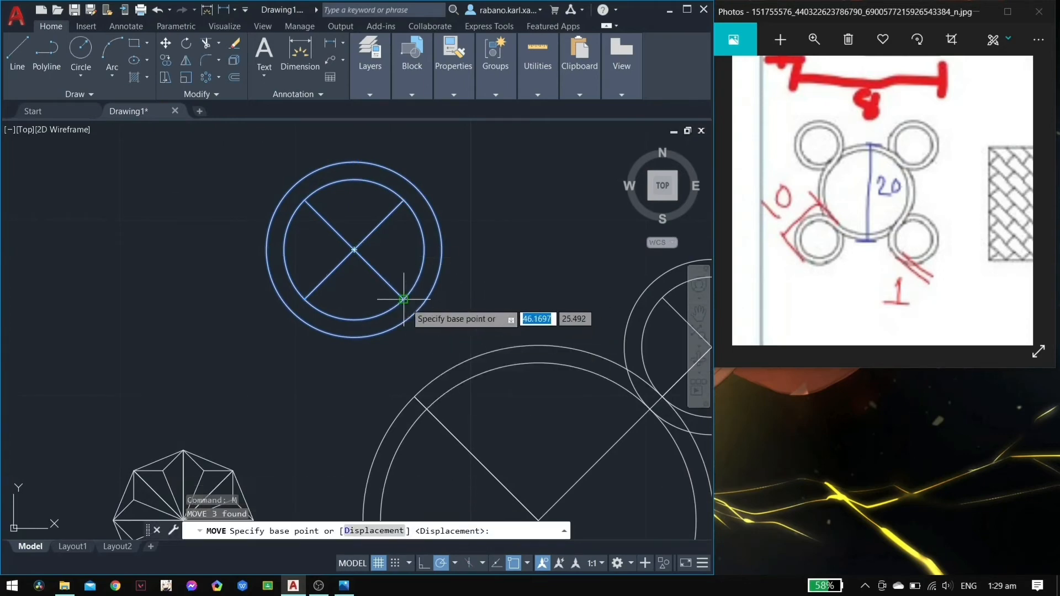
click(403, 299)
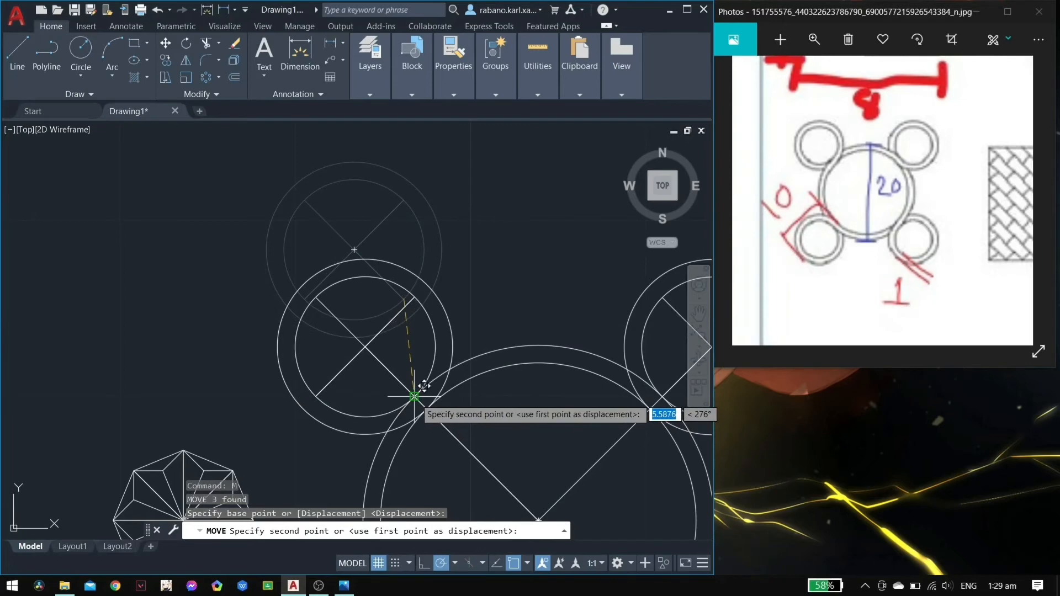
click(414, 397)
- Move the lower-right crossed double circle so its X's upper-left end meets the outer radius-10 circle on the diagonal
mouse_move(544, 442)
middle_down()
mouse_move(511, 289)
mouse_move(342, 292)
mouse_move(329, 305)
middle_up()
mouse_move(638, 303)
mouse_down()
mouse_move(539, 166)
mouse_move(596, 304)
mouse_up()
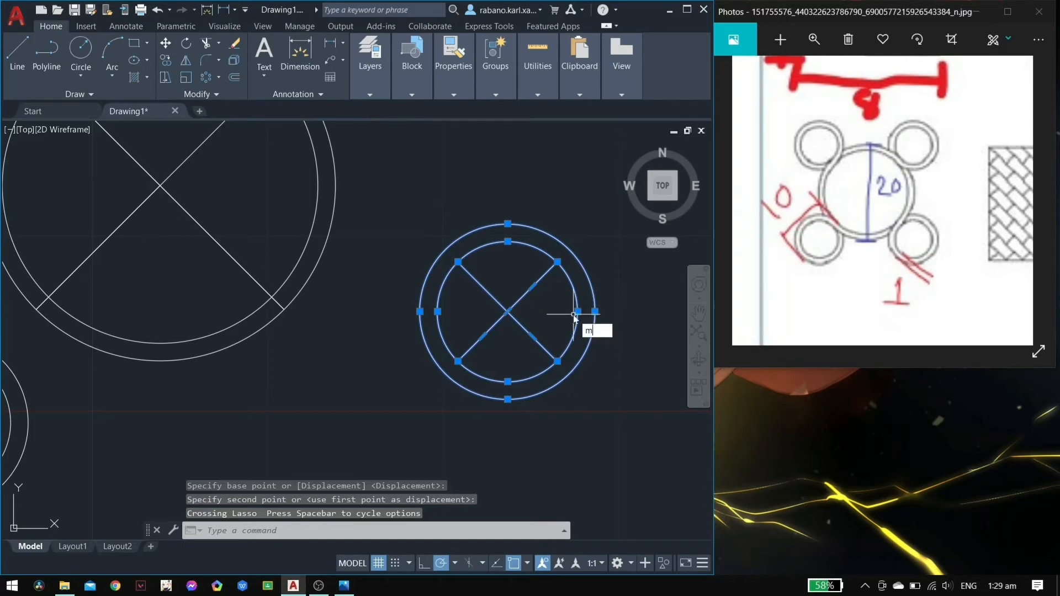
key(Return)
click(457, 262)
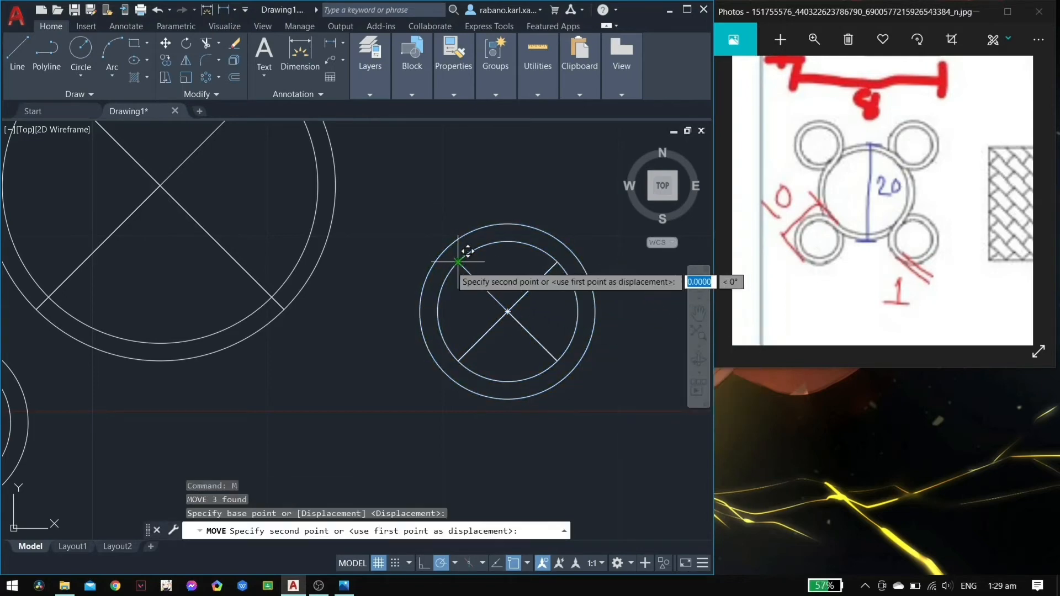
click(284, 309)
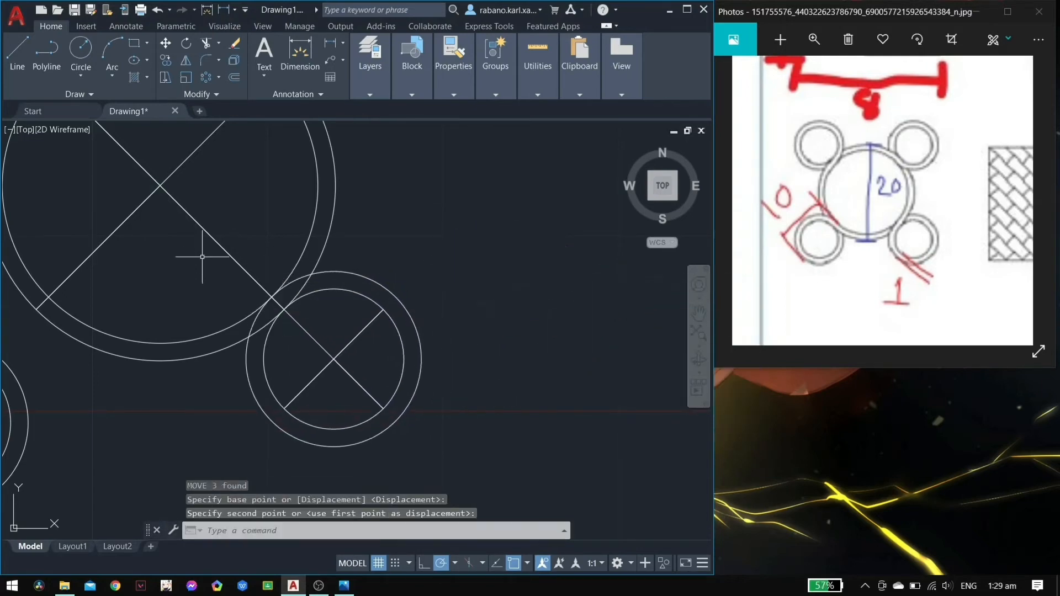
- Move the lower-left crossed double circle so its X's upper-right end meets the outer radius-10 circle on the diagonal
middle_drag(213, 248, 531, 181)
mouse_move(385, 273)
mouse_down()
mouse_move(272, 391)
mouse_move(177, 243)
mouse_move(290, 264)
mouse_up()
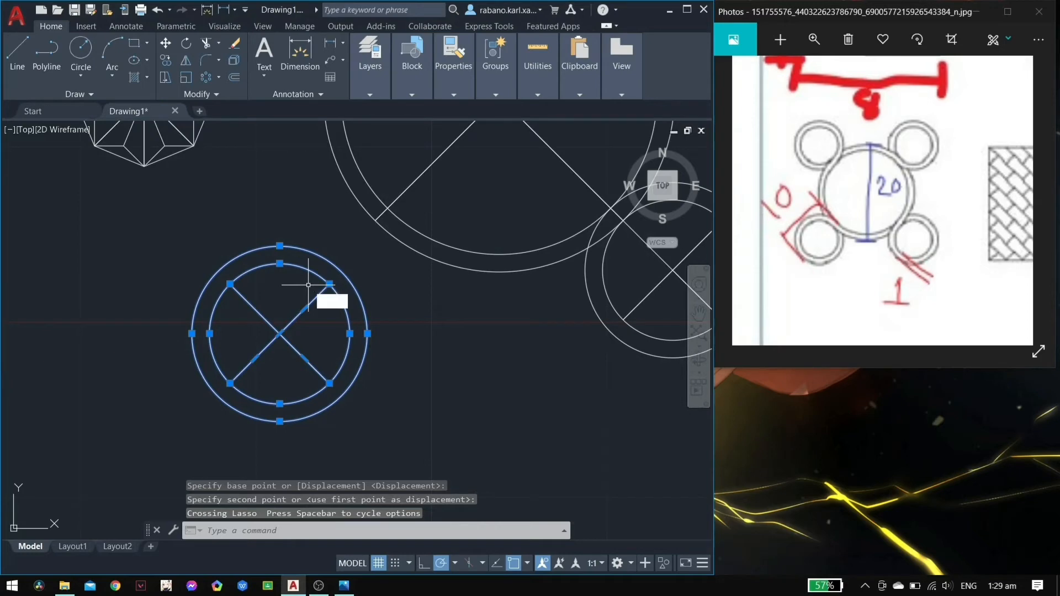
text(M)
key(Return)
click(329, 284)
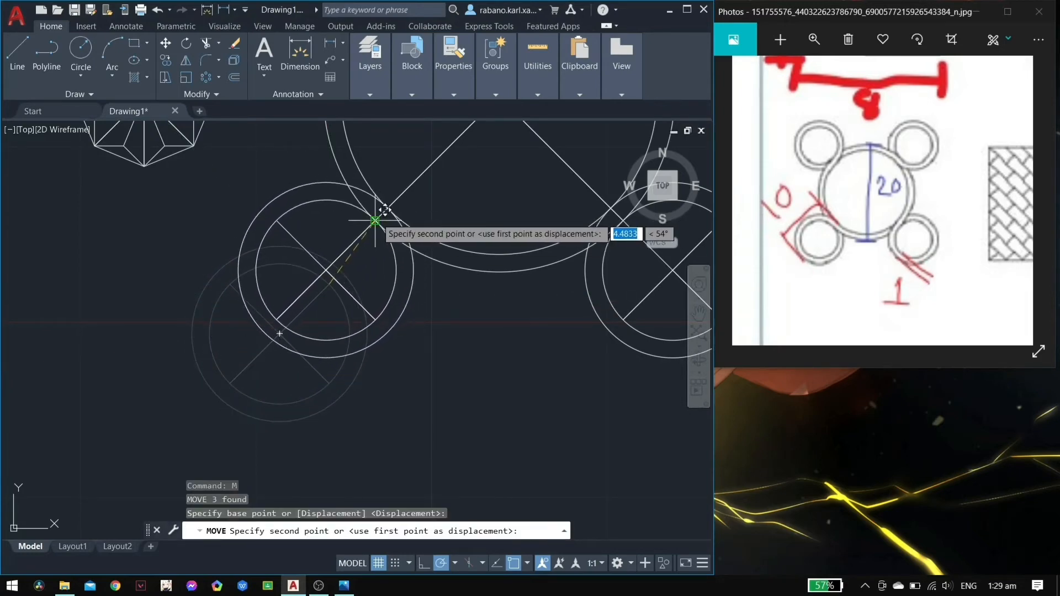
click(376, 219)
- Trim the crossing line segments inside the lower-right small double circle
scroll(463, 230, down, 3)
scroll(489, 271, up, 2)
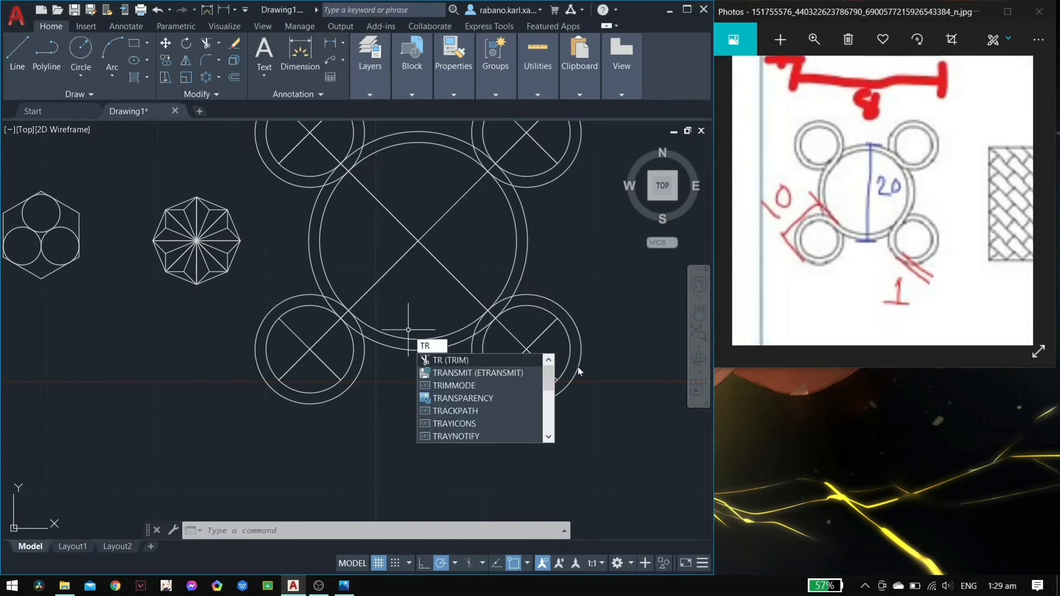
key(Return)
scroll(558, 348, up, 4)
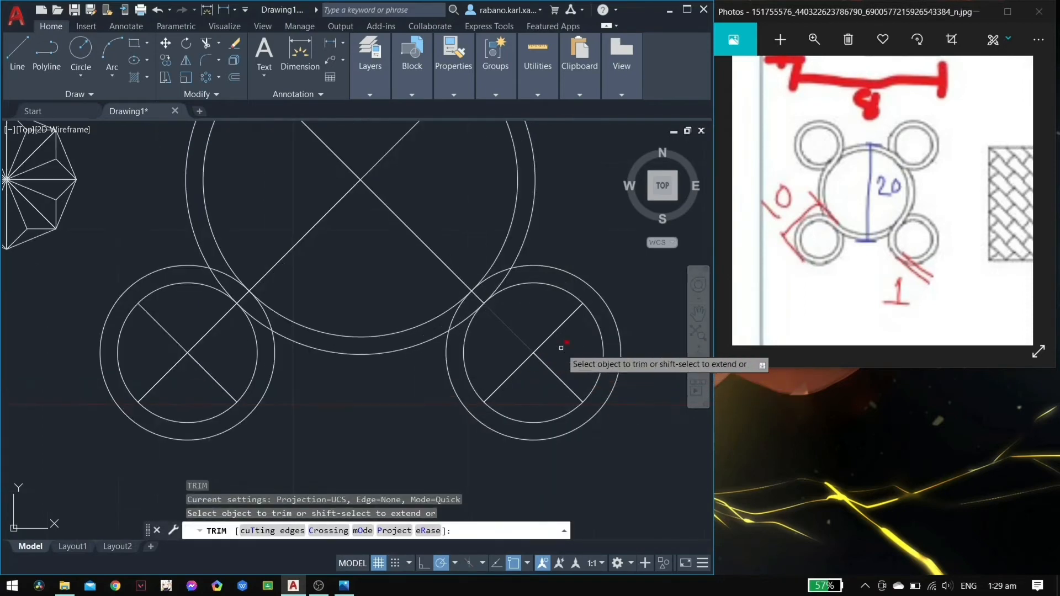
mouse_move(566, 321)
mouse_down()
mouse_move(468, 372)
mouse_move(565, 389)
mouse_up()
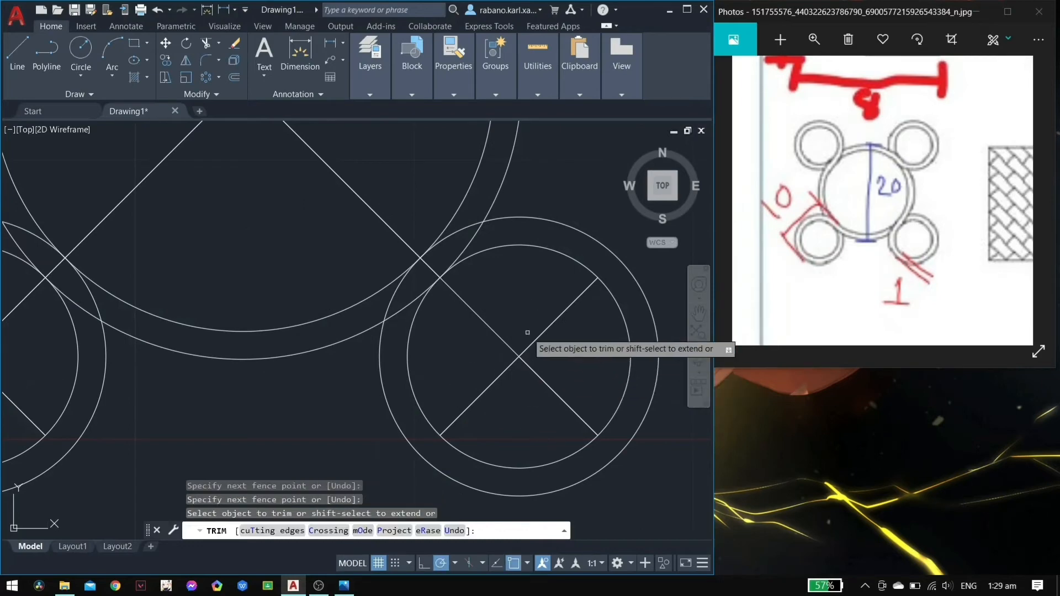
mouse_move(569, 334)
mouse_down()
mouse_move(528, 396)
mouse_move(555, 356)
mouse_up()
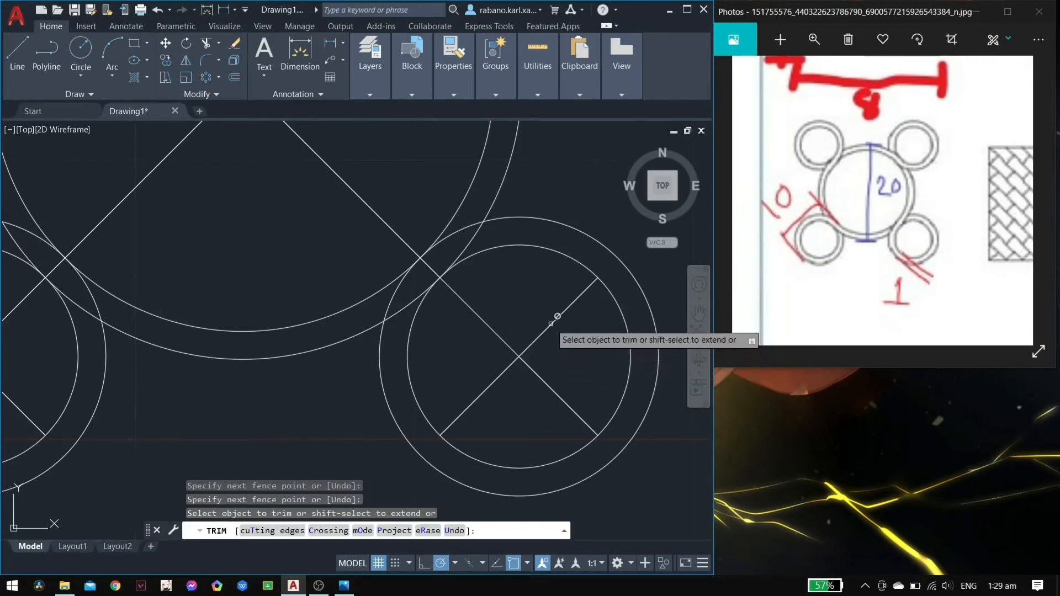
click(553, 322)
key(Escape)
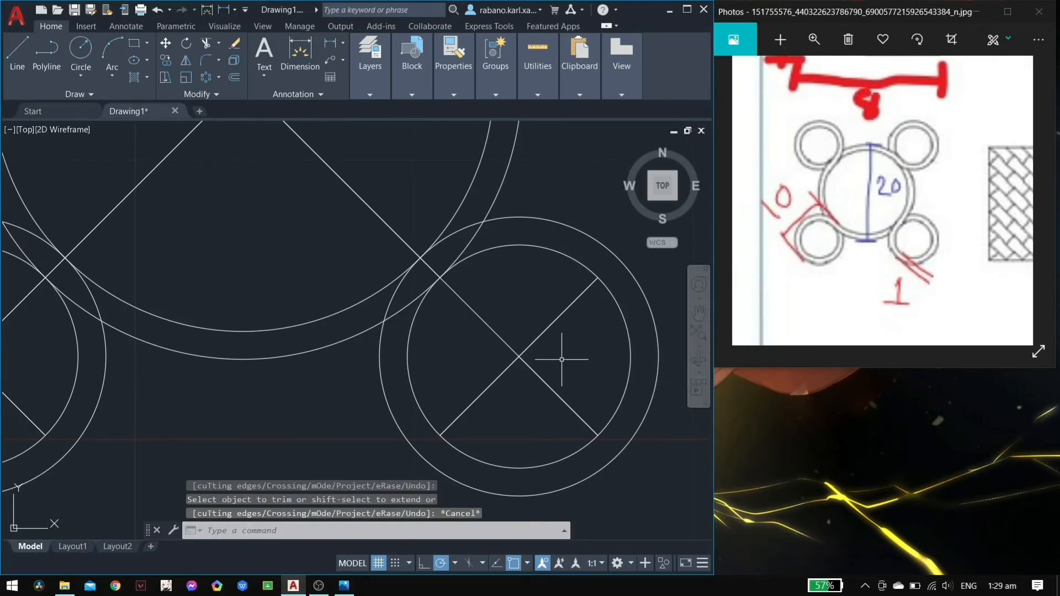
- Trim the crossing line segments inside the other small double circles and the radius-10 circles
text(tr)
key(Return)
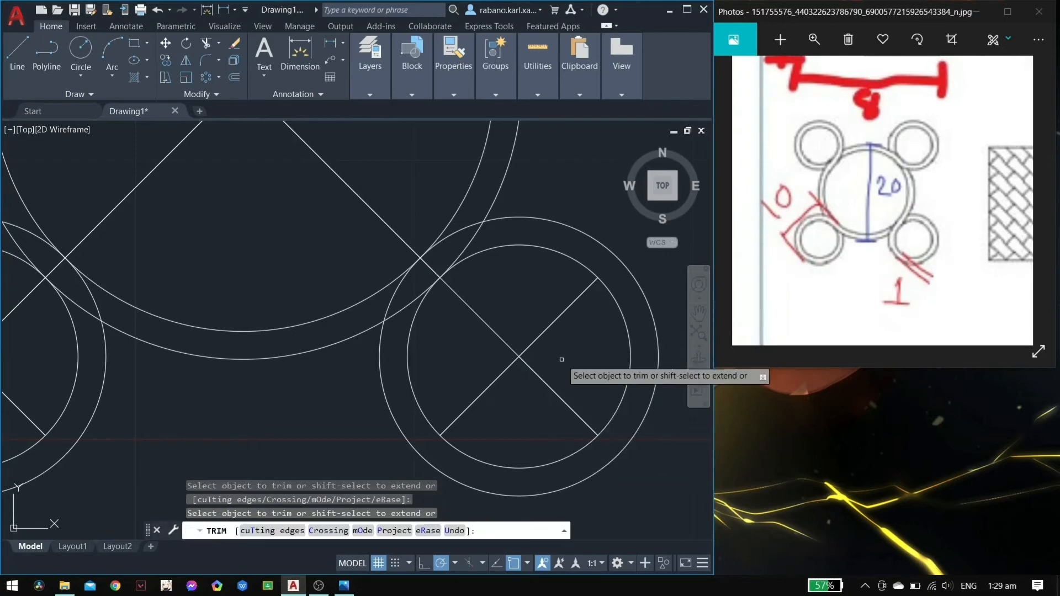
mouse_move(563, 363)
mouse_down()
mouse_move(554, 397)
mouse_move(485, 407)
mouse_up()
drag(503, 297, 569, 381)
drag(511, 338, 531, 381)
click(515, 359)
drag(478, 324, 479, 372)
middle_drag(323, 229, 445, 343)
drag(481, 254, 255, 220)
middle_drag(450, 322, 498, 440)
drag(411, 207, 395, 405)
middle_drag(395, 405, 542, 271)
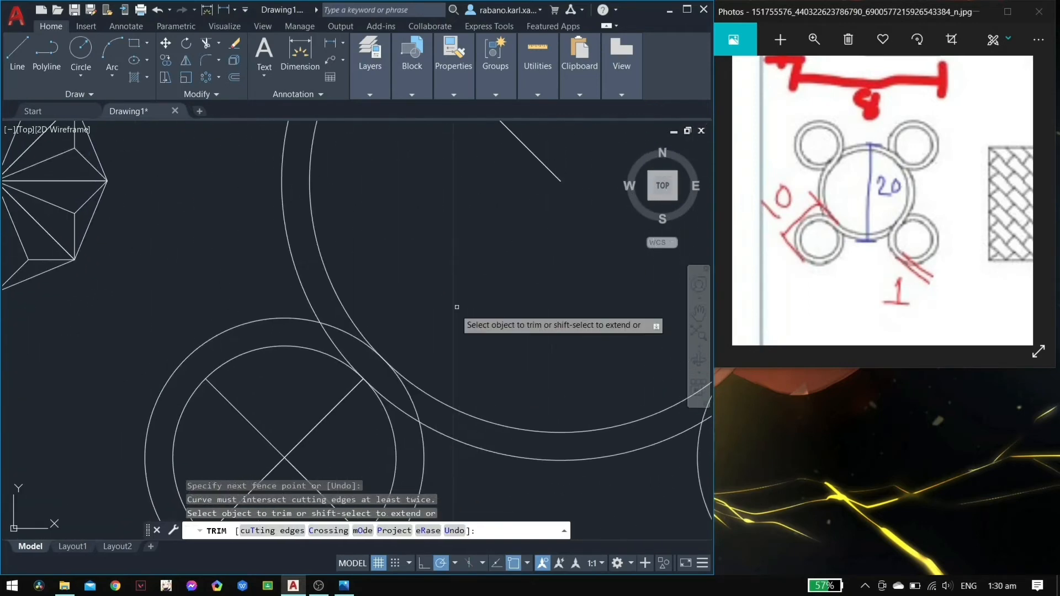
mouse_move(341, 439)
mouse_down()
mouse_move(289, 422)
mouse_move(373, 404)
mouse_move(316, 417)
mouse_up()
scroll(373, 404, down, 4)
drag(577, 429, 539, 414)
middle_drag(426, 252, 486, 350)
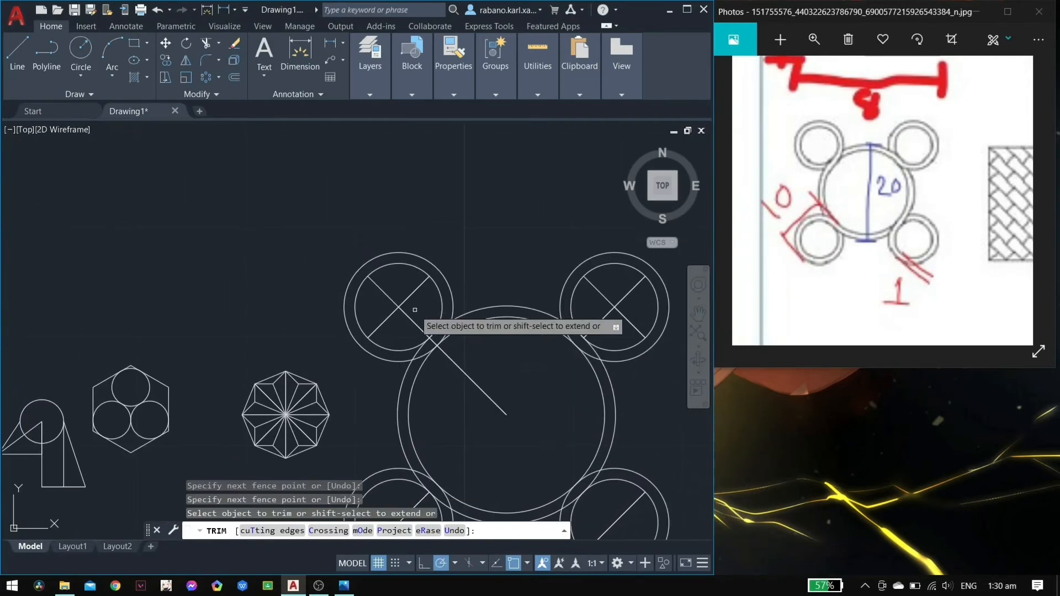
mouse_move(429, 302)
mouse_down()
mouse_move(409, 325)
mouse_move(421, 301)
mouse_move(411, 292)
mouse_move(408, 325)
mouse_up()
drag(594, 316, 630, 281)
drag(504, 365, 488, 380)
middle_drag(541, 412, 492, 317)
key(Escape)
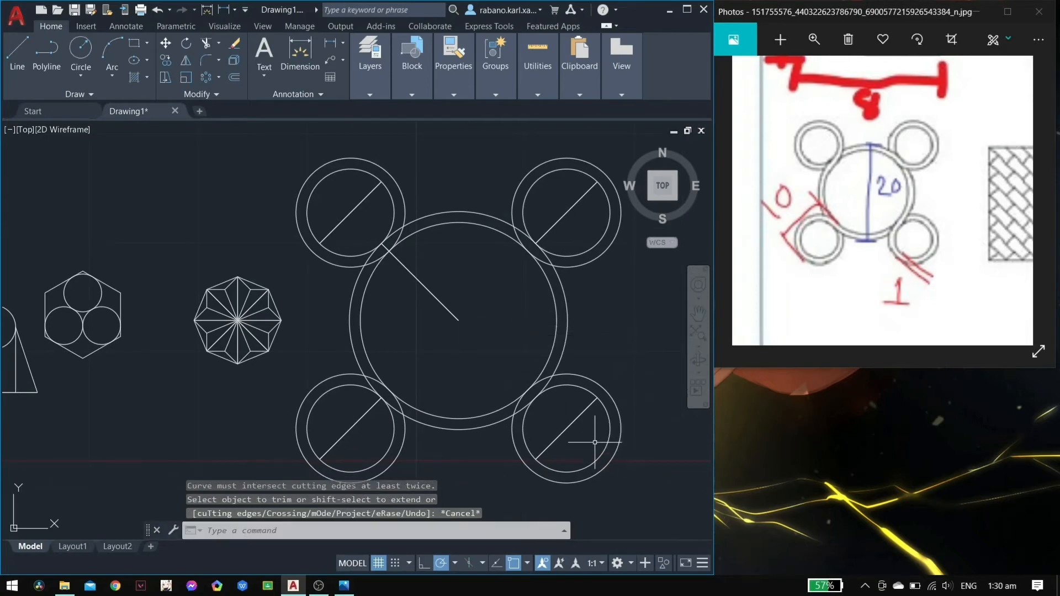
- Erase the diagonal line inside the lower-right small double circle
scroll(595, 442, up, 4)
scroll(561, 433, down, 4)
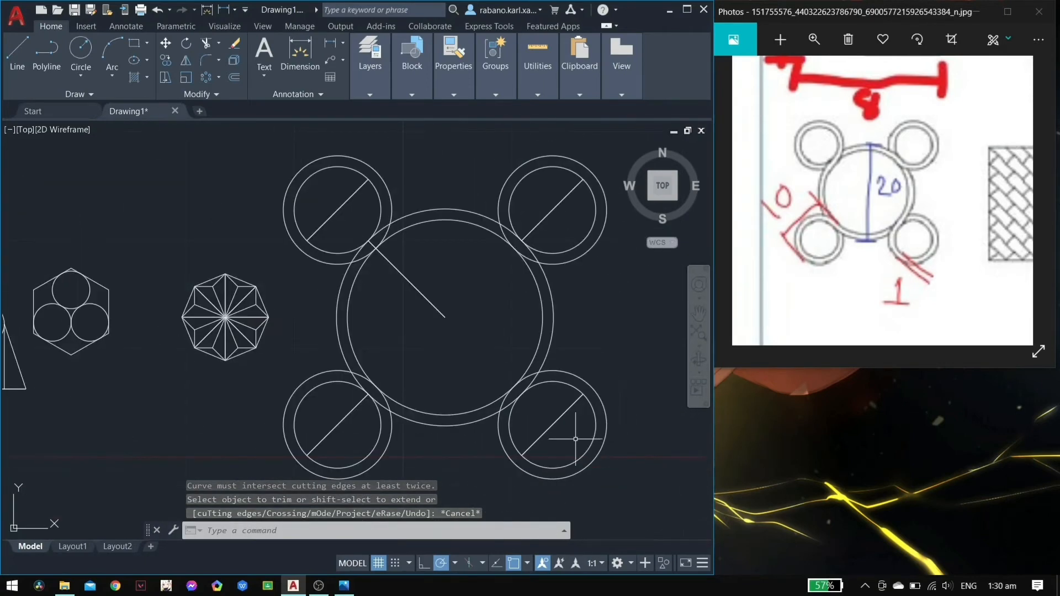
scroll(575, 439, up, 3)
click(494, 385)
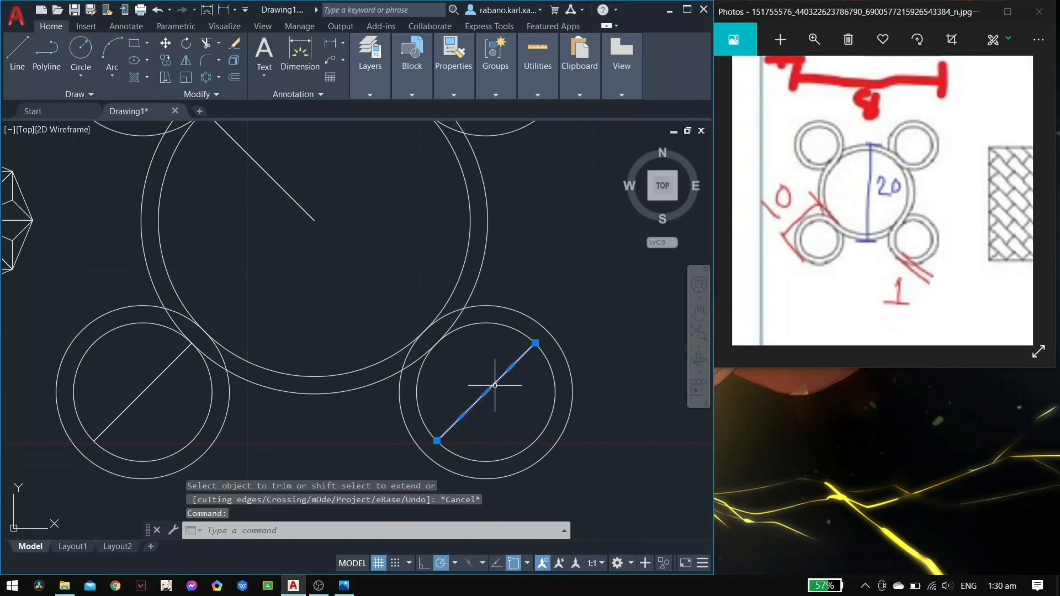
key(Return)
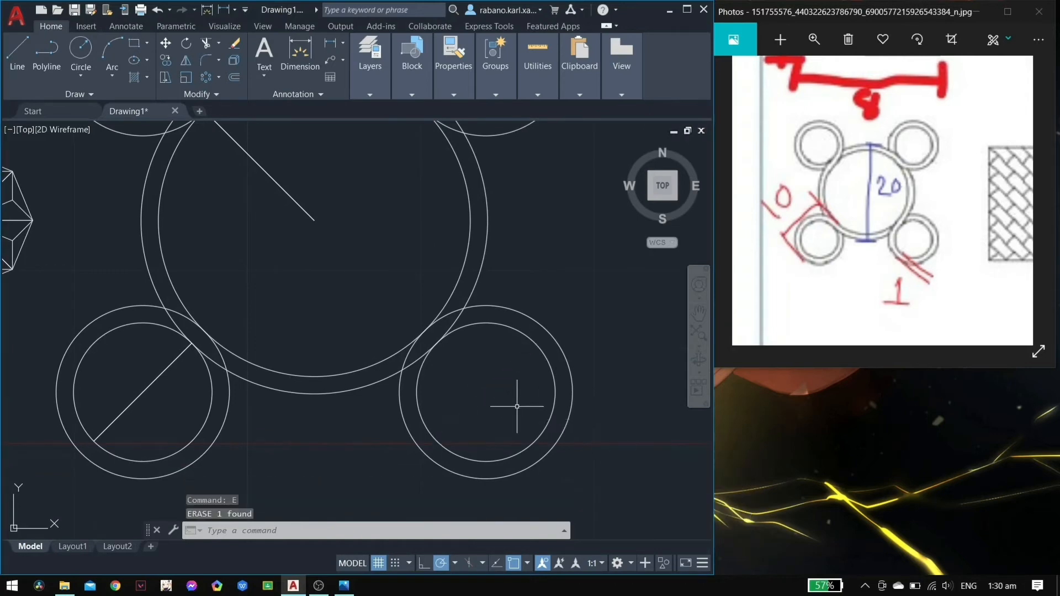
- Erase the diagonal line inside the lower-left small double circle
drag(346, 383, 463, 385)
middle_drag(204, 370, 349, 386)
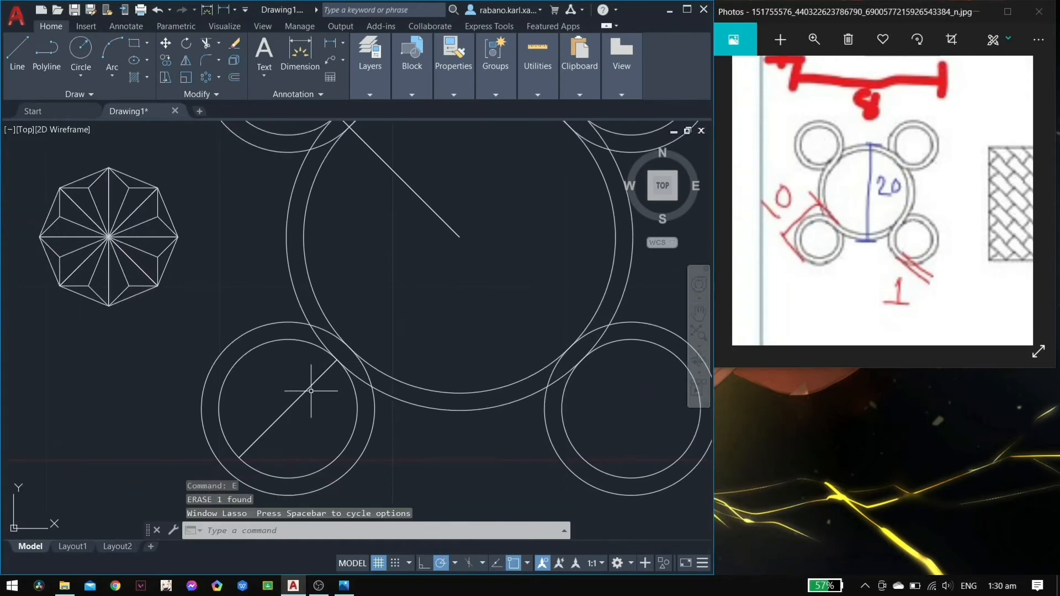
key(Return)
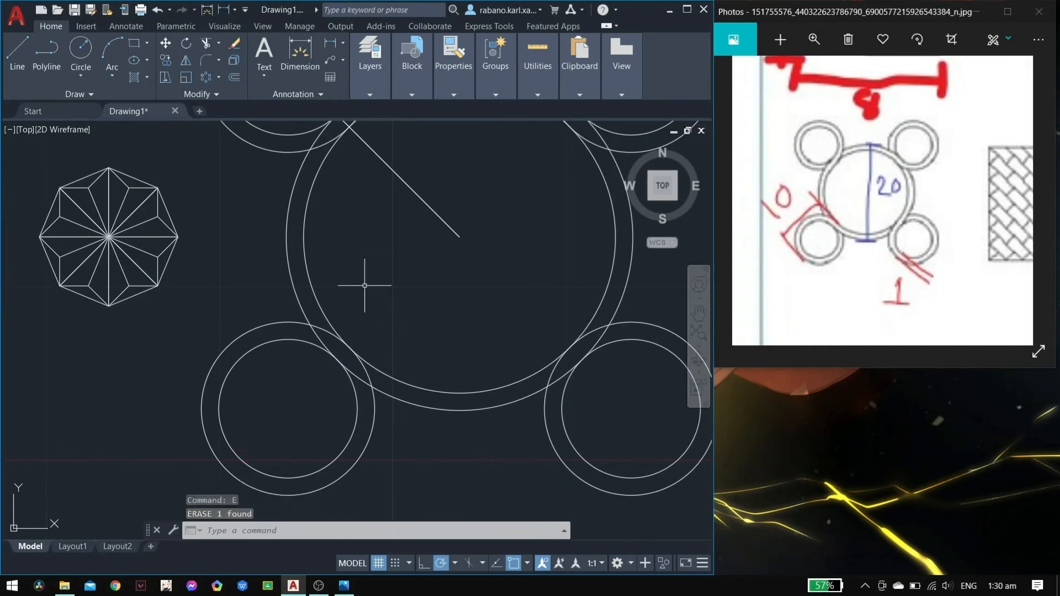
- Erase the remaining diagonal lines in the two upper small circles and the central circle
mouse_move(366, 284)
middle_down()
mouse_move(433, 456)
mouse_move(466, 379)
middle_up()
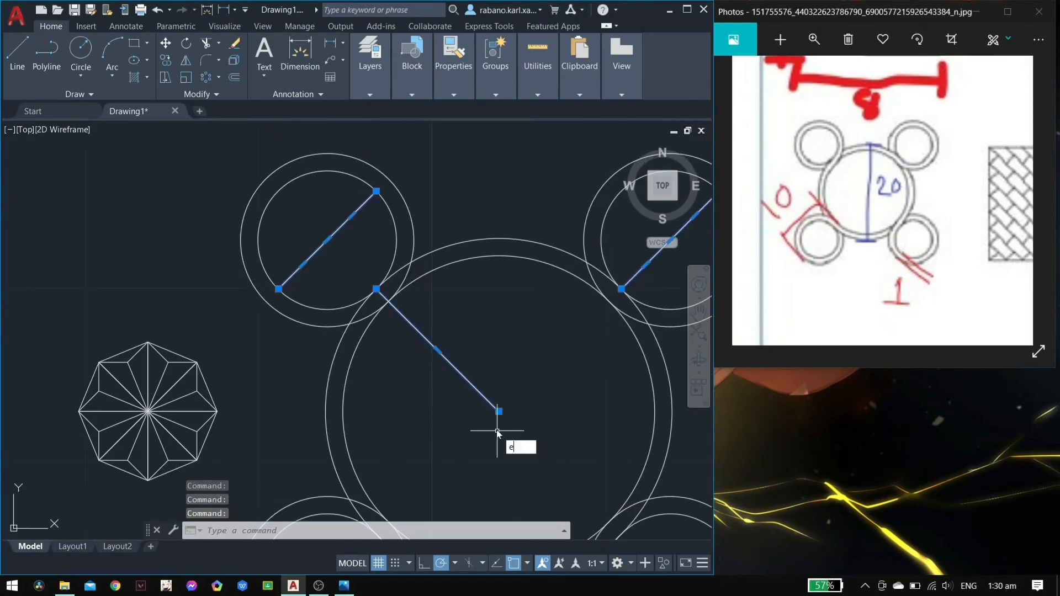
key(Return)
scroll(497, 426, down, 4)
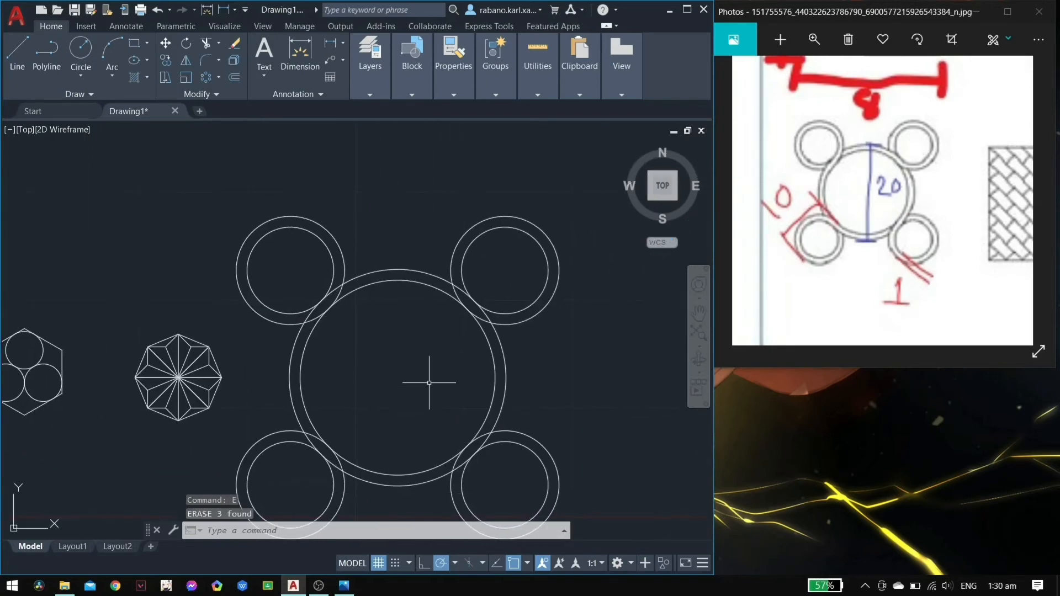
- Trim the overlapping arcs where the small double circles meet the radius-10 circles, using fence selections
text(tr)
key(Return)
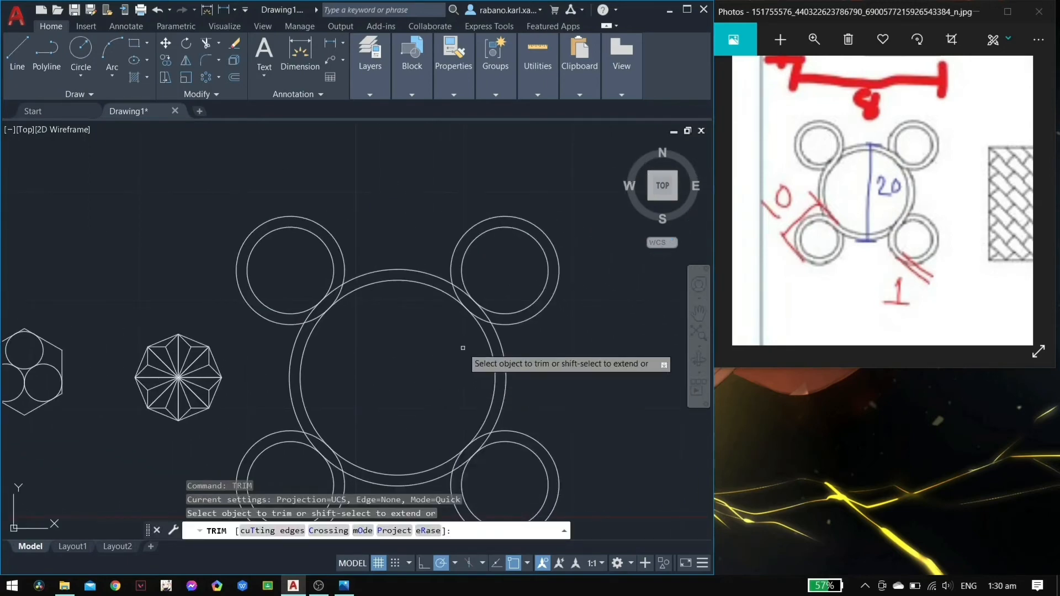
scroll(445, 317, up, 4)
middle_drag(469, 342, 412, 376)
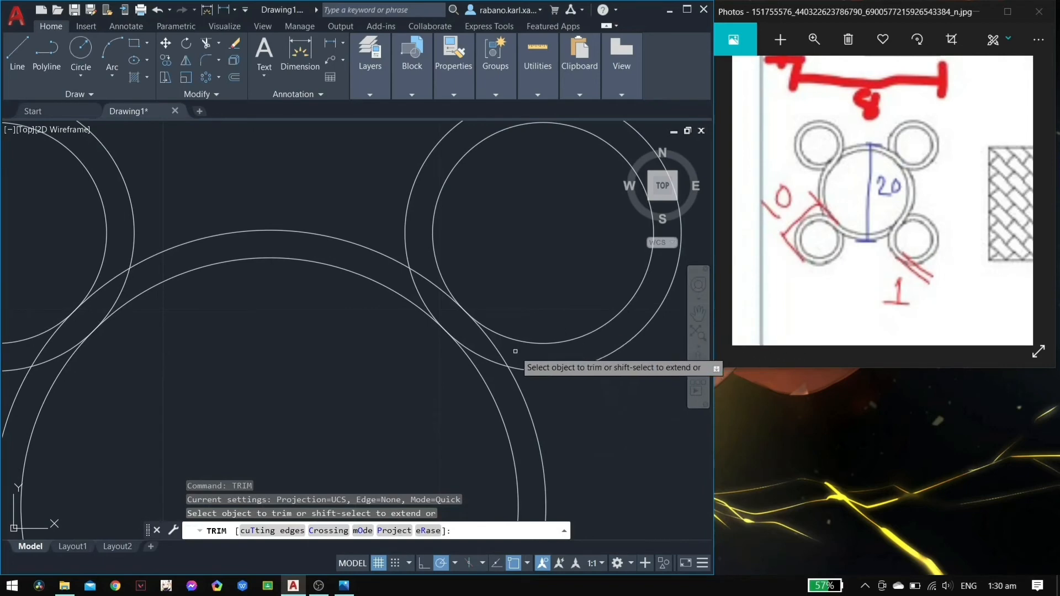
drag(514, 351, 461, 328)
drag(398, 273, 397, 270)
middle_drag(227, 378, 522, 360)
drag(413, 251, 395, 287)
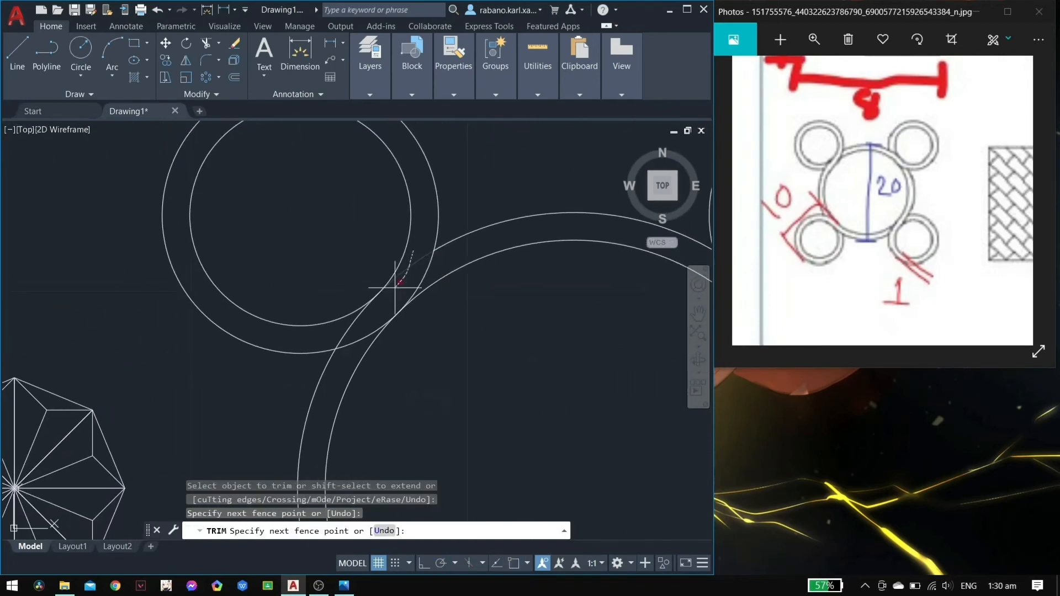
drag(362, 337, 360, 339)
mouse_move(419, 497)
middle_down()
mouse_move(442, 337)
mouse_move(485, 263)
middle_up()
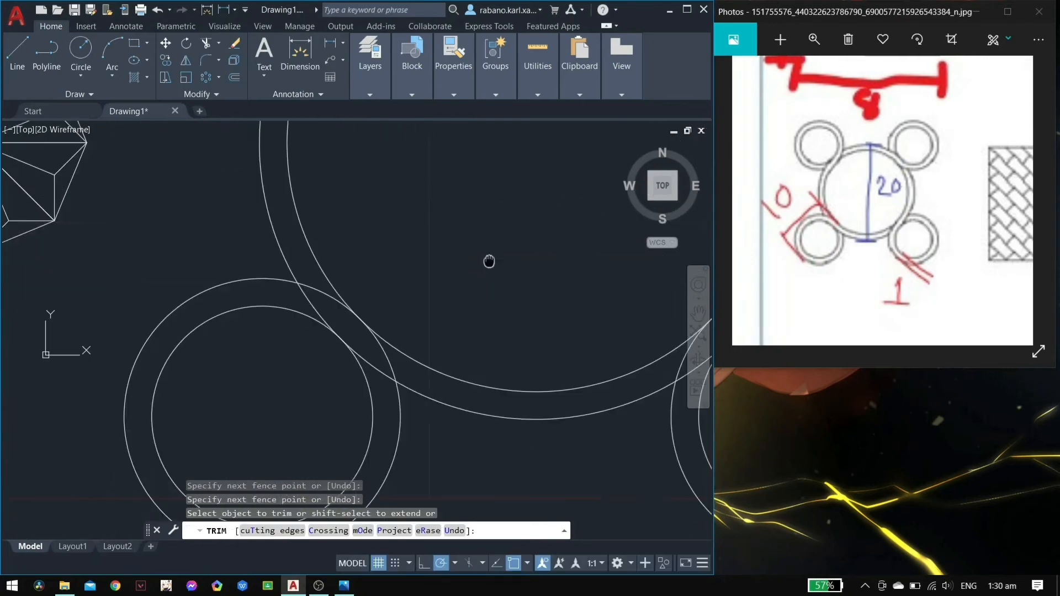
drag(291, 284, 333, 303)
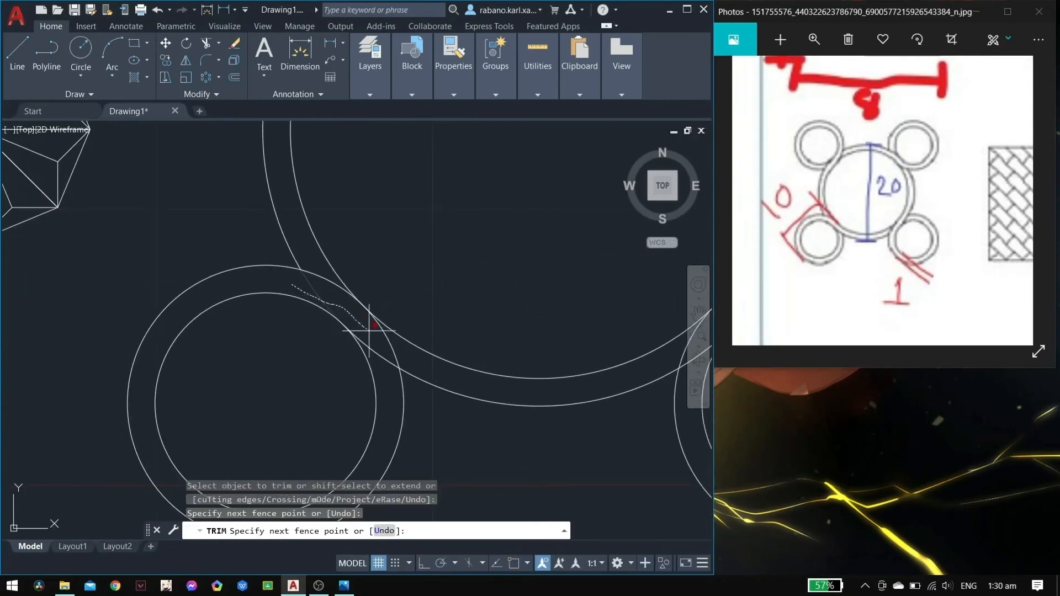
drag(417, 355, 436, 310)
mouse_move(436, 309)
middle_down()
mouse_move(442, 281)
mouse_move(194, 281)
mouse_move(331, 281)
mouse_move(238, 276)
middle_up()
drag(331, 410, 352, 359)
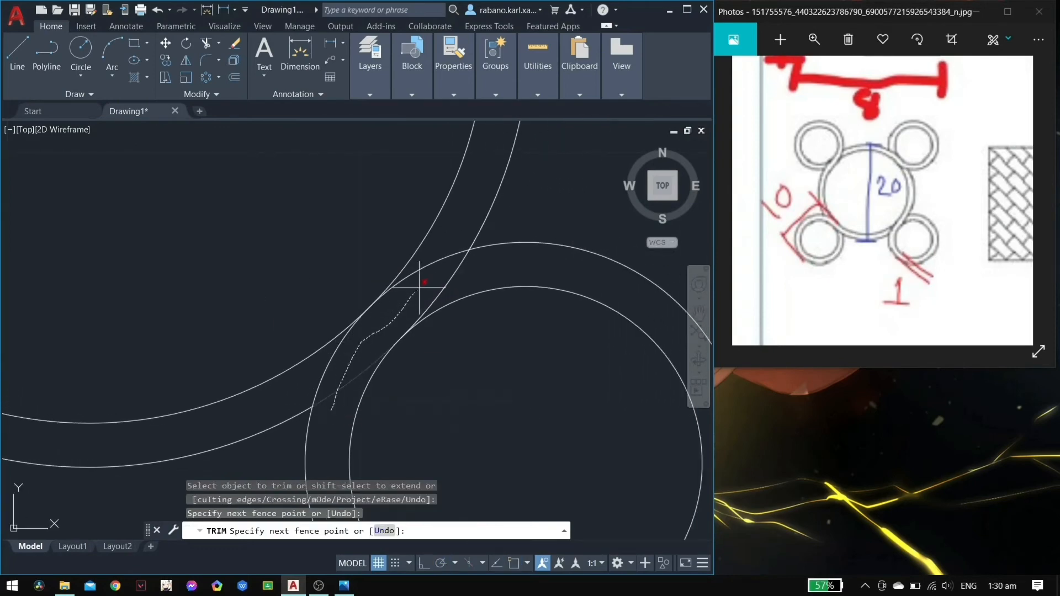
drag(458, 236, 454, 245)
scroll(248, 264, down, 6)
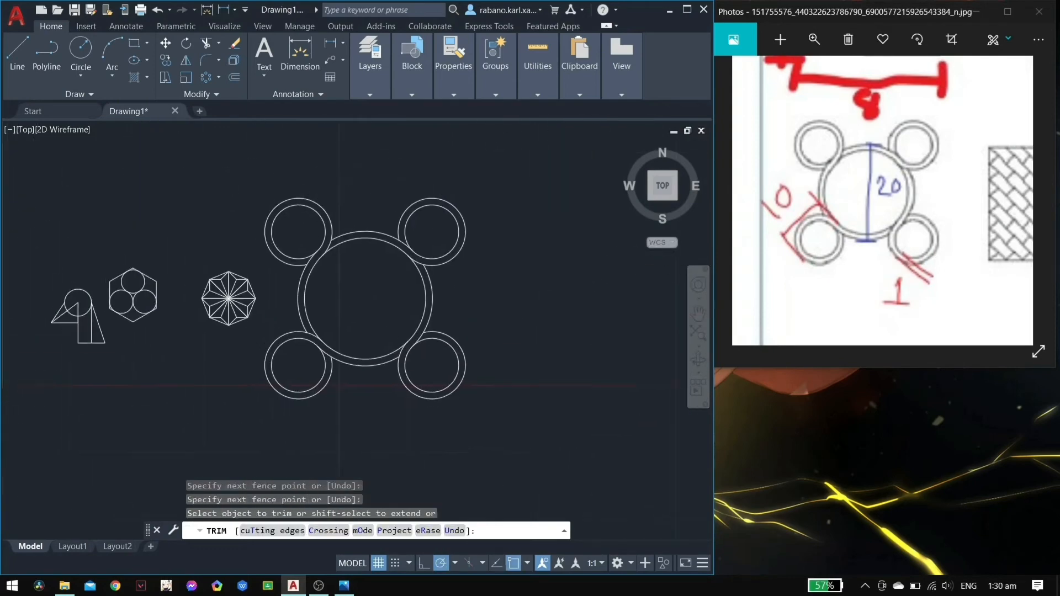
key(Escape)
- Scale the whole circle figure down about its center point
mouse_move(522, 266)
mouse_down()
mouse_move(469, 427)
mouse_move(264, 358)
mouse_move(282, 204)
mouse_move(524, 196)
mouse_up()
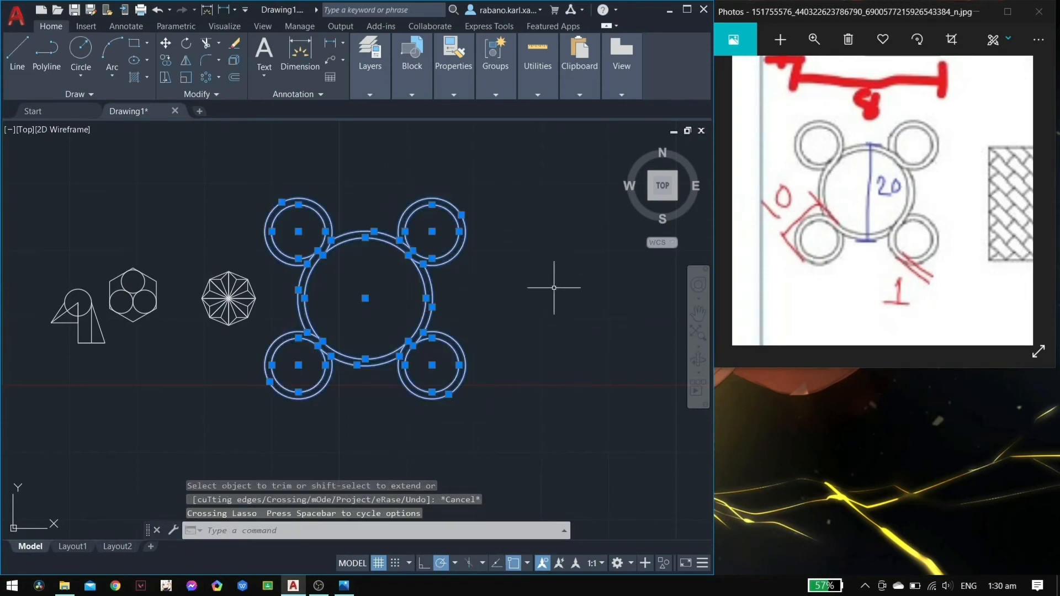
text(sc)
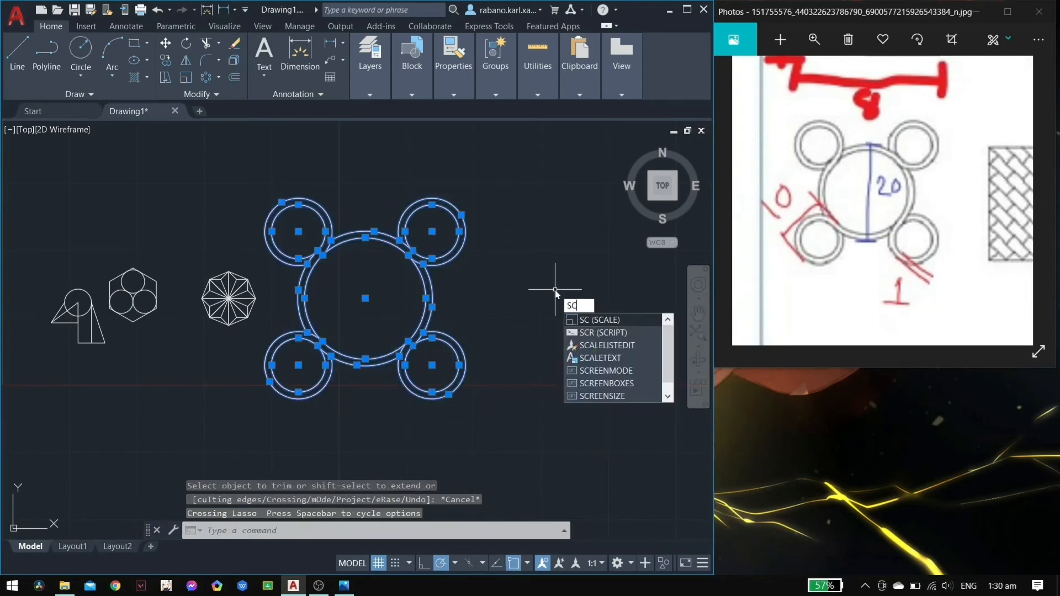
key(Return)
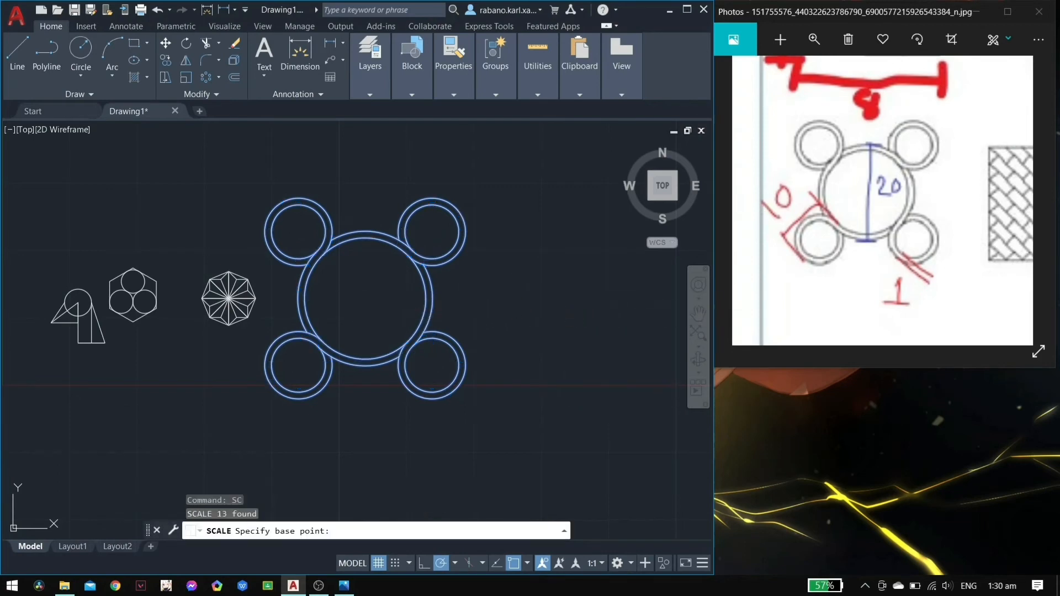
click(359, 293)
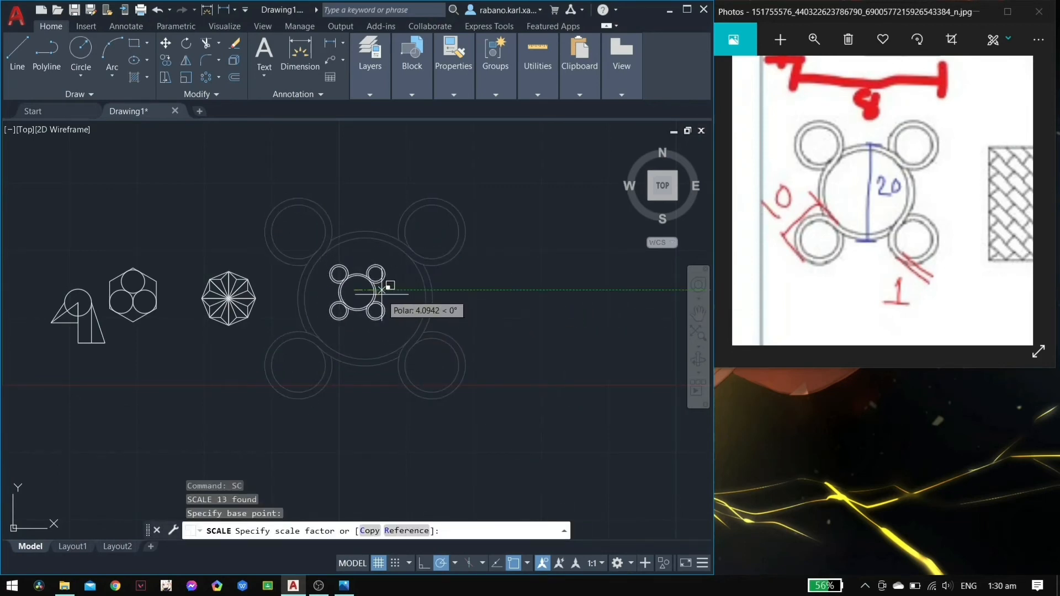
click(381, 289)
- Move the scaled circle figure next to the octagon, in line with the other figures
scroll(433, 293, up, 5)
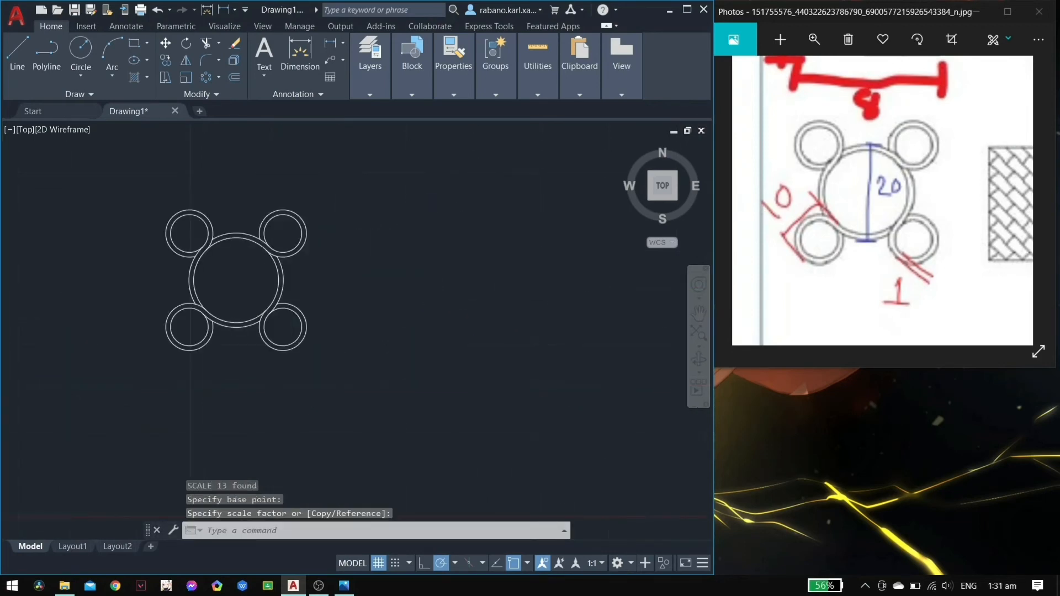
scroll(485, 300, down, 5)
drag(485, 300, 406, 226)
text(m)
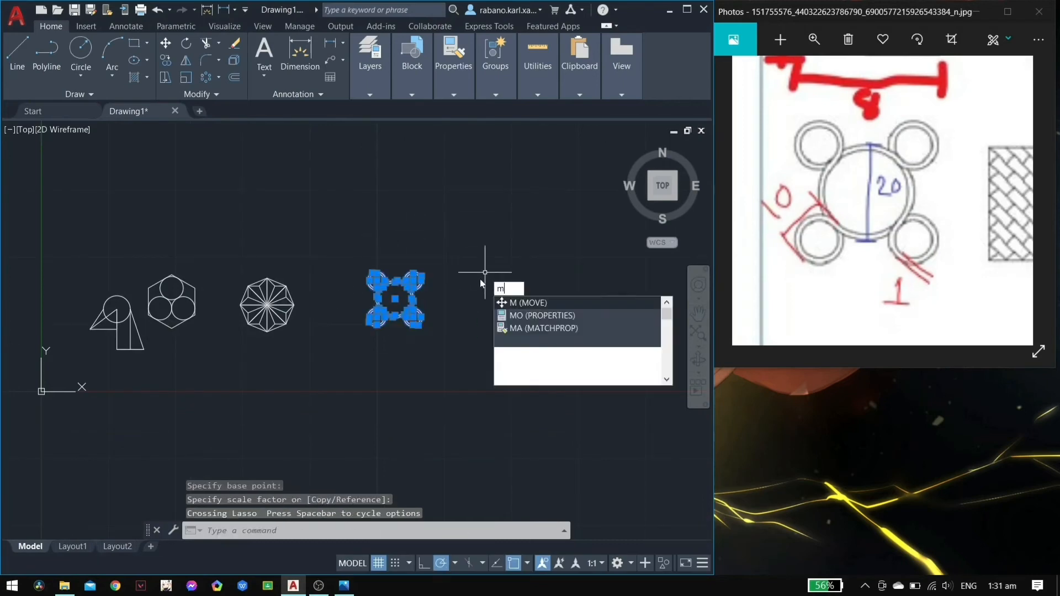
key(Return)
click(413, 316)
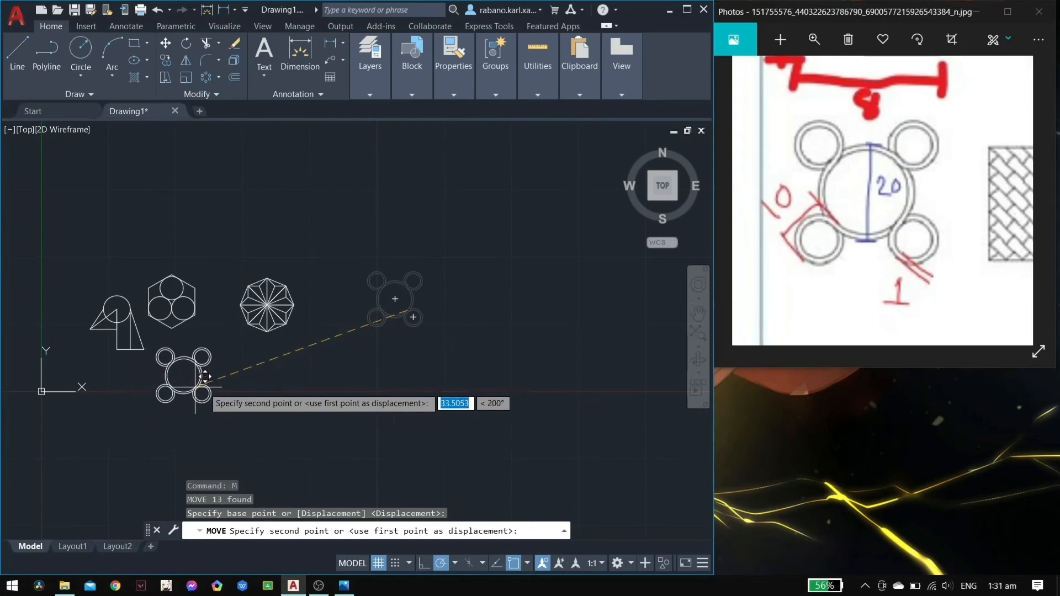
click(358, 317)
- Pan the reference image to the next figure, the hatched square, and examine it
drag(948, 202, 759, 213)
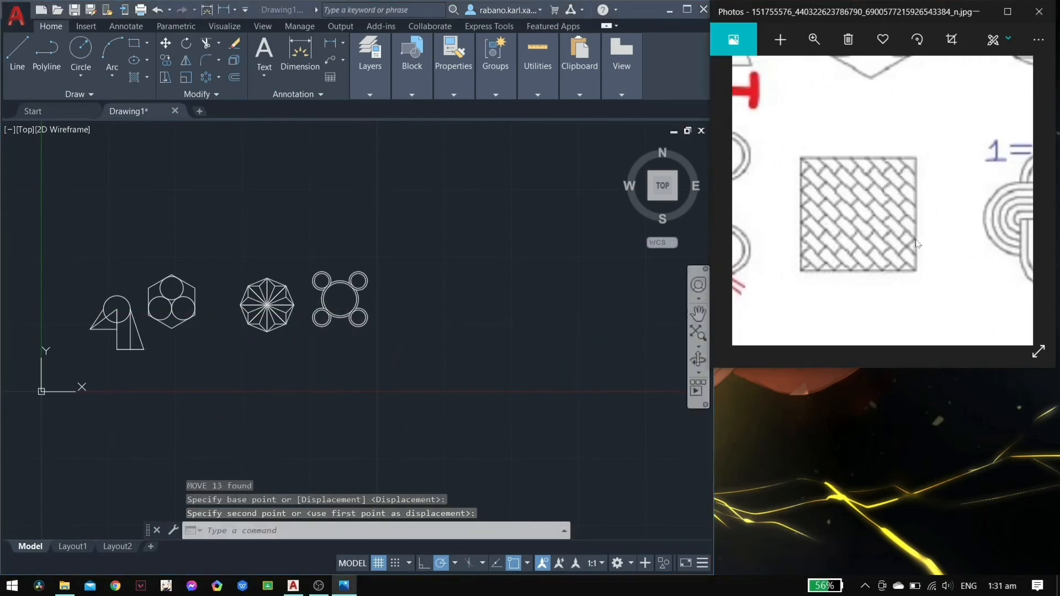
click(597, 305)
drag(501, 282, 449, 287)
scroll(555, 304, up, 2)
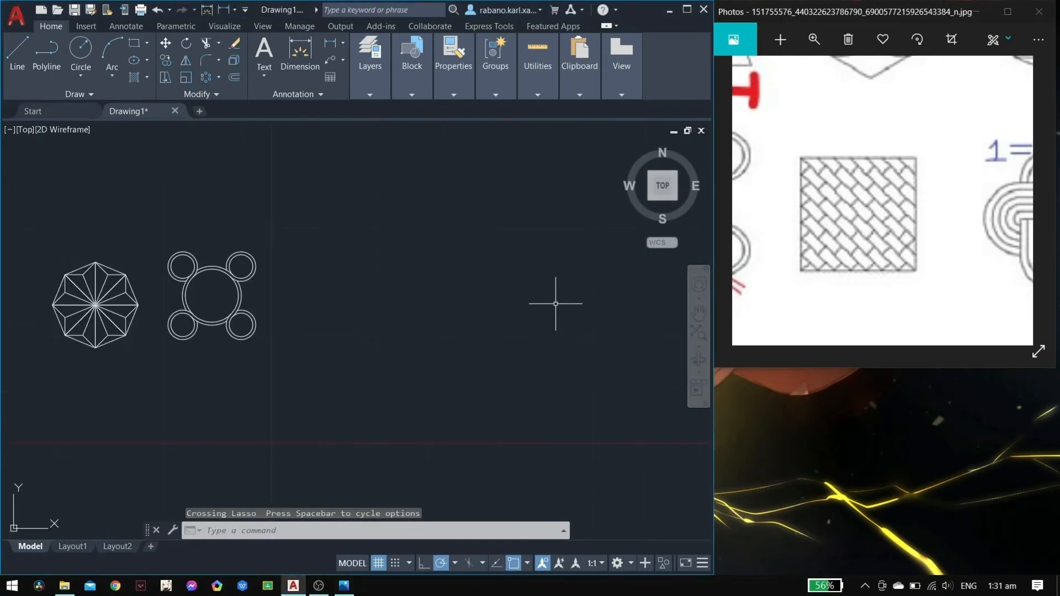
scroll(469, 295, up, 1)
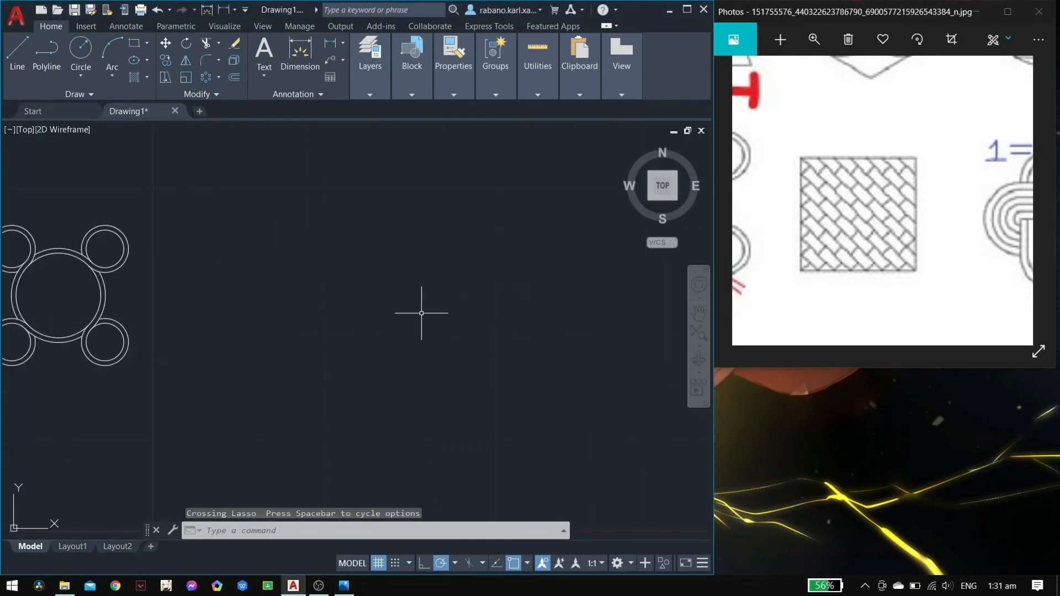
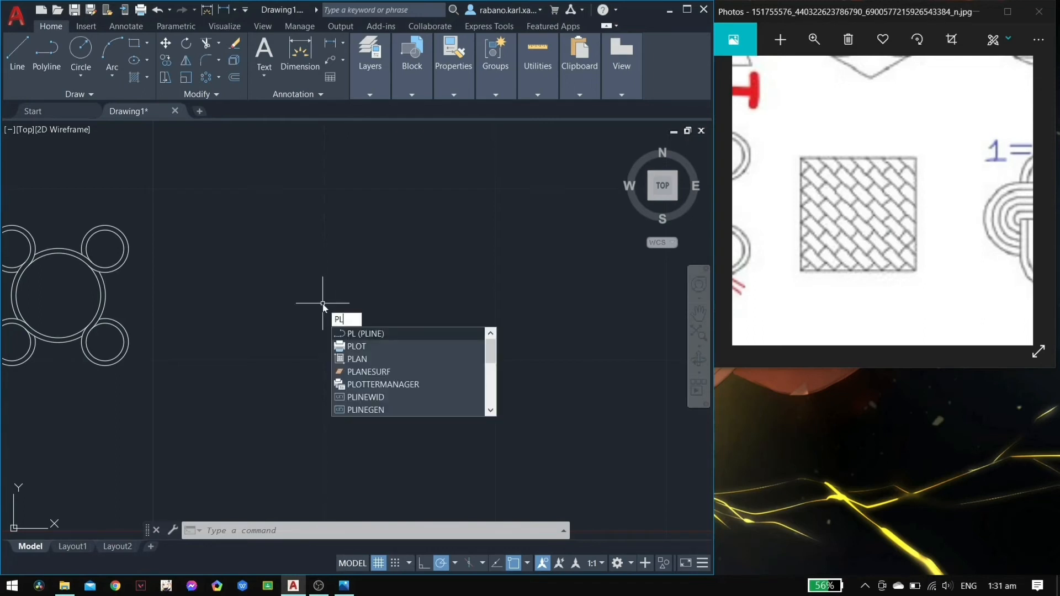
- Draw a vertical polyline segment 14 units long for the hatched square
key(Return)
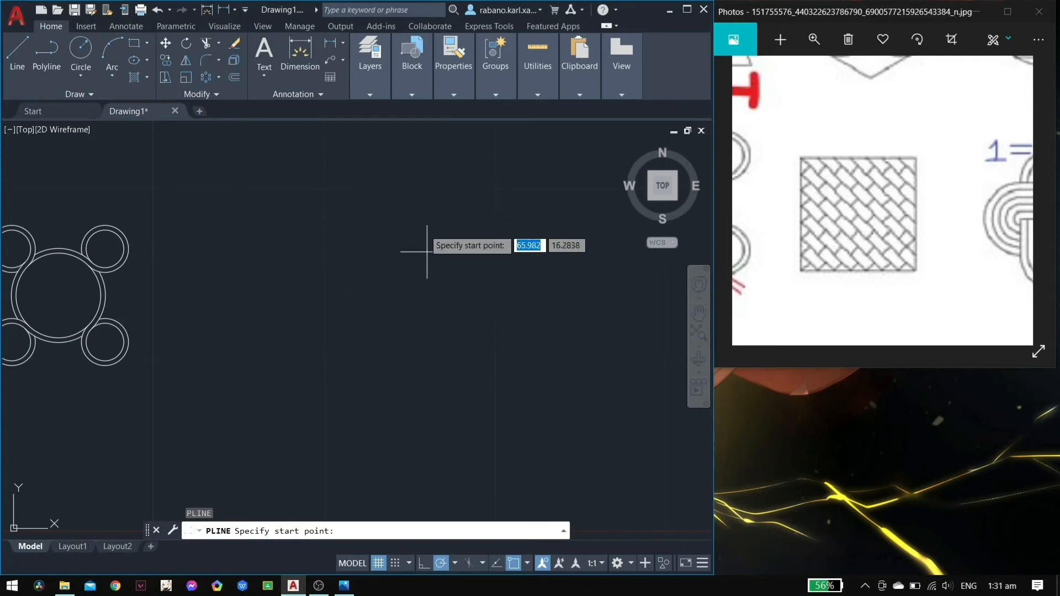
click(433, 206)
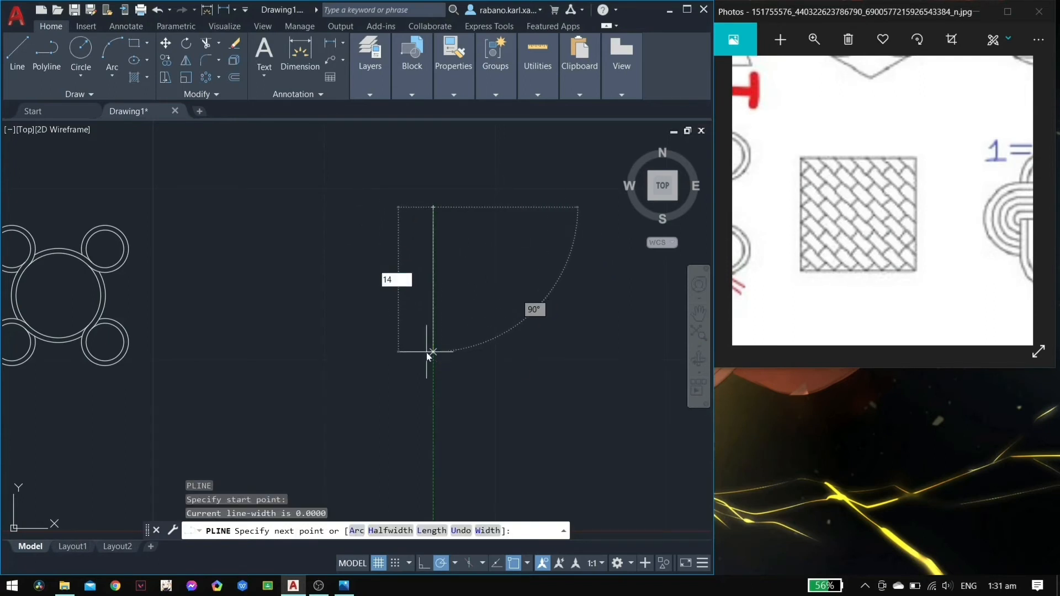
text(14)
key(Return)
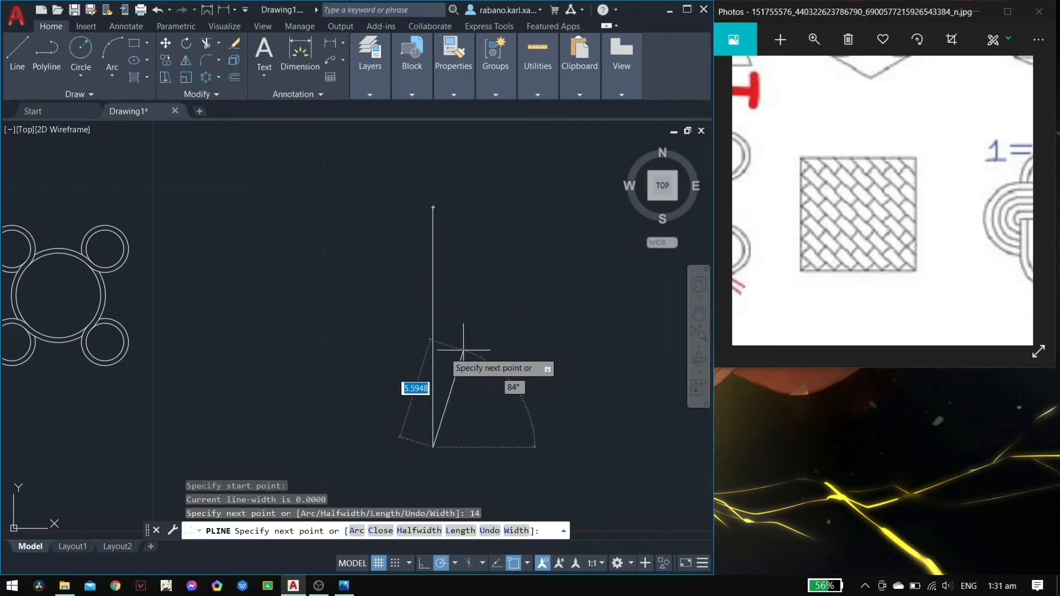
middle_drag(613, 435, 344, 385)
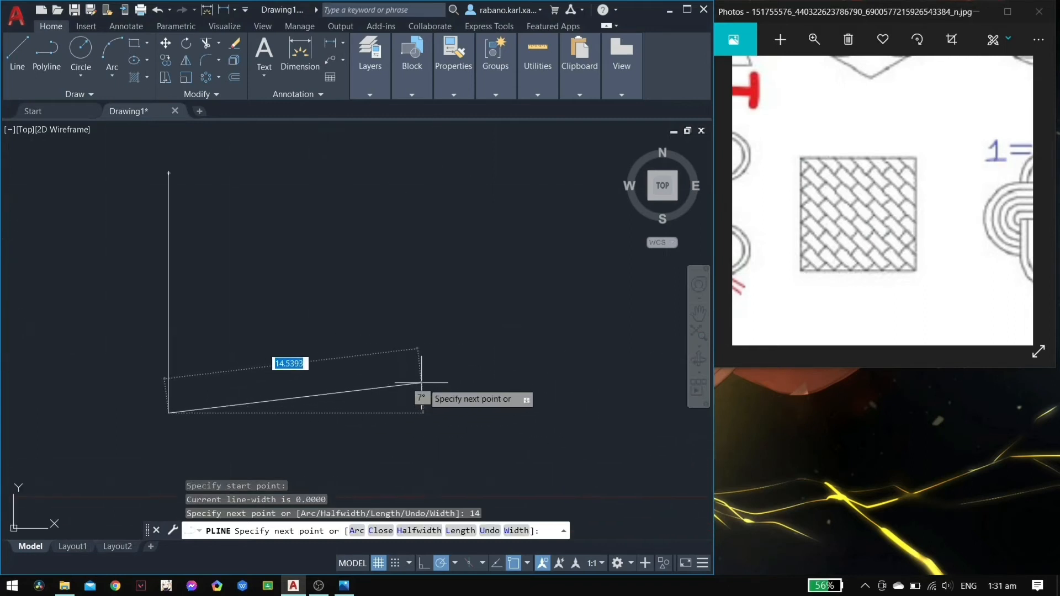
key(Escape)
- Copy the vertical line 1 unit to the right, then undo the copy
middle_drag(336, 336, 457, 334)
drag(436, 301, 238, 310)
text(cop)
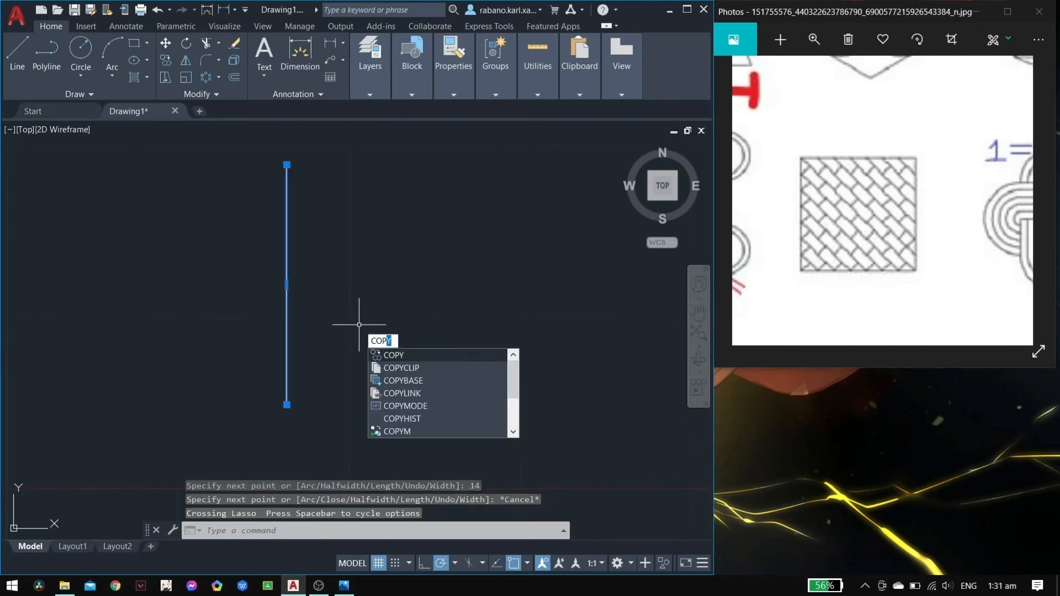
click(390, 355)
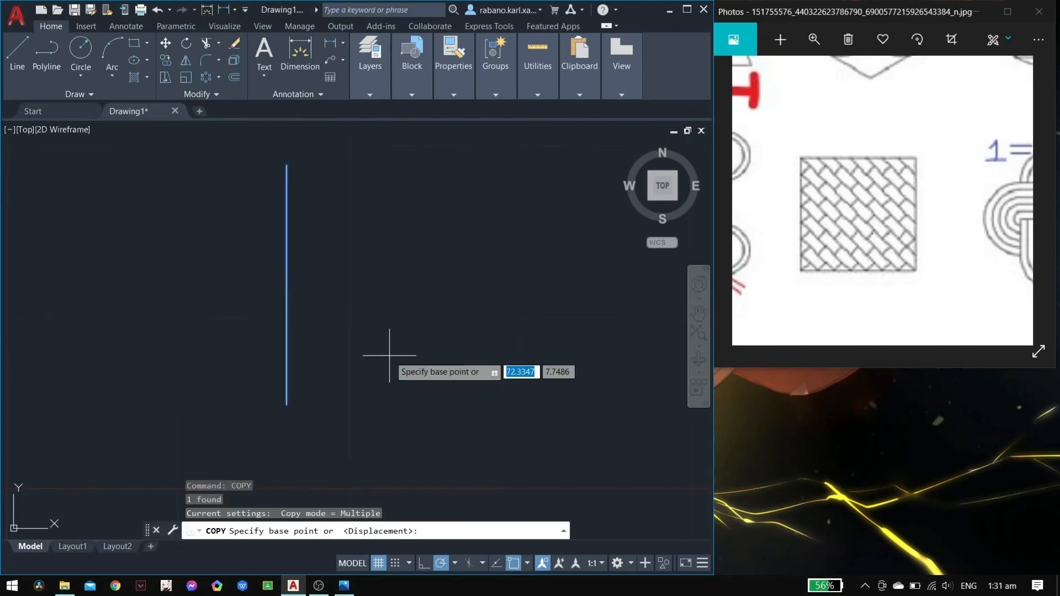
click(287, 404)
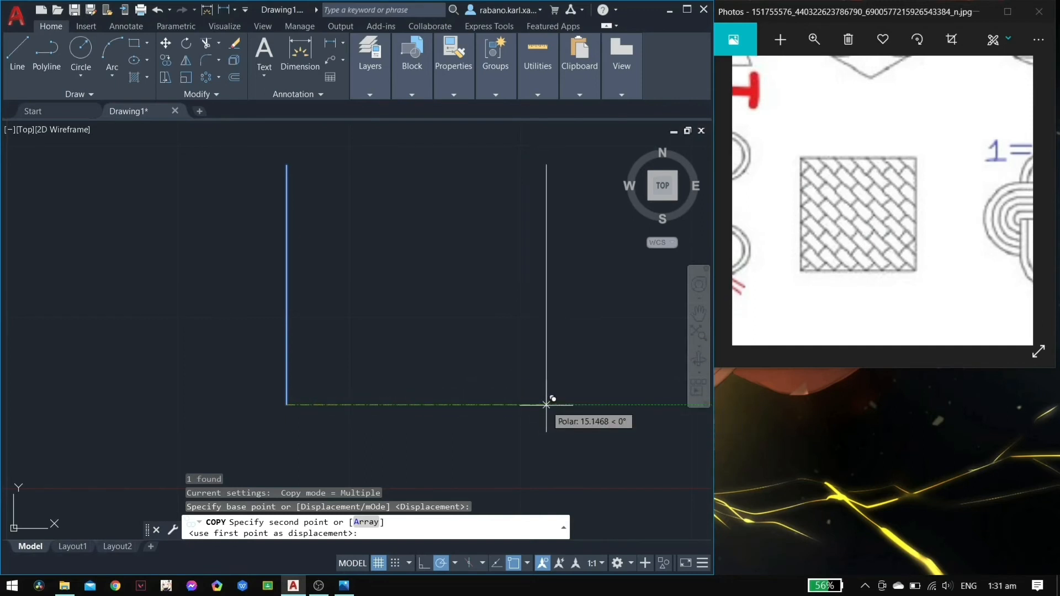
text(1)
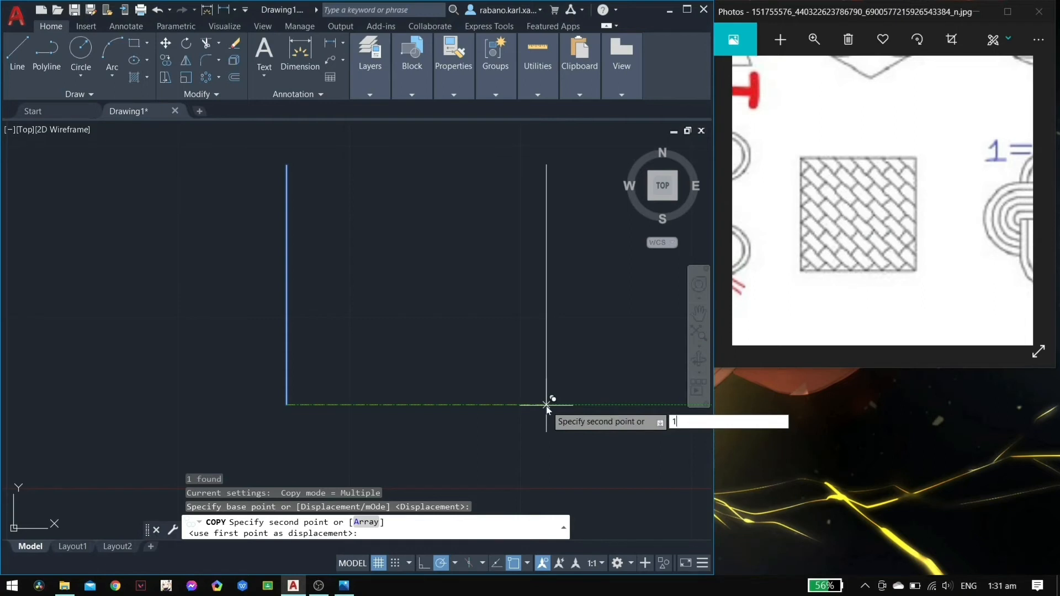
key(Return)
key(Return)
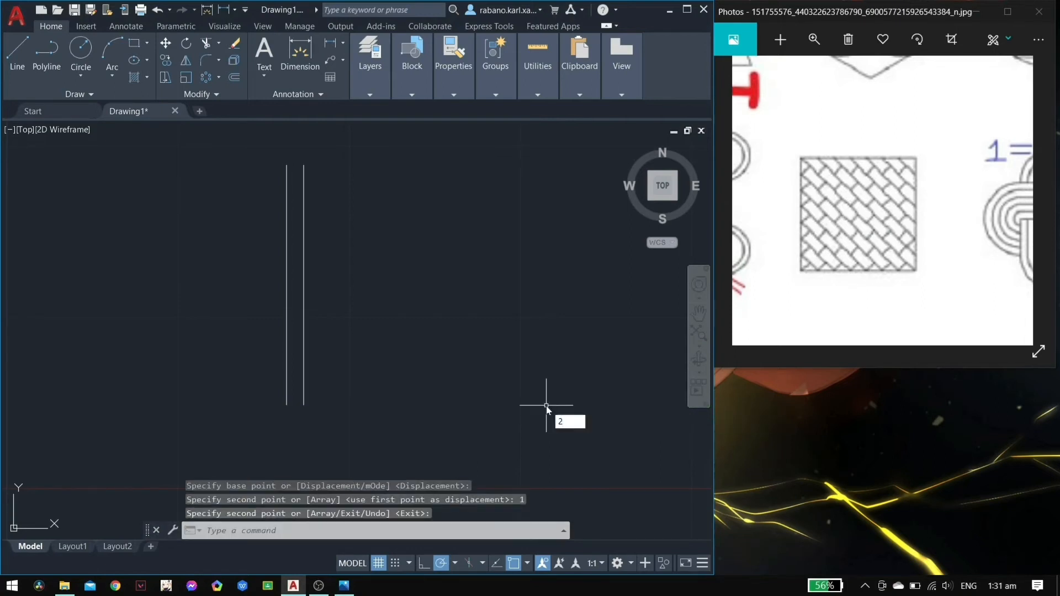
text(2)
key(Return)
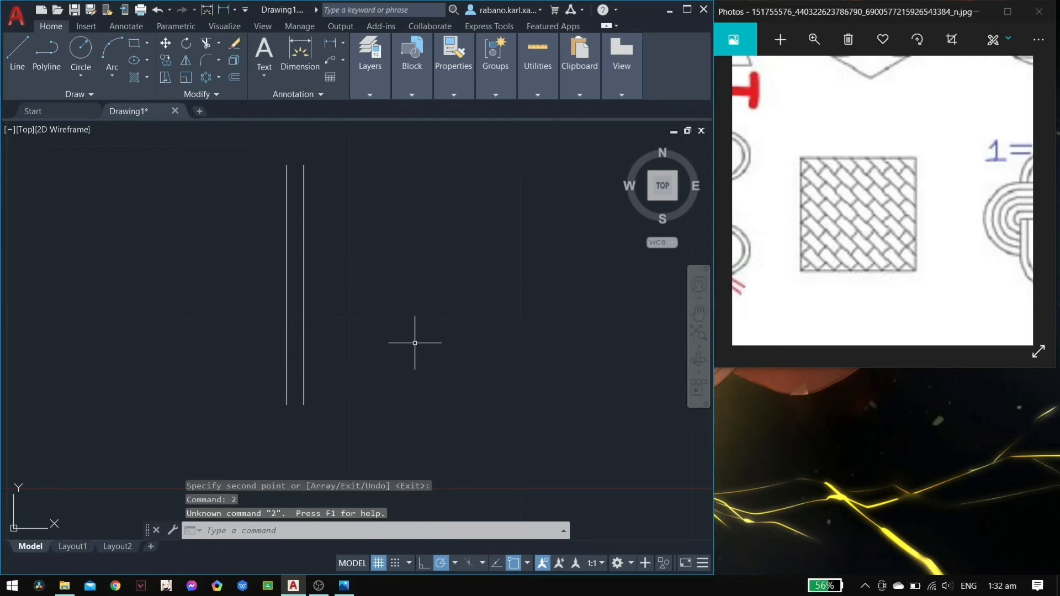
key(ctrl+z)
- Copy the vertical line repeatedly at 1-unit spacing, from 1 to 14, making 15 parallel lines
click(364, 323)
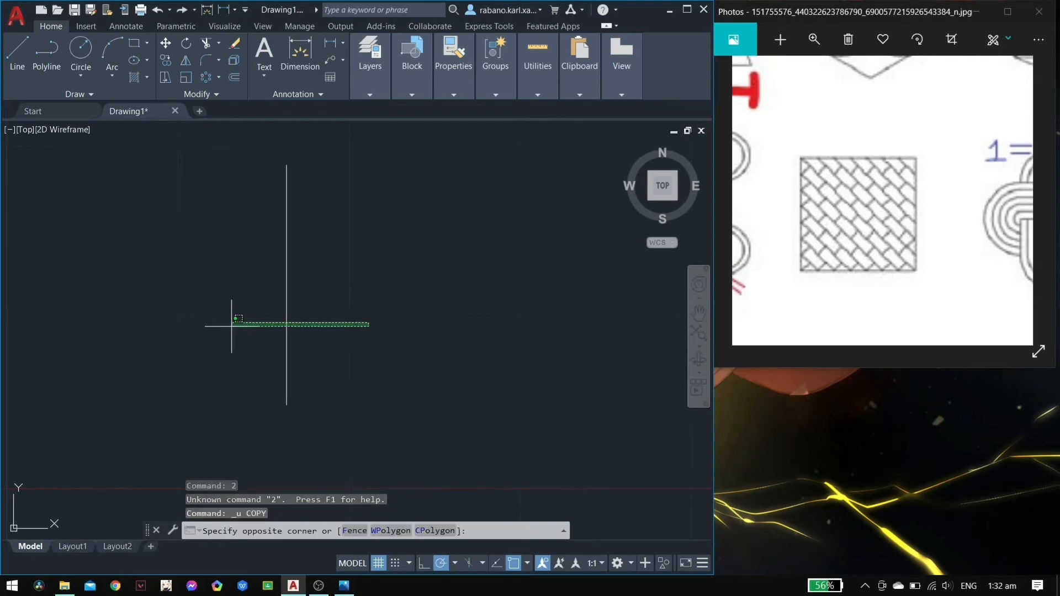
click(152, 279)
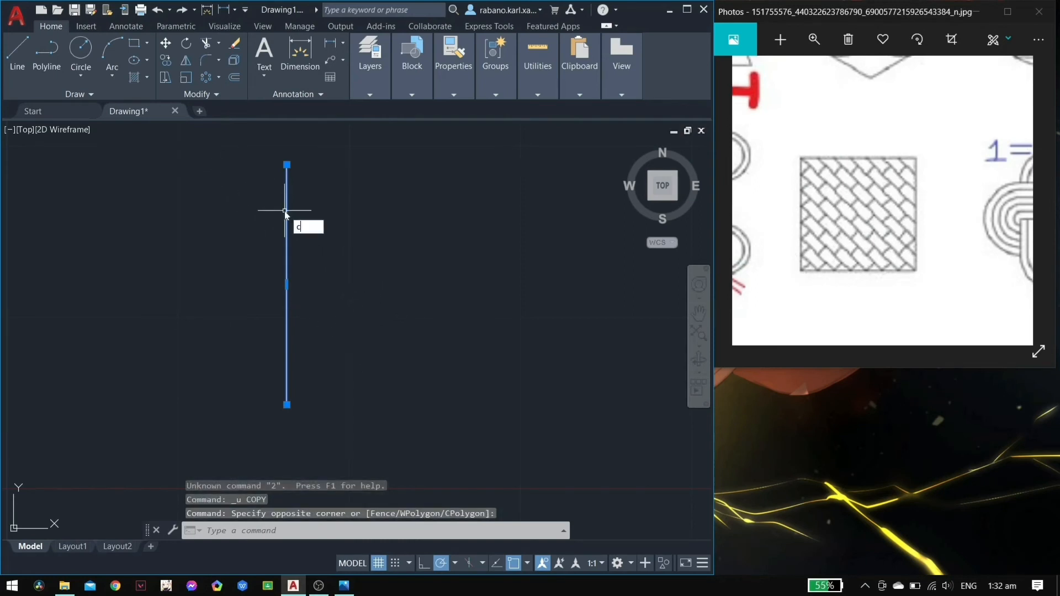
text(CO)
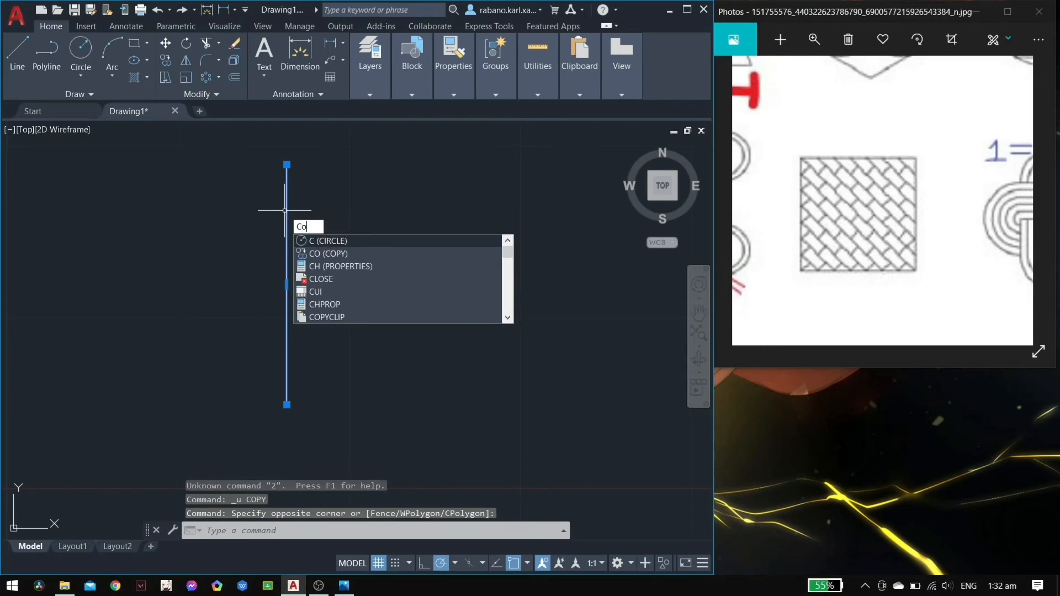
key(Return)
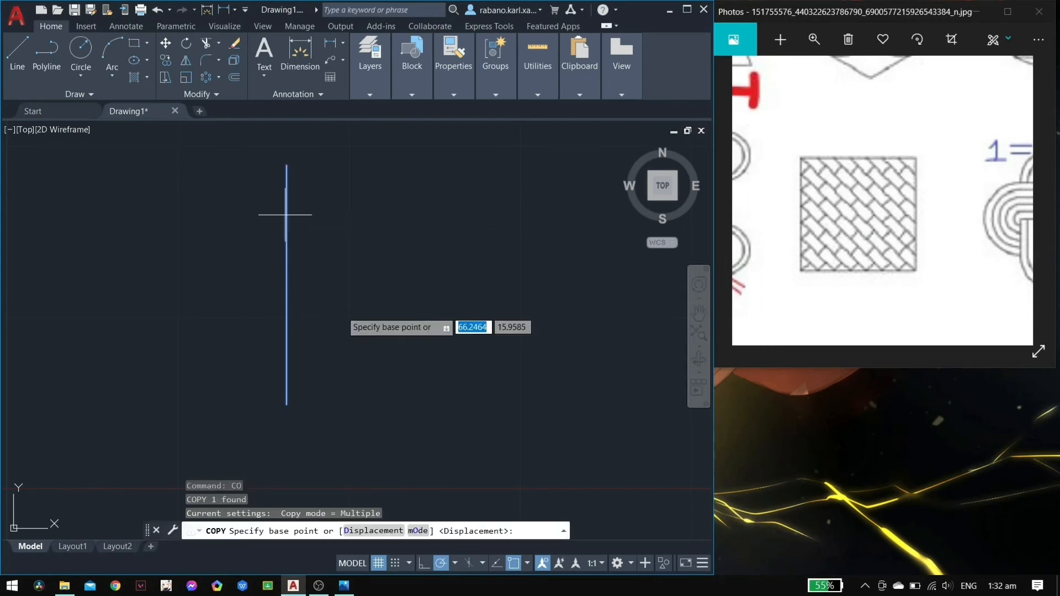
click(286, 404)
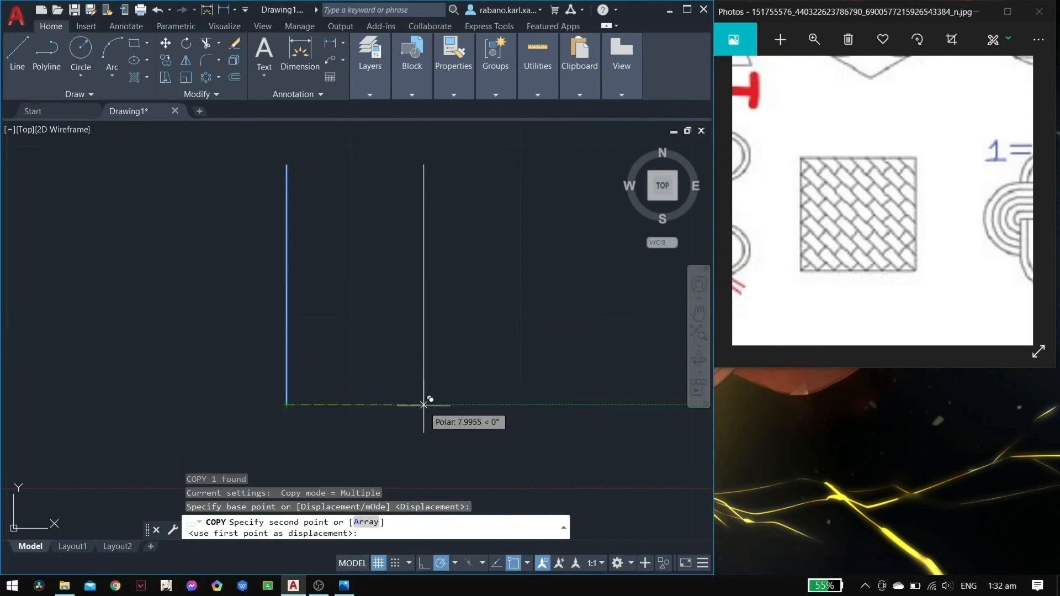
text(1)
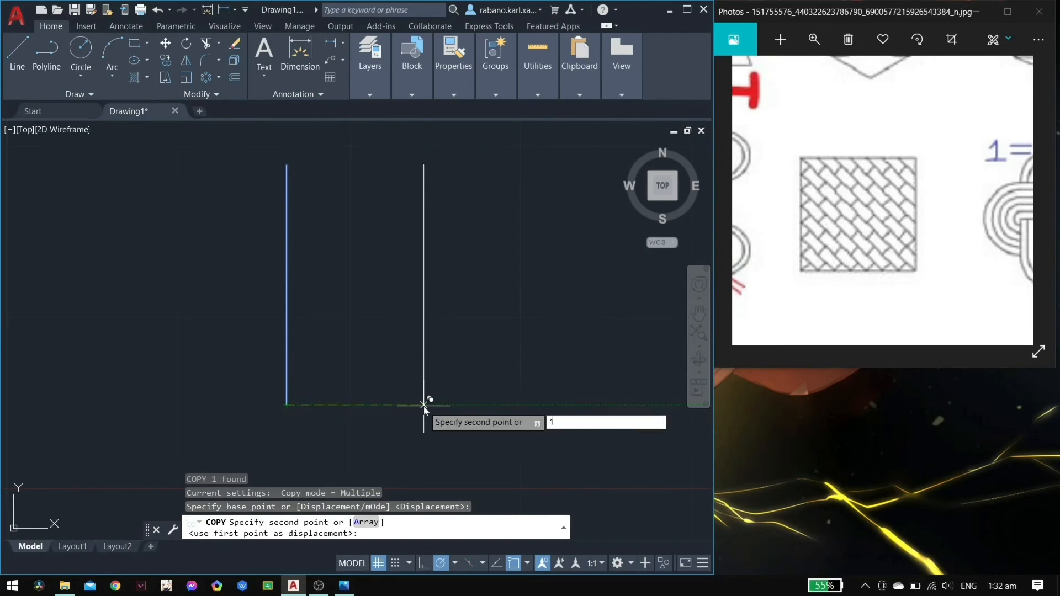
key(Return)
text(2)
key(Return)
key(Return)
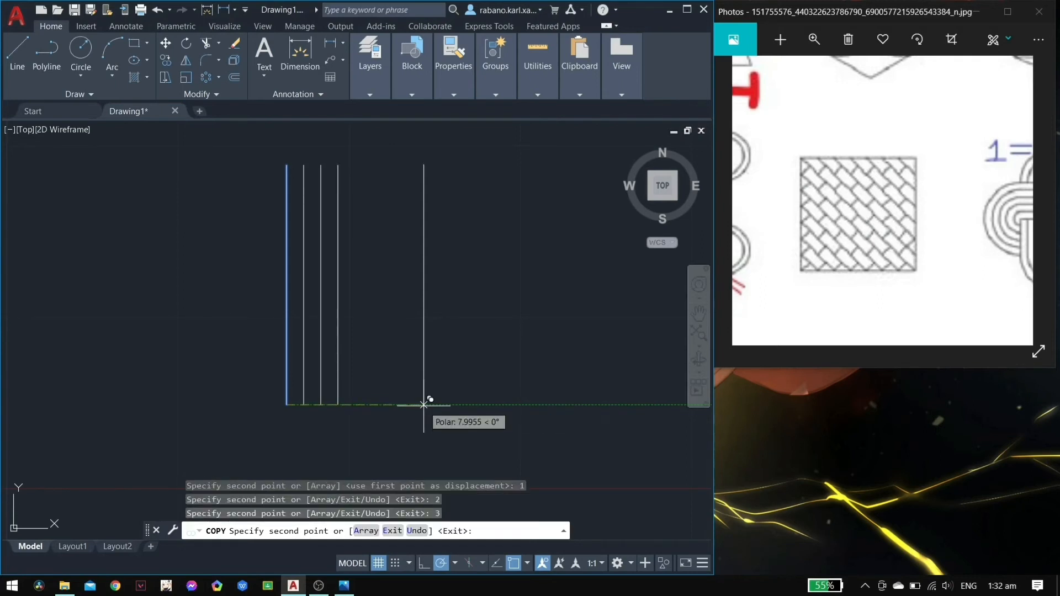
key(Return)
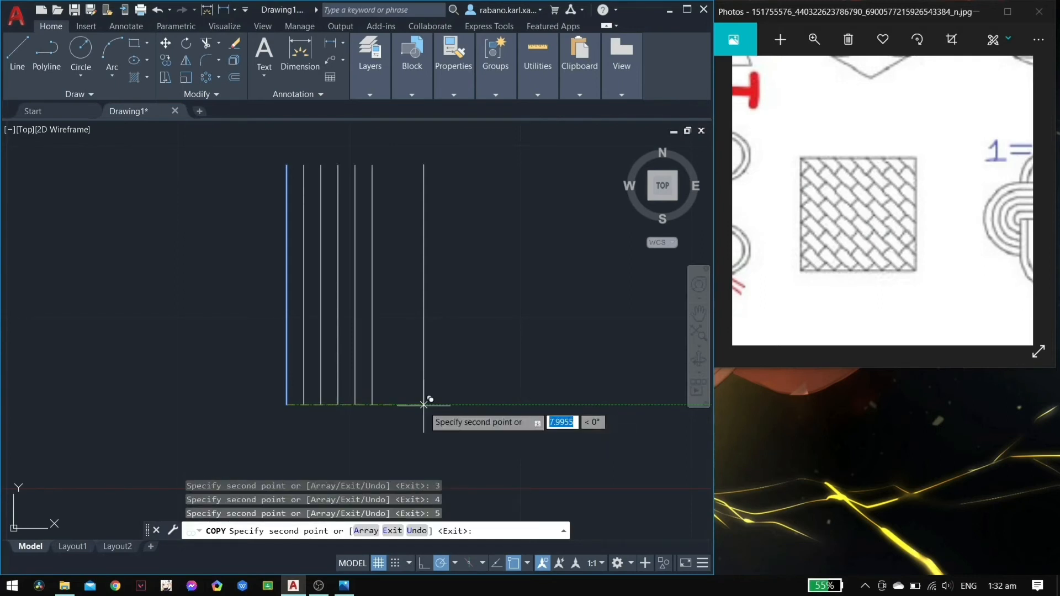
text(6)
key(Return)
text(7)
key(Return)
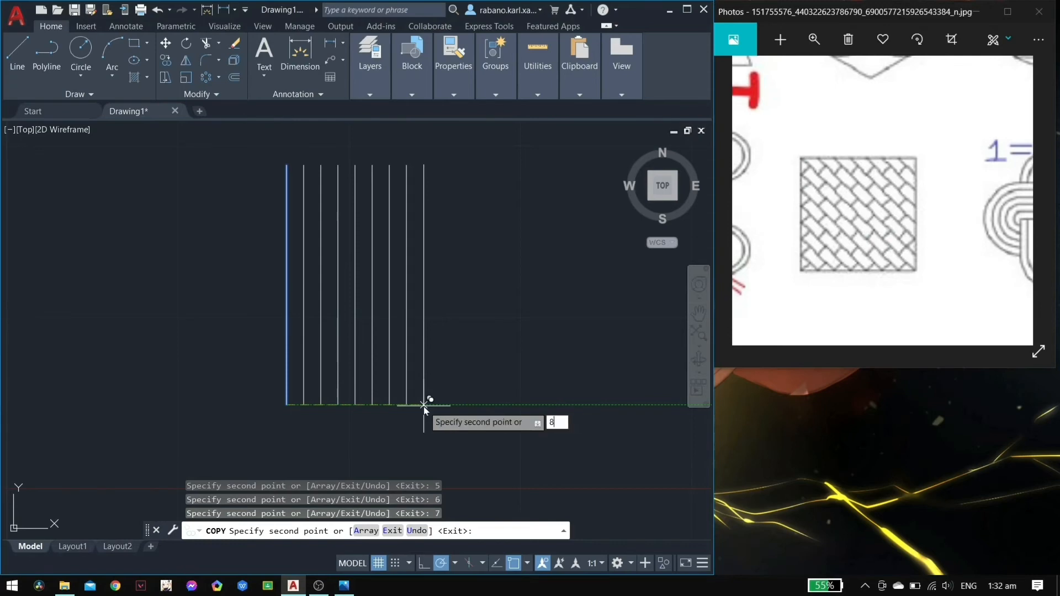
text(8)
key(Return)
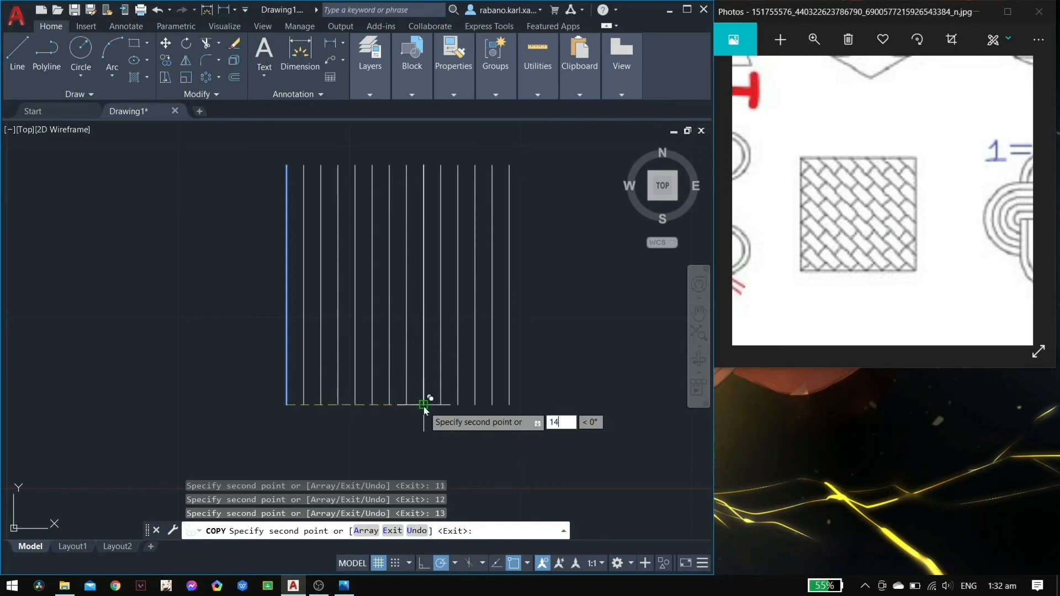
key(Escape)
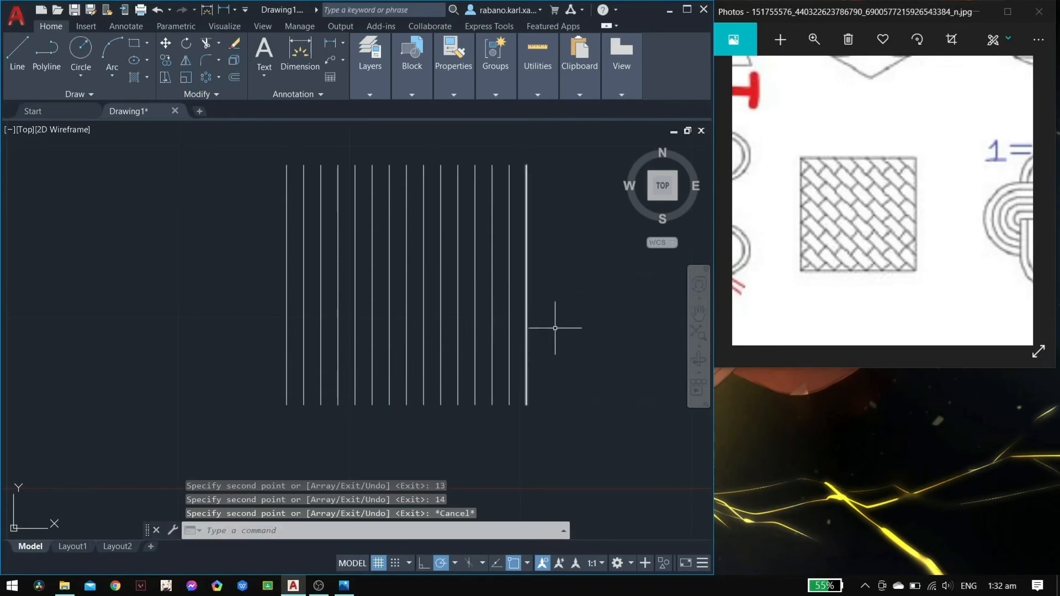
- Copy the whole set of 15 vertical lines to an empty spot on their right
scroll(585, 317, down, 2)
mouse_move(586, 317)
middle_down()
mouse_move(523, 313)
mouse_move(490, 275)
middle_up()
mouse_move(479, 259)
mouse_down()
mouse_move(338, 330)
mouse_move(303, 275)
mouse_up()
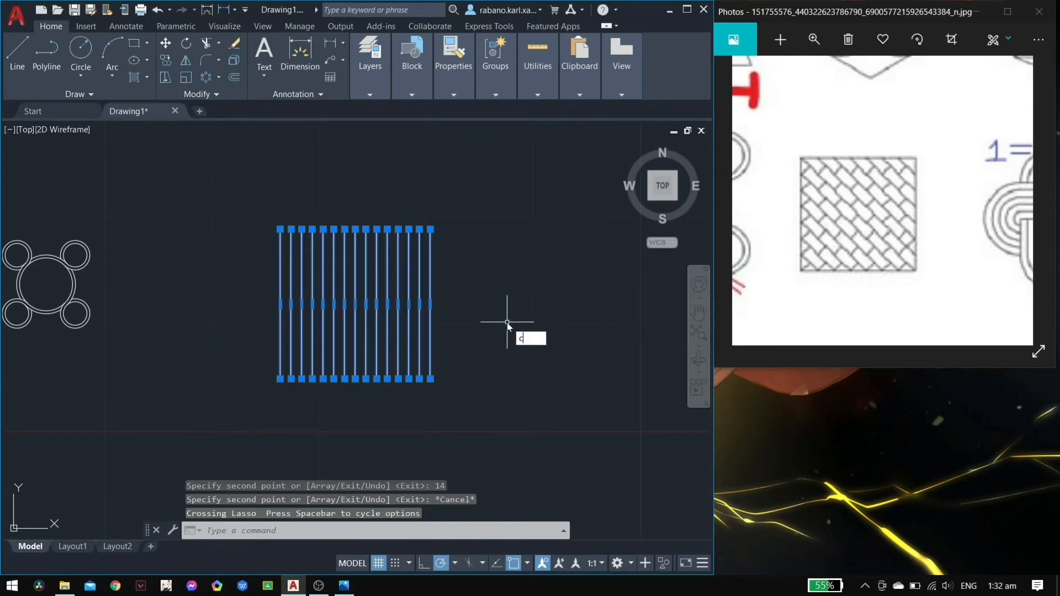
text(o)
key(Return)
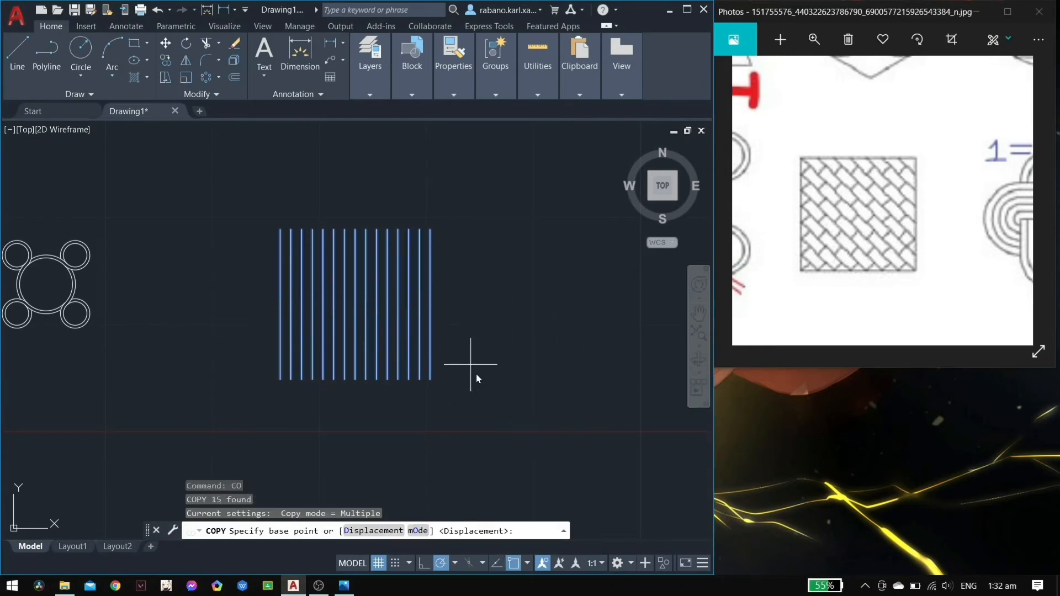
click(420, 379)
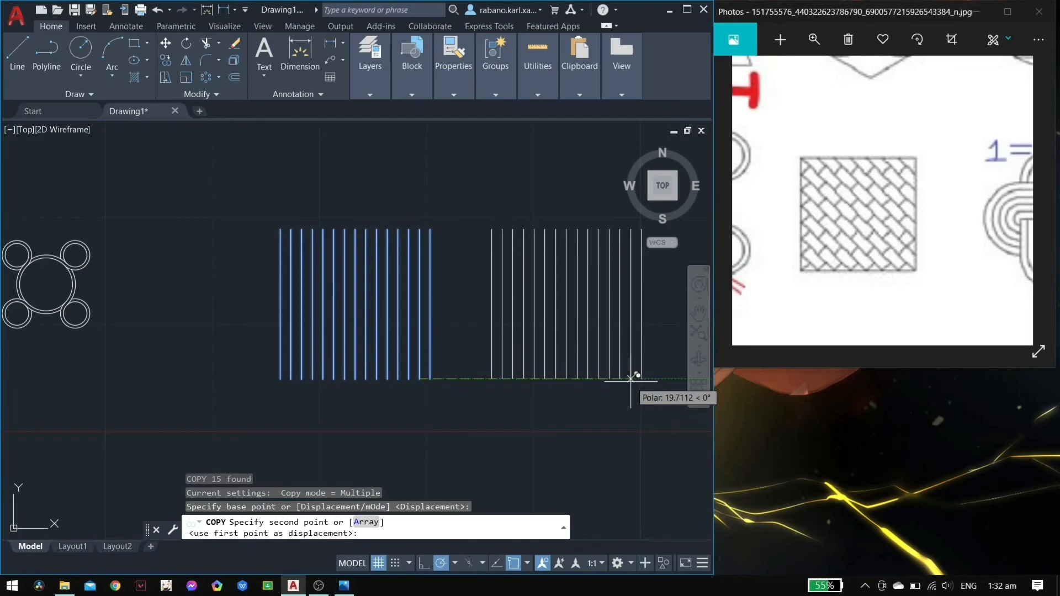
click(631, 378)
key(Escape)
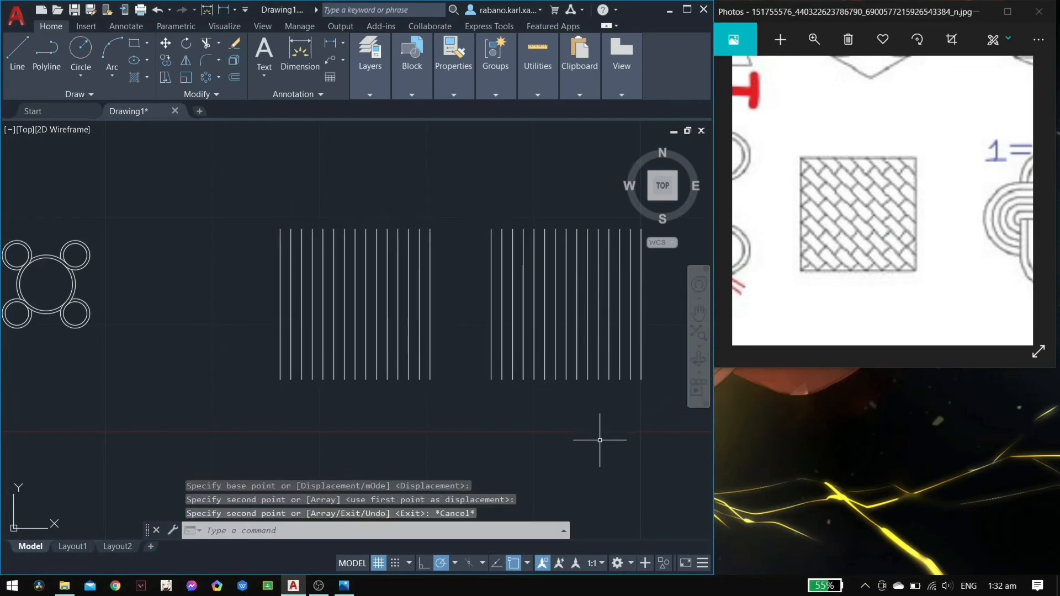
- Rotate the copied set of lines 270° about its upper-left endpoint so the lines run horizontally
middle_drag(612, 424, 478, 423)
mouse_move(582, 282)
mouse_down()
mouse_move(563, 293)
mouse_move(340, 293)
mouse_move(393, 206)
mouse_up()
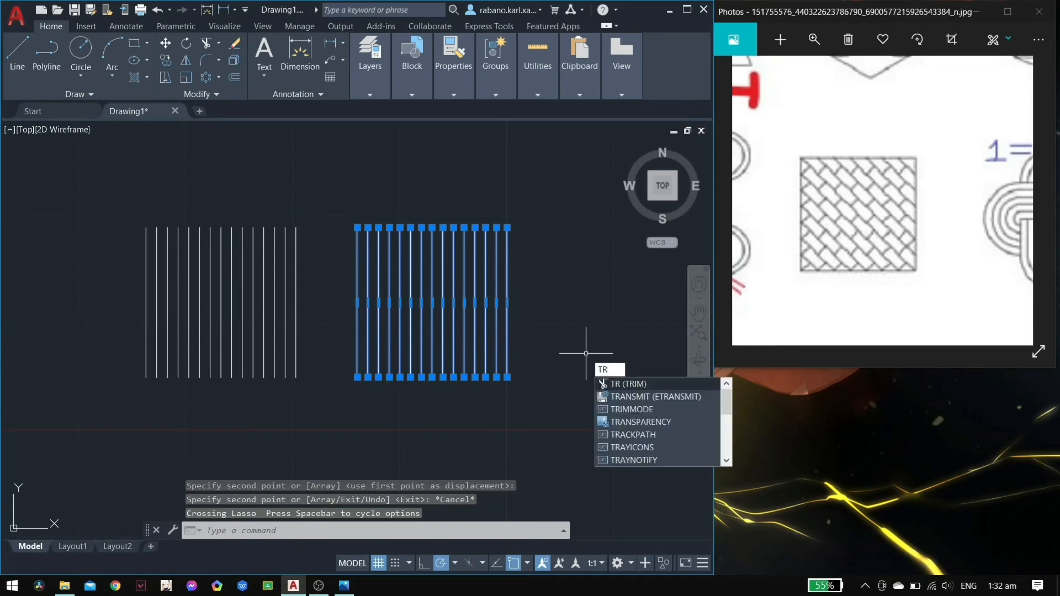
text(o)
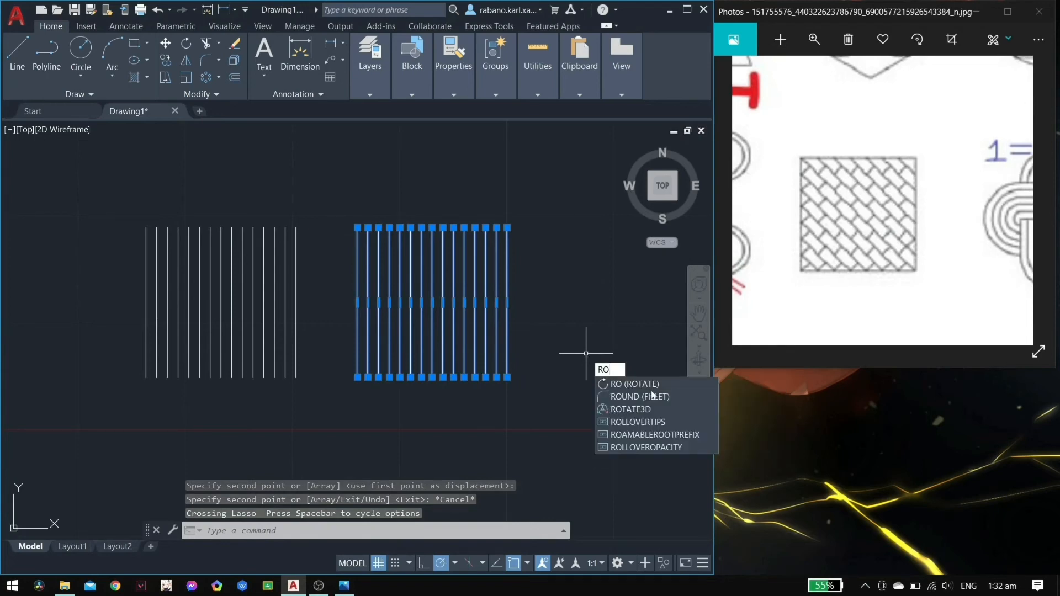
key(Return)
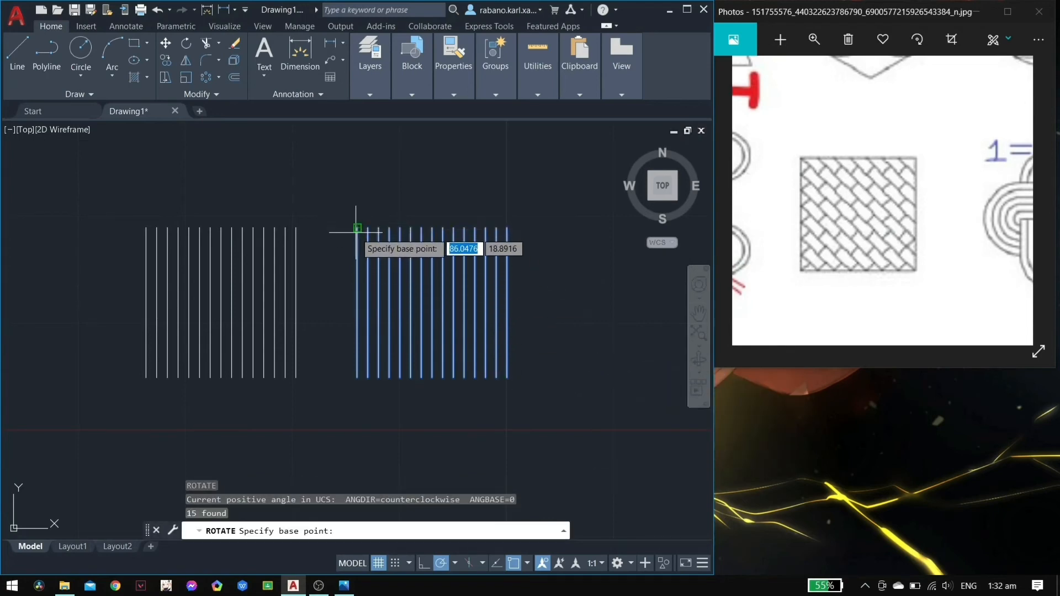
click(357, 227)
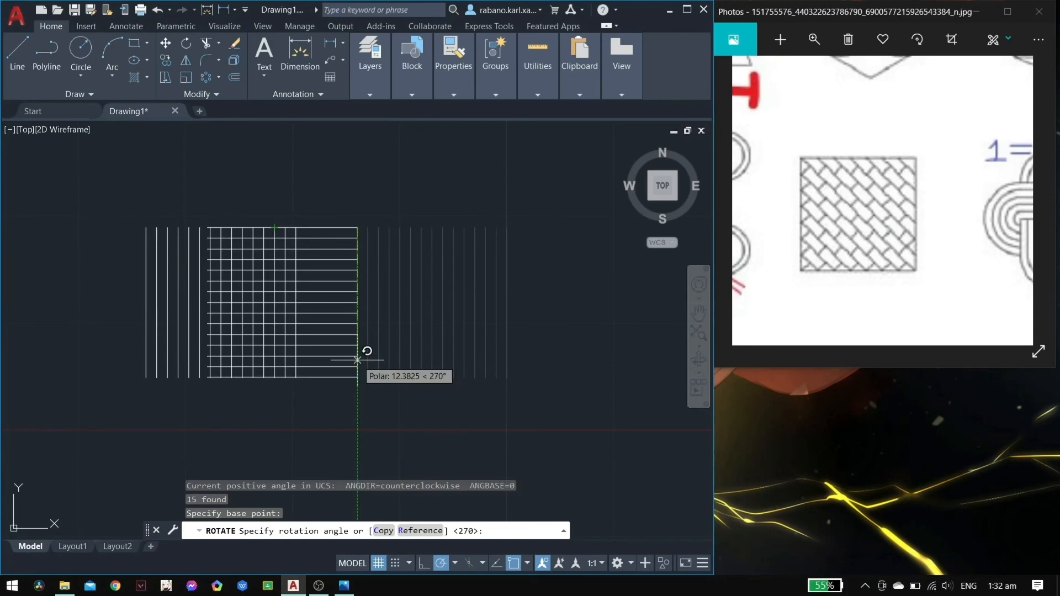
click(357, 360)
- Move the horizontal lines onto the vertical ones, matching the corners to form a square grid
middle_drag(454, 287, 511, 287)
drag(427, 224, 386, 386)
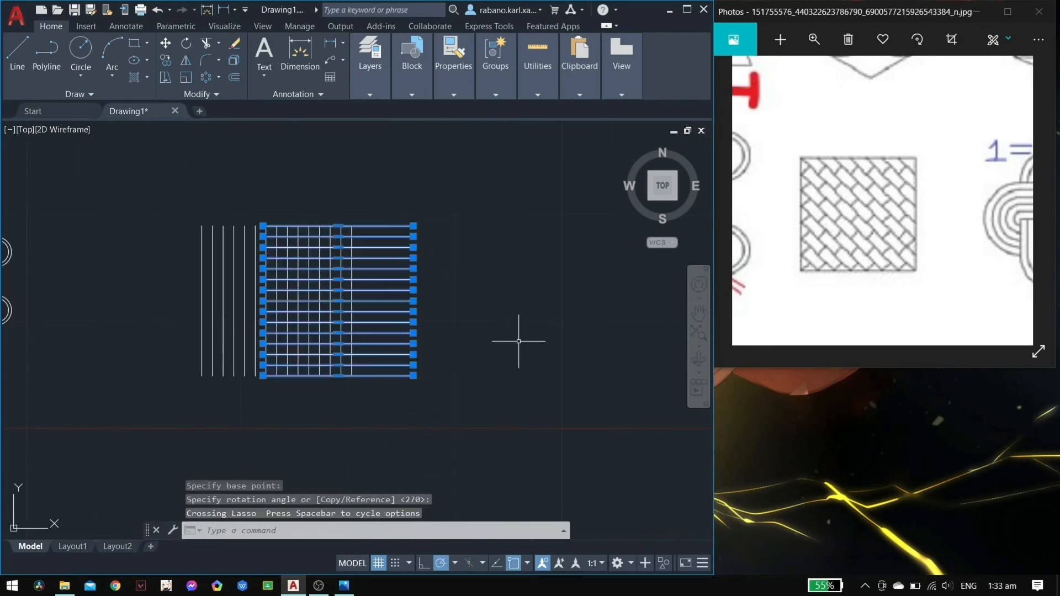
text(M)
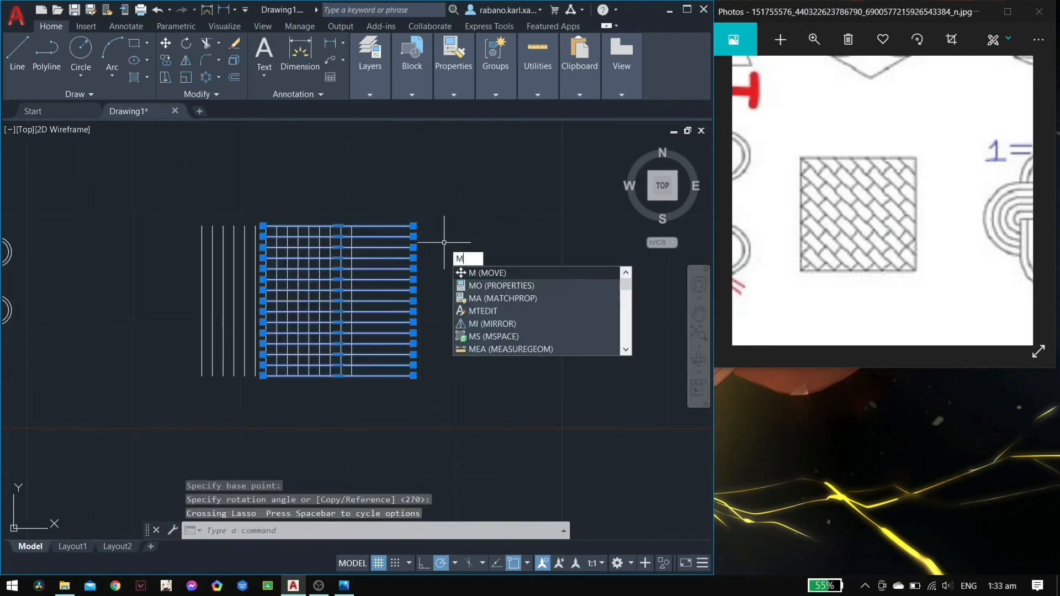
click(488, 272)
click(412, 227)
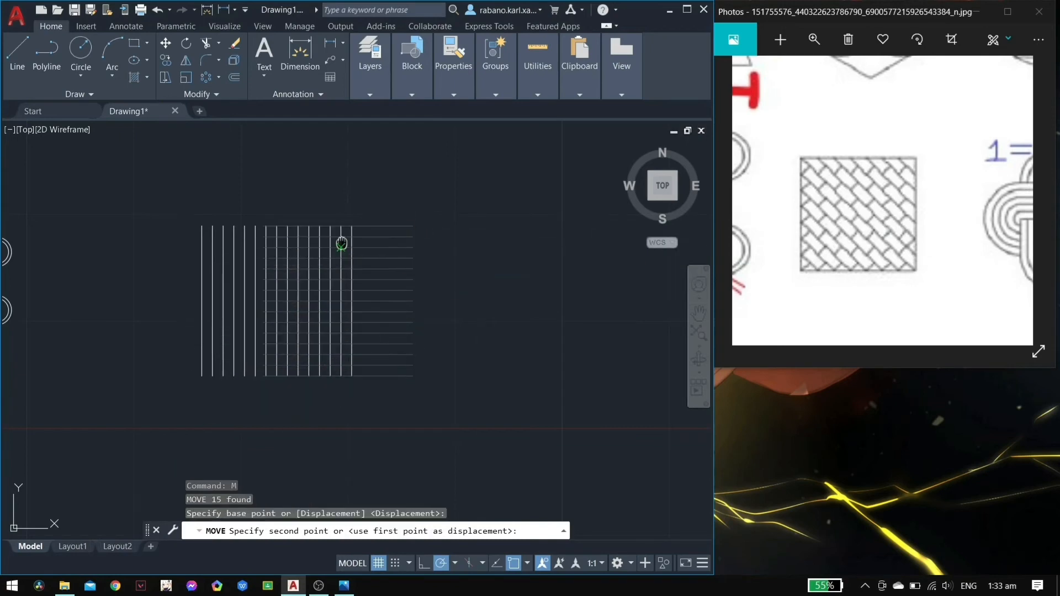
middle_drag(341, 243, 349, 301)
scroll(348, 300, up, 4)
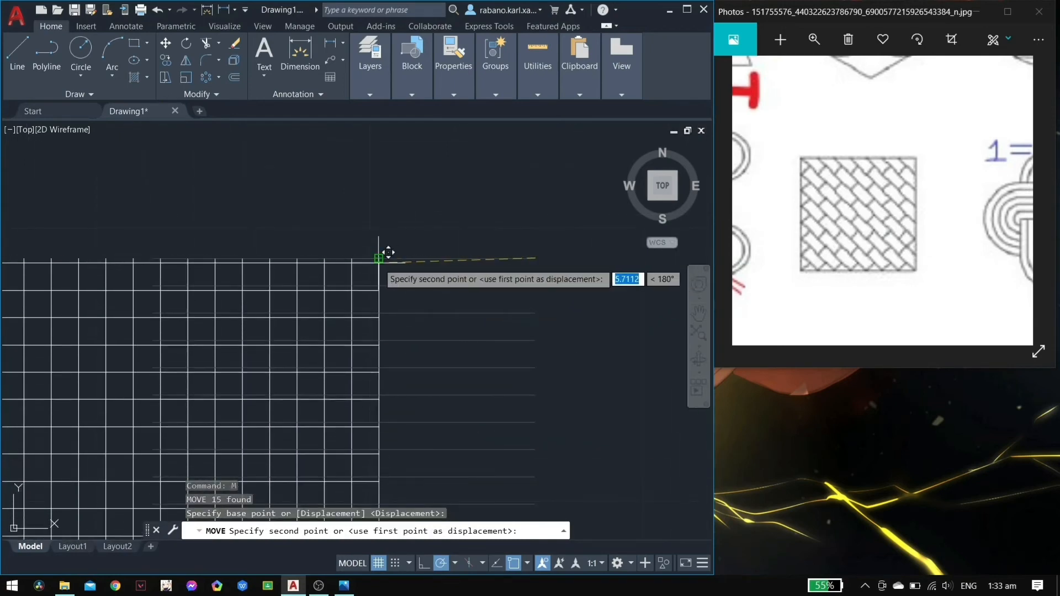
click(378, 257)
scroll(456, 303, down, 4)
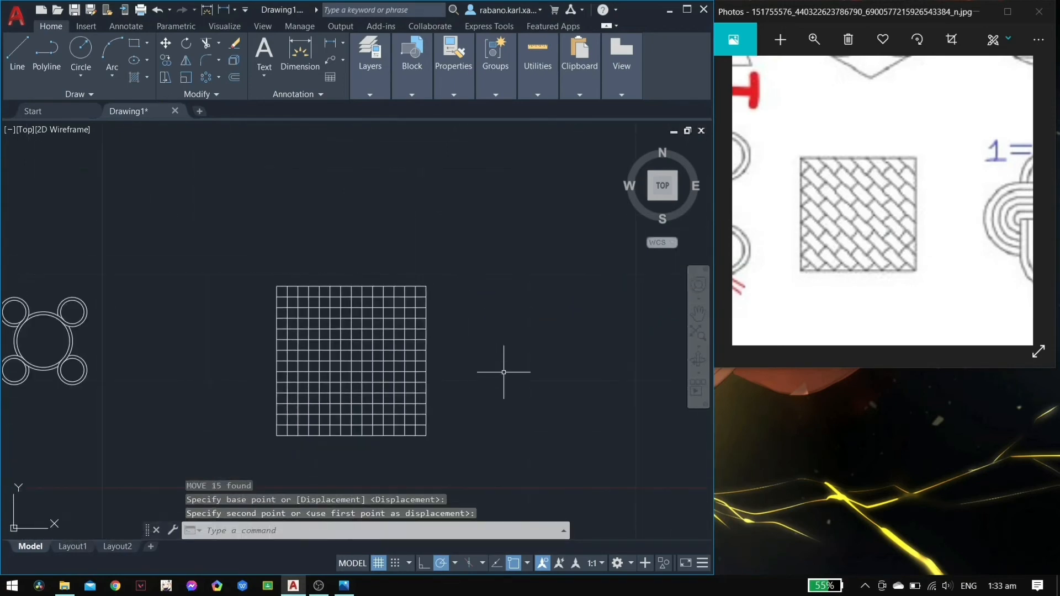
- Select the whole square grid and rotate it about its upper-right corner into a diamond
mouse_move(503, 372)
middle_down()
mouse_move(575, 348)
mouse_move(585, 288)
middle_up()
mouse_move(559, 261)
mouse_down()
mouse_move(390, 367)
mouse_move(500, 160)
mouse_move(550, 182)
mouse_up()
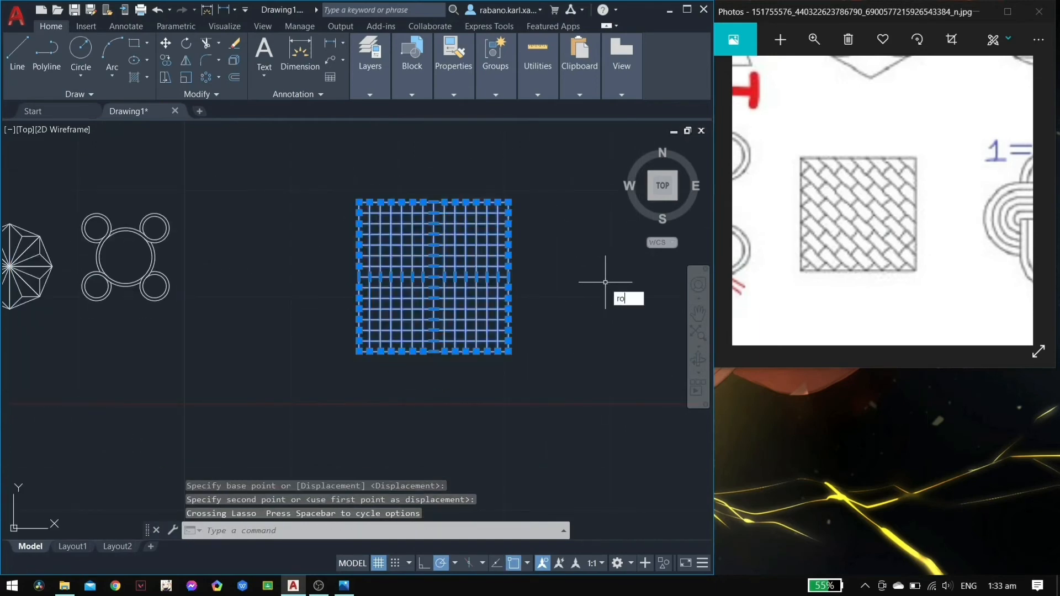
key(Return)
click(523, 202)
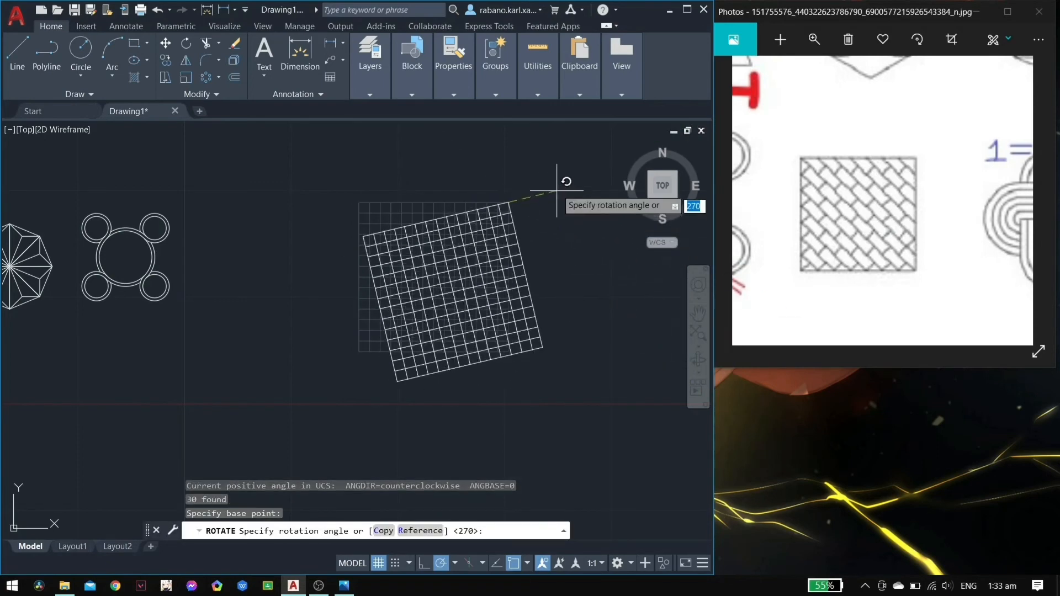
click(553, 159)
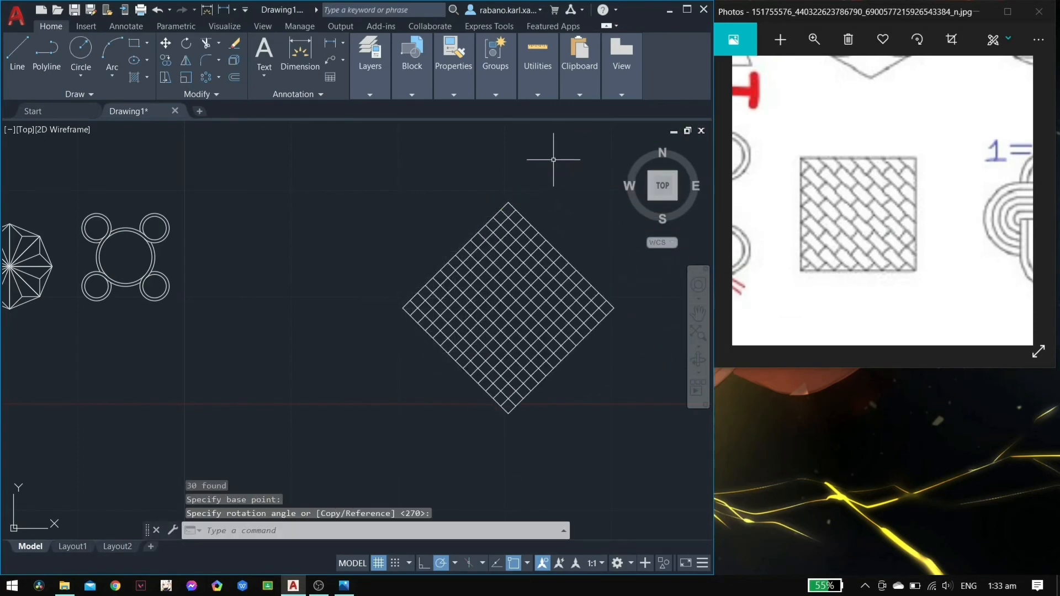
- Draw a closed square polyline about 9.9 units per side centred over the diamond grid
scroll(633, 350, up, 2)
middle_drag(627, 350, 589, 339)
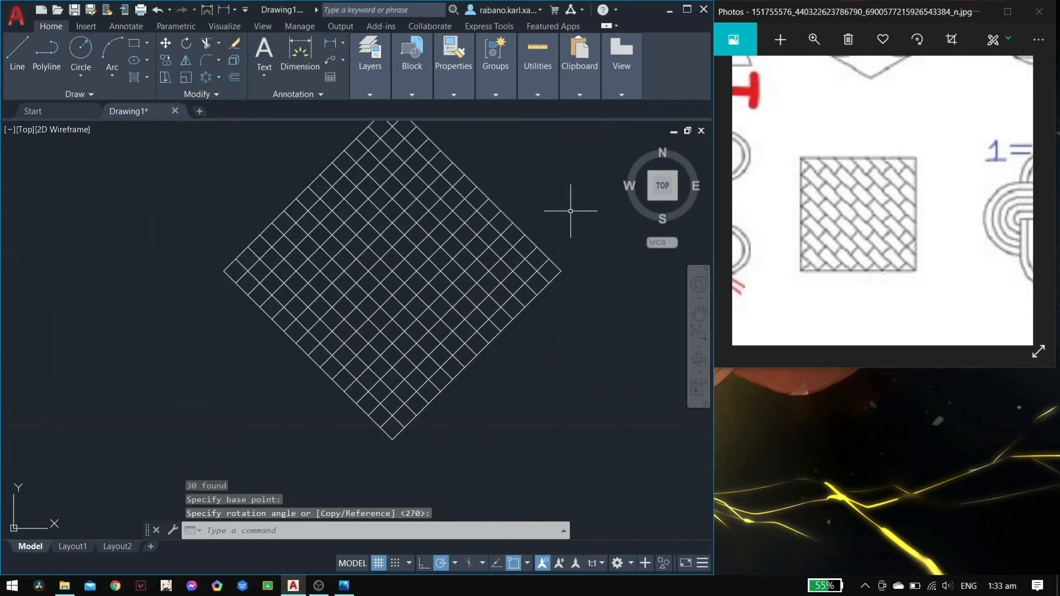
middle_drag(570, 210, 602, 268)
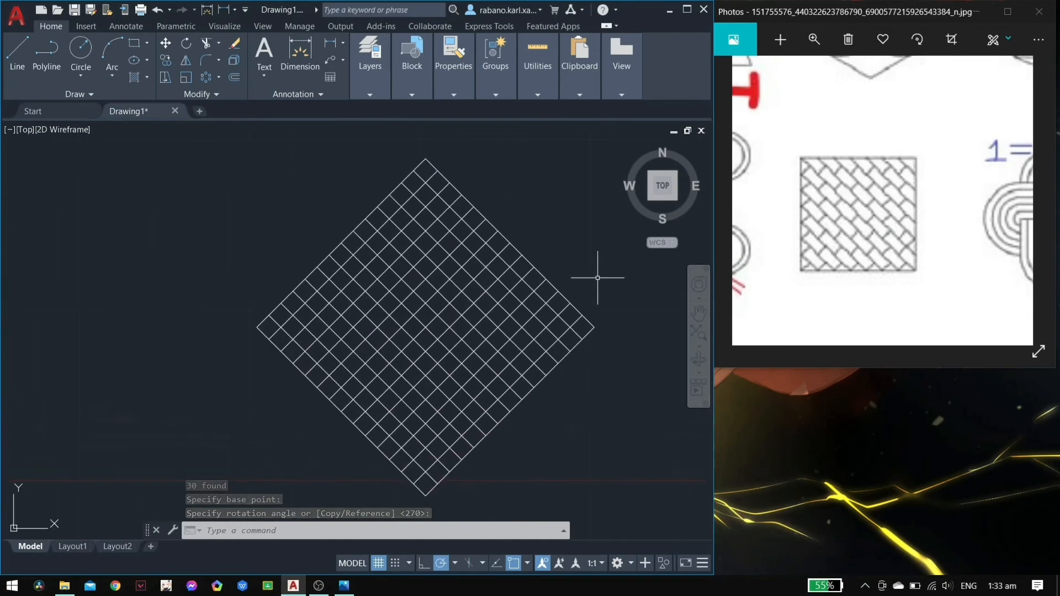
text(pl)
key(Return)
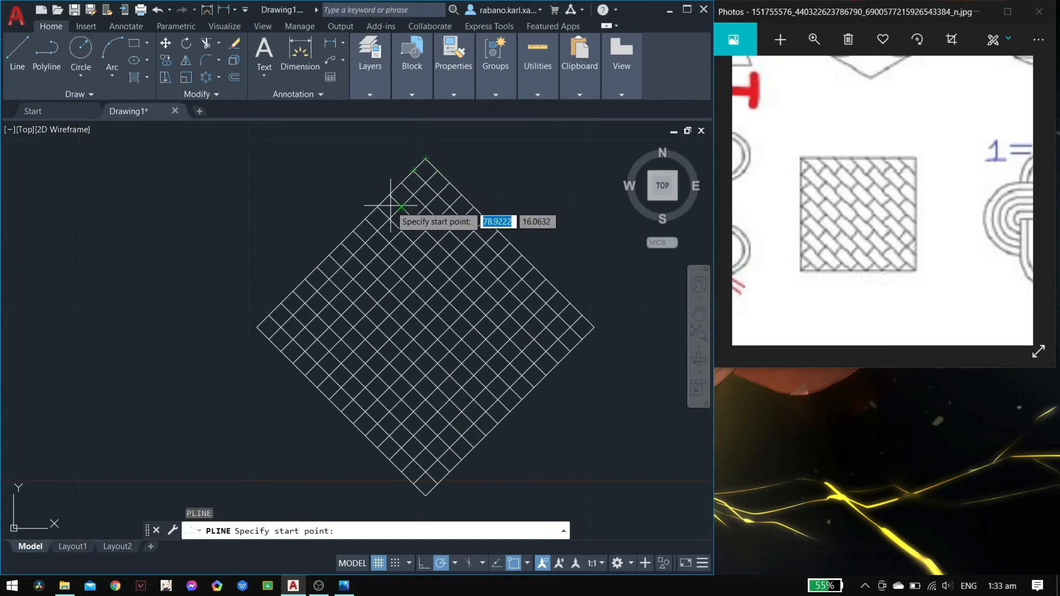
click(341, 242)
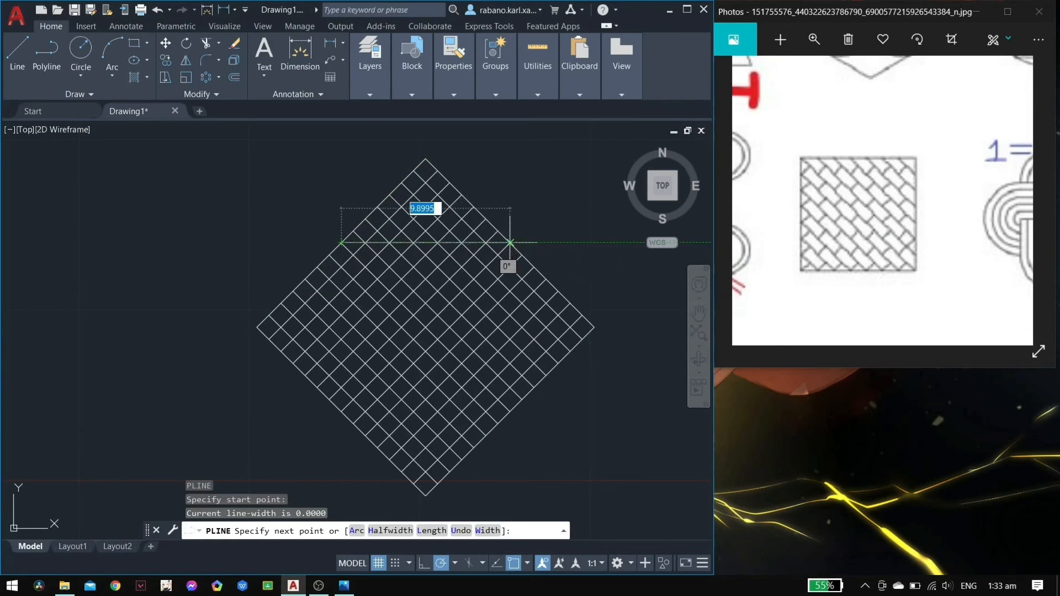
click(509, 243)
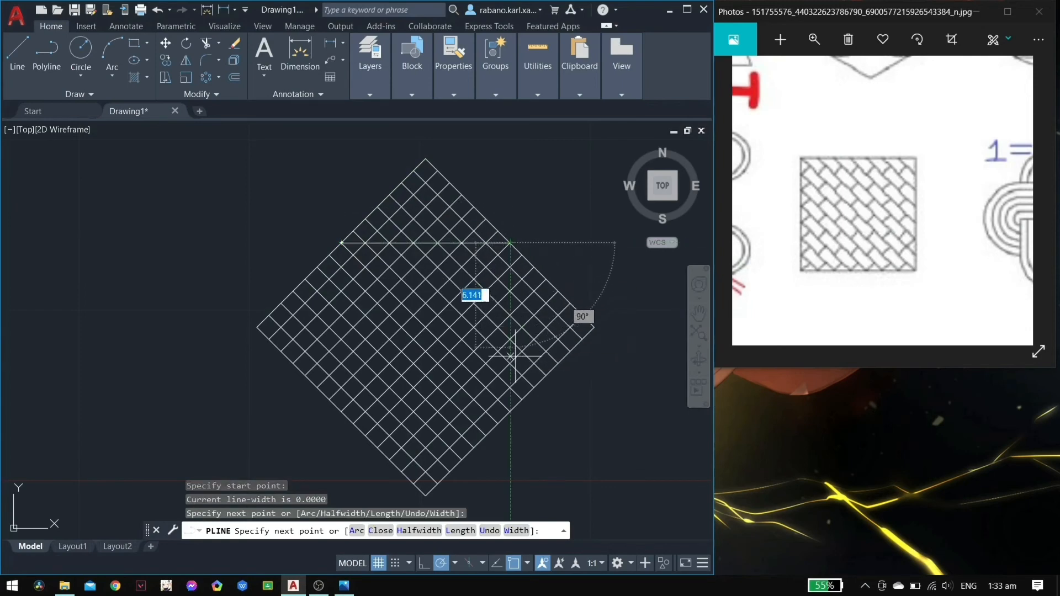
click(510, 411)
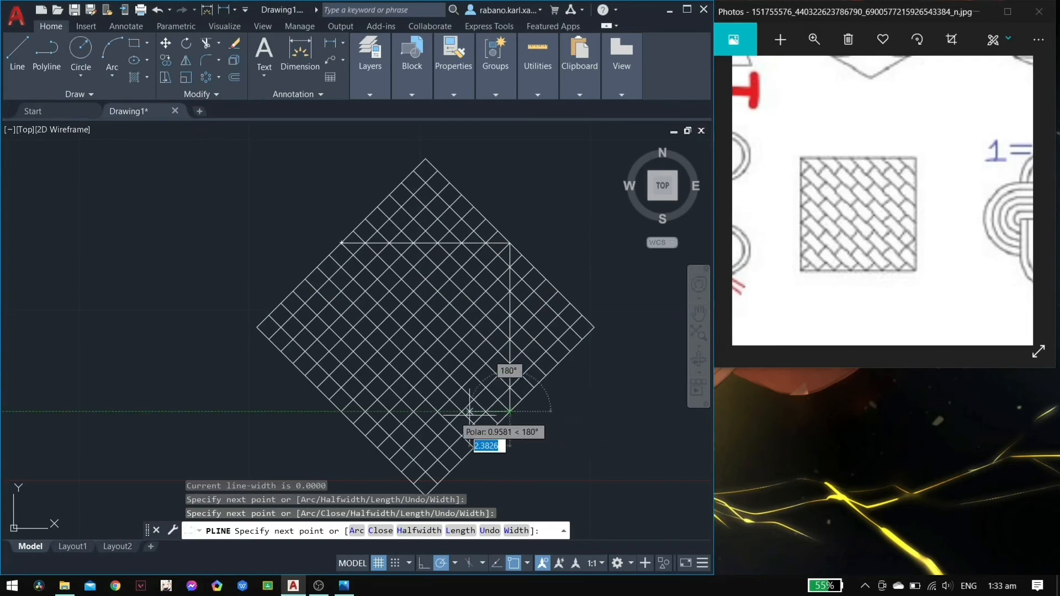
click(341, 411)
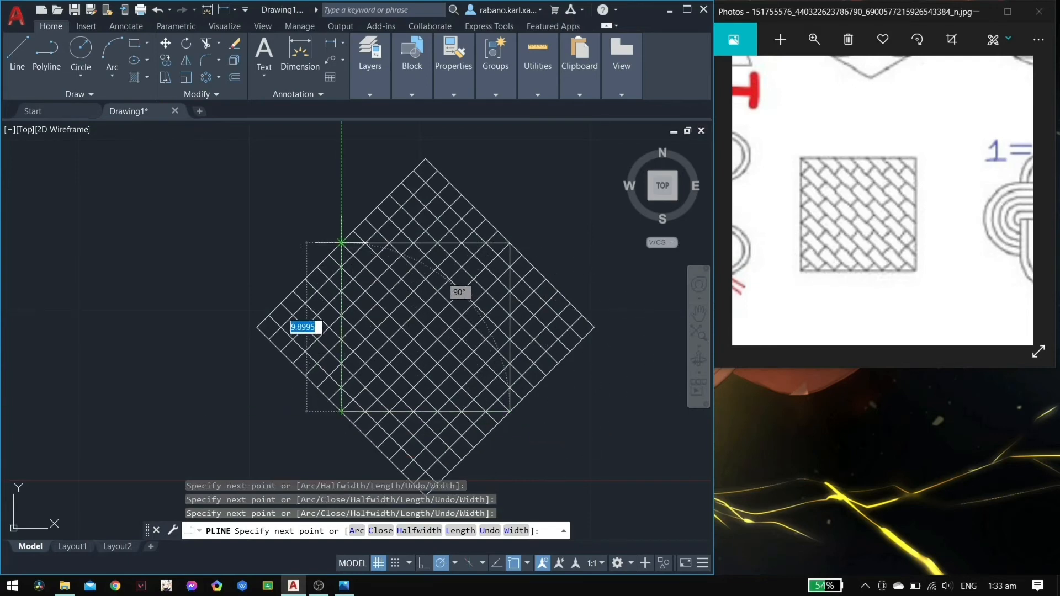
click(341, 243)
key(Escape)
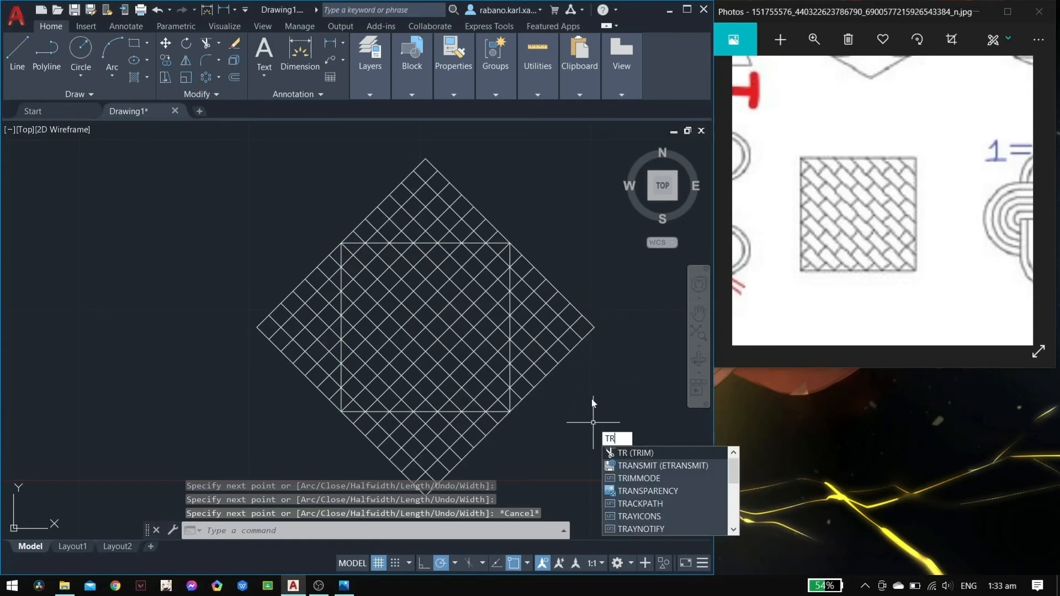
- Trim the grid lines crossing the square's right and bottom sides using fence selections
key(Return)
scroll(527, 256, up, 4)
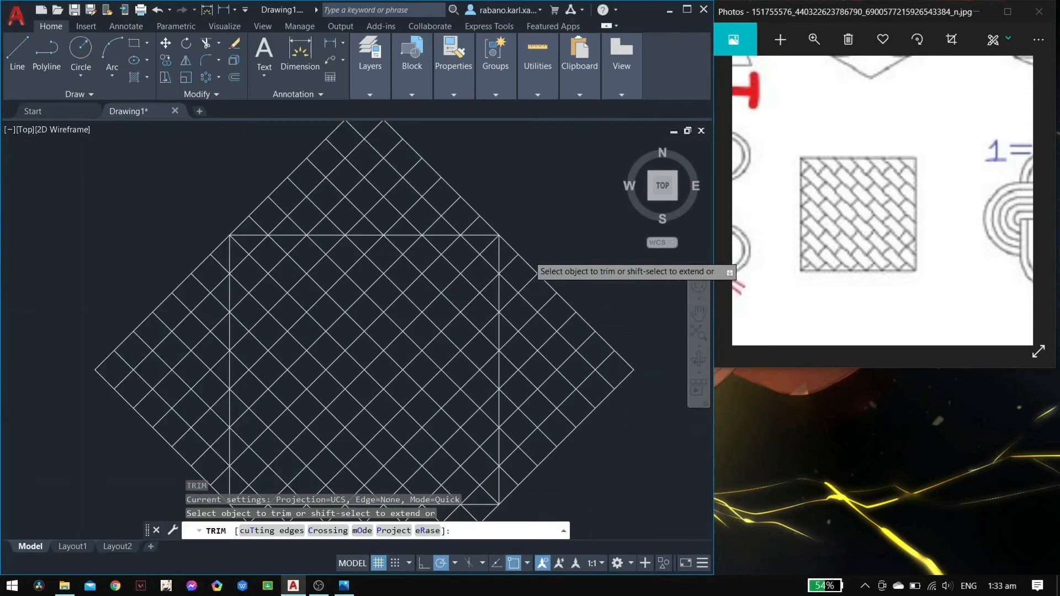
click(499, 241)
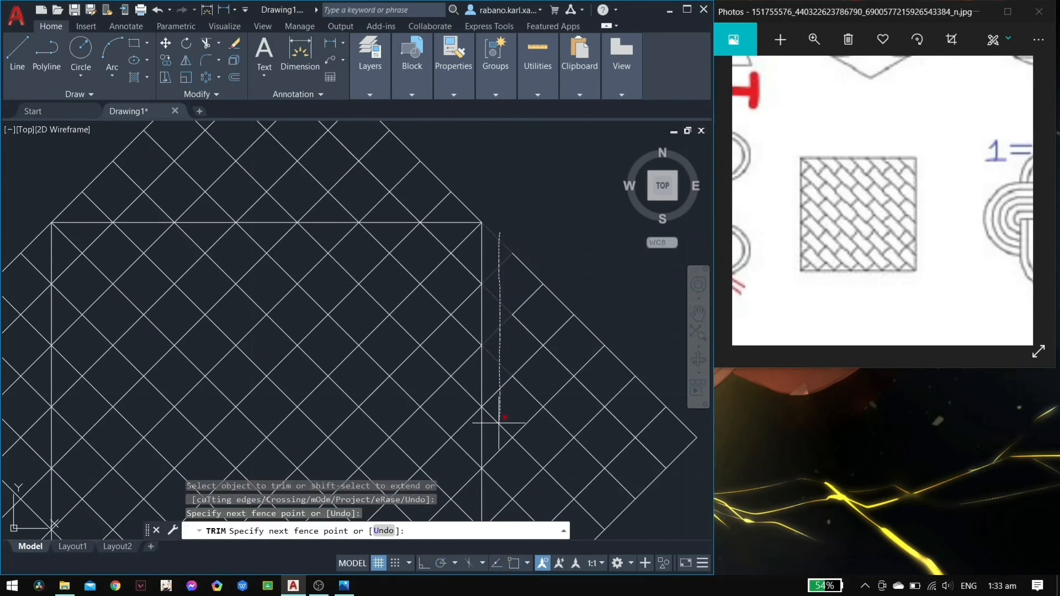
key(Return)
middle_drag(650, 502, 640, 296)
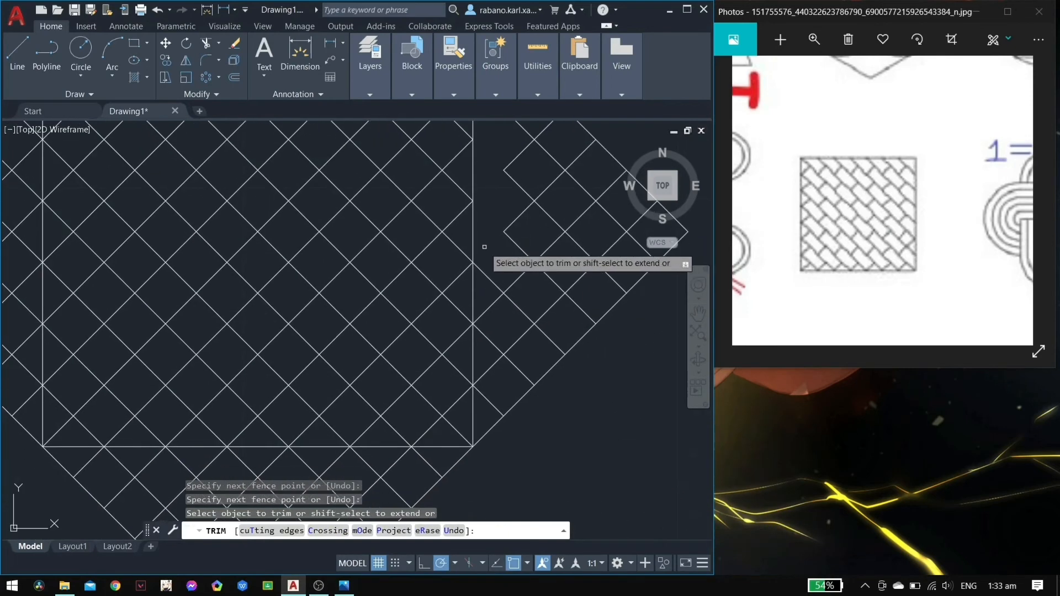
click(483, 253)
middle_drag(530, 466, 648, 335)
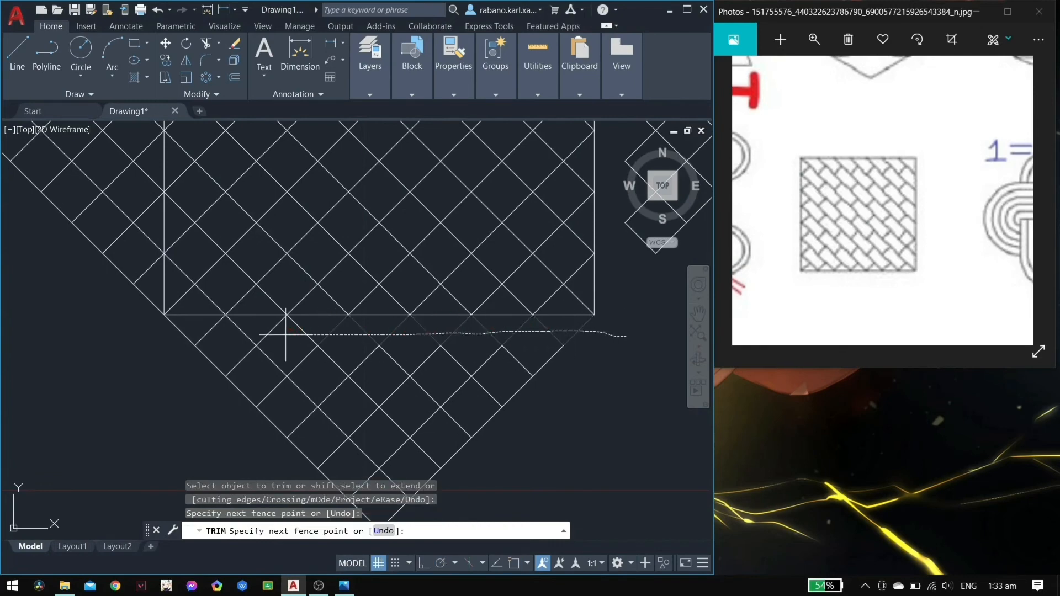
click(161, 330)
key(Return)
- Trim the grid lines crossing the square's left and top sides using fence selections
scroll(365, 323, down, 5)
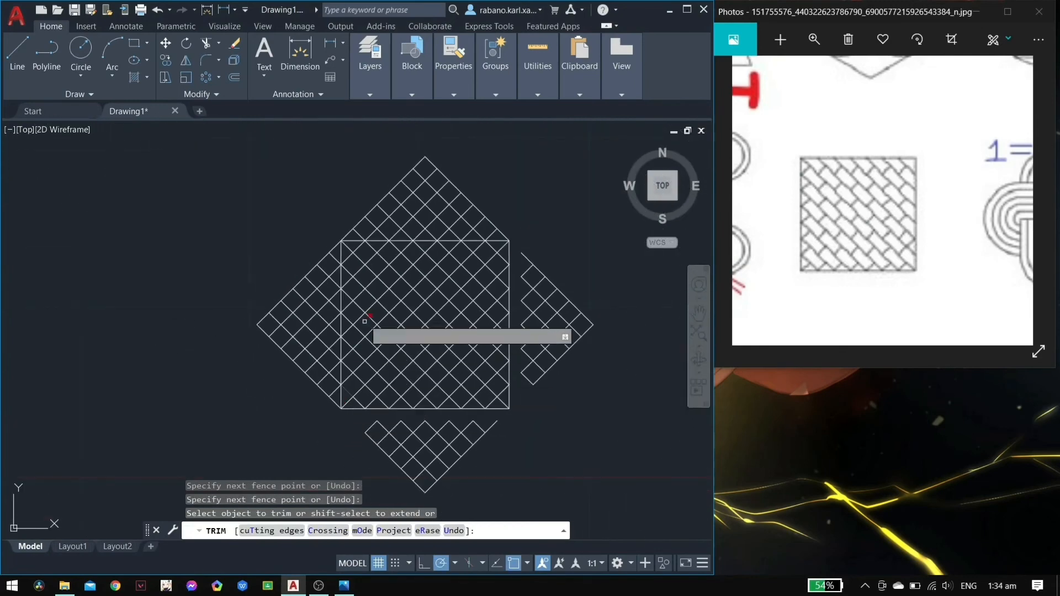
click(332, 246)
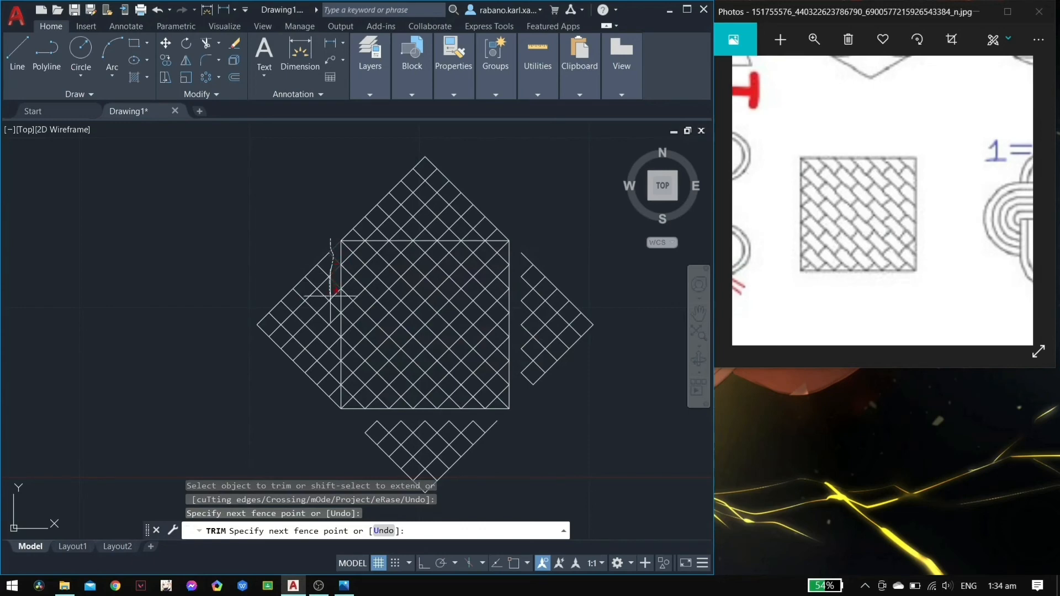
click(333, 393)
key(Return)
scroll(255, 246, up, 2)
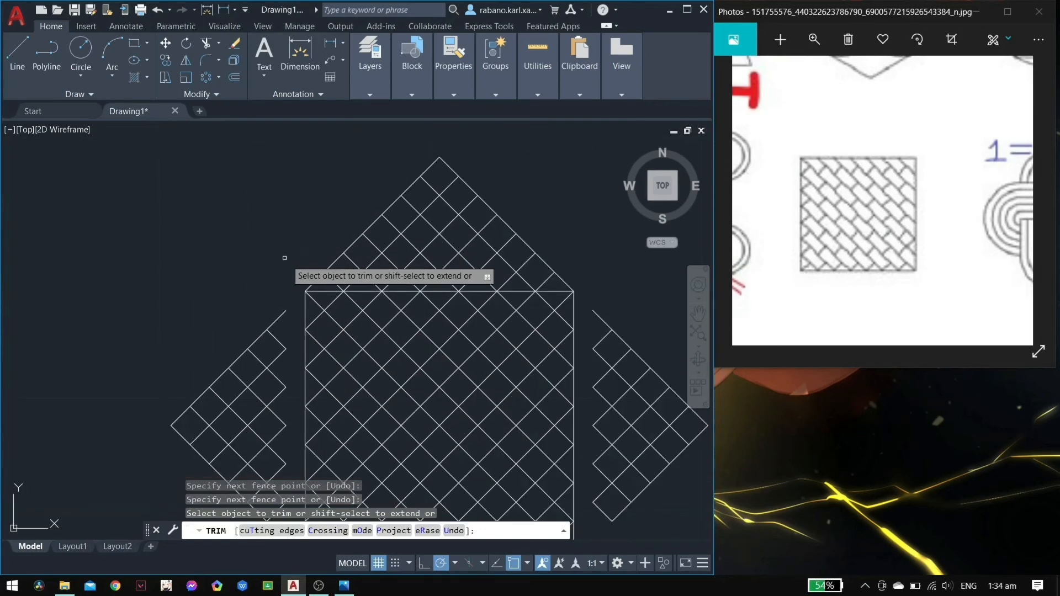
click(284, 281)
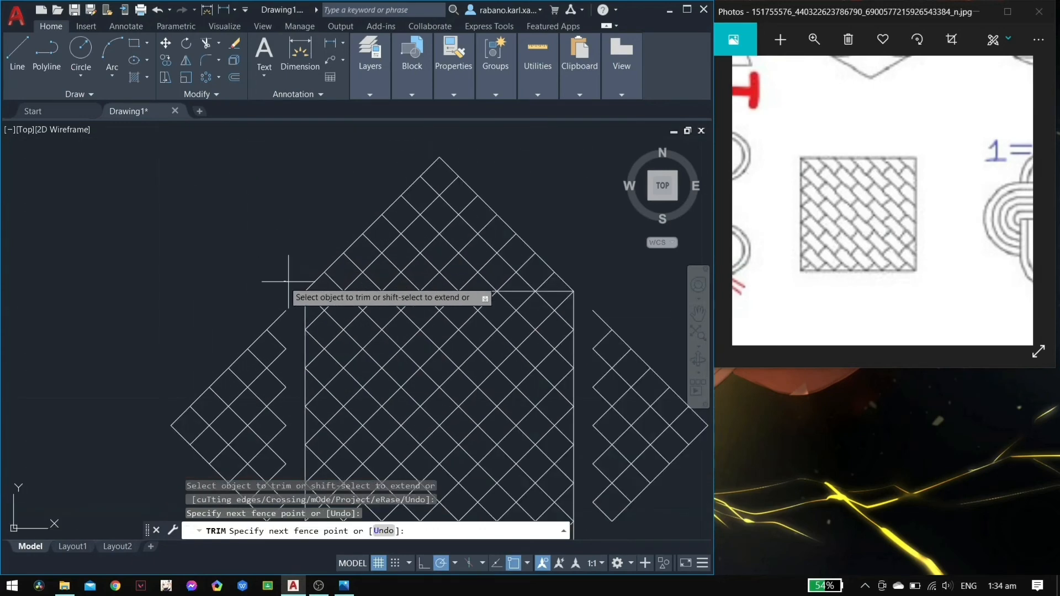
click(548, 280)
key(Return)
scroll(633, 300, down, 3)
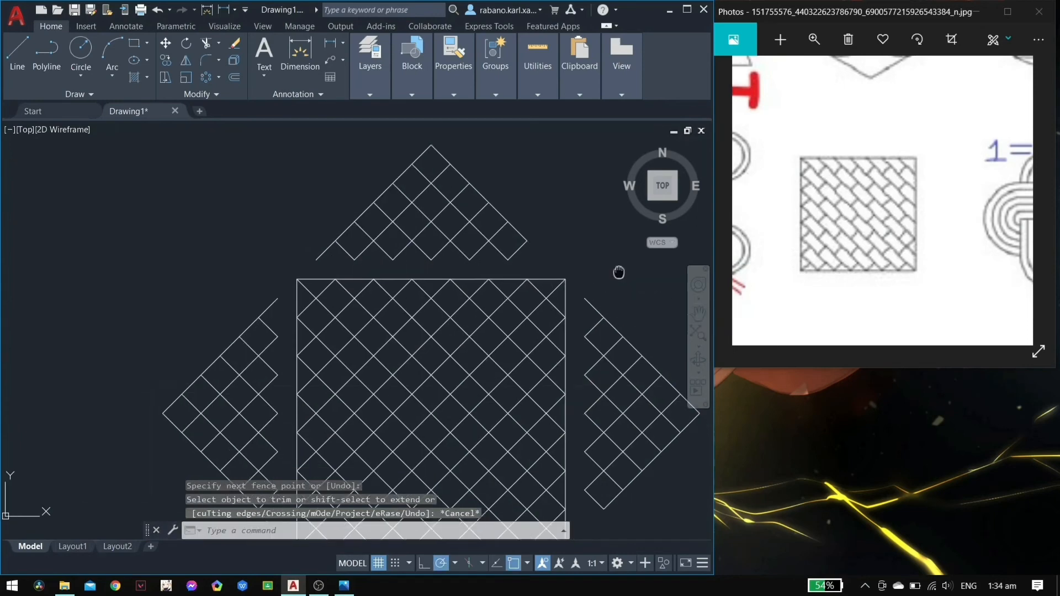
- Erase the four cut-off grid pieces and the leftover stray segment outside the square
mouse_move(574, 251)
mouse_down()
mouse_move(641, 404)
mouse_move(634, 279)
mouse_move(569, 293)
mouse_move(565, 309)
mouse_up()
drag(644, 367, 582, 385)
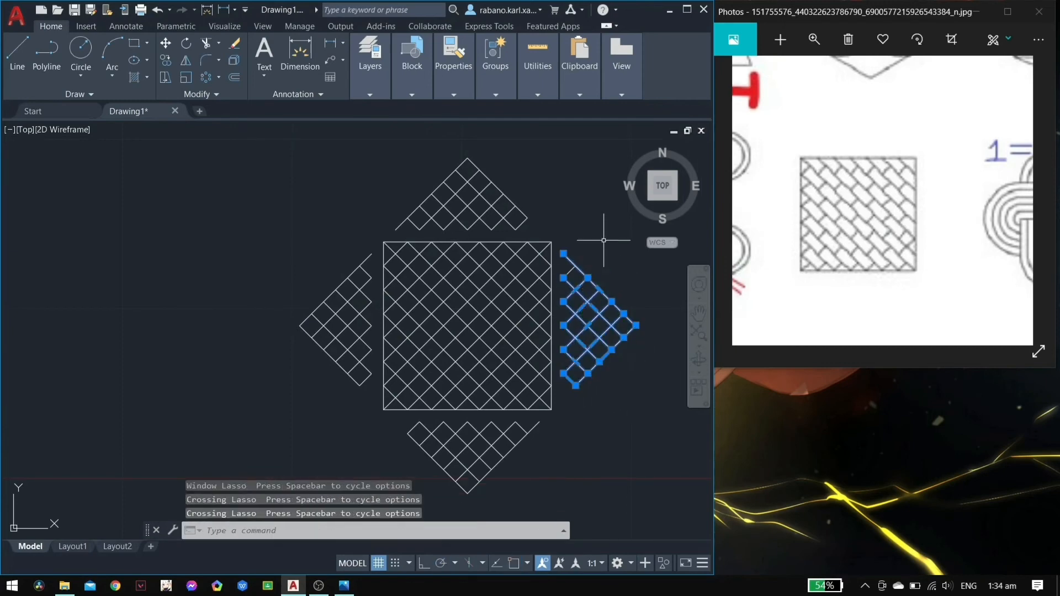
drag(536, 190, 516, 210)
drag(406, 214, 405, 214)
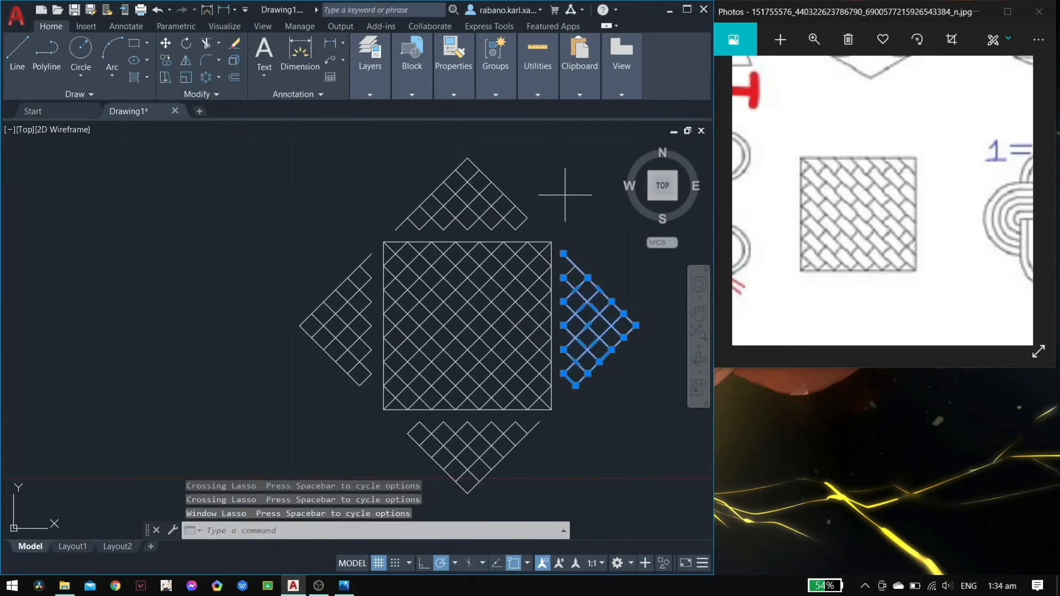
mouse_move(560, 194)
mouse_down()
mouse_move(390, 221)
mouse_move(383, 186)
mouse_up()
mouse_move(371, 407)
mouse_down()
mouse_move(343, 386)
mouse_move(338, 237)
mouse_move(377, 228)
mouse_up()
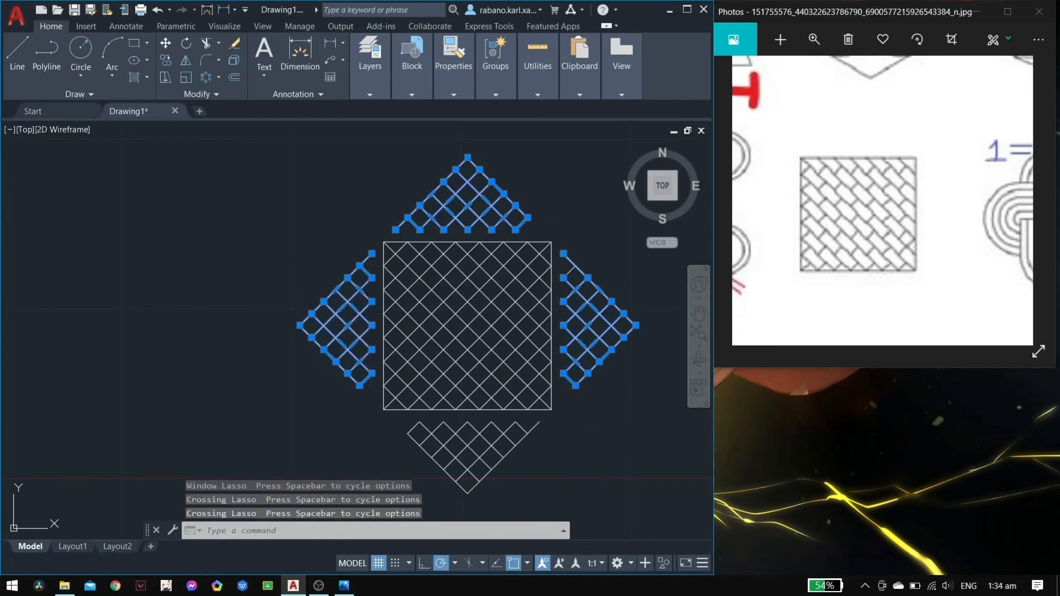
mouse_move(558, 421)
mouse_down()
mouse_move(461, 485)
mouse_move(403, 438)
mouse_move(449, 440)
mouse_up()
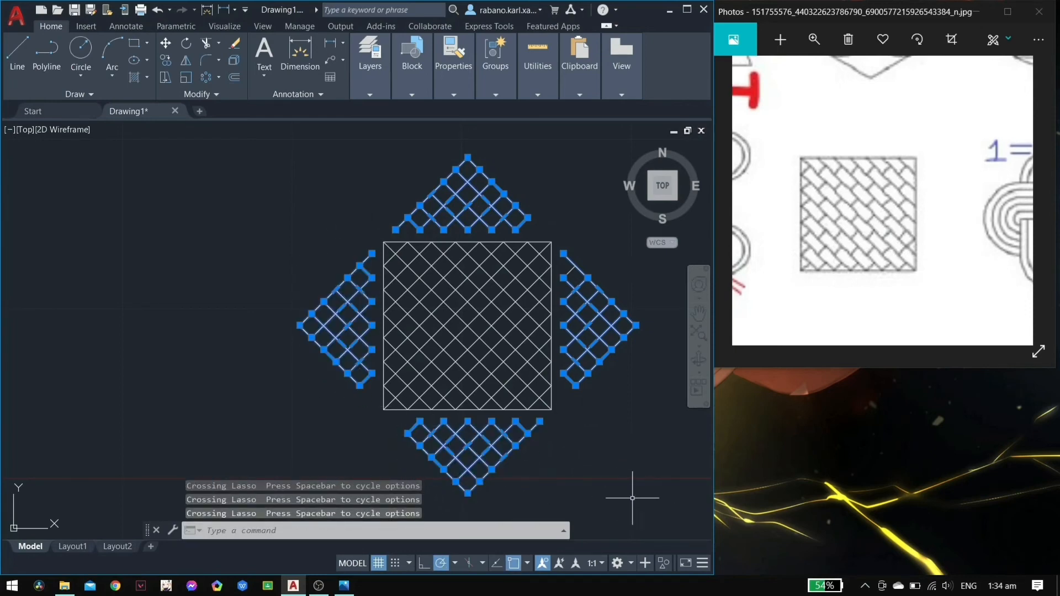
key(Return)
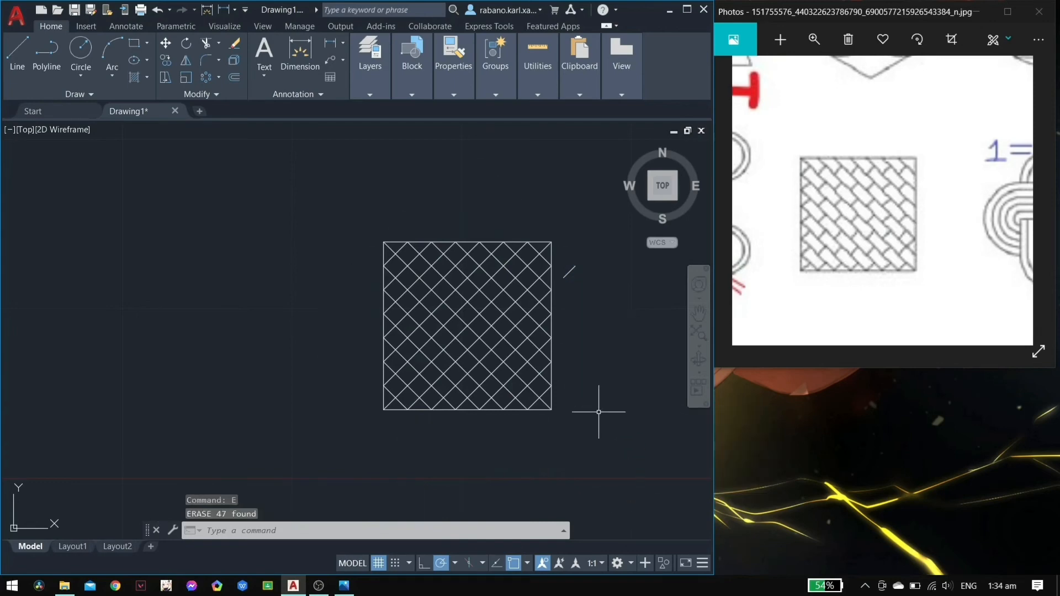
mouse_move(596, 283)
mouse_down()
mouse_move(576, 262)
mouse_move(626, 267)
mouse_up()
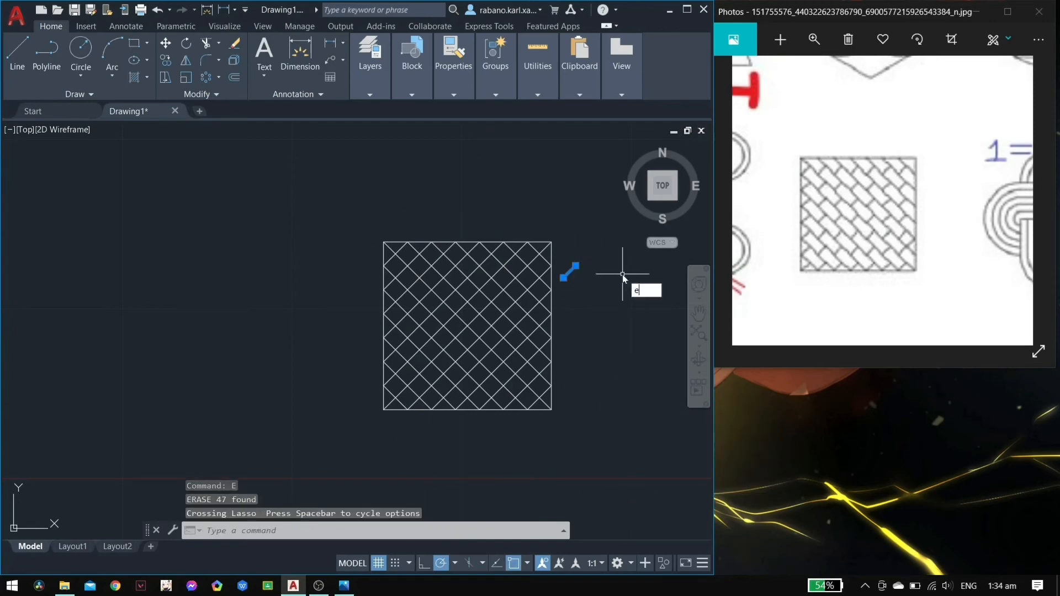
key(Return)
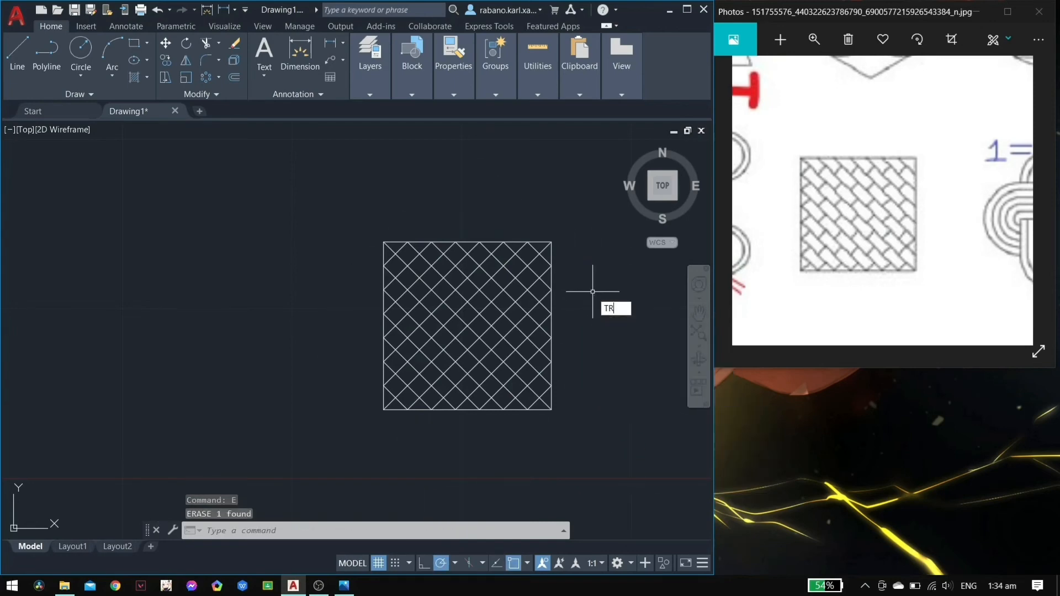
- Trim short segments along the square's top row to start the woven hatch pattern
key(Return)
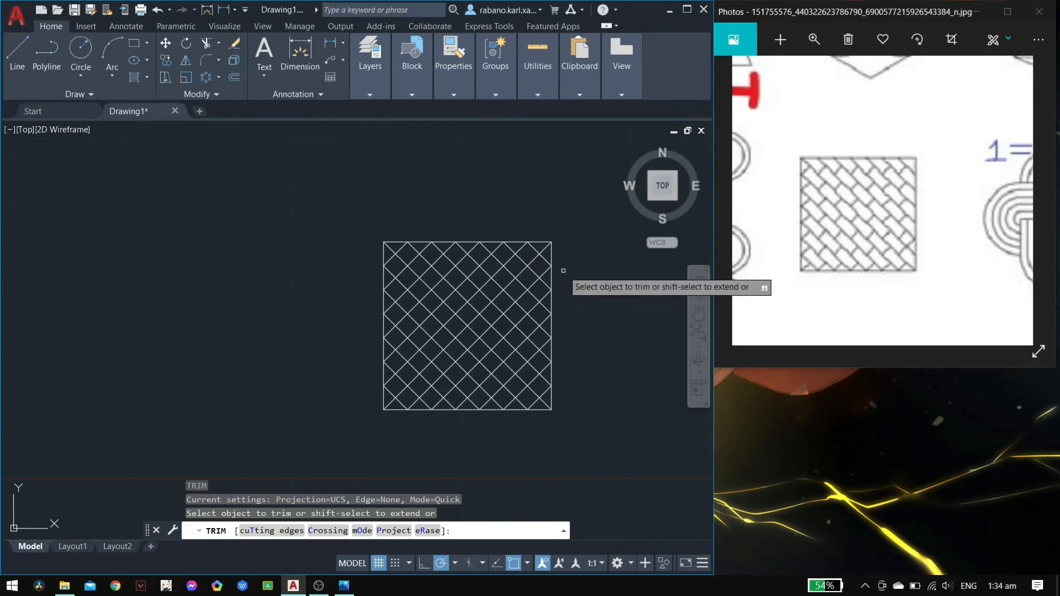
scroll(561, 267, up, 2)
click(535, 238)
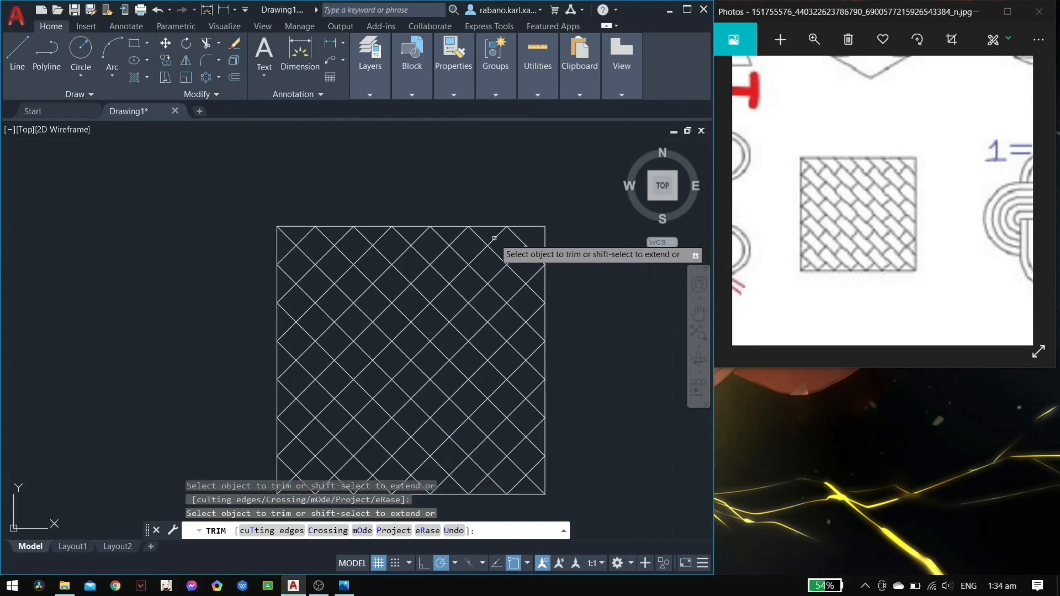
click(380, 239)
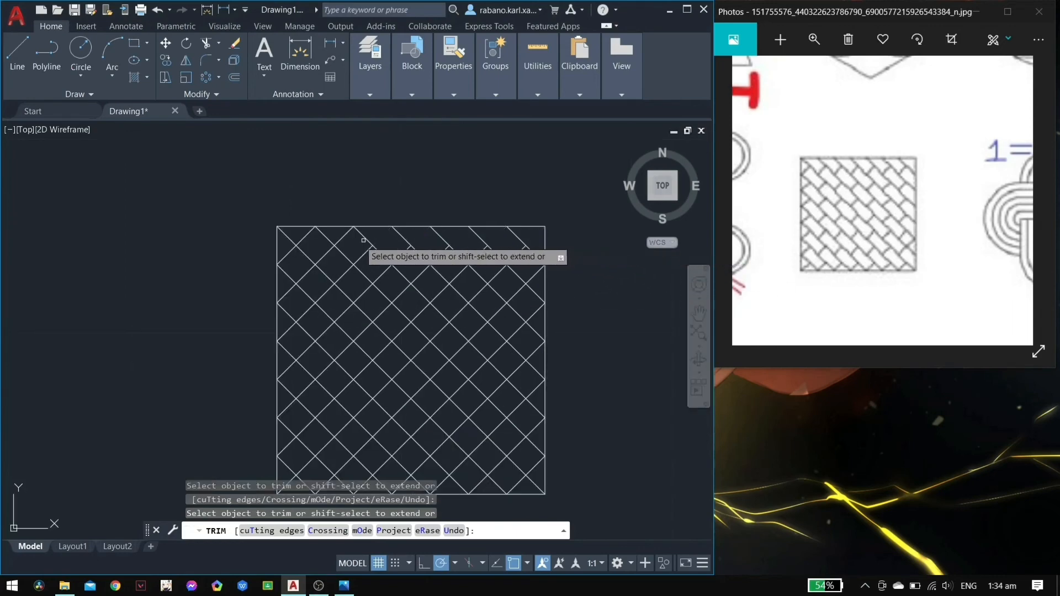
click(342, 238)
key(Return)
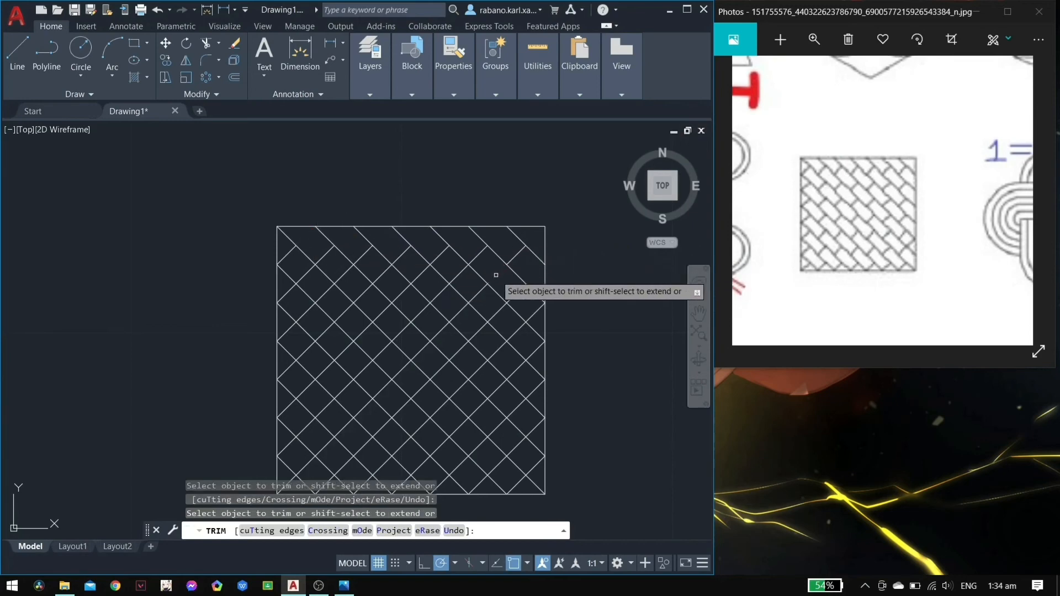
- Trim alternating short segments row by row across the grid to continue the woven crosshatch pattern inside the square
click(422, 275)
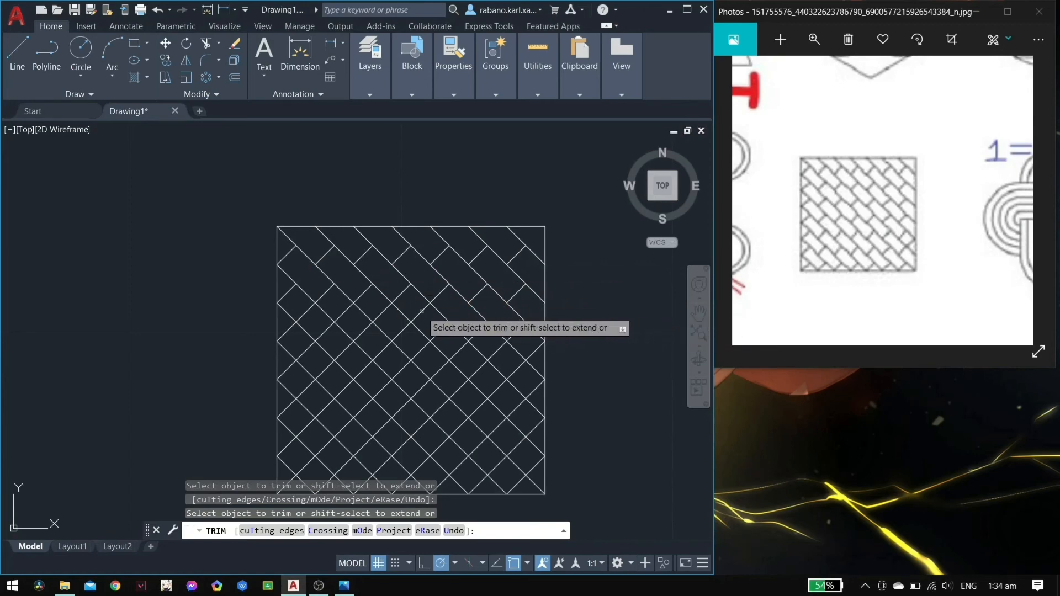
click(382, 313)
click(345, 313)
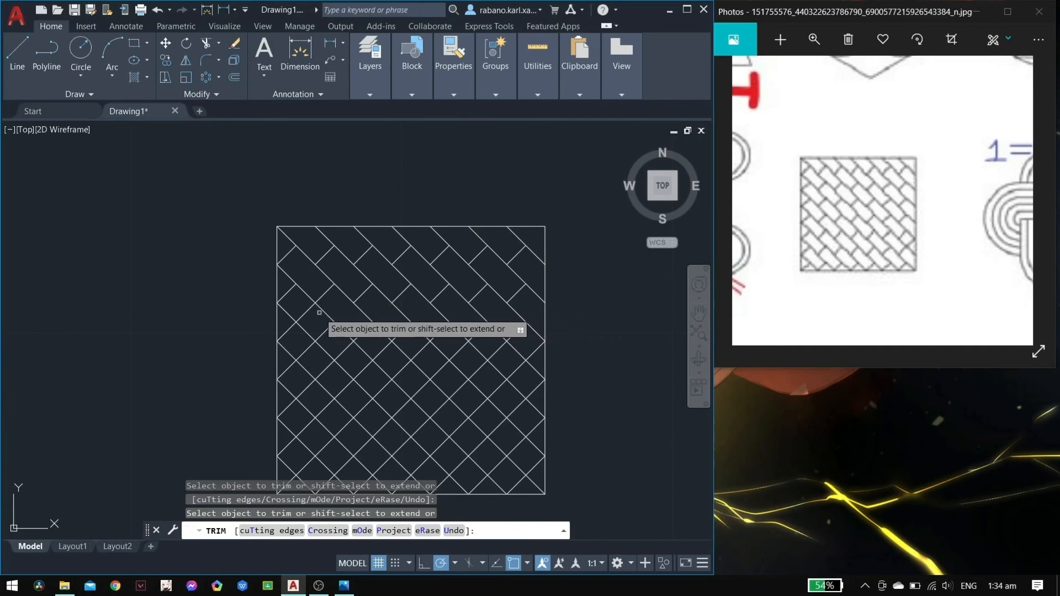
click(307, 312)
click(532, 354)
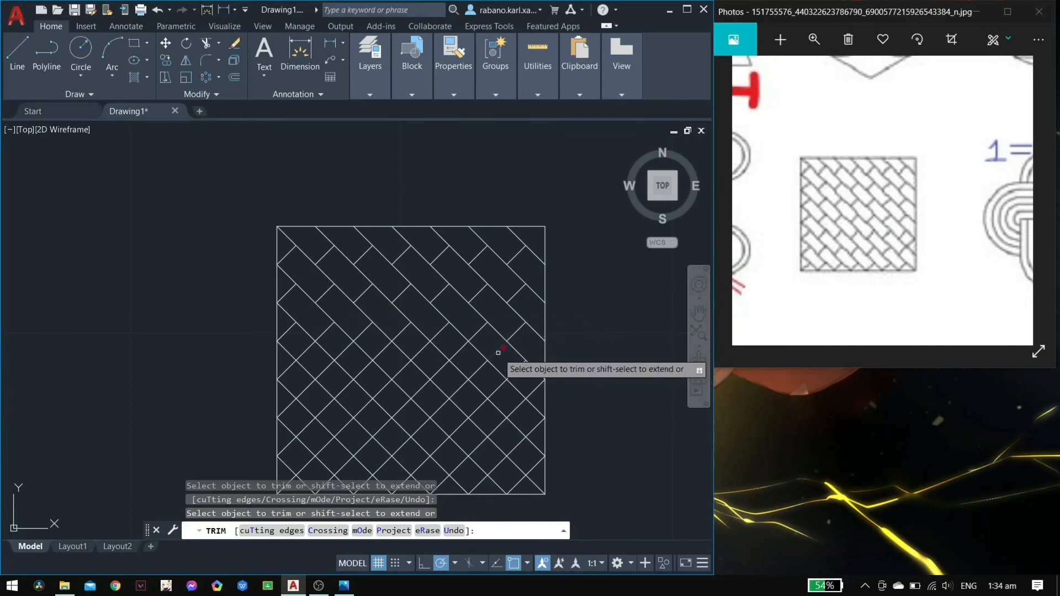
click(497, 352)
click(458, 352)
click(418, 352)
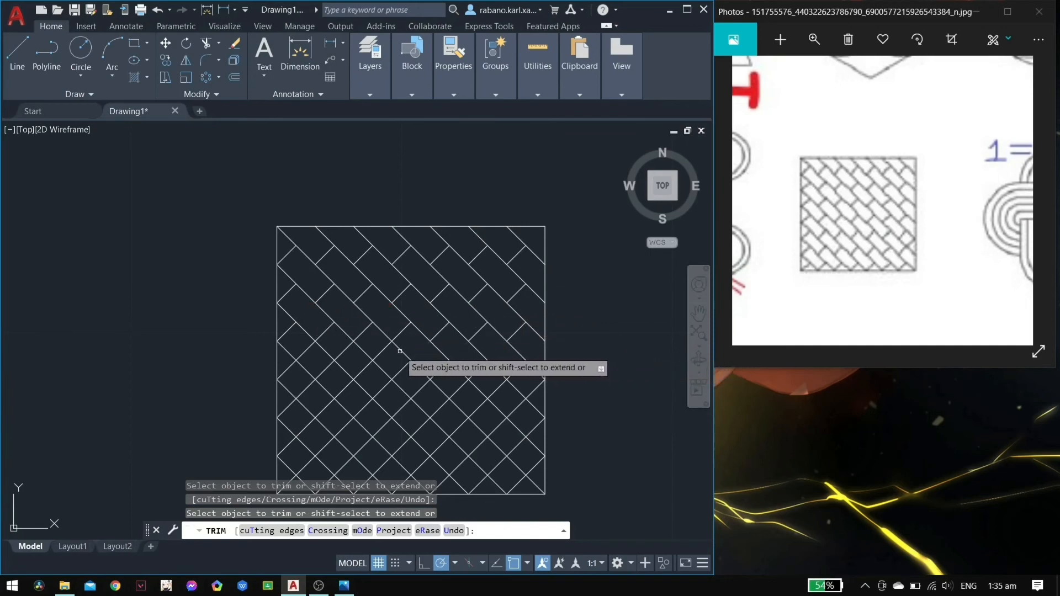
click(383, 350)
click(343, 351)
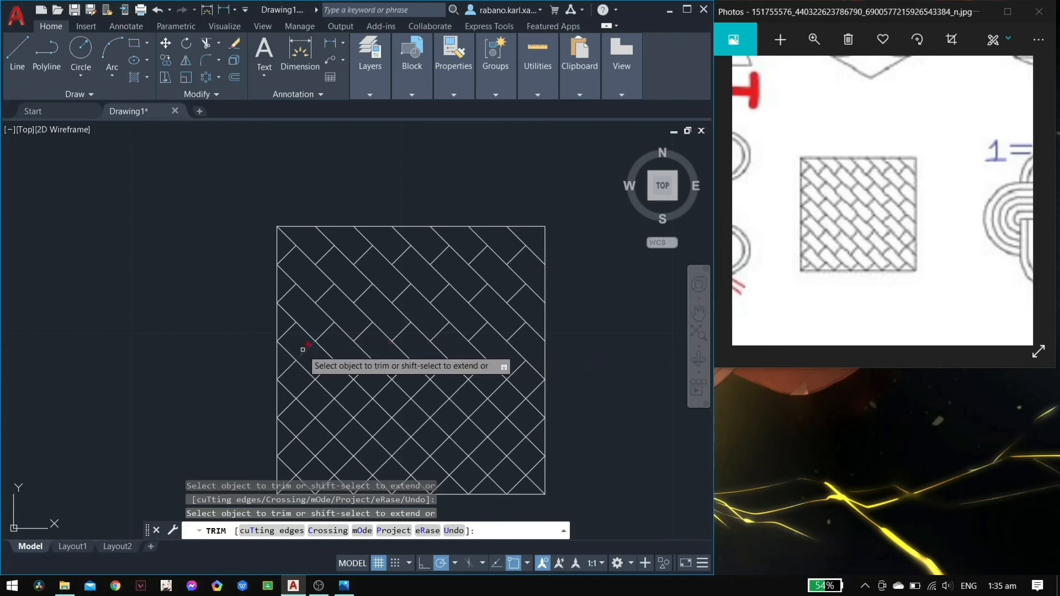
click(304, 350)
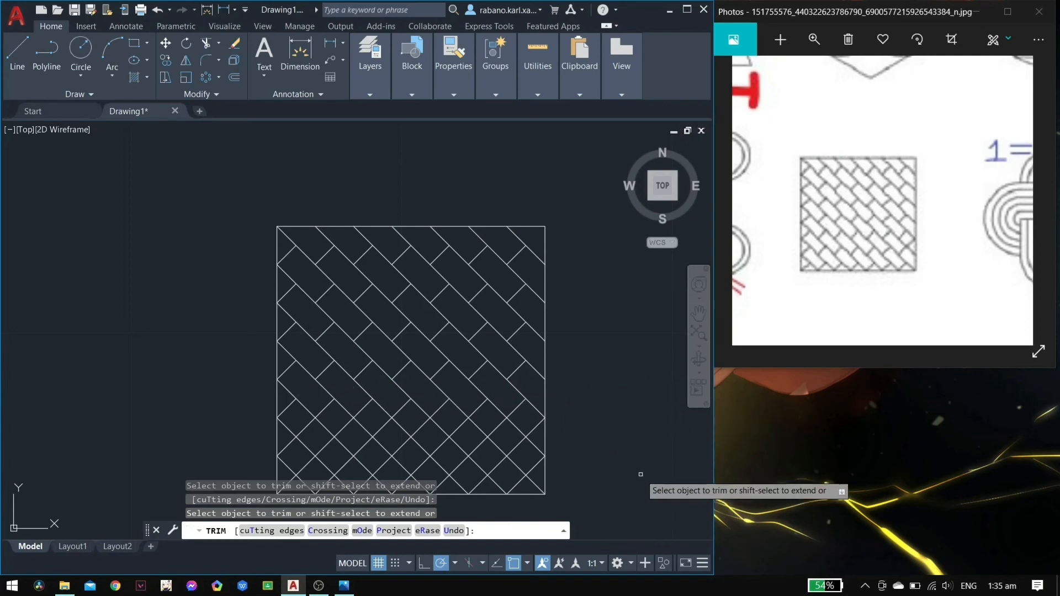
middle_drag(630, 444, 635, 377)
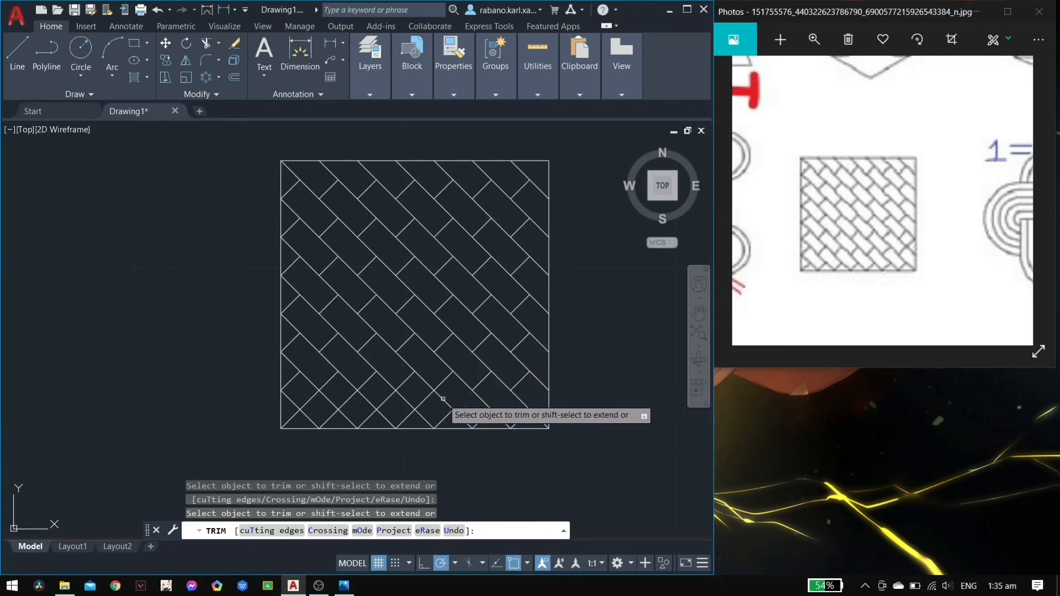
drag(346, 398, 335, 398)
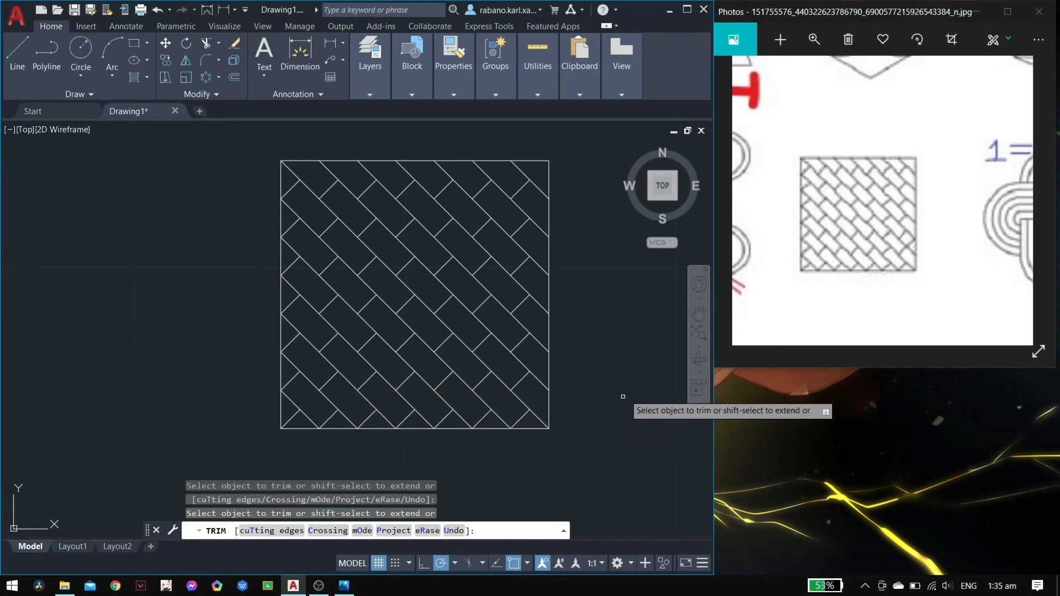
- Scroll the reference photo to the interlaced knot figure labelled 1= and exit the Trim command
scroll(650, 369, down, 2)
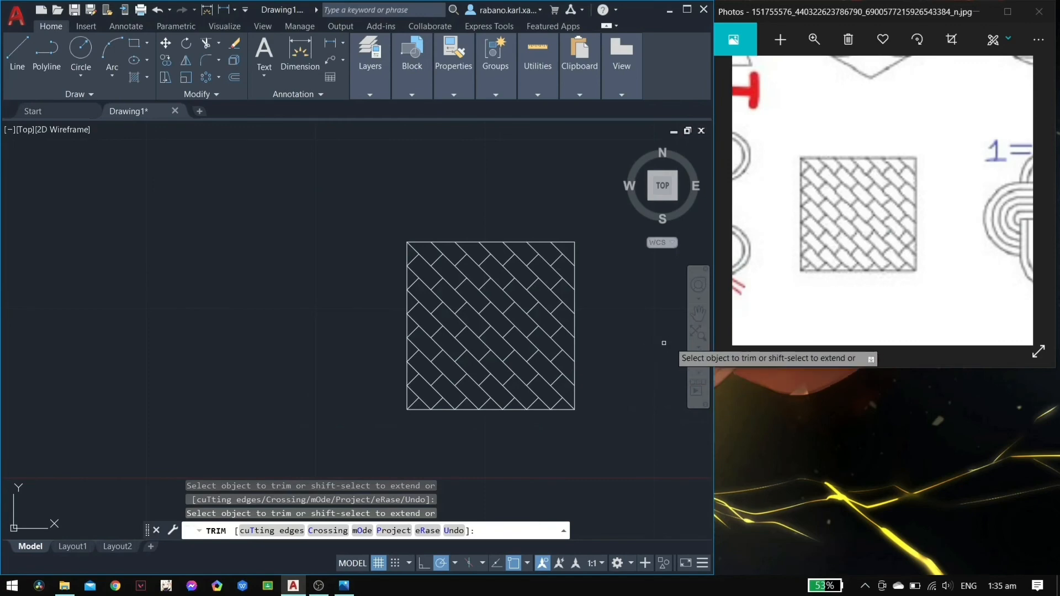
drag(852, 269, 810, 278)
drag(936, 273, 812, 262)
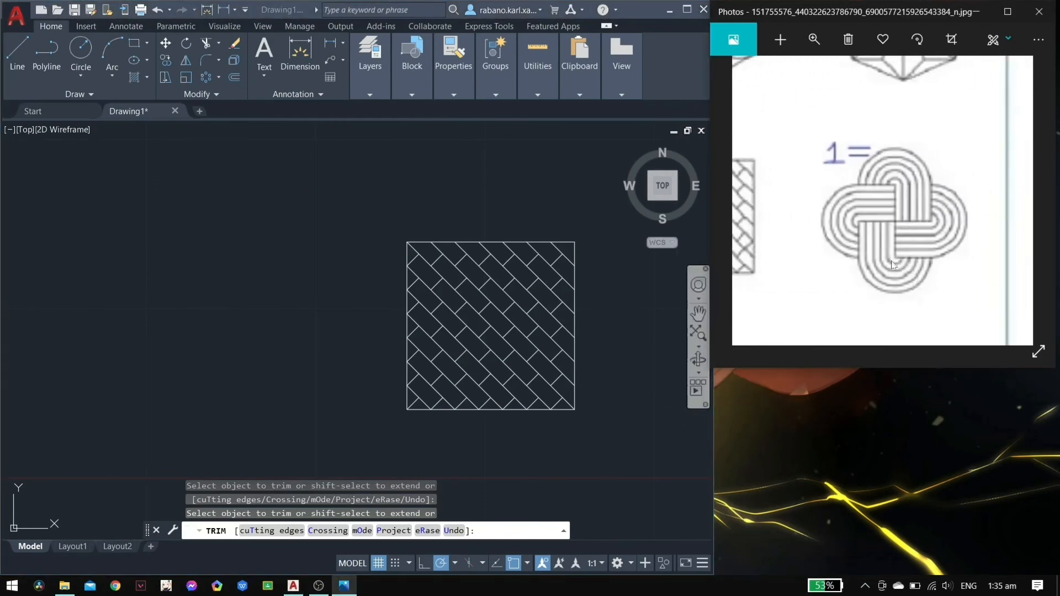
click(684, 357)
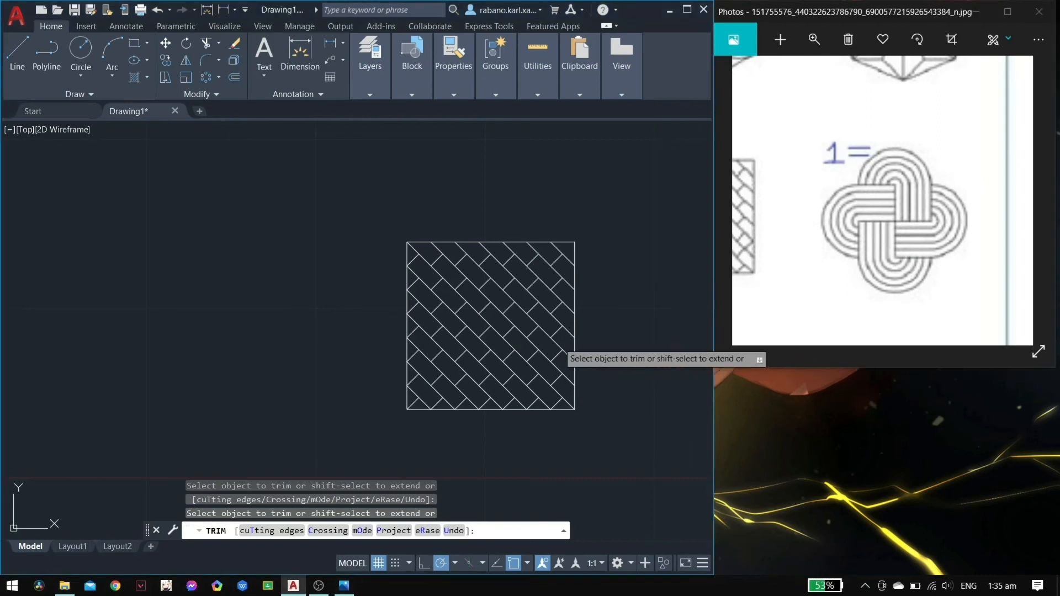
key(Escape)
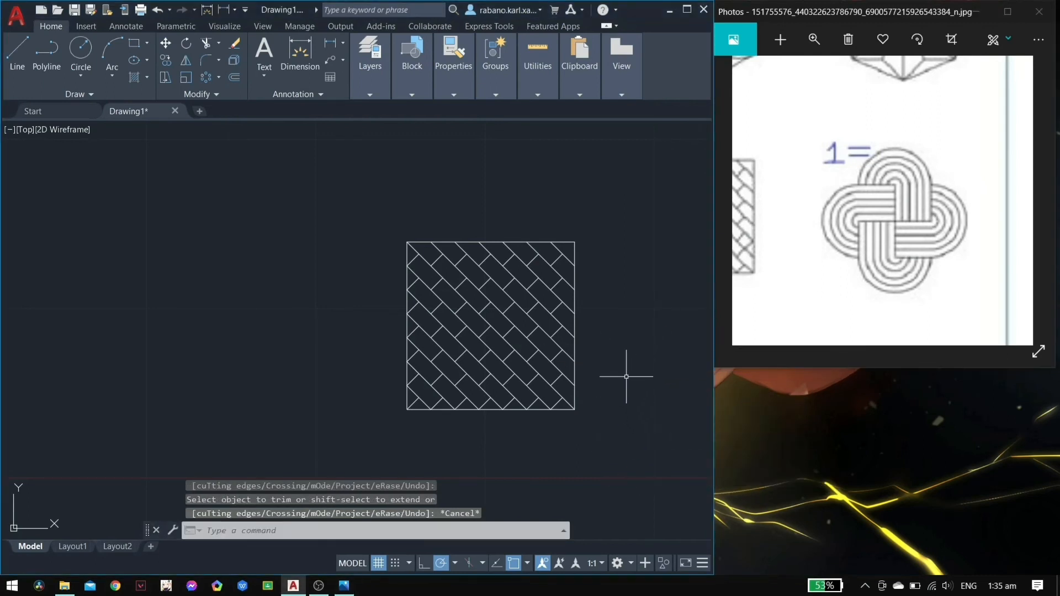
- Draw a circle of radius 5 in the empty space to the right of the hatched square
middle_drag(625, 377, 323, 373)
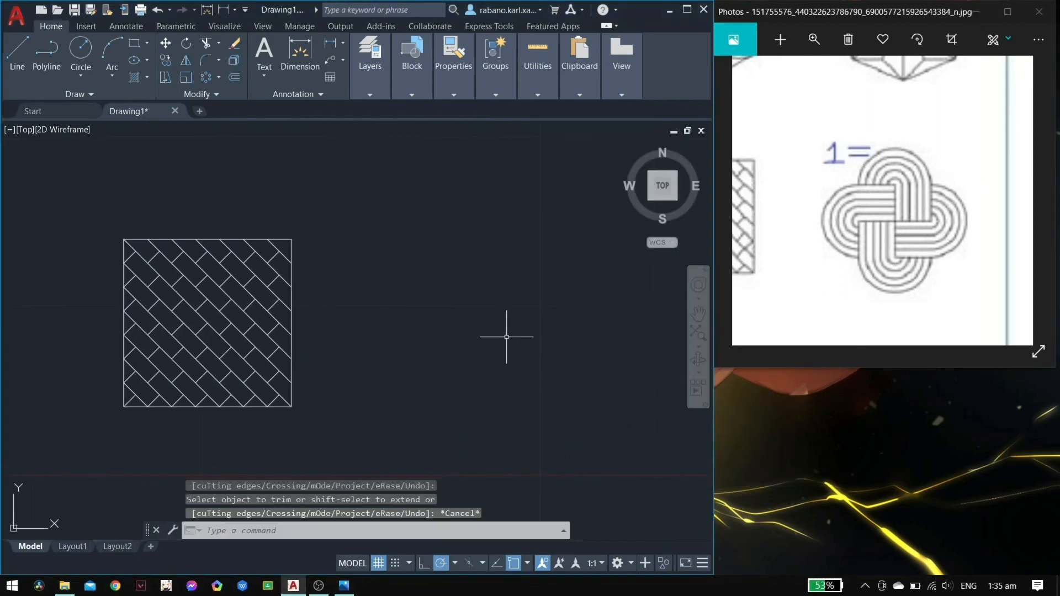
mouse_move(525, 272)
middle_down()
mouse_move(392, 288)
mouse_move(405, 286)
middle_up()
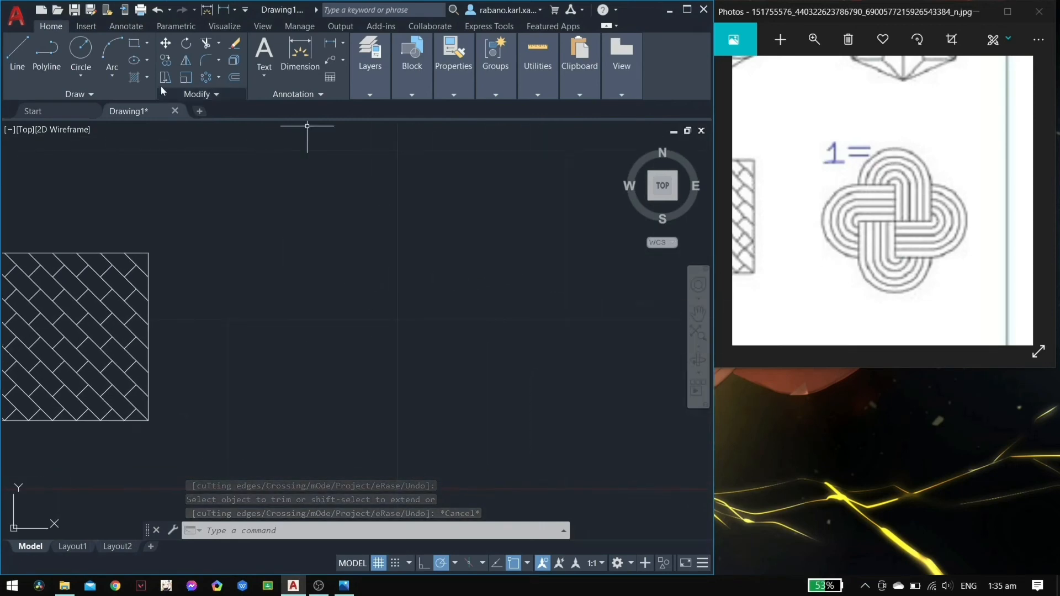
click(80, 50)
middle_drag(501, 213, 438, 248)
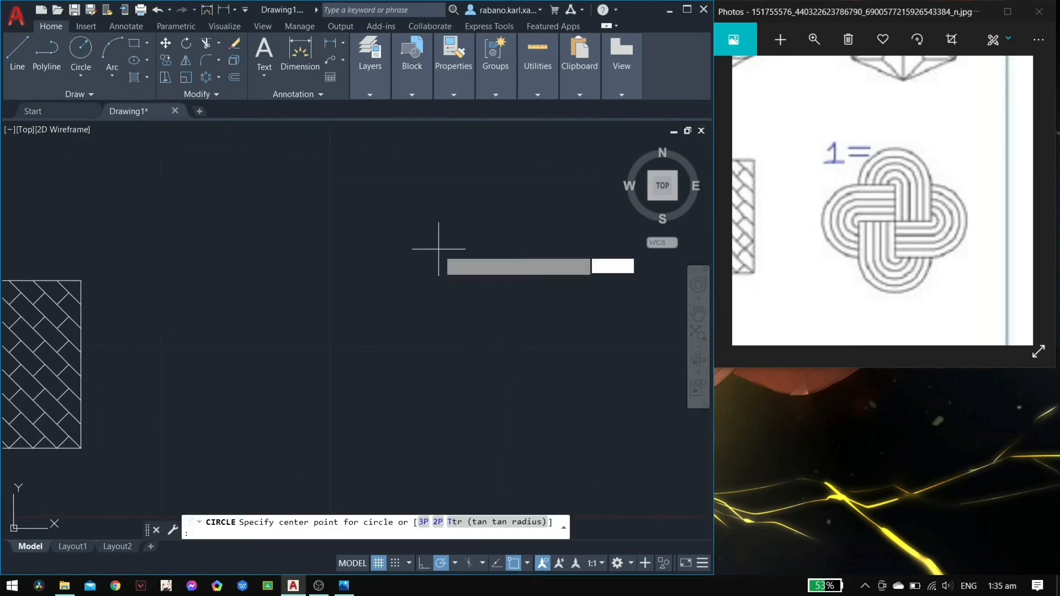
click(438, 224)
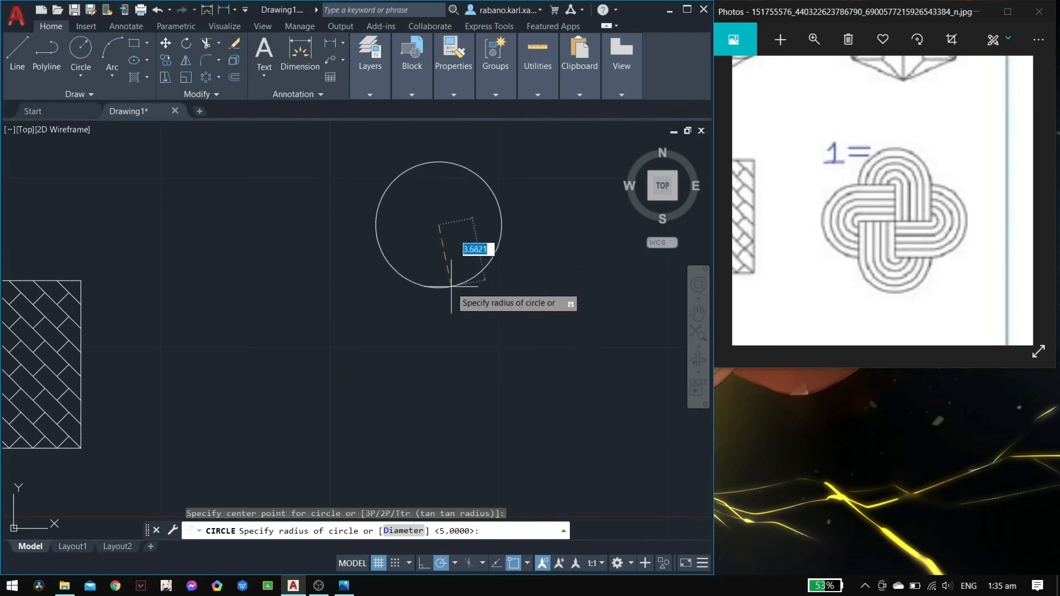
text(5)
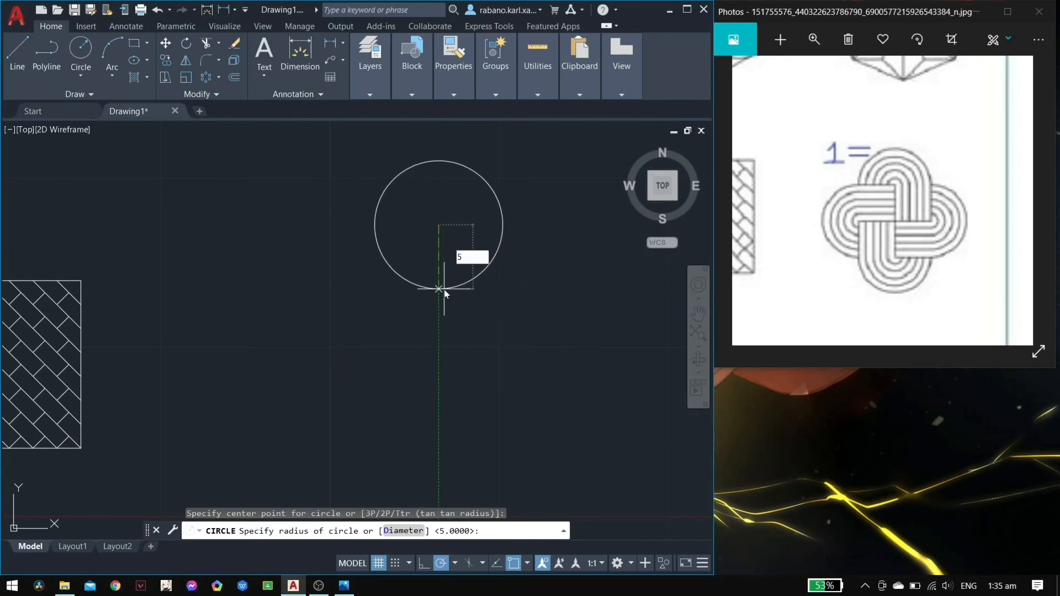
key(Return)
- Offset the radius-5 circle inward in Through mode, entering 1 for the through distance
scroll(639, 260, up, 3)
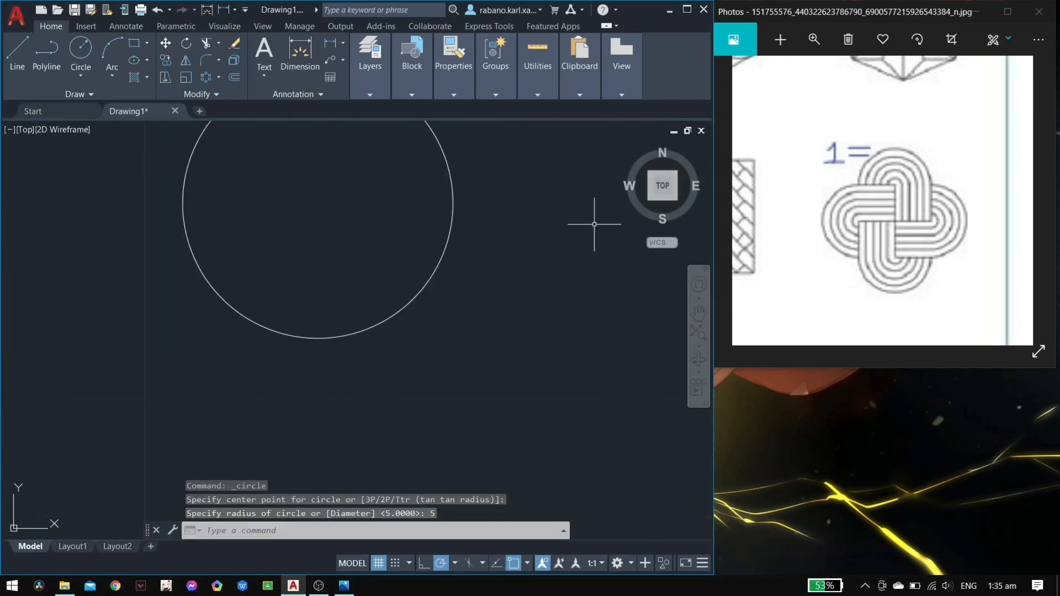
mouse_move(603, 224)
middle_down()
mouse_move(694, 273)
mouse_move(697, 303)
middle_up()
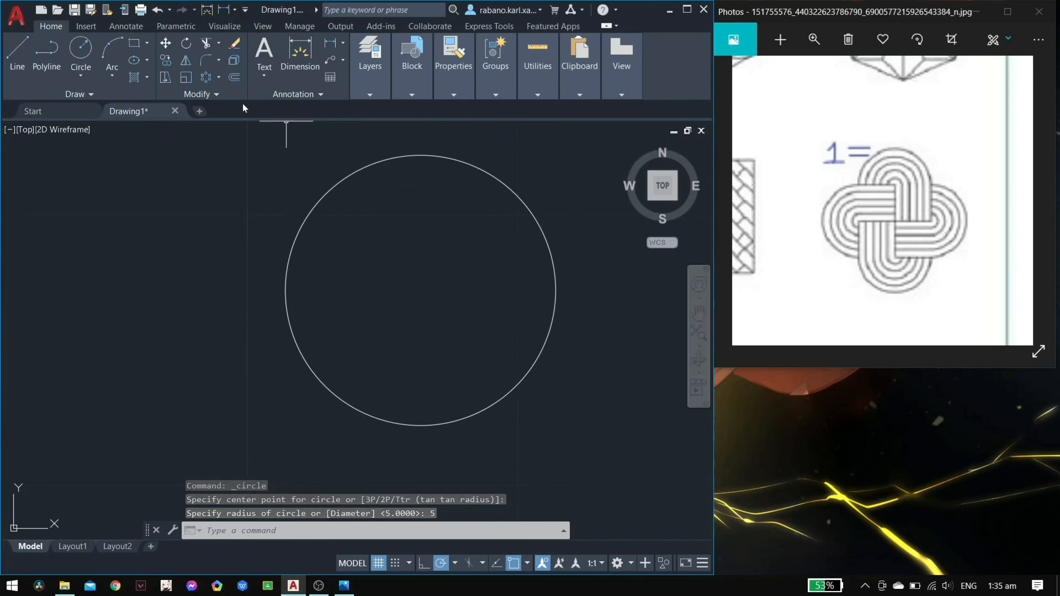
click(235, 82)
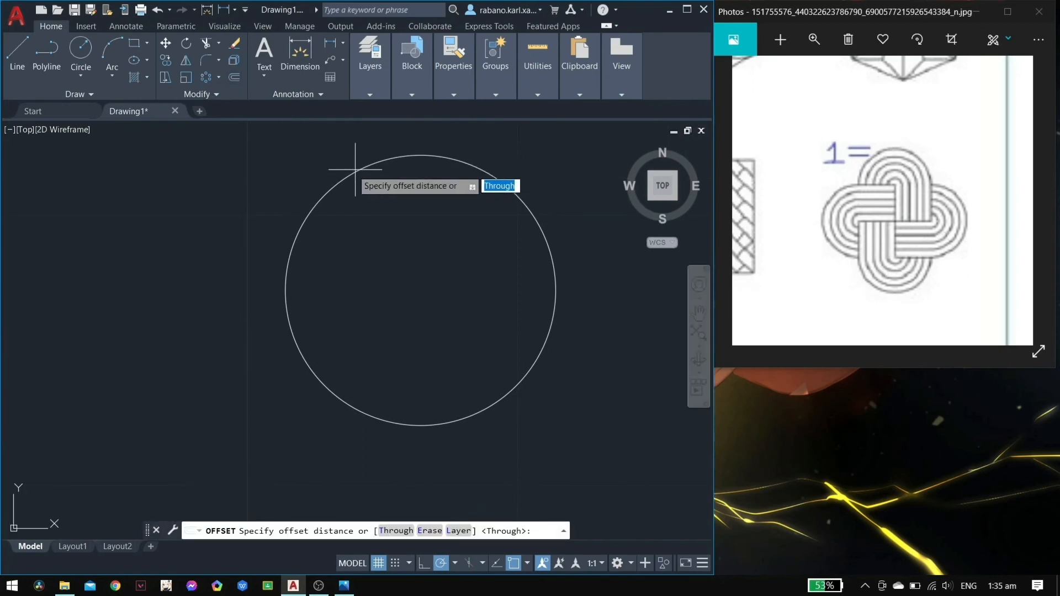
click(421, 290)
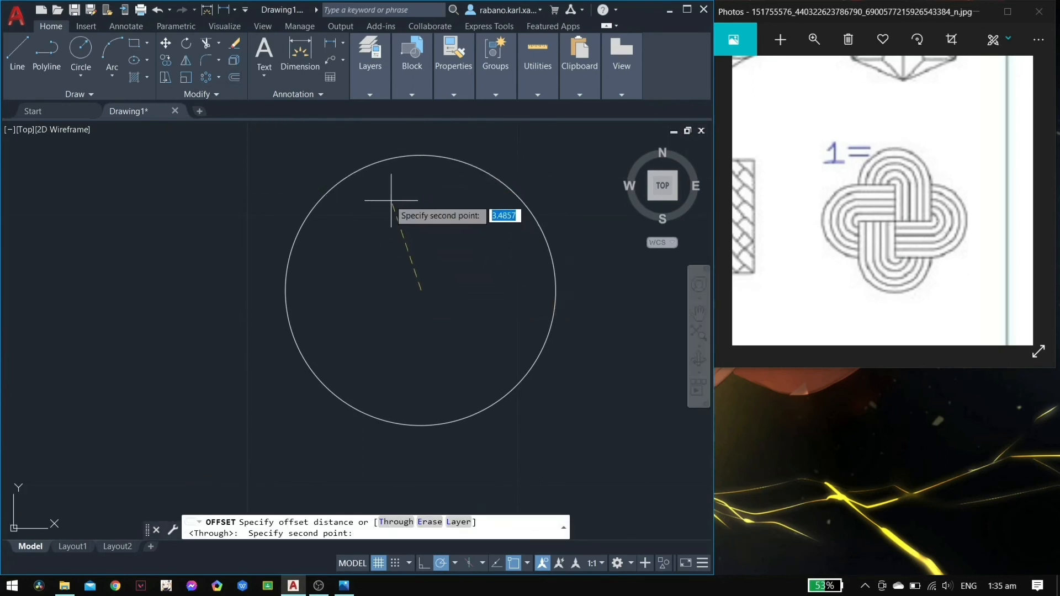
click(353, 227)
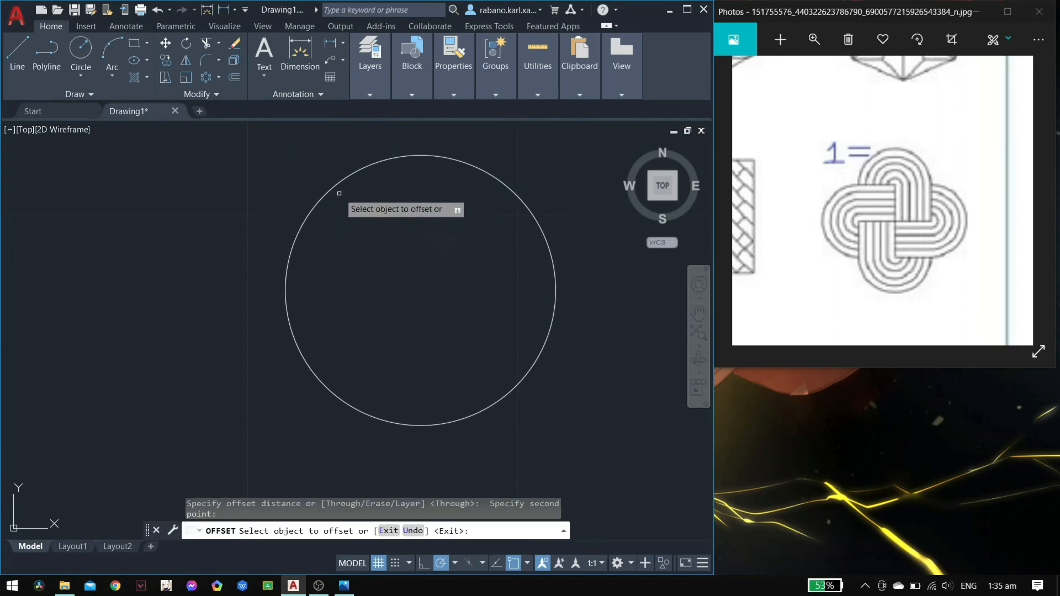
click(336, 189)
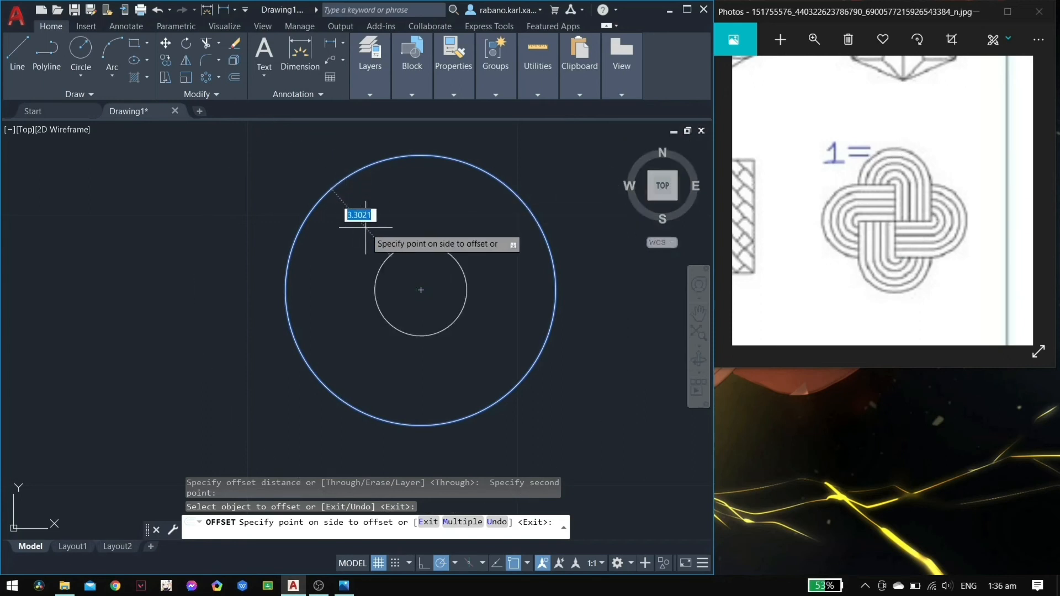
key(Return)
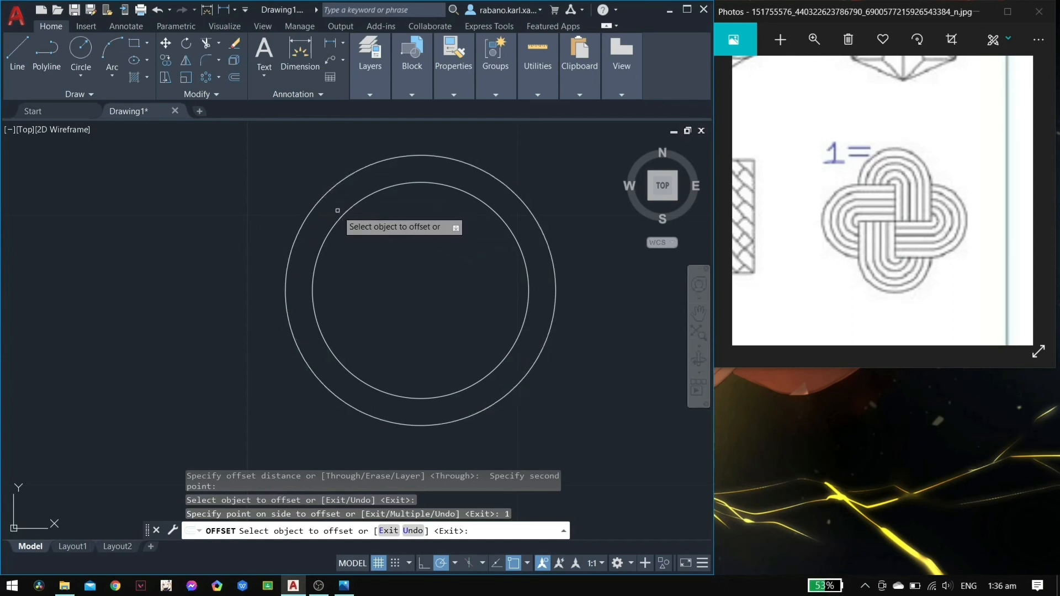
- Offset the inner circles again with through distances of 1 and 3 to add more concentric rings
click(342, 213)
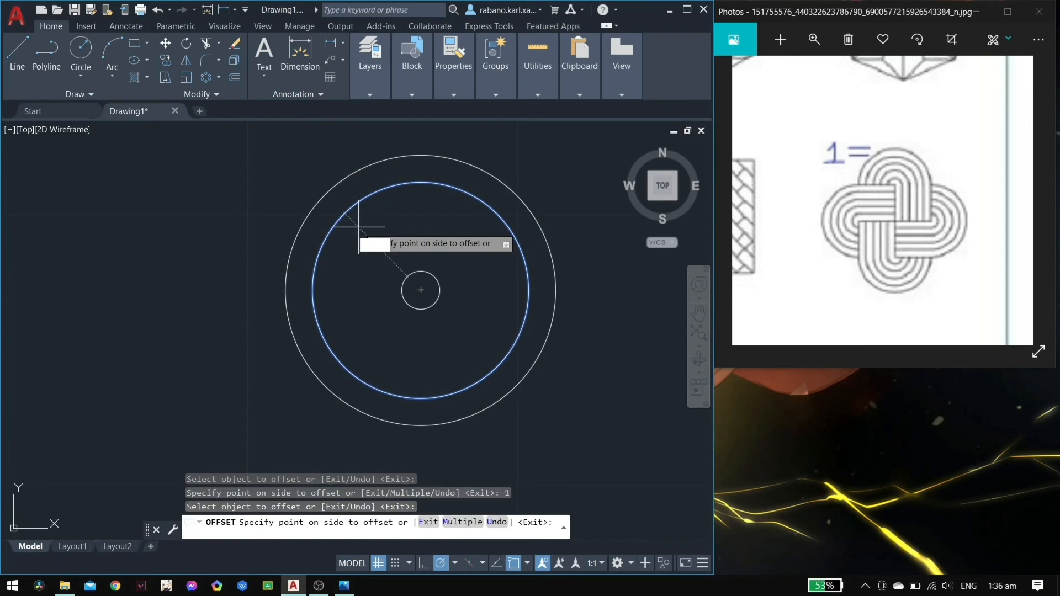
key(Return)
click(364, 229)
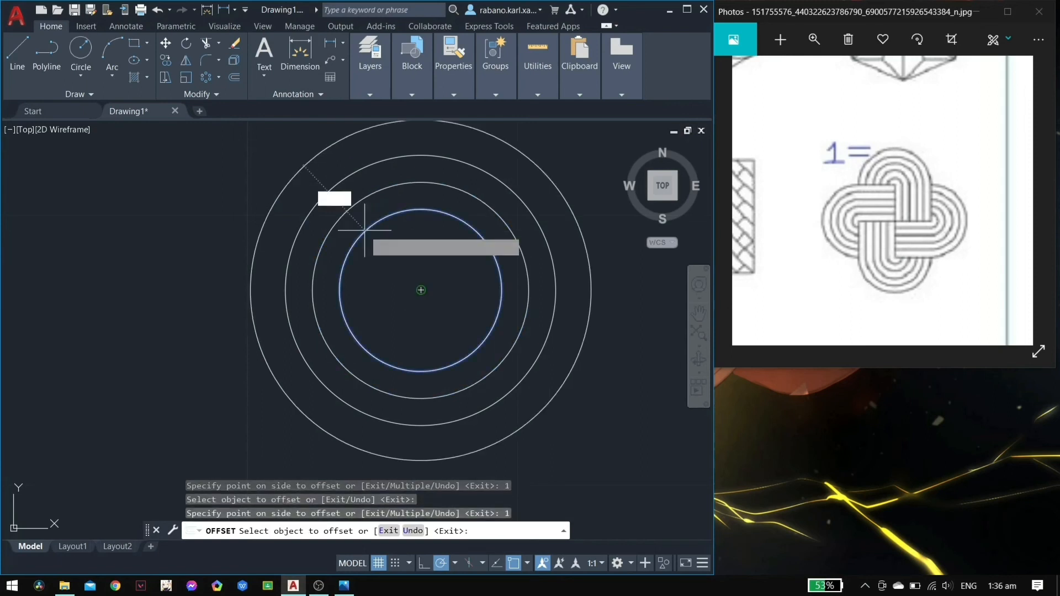
text(3)
key(Return)
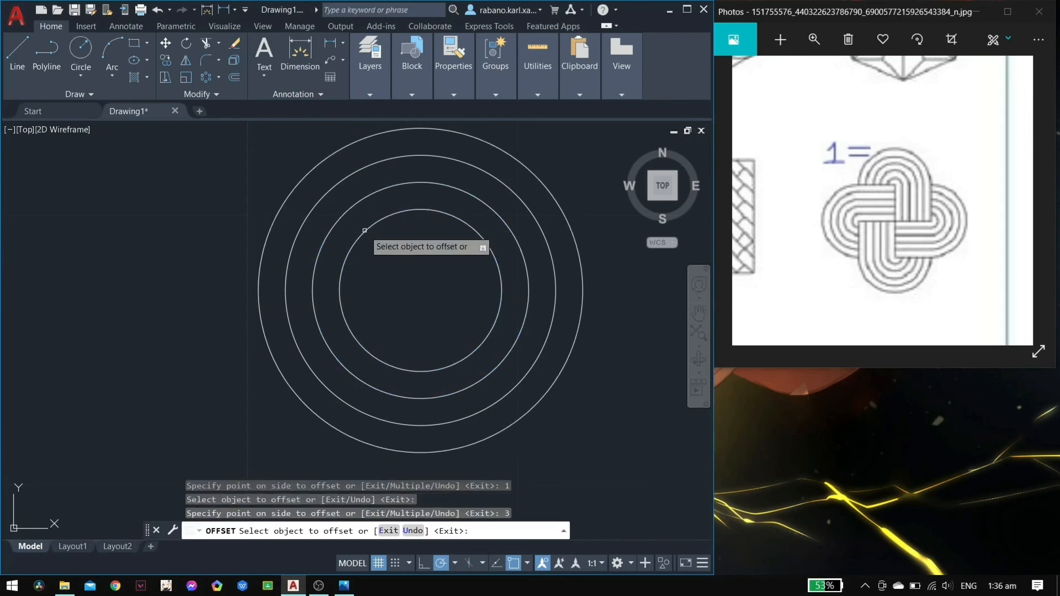
- Offset the inner ring twice with a through distance of 4 to add a small central circle
click(366, 231)
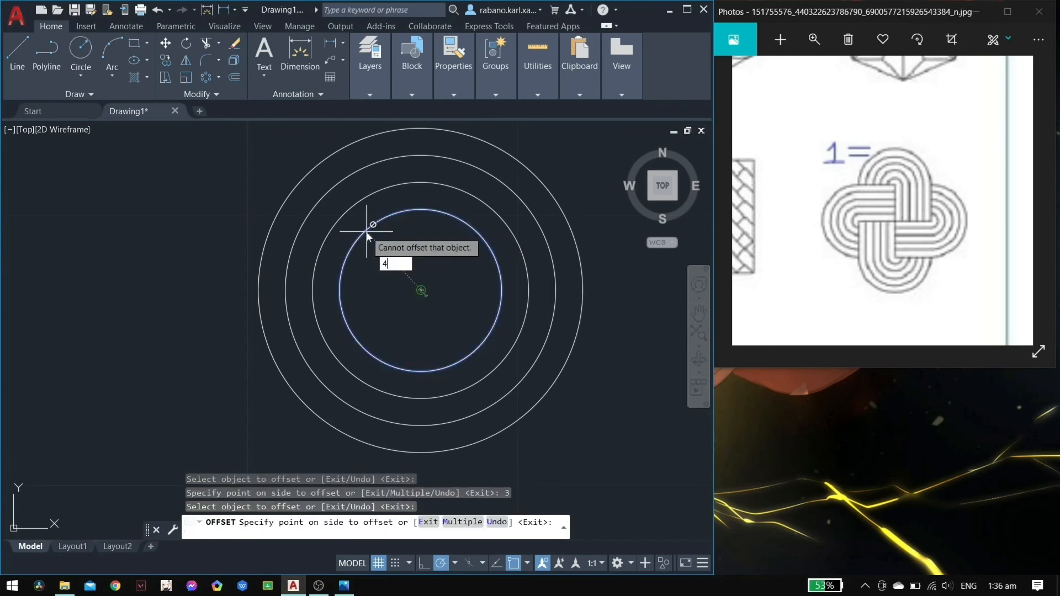
text(4)
key(Return)
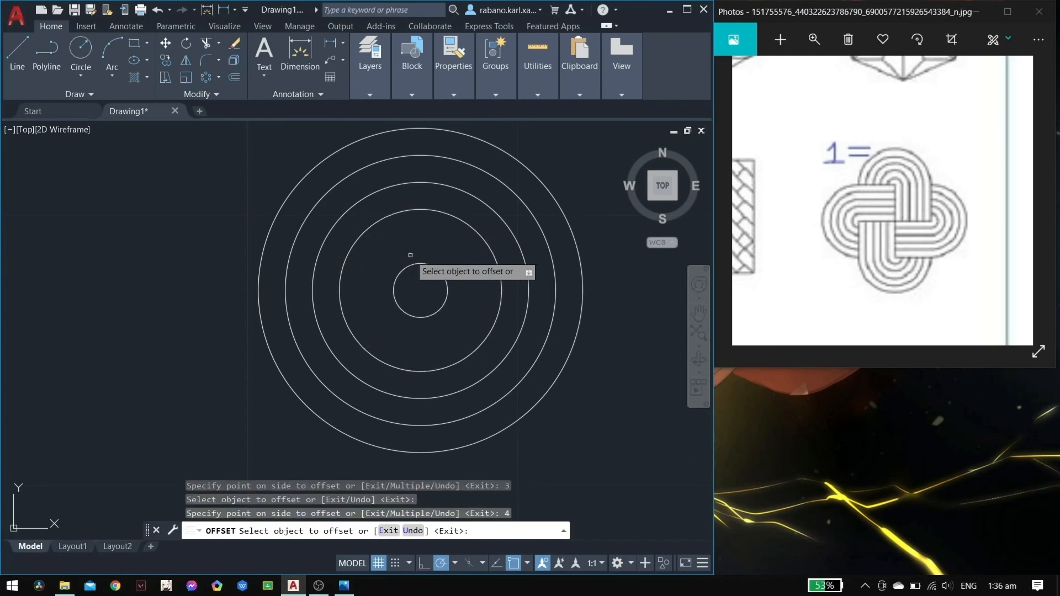
click(366, 232)
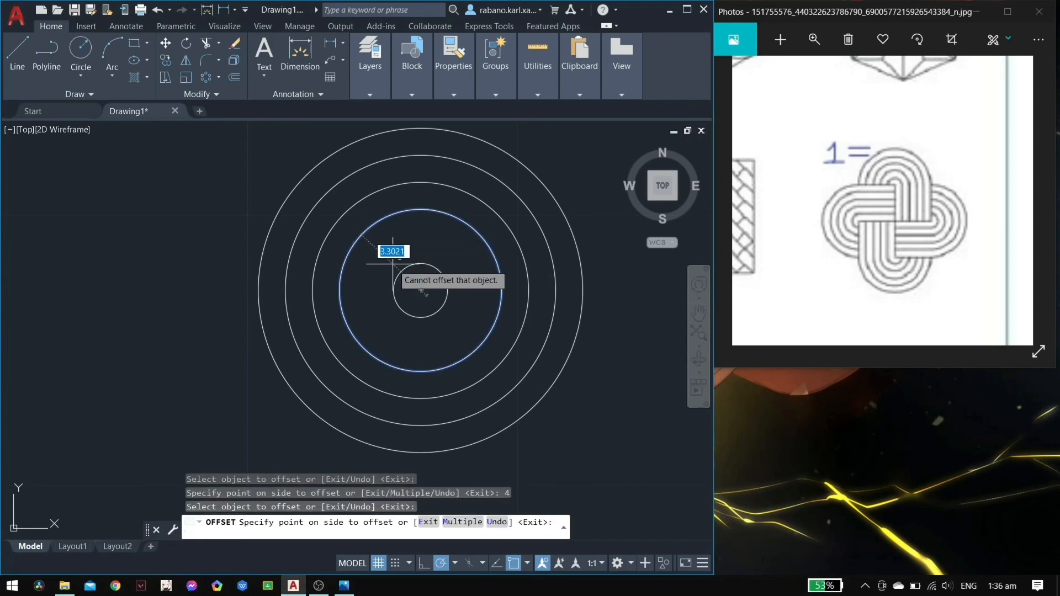
text(4)
key(Return)
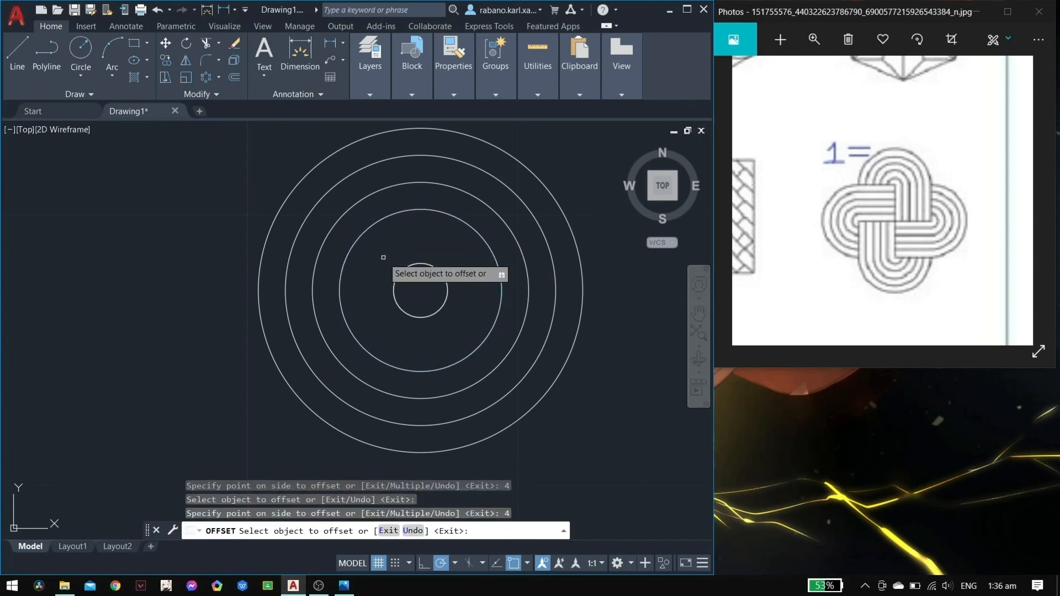
- Offset the inner ring with through distances of 3 and then 5 to add another concentric circle
click(362, 234)
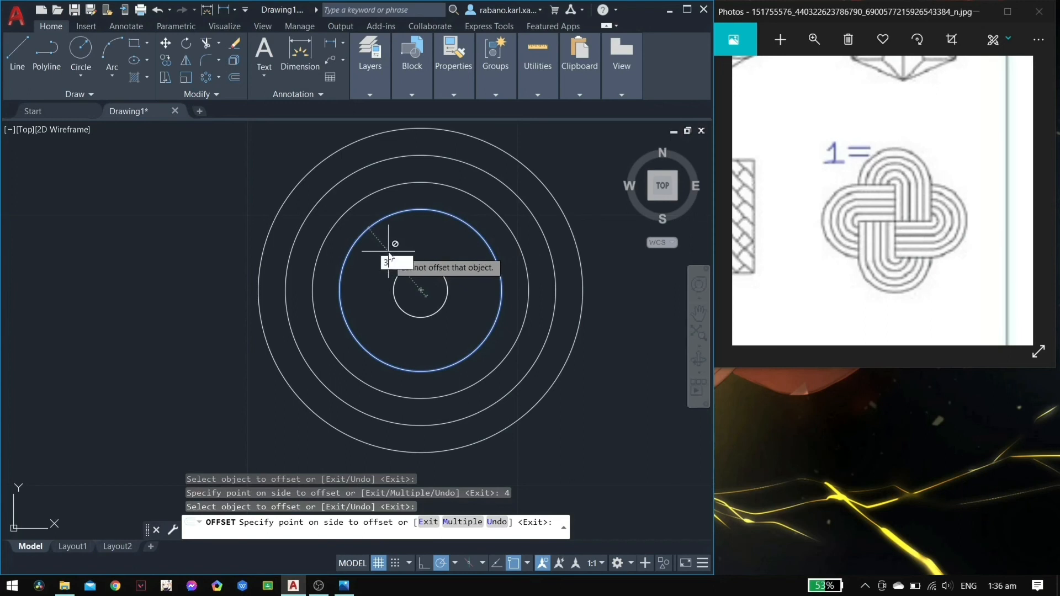
text(3)
key(Return)
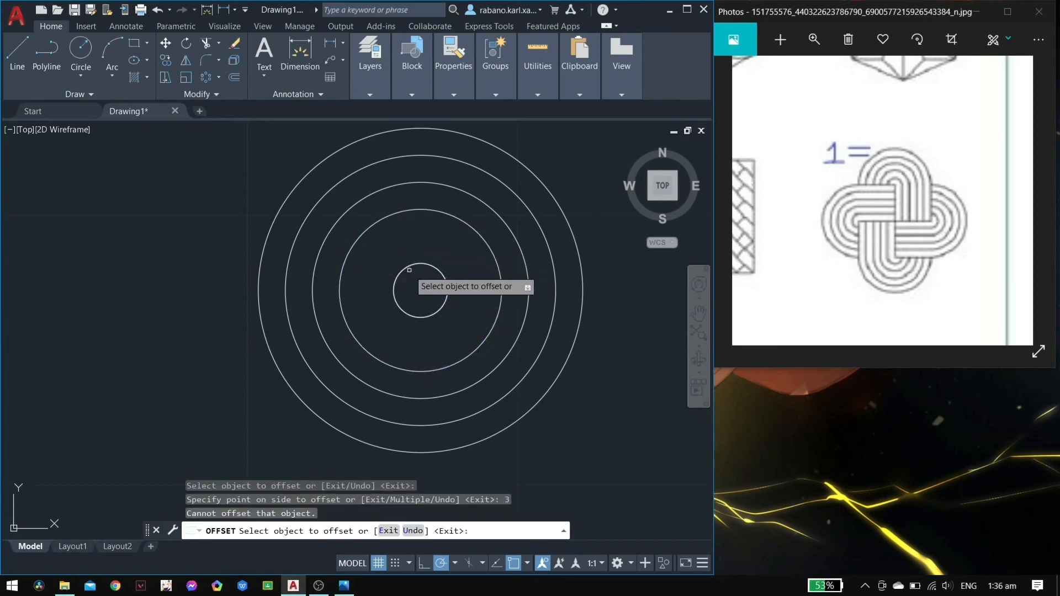
click(351, 243)
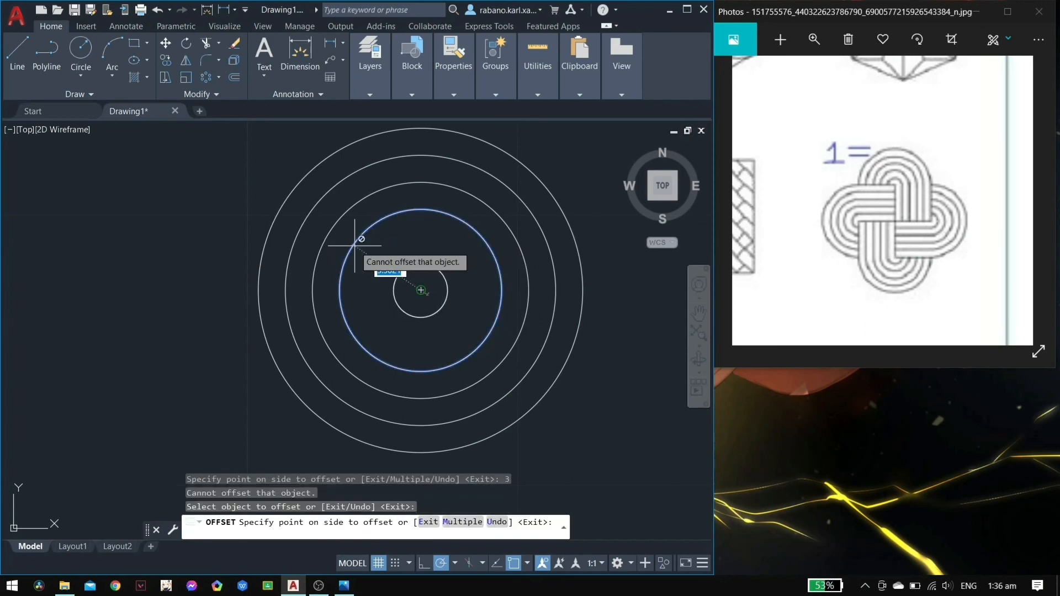
text(5)
key(Return)
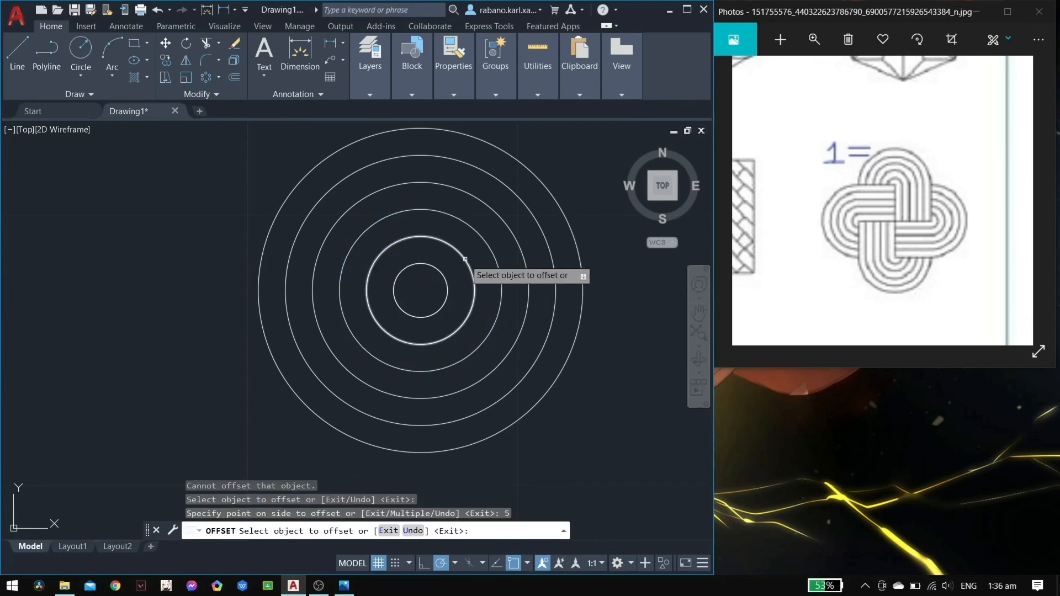
- Erase the outermost concentric circle
scroll(436, 254, down, 2)
middle_drag(237, 237, 279, 236)
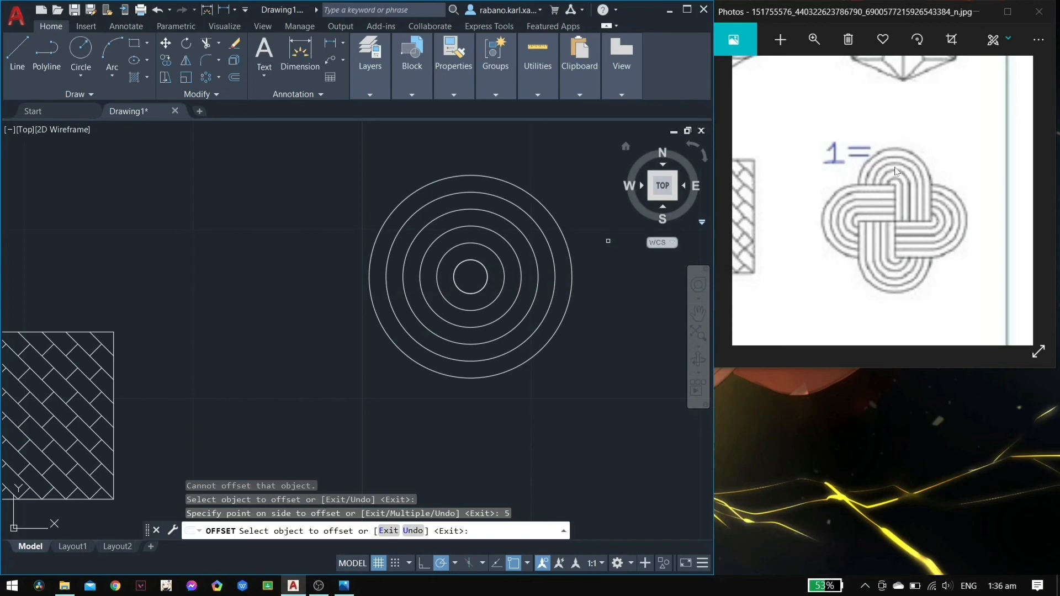
click(369, 276)
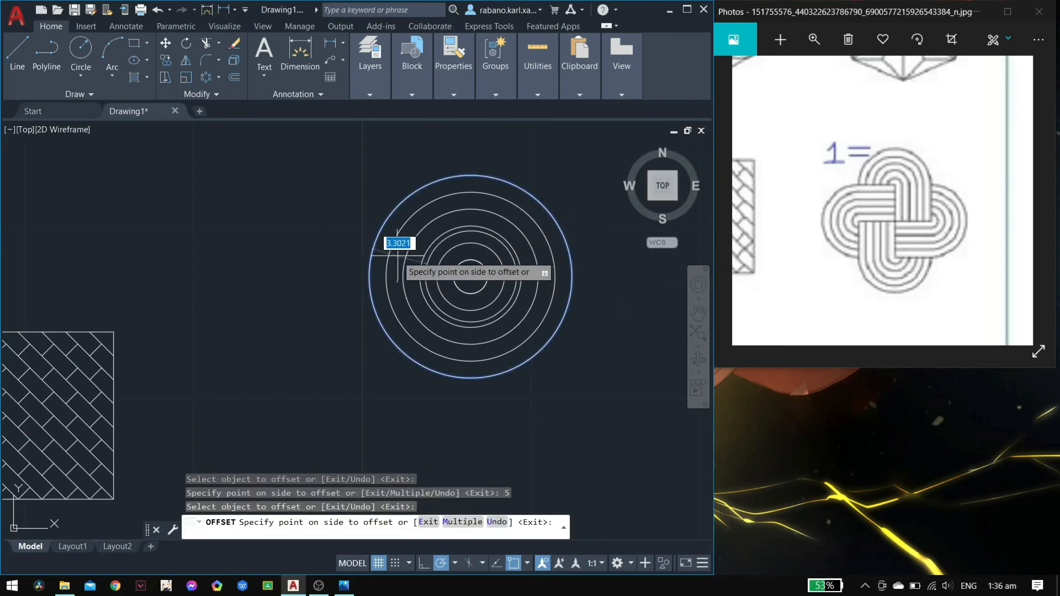
key(Escape)
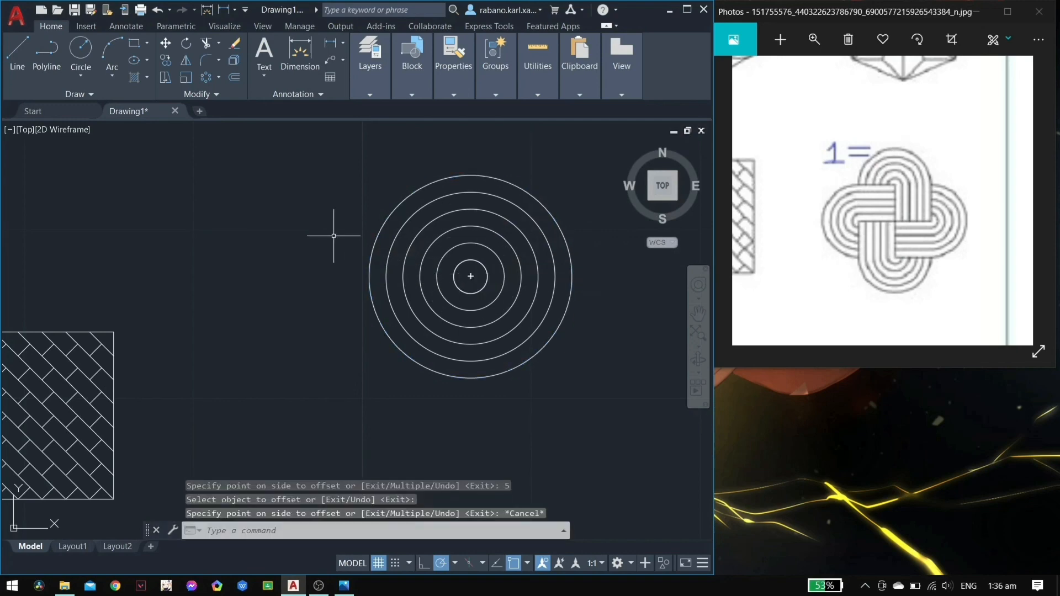
click(370, 259)
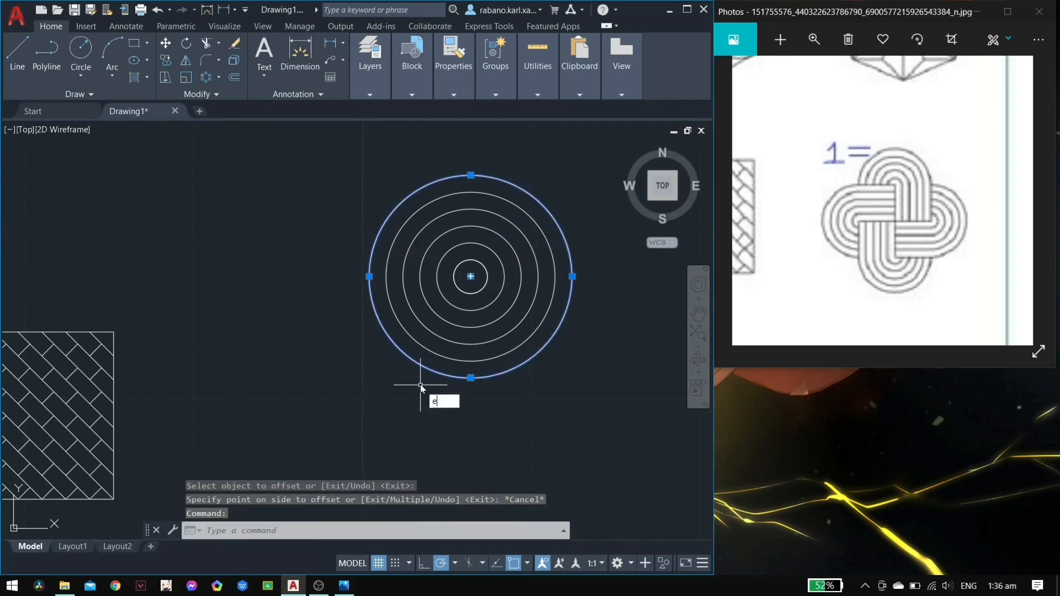
text(e)
key(Return)
scroll(549, 299, up, 3)
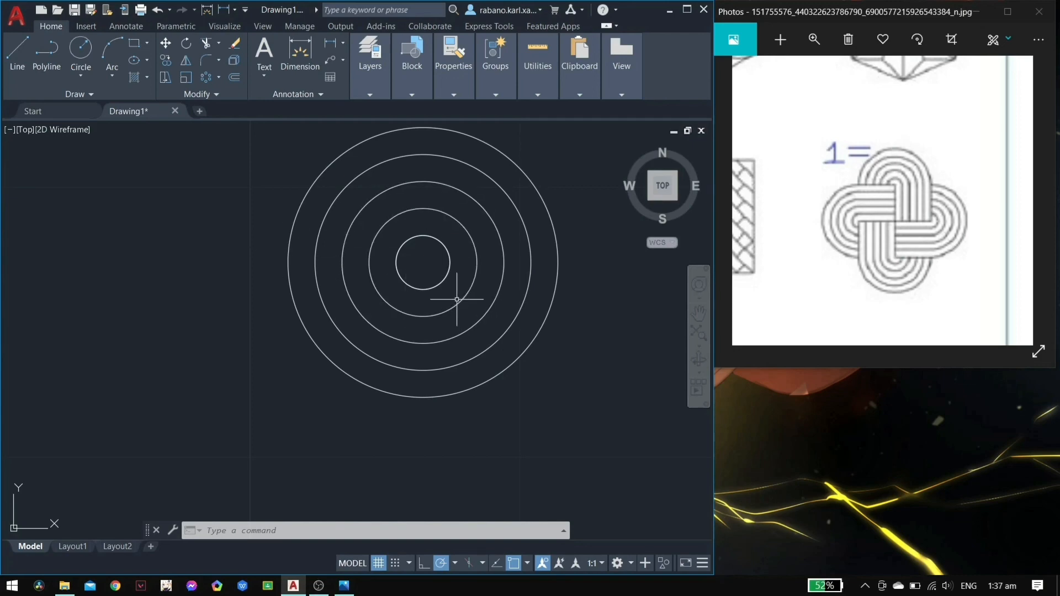
- Draw a horizontal line through the center across the circles and a vertical line from the center down to the outer circle
text(l)
key(Return)
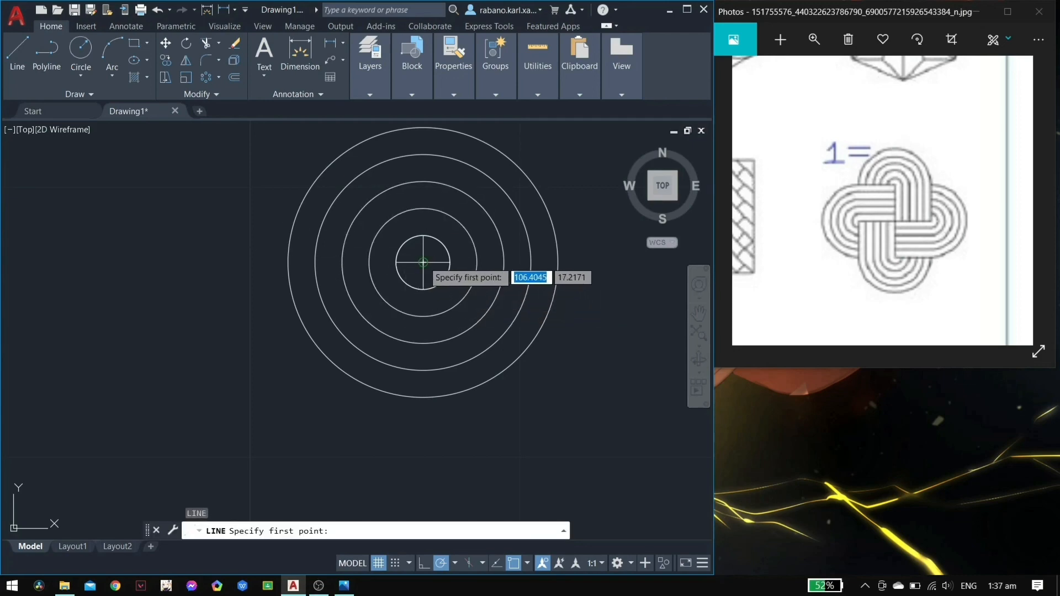
click(423, 262)
click(287, 262)
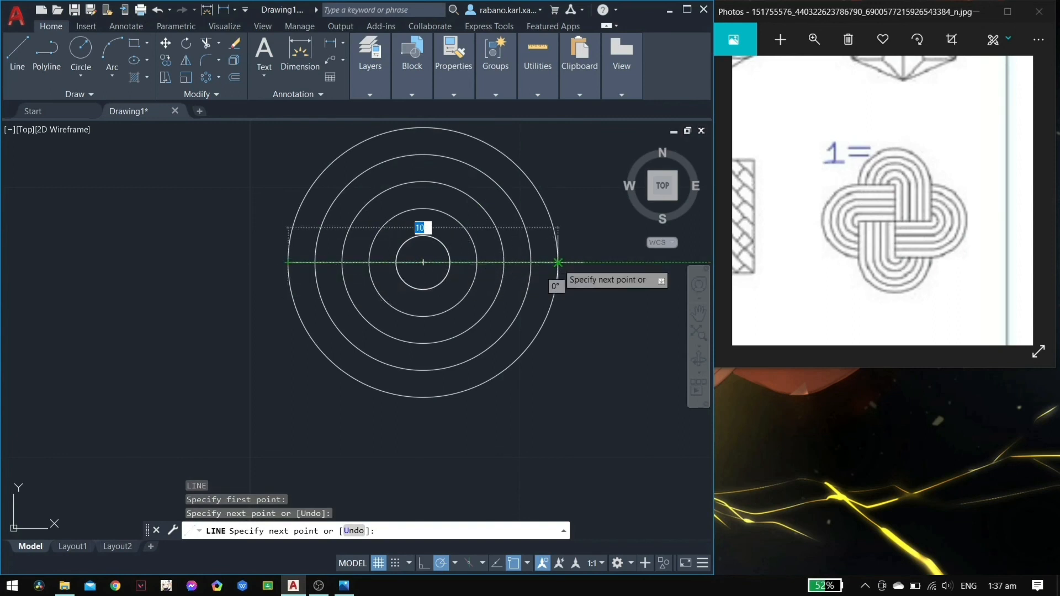
click(558, 262)
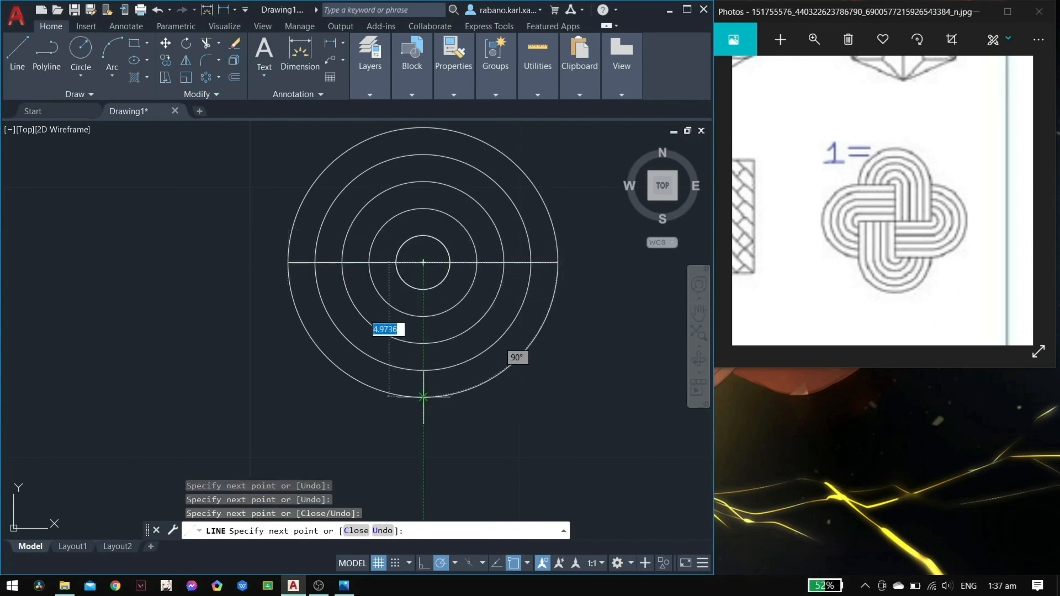
click(423, 397)
key(Escape)
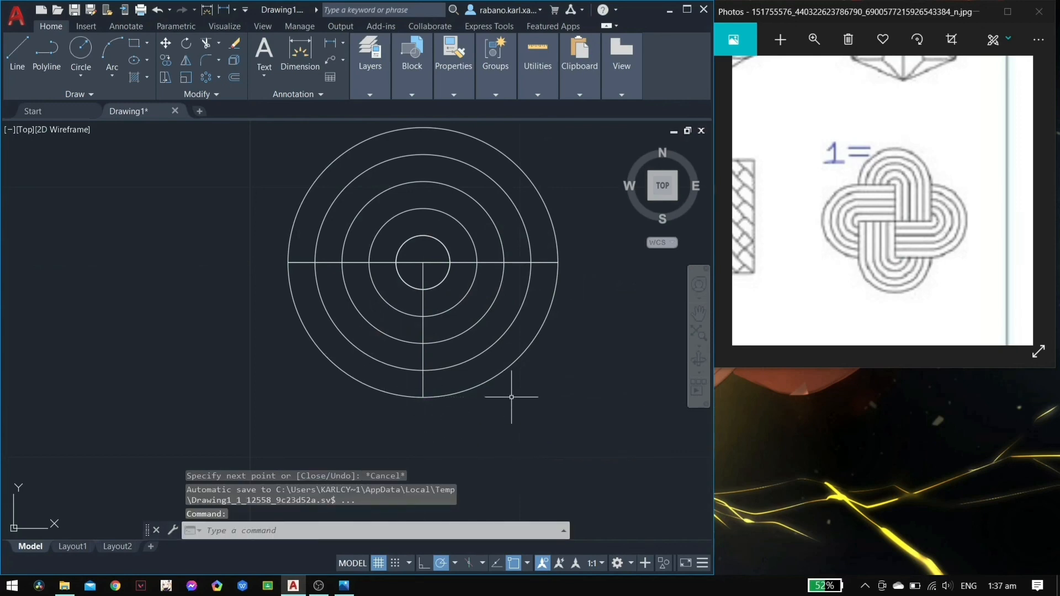
- Trim away the lower-left quarter of the circles with a fence across the arcs
text(tr)
key(Return)
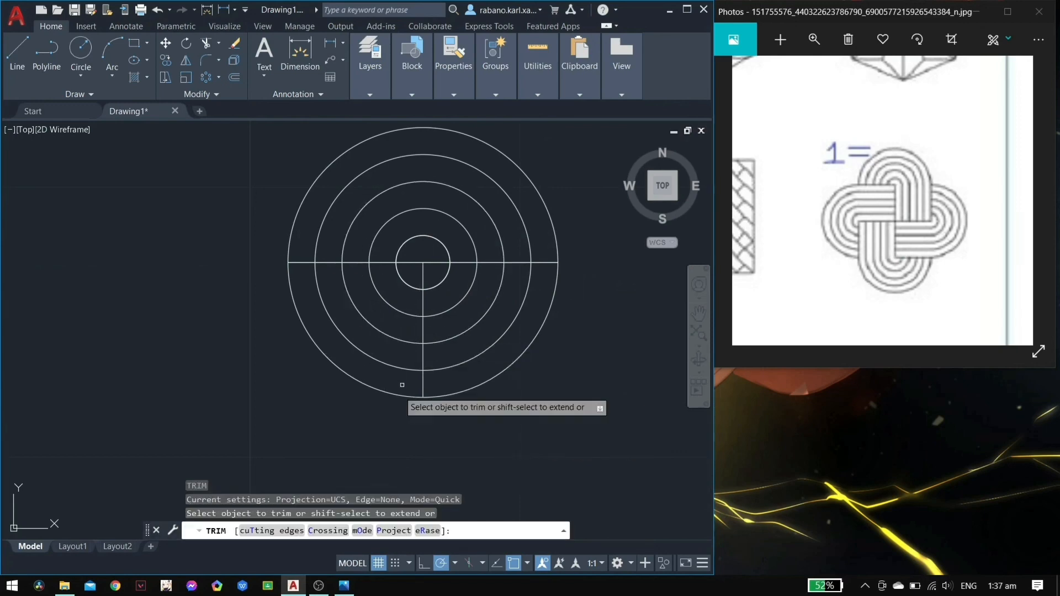
click(325, 379)
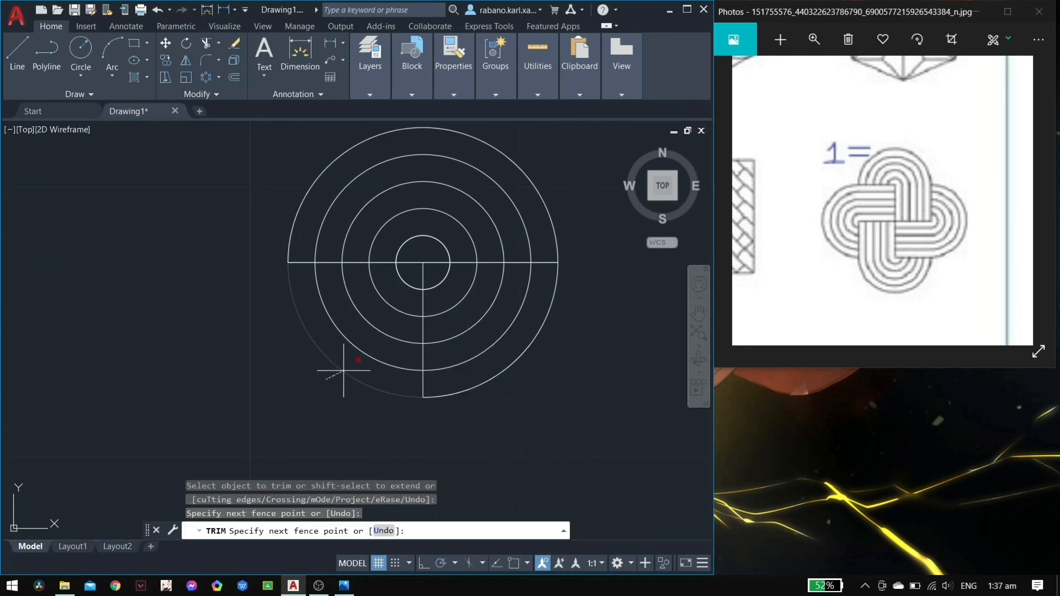
click(407, 279)
key(Return)
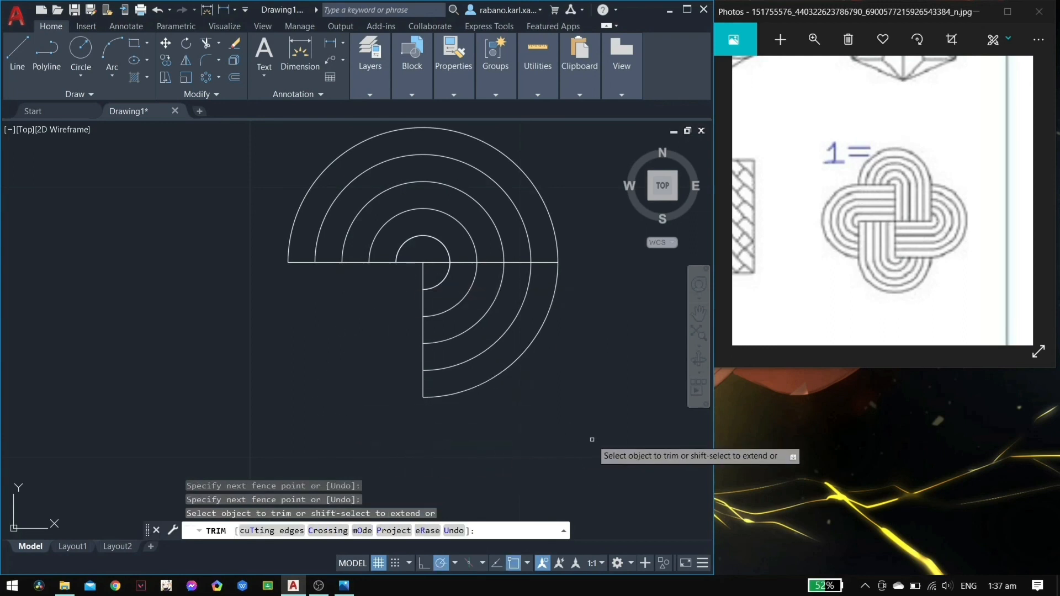
key(Escape)
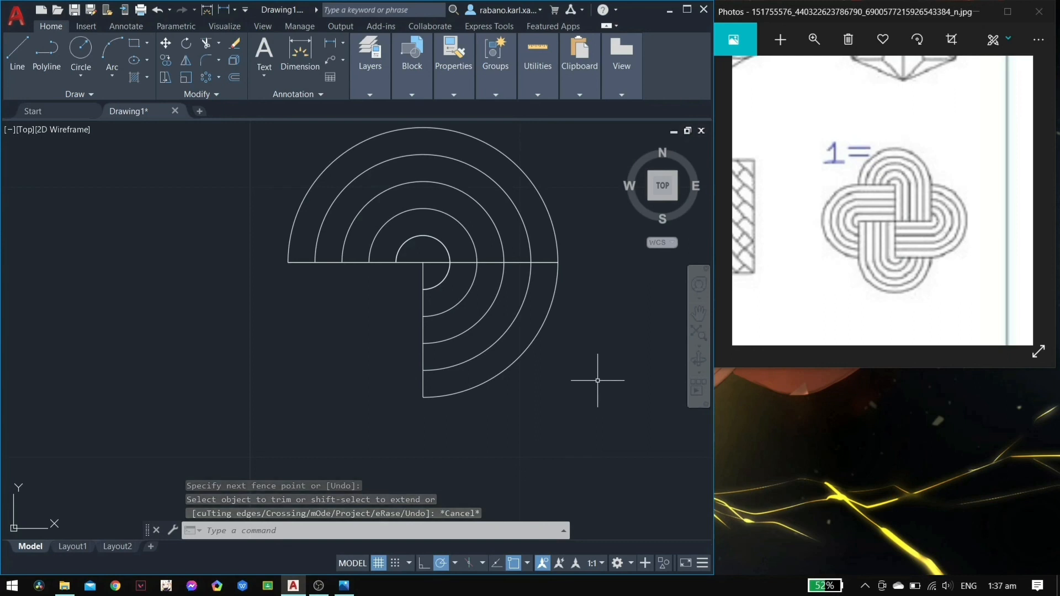
- Trim the lower-right quarter of the circles and the right half of the horizontal line
text(tr)
key(Return)
click(562, 371)
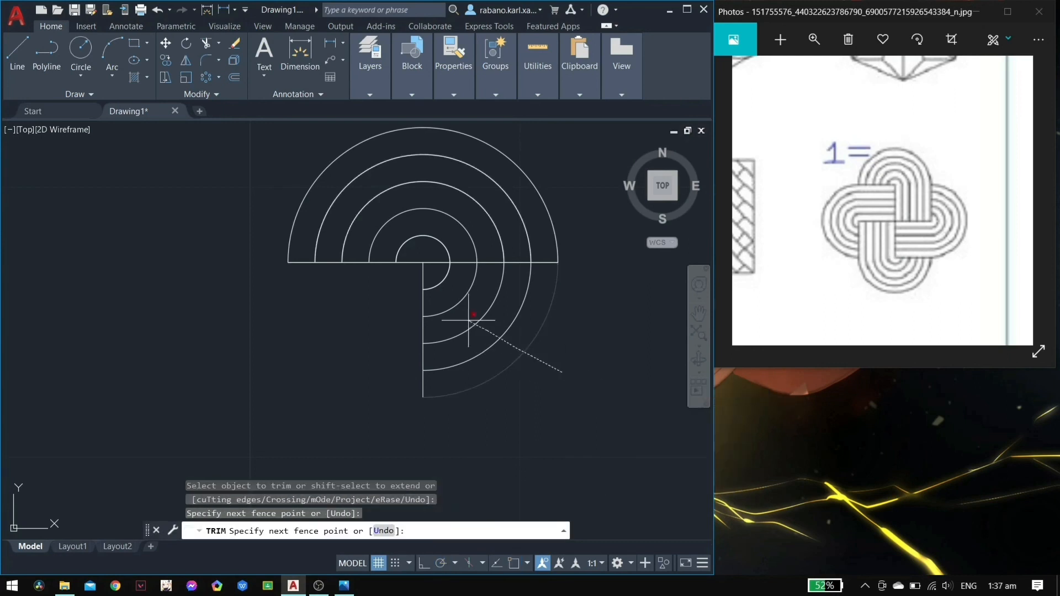
key(Return)
click(445, 283)
click(439, 236)
key(Return)
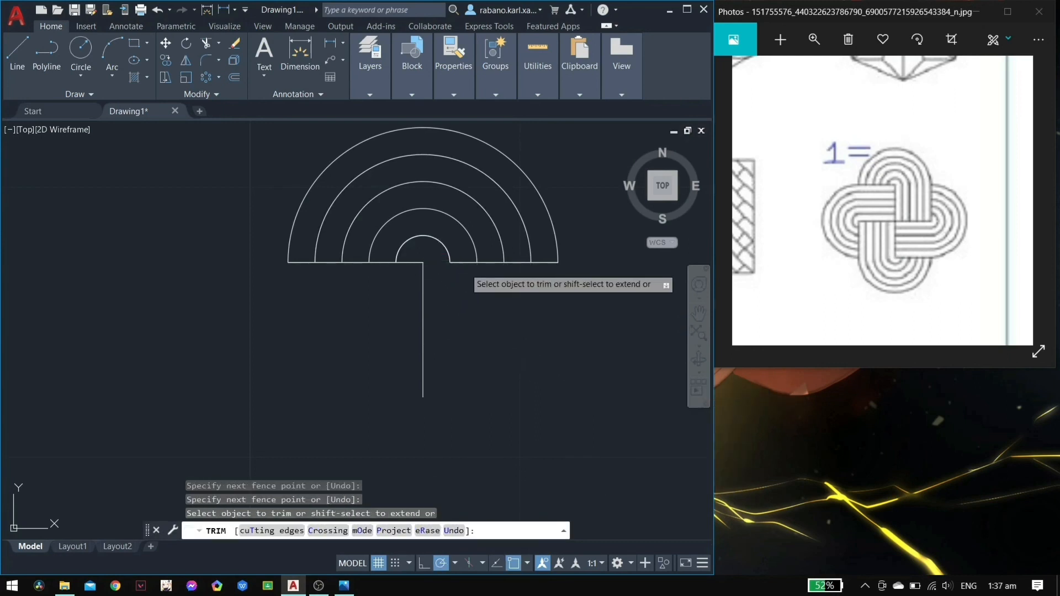
click(513, 275)
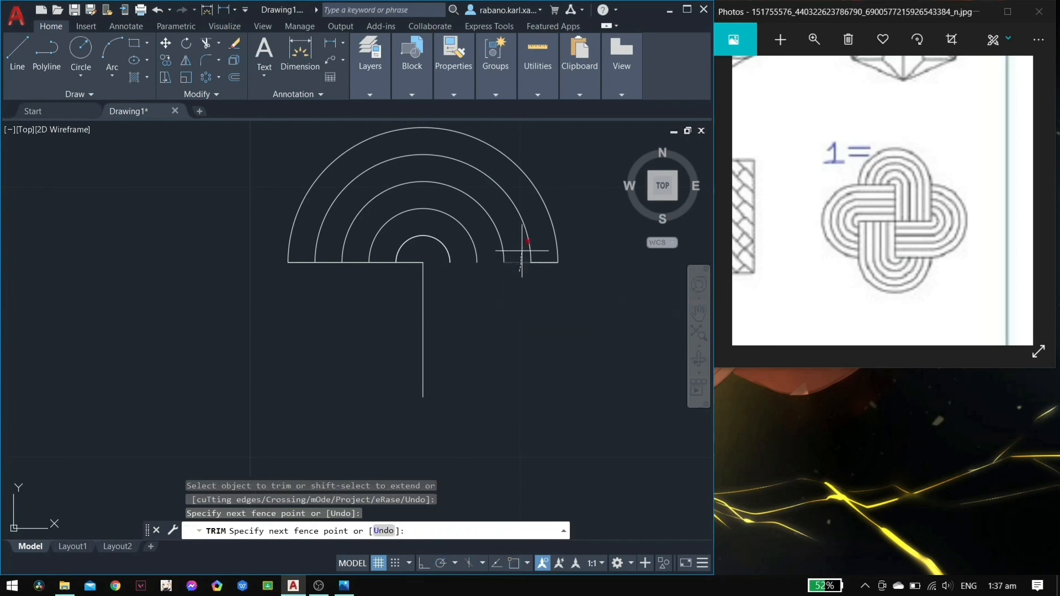
click(523, 225)
key(Return)
key(Escape)
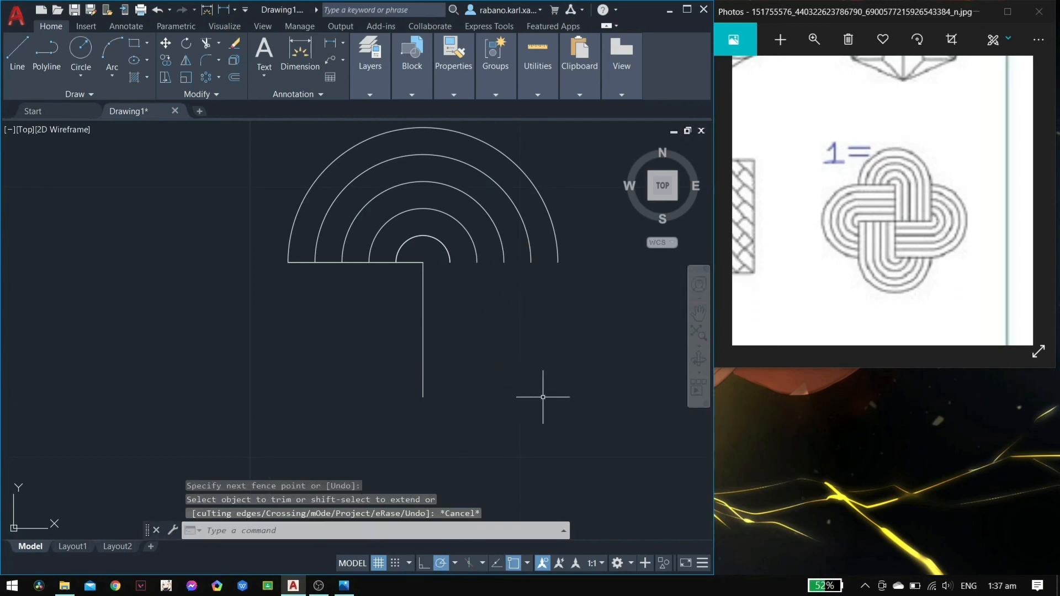
- Draw a vertical line 5 units down from the right end of the innermost arc
text(l)
key(Return)
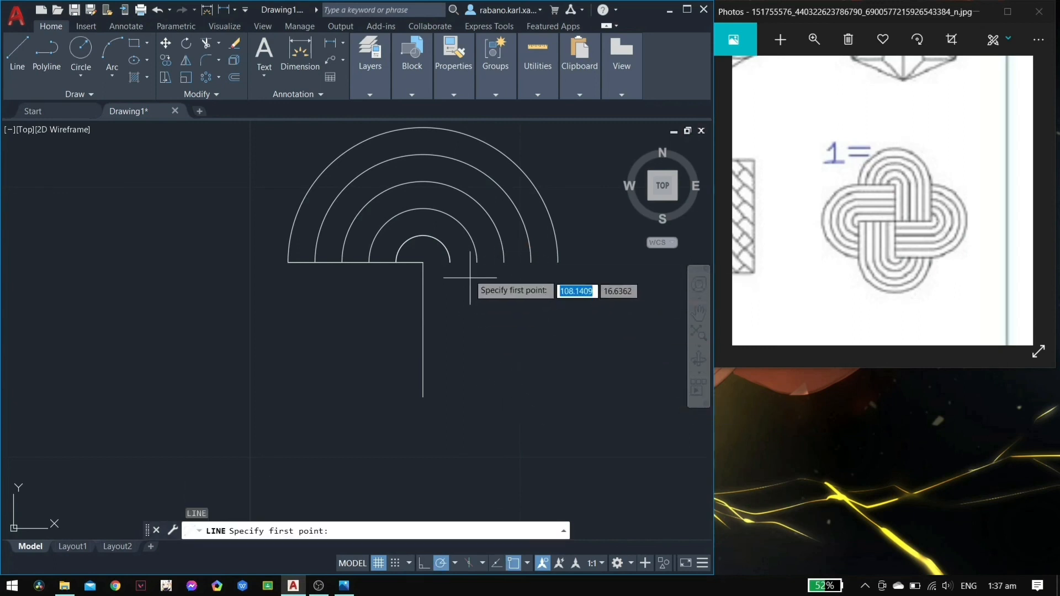
click(449, 263)
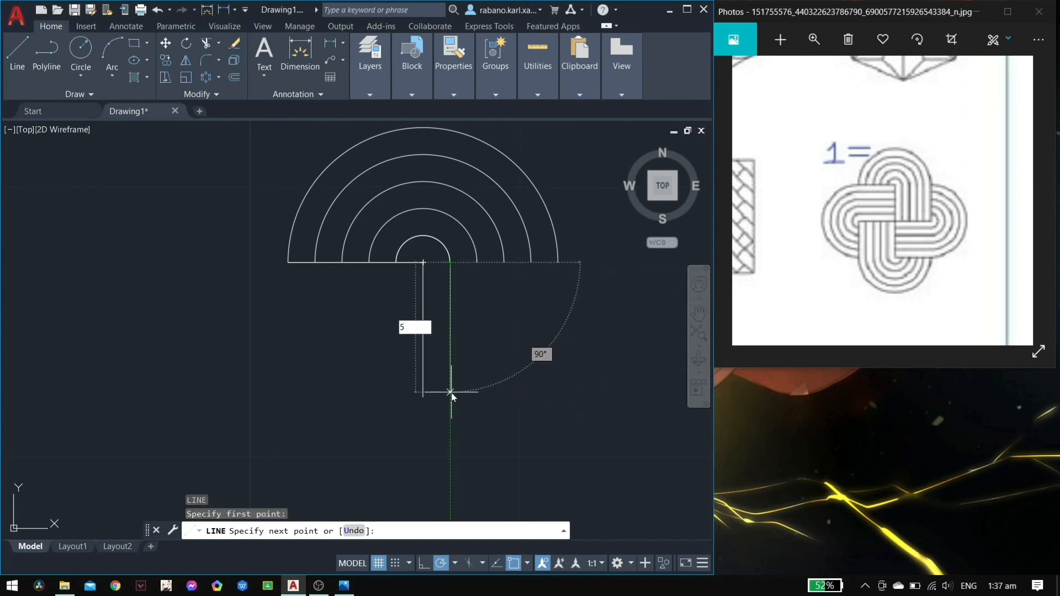
key(Return)
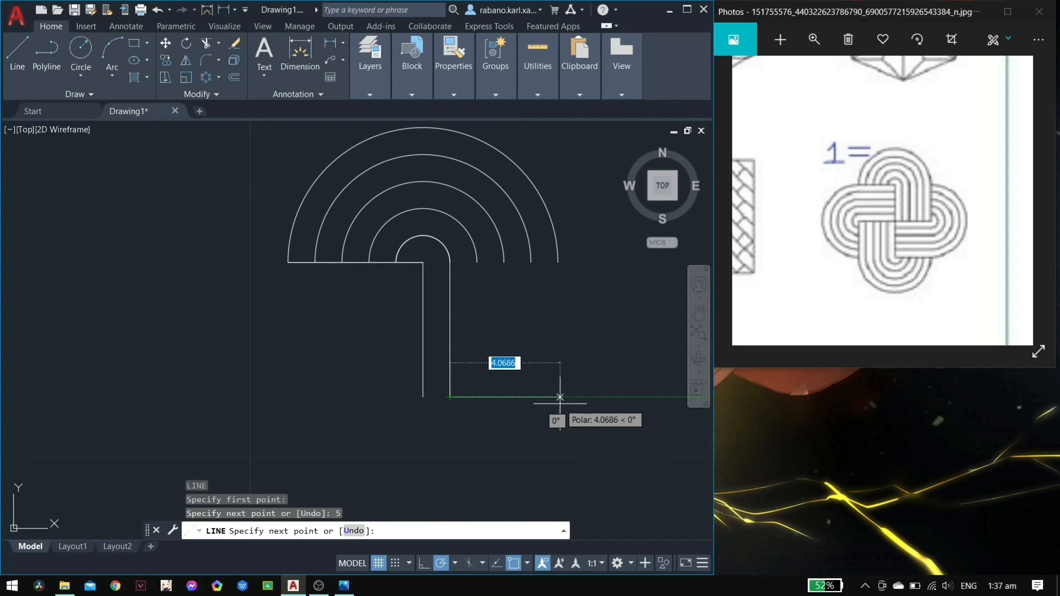
key(Escape)
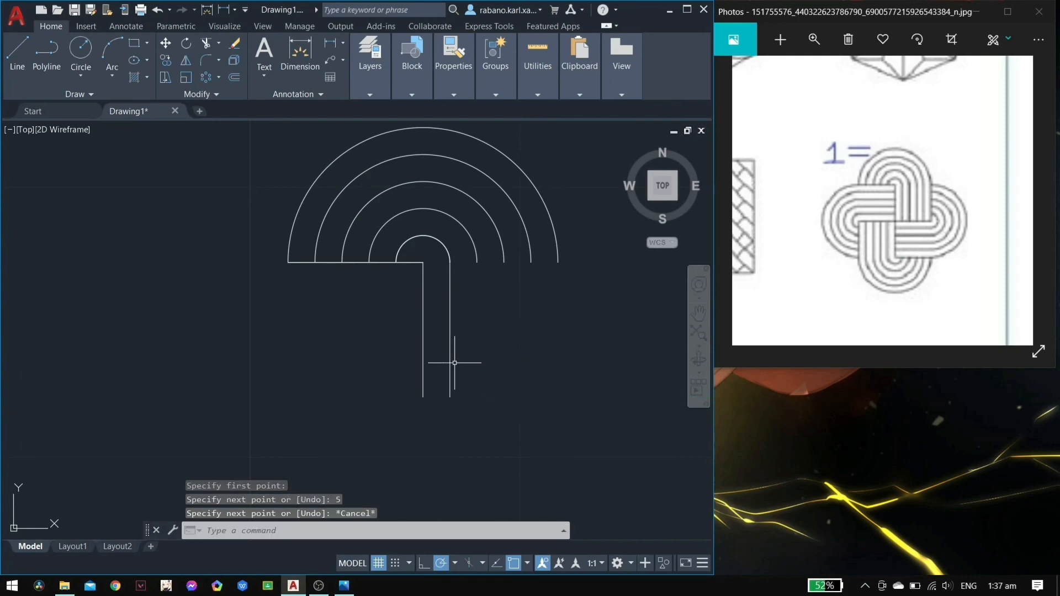
- Copy the new vertical line to the right at distances of 1, 2, 3 and 4
click(451, 363)
text(co)
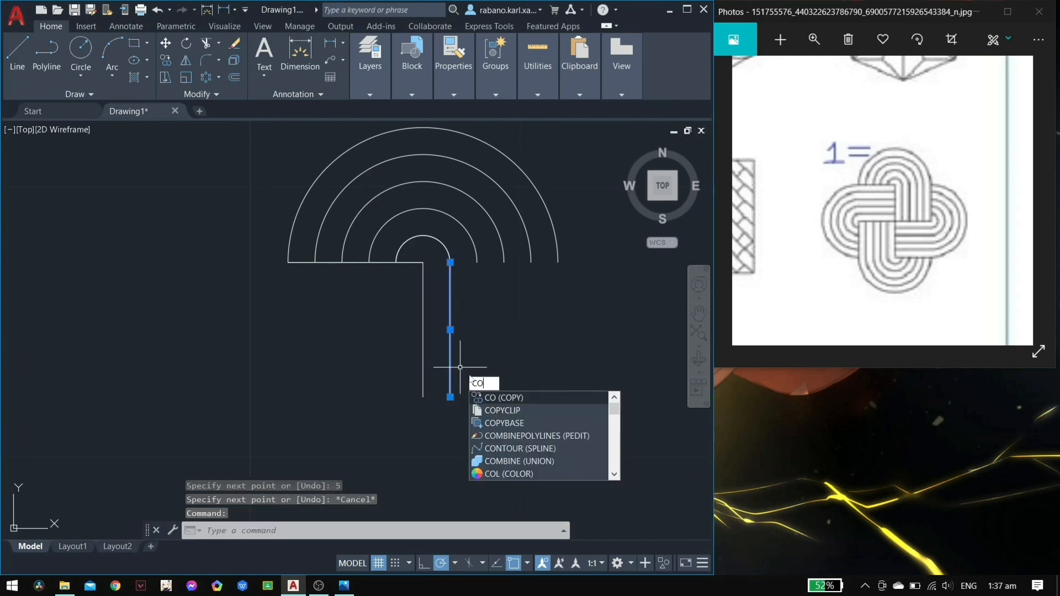
click(491, 397)
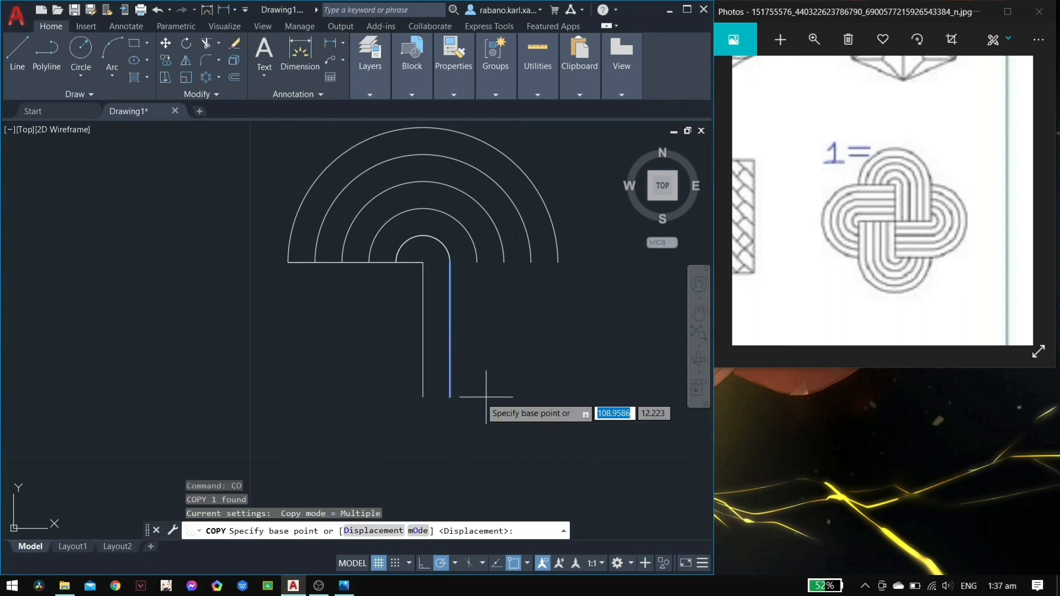
click(450, 397)
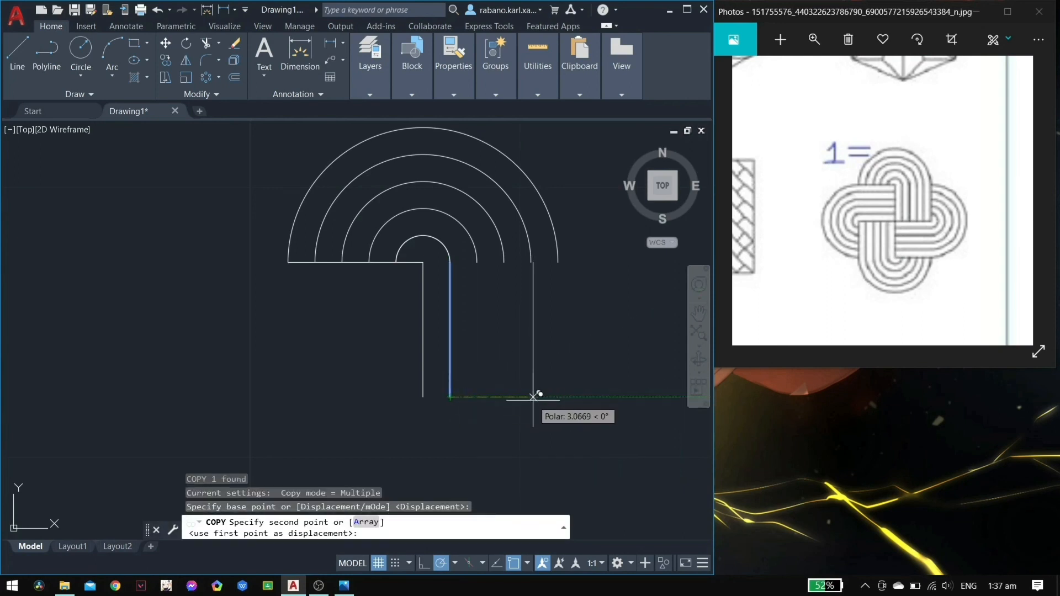
text(1)
key(Return)
text(2)
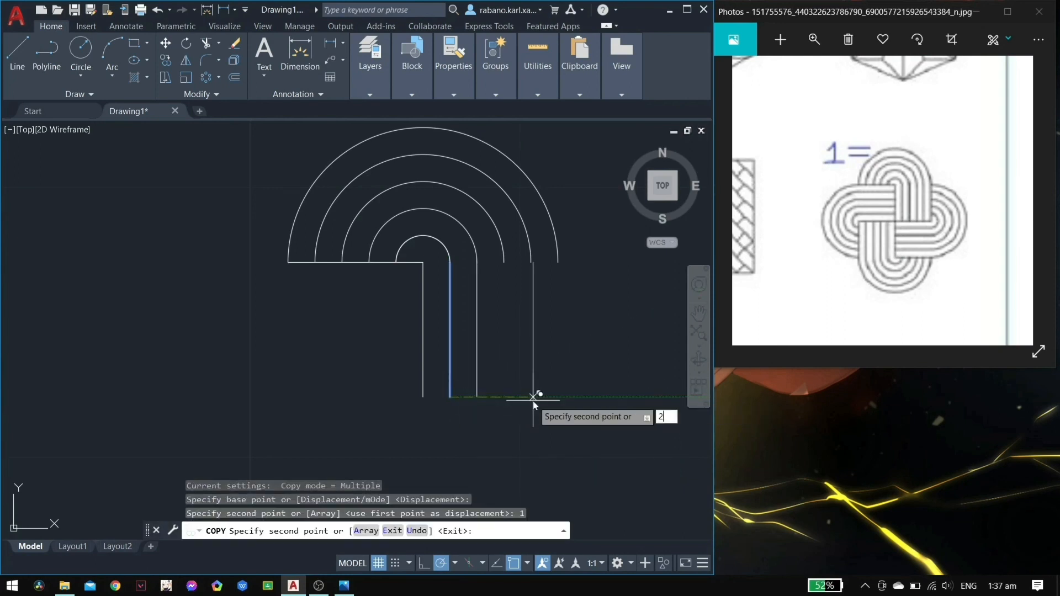
key(Return)
text(3)
key(Return)
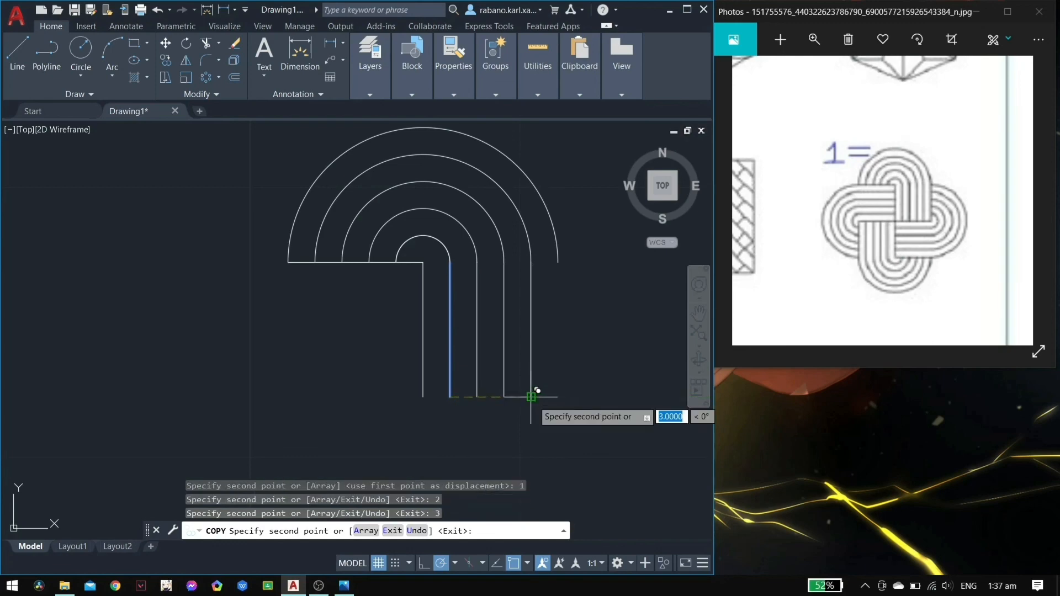
text(4)
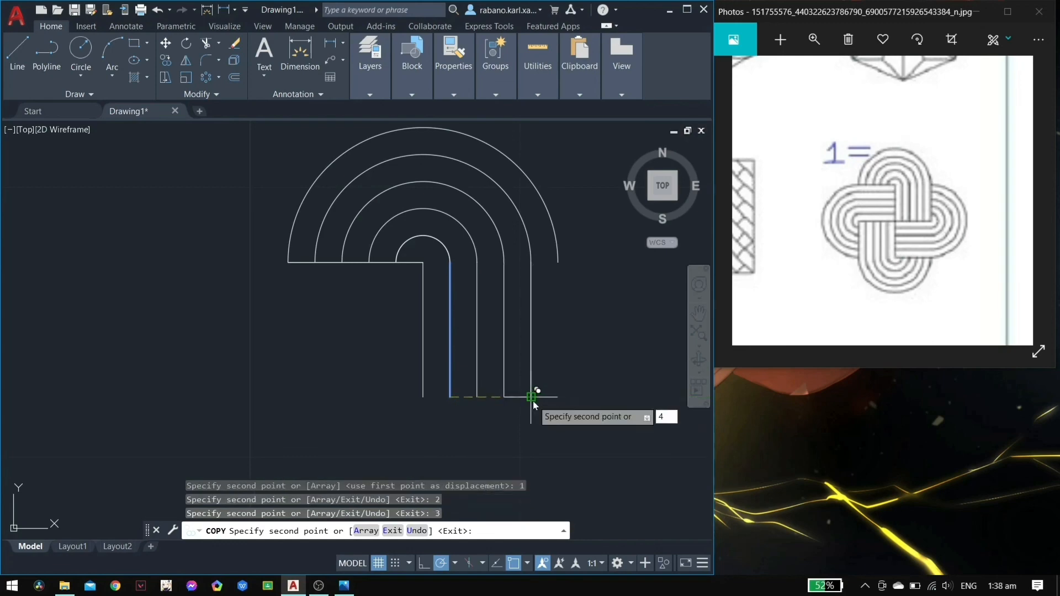
key(Return)
key(Escape)
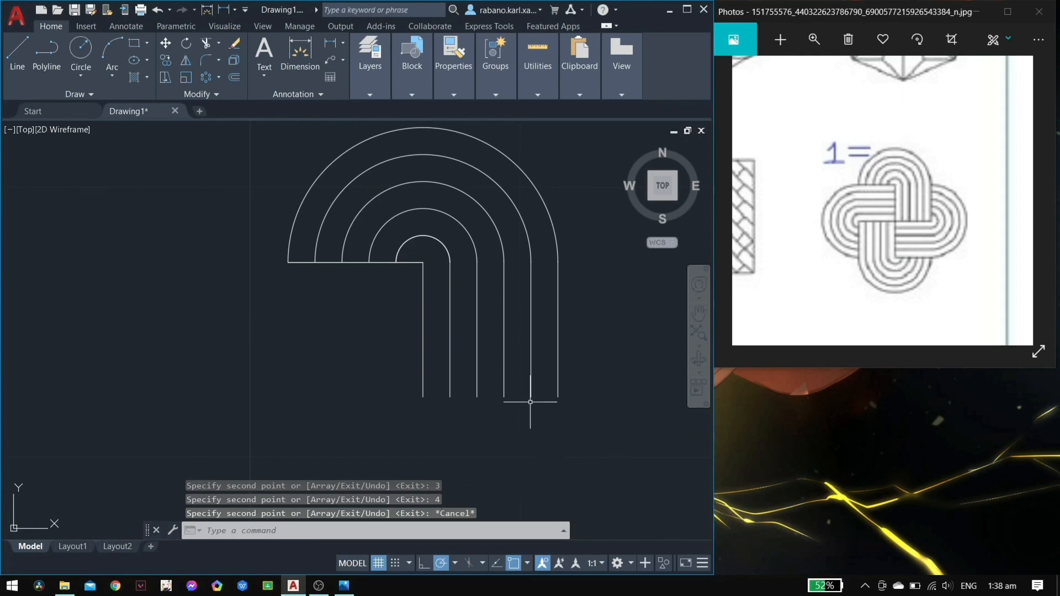
- Draw a polyline across the bottom ends of the legs from the leftmost to the rightmost line
text(pl)
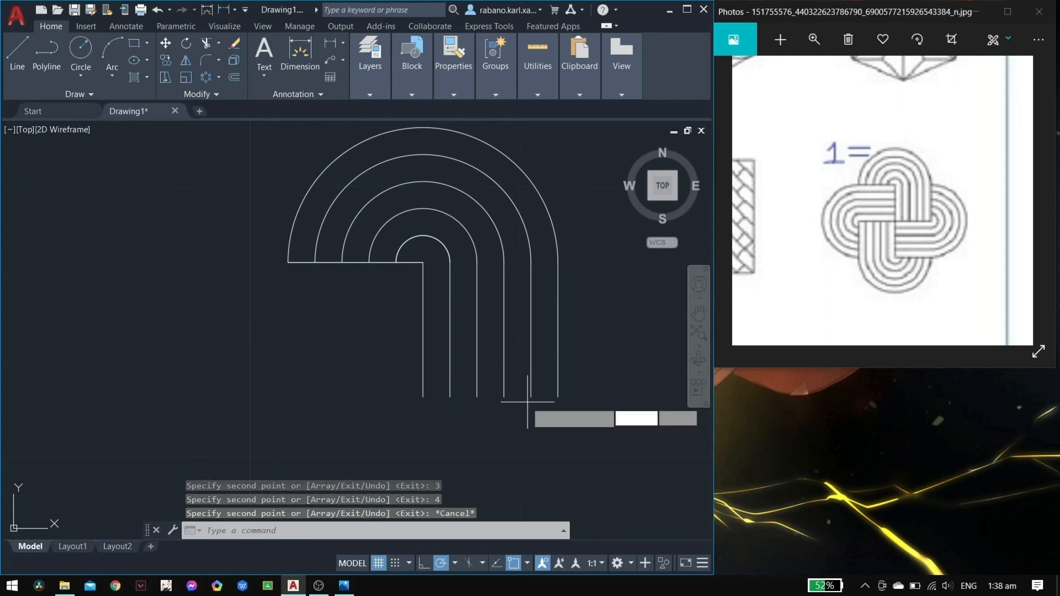
key(Return)
click(423, 397)
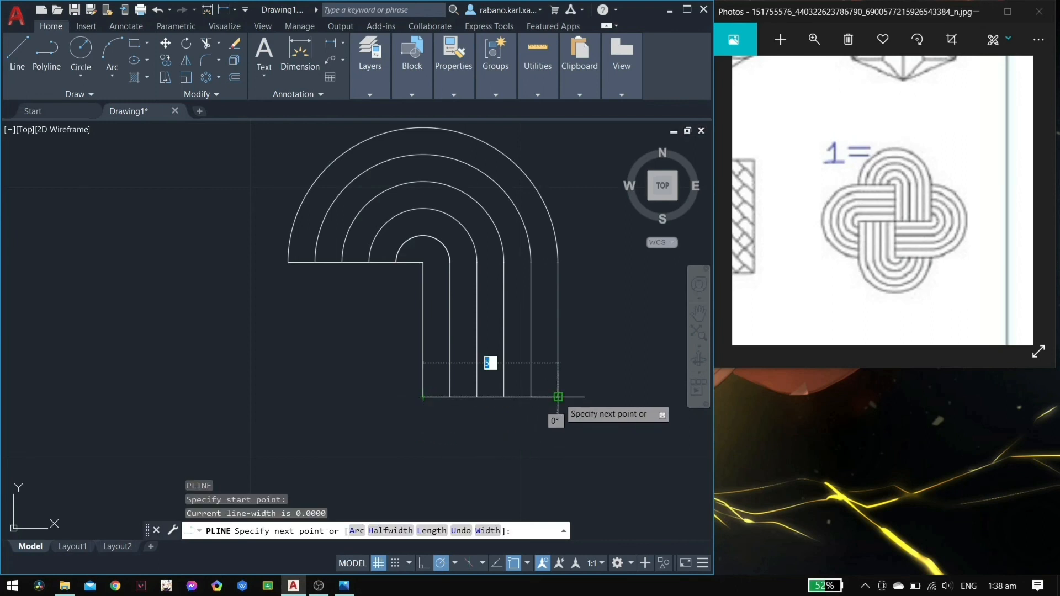
click(557, 397)
key(Escape)
- Polar-array the selected lobe into 4 items around the bottom end of its leftmost leg to form the knot
scroll(620, 440, down, 3)
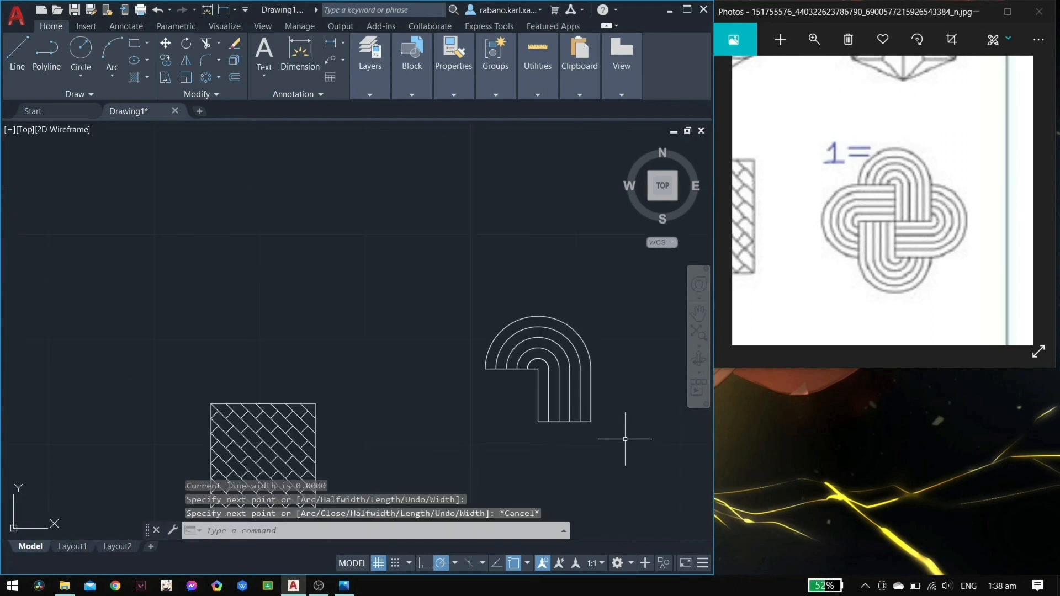
middle_drag(626, 440, 580, 411)
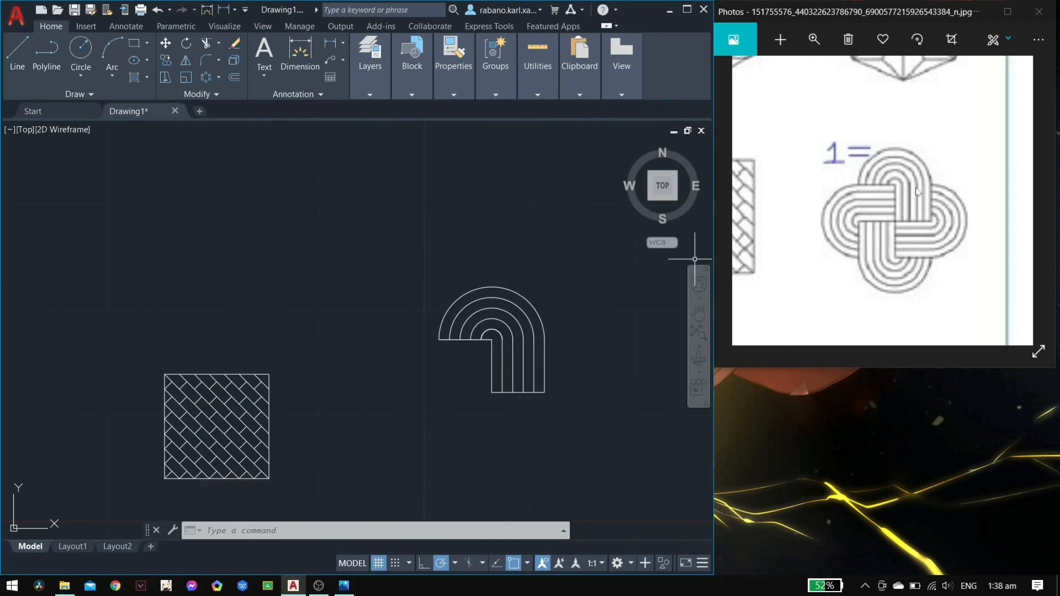
mouse_move(588, 295)
mouse_down()
mouse_move(426, 307)
mouse_move(236, 148)
mouse_up()
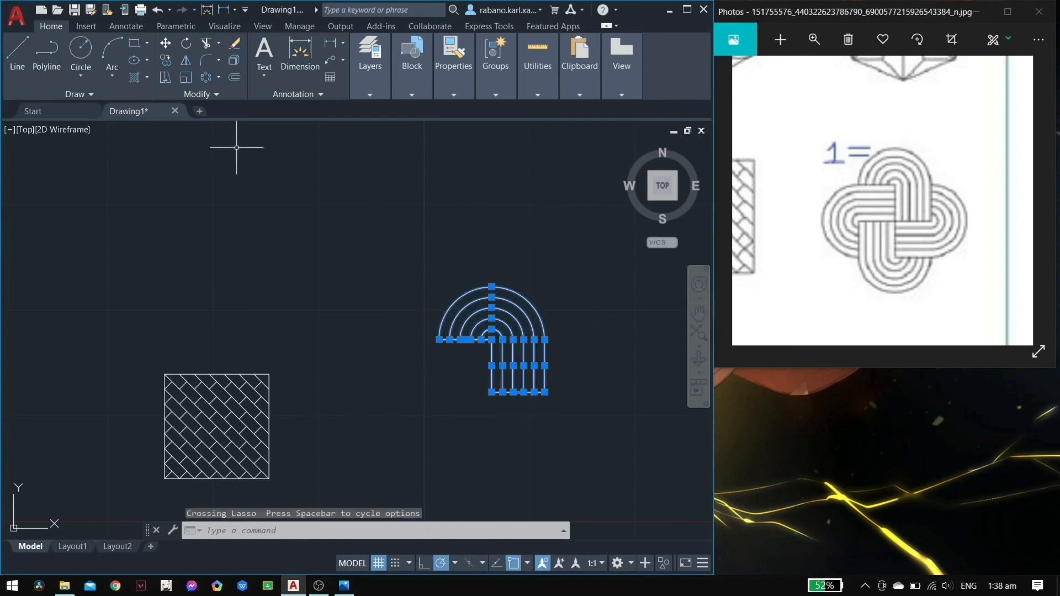
click(219, 77)
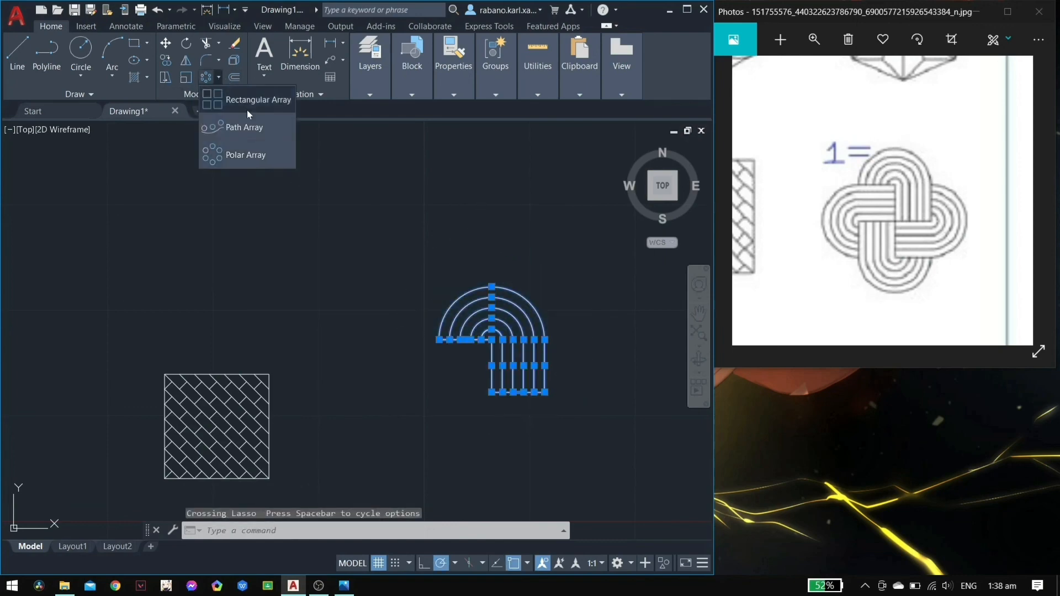
click(237, 156)
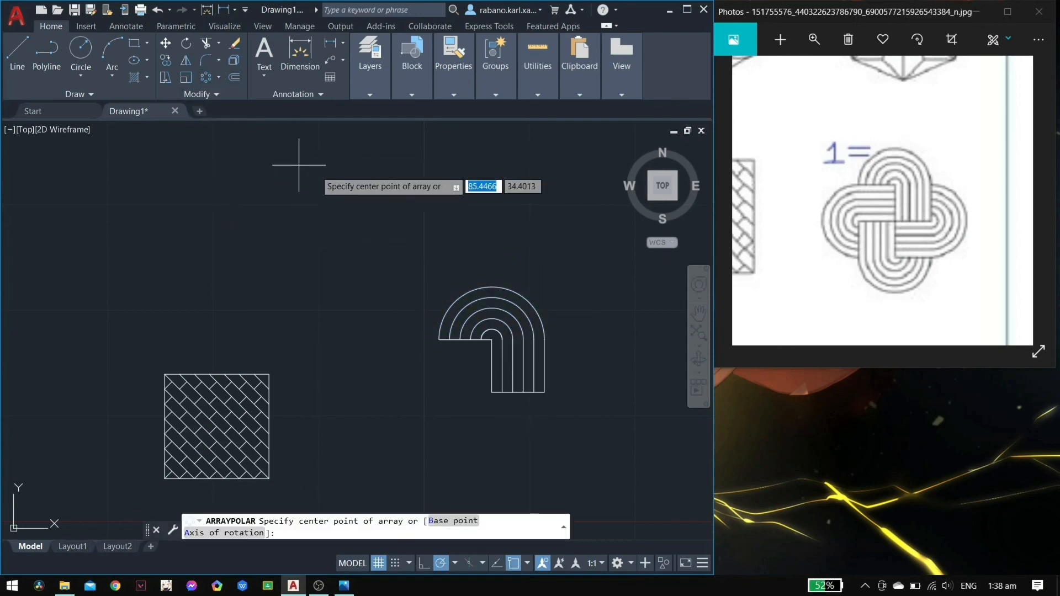
click(492, 392)
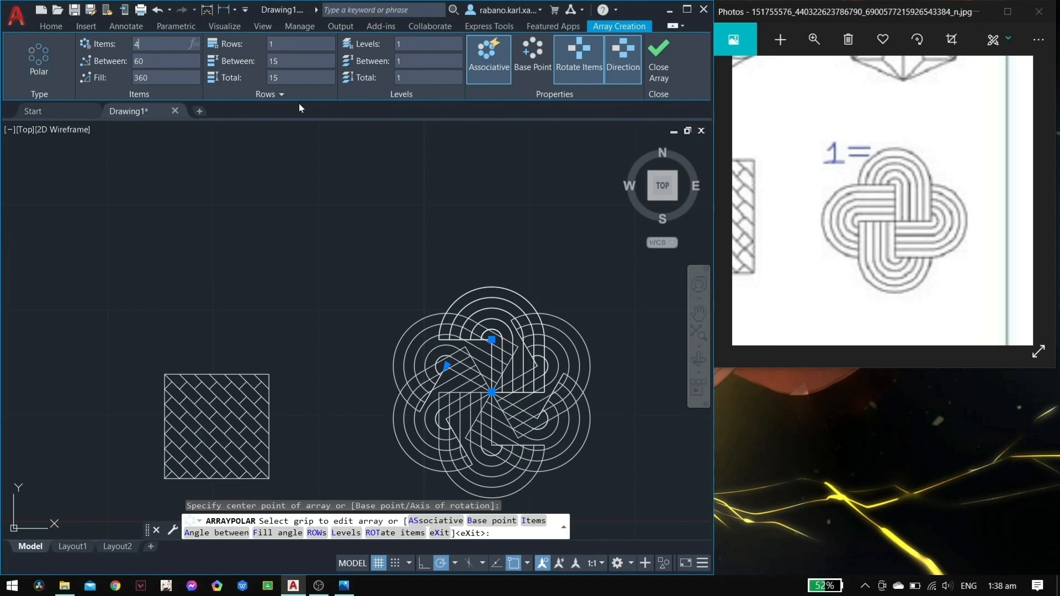
key(Return)
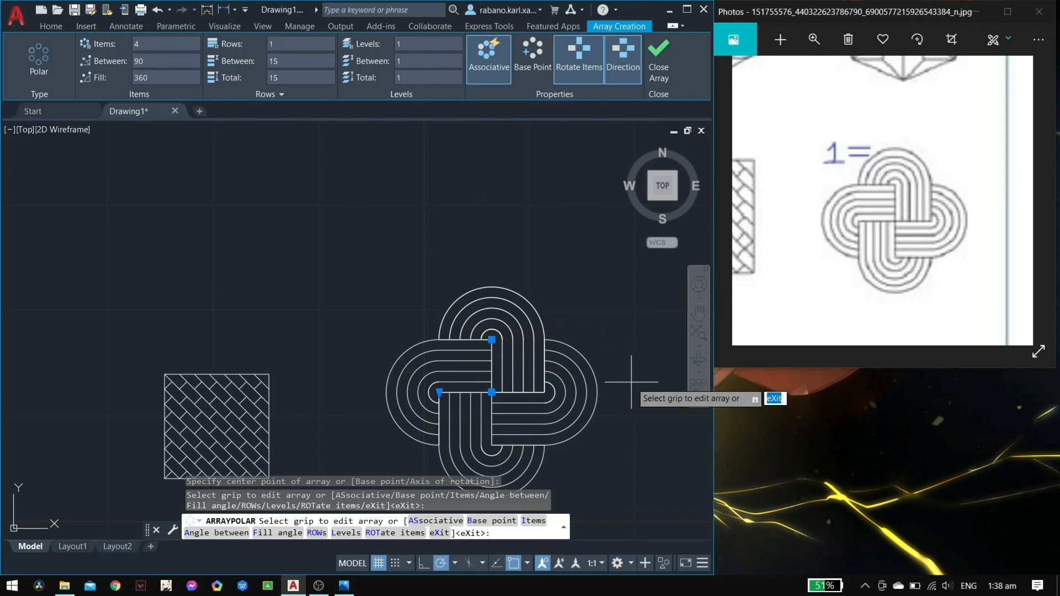
key(Escape)
- Scale the knot down about its center by a factor of about 0.57
scroll(387, 290, down, 5)
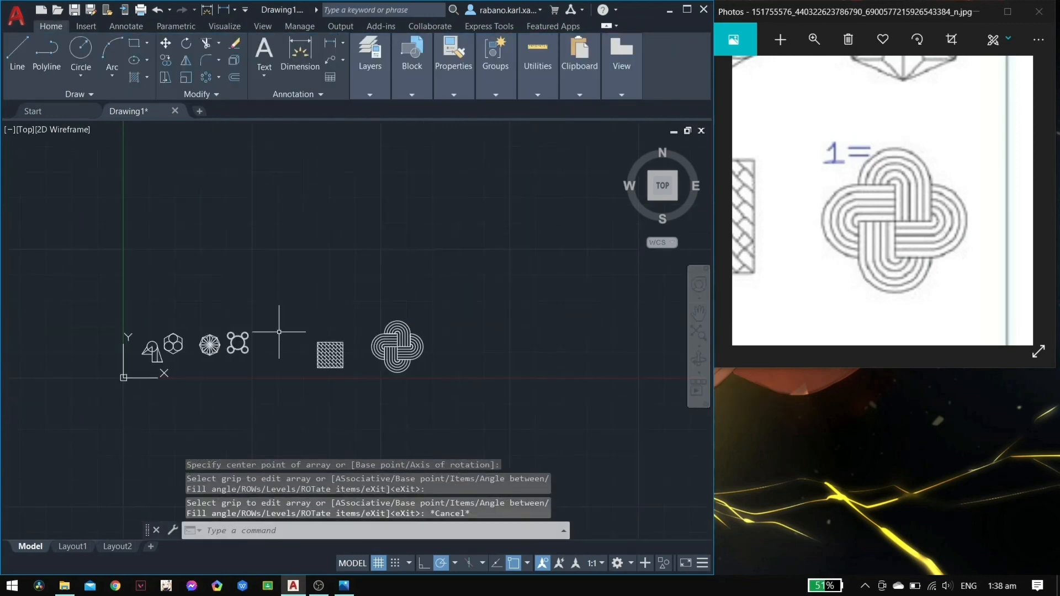
scroll(279, 331, up, 5)
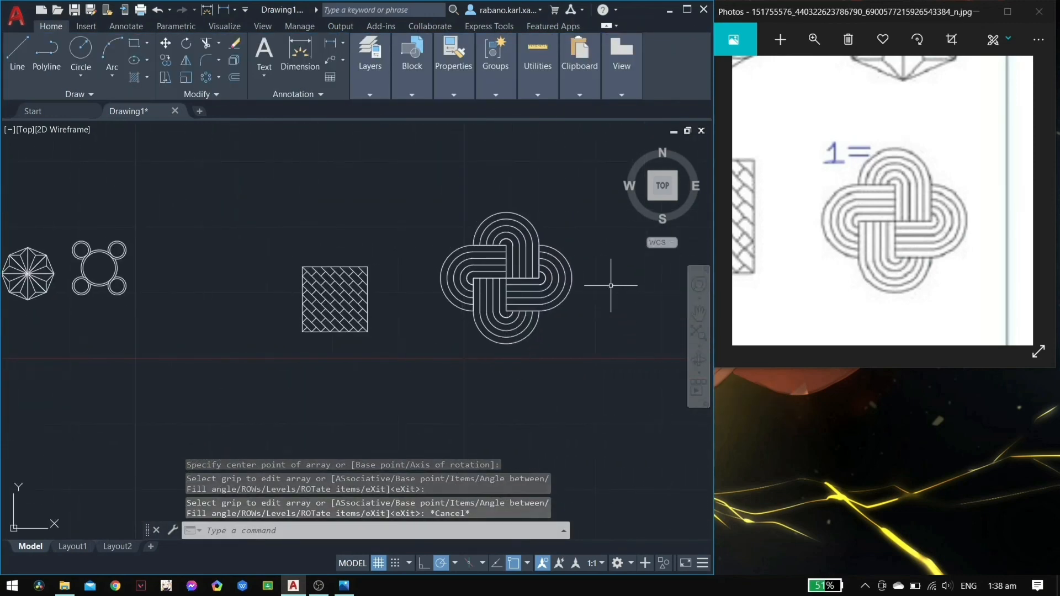
mouse_move(610, 285)
mouse_down()
mouse_move(482, 182)
mouse_move(542, 258)
mouse_up()
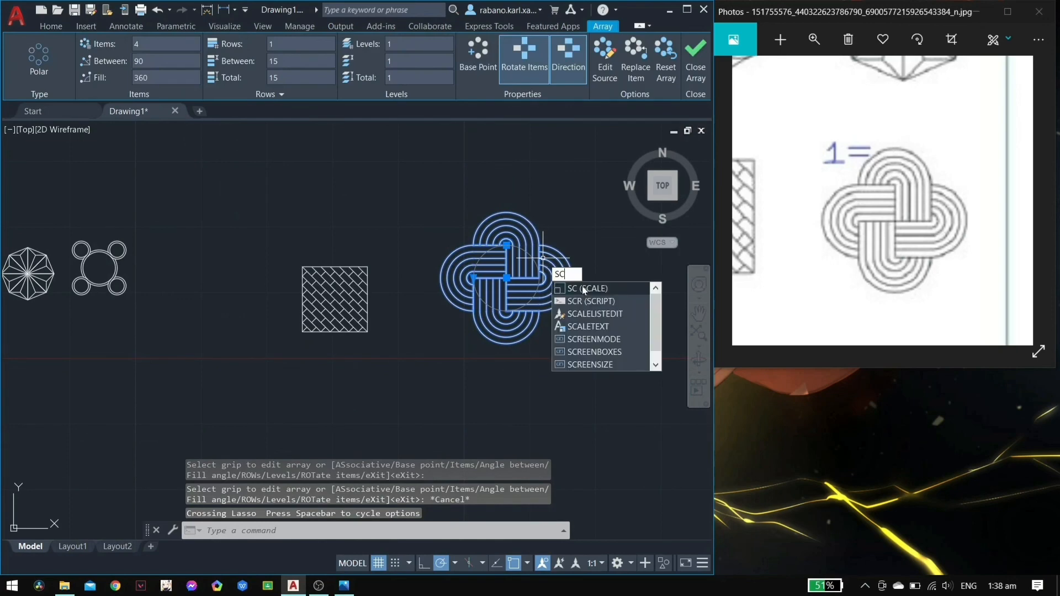
key(Return)
click(506, 280)
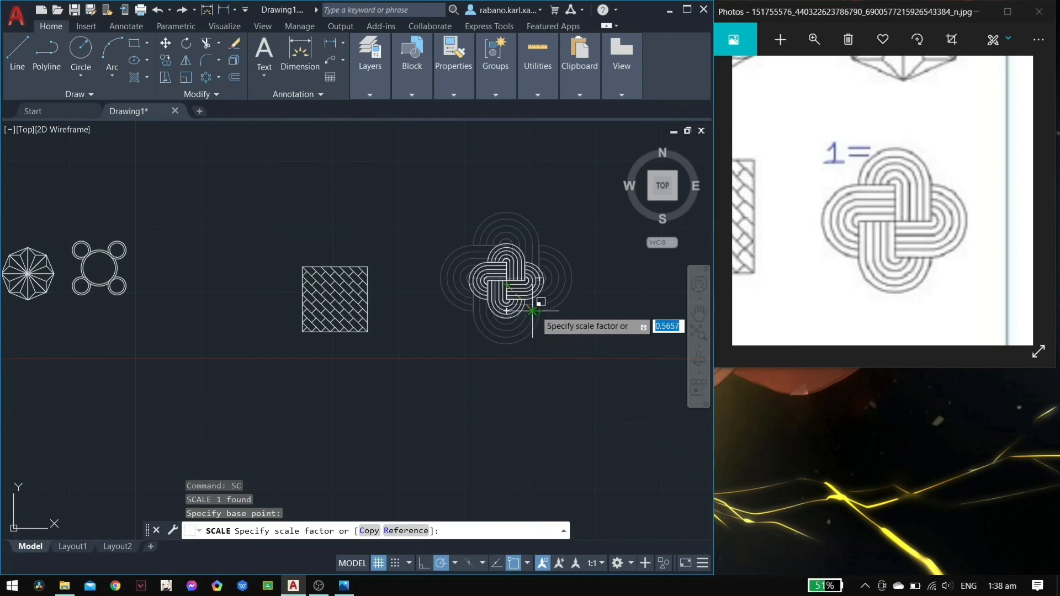
click(533, 311)
- Move the hatched square leftward, next to the four-circle figure
middle_drag(144, 292, 369, 295)
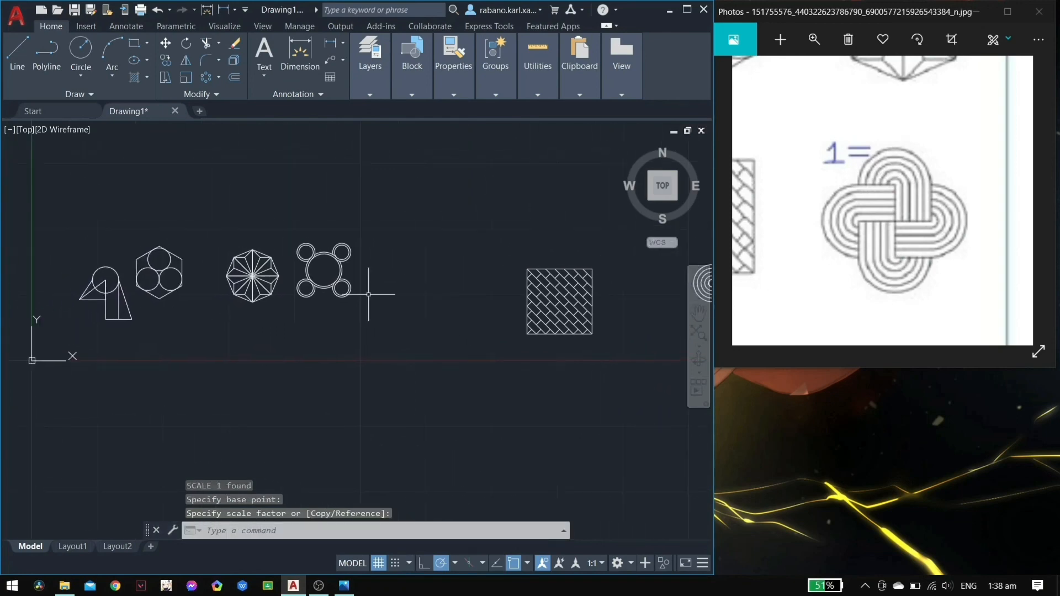
click(619, 291)
click(588, 328)
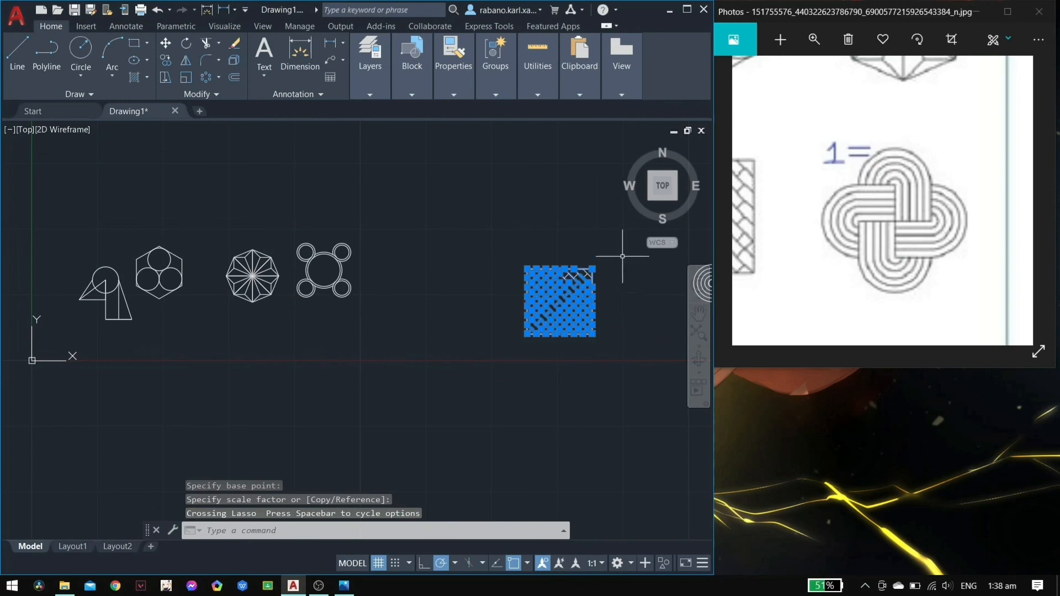
mouse_move(623, 256)
mouse_down()
mouse_move(489, 225)
mouse_move(622, 299)
mouse_up()
text(m)
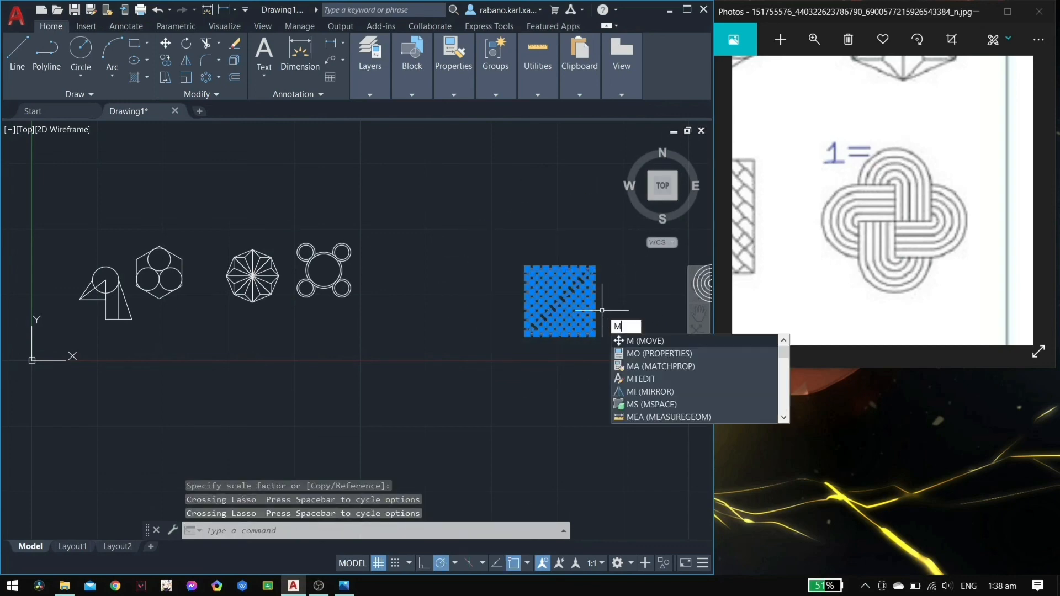
key(Return)
click(568, 311)
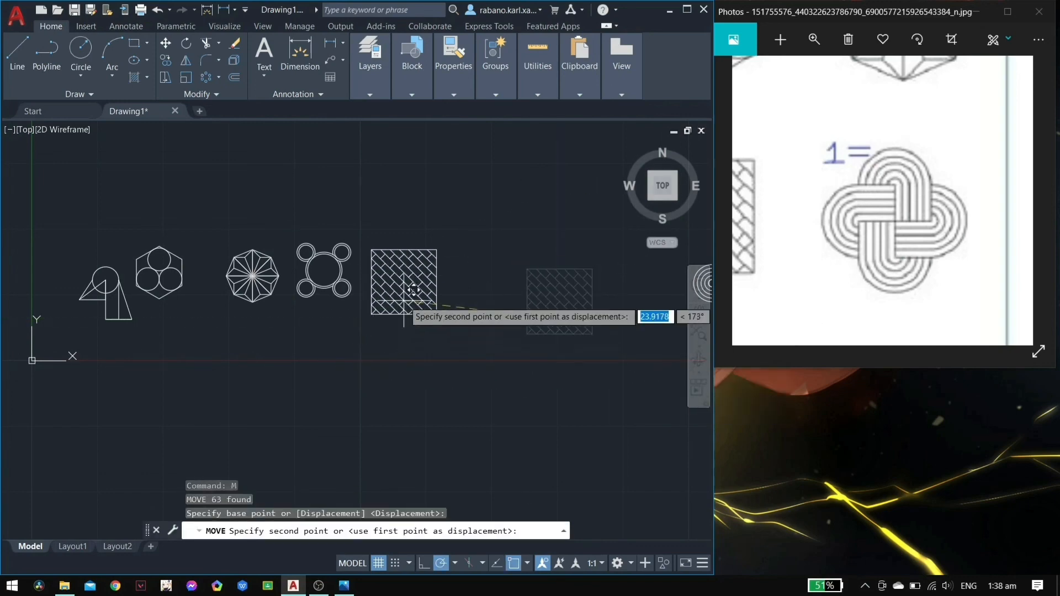
click(403, 290)
- Move the knot leftward, next to the hatched square, lining up the figures in a row
middle_drag(515, 314, 304, 317)
mouse_move(577, 283)
mouse_down()
mouse_move(580, 232)
mouse_move(610, 292)
mouse_up()
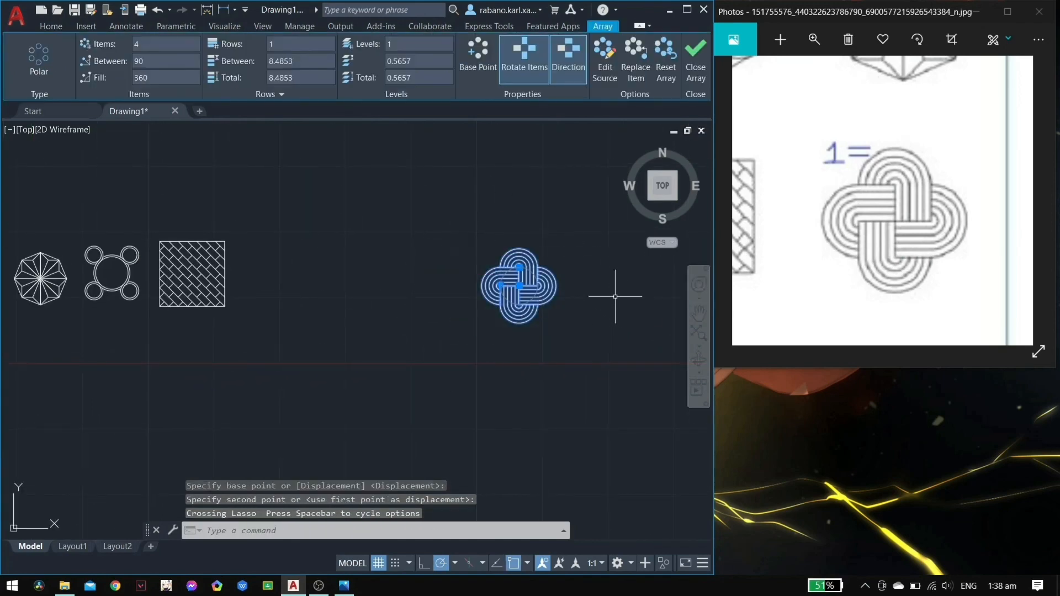
text(m)
key(Return)
click(522, 302)
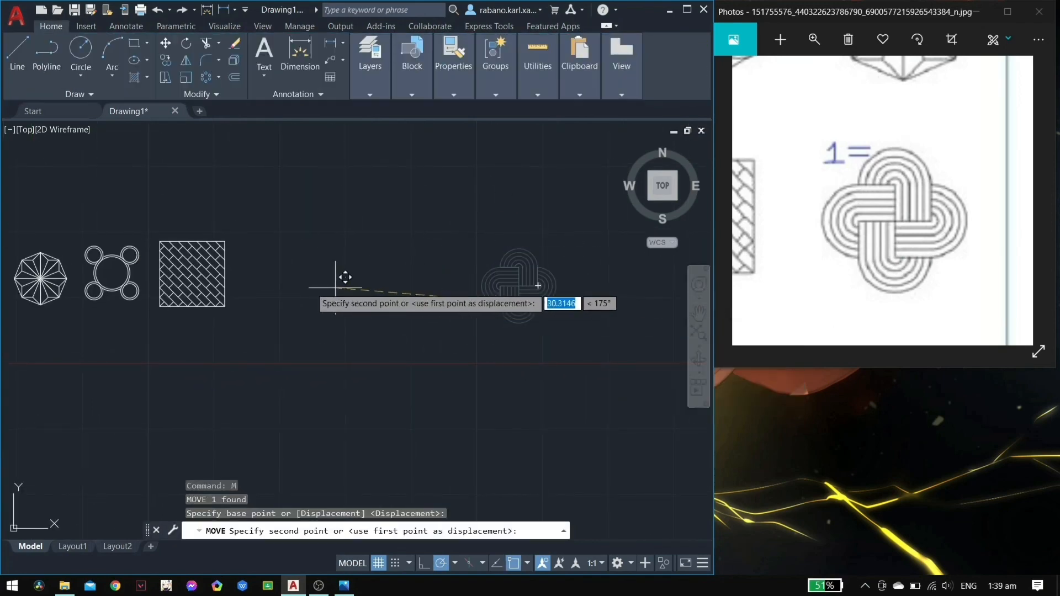
click(282, 288)
- Move the hexagon with three circles slightly right, closer to the octagon figure
mouse_move(246, 340)
middle_down()
mouse_move(503, 340)
mouse_move(587, 354)
middle_up()
mouse_move(323, 304)
mouse_down()
mouse_move(276, 247)
mouse_move(303, 322)
mouse_move(269, 250)
mouse_up()
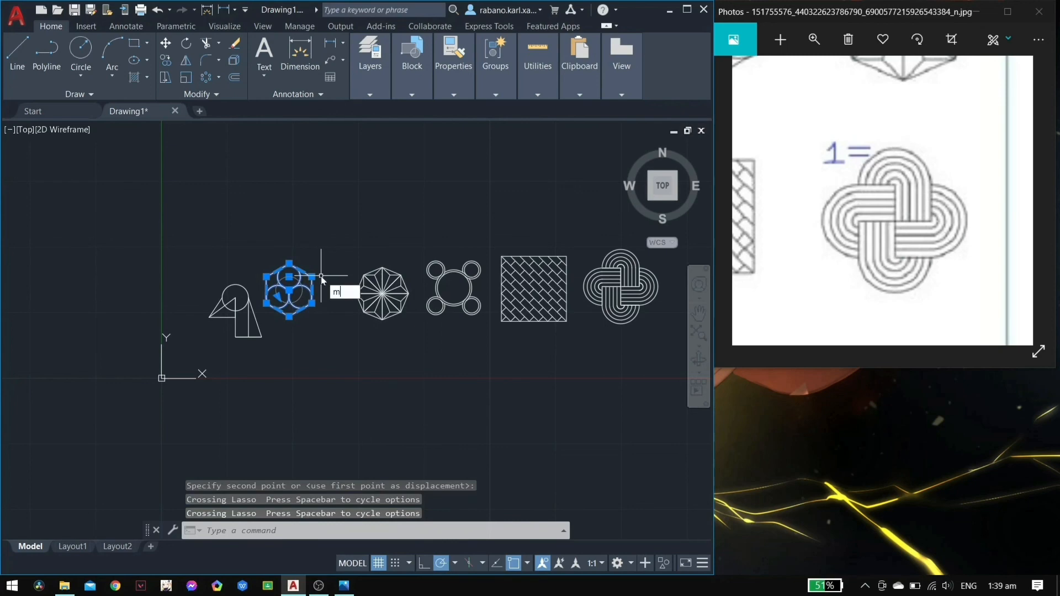
key(Return)
click(301, 296)
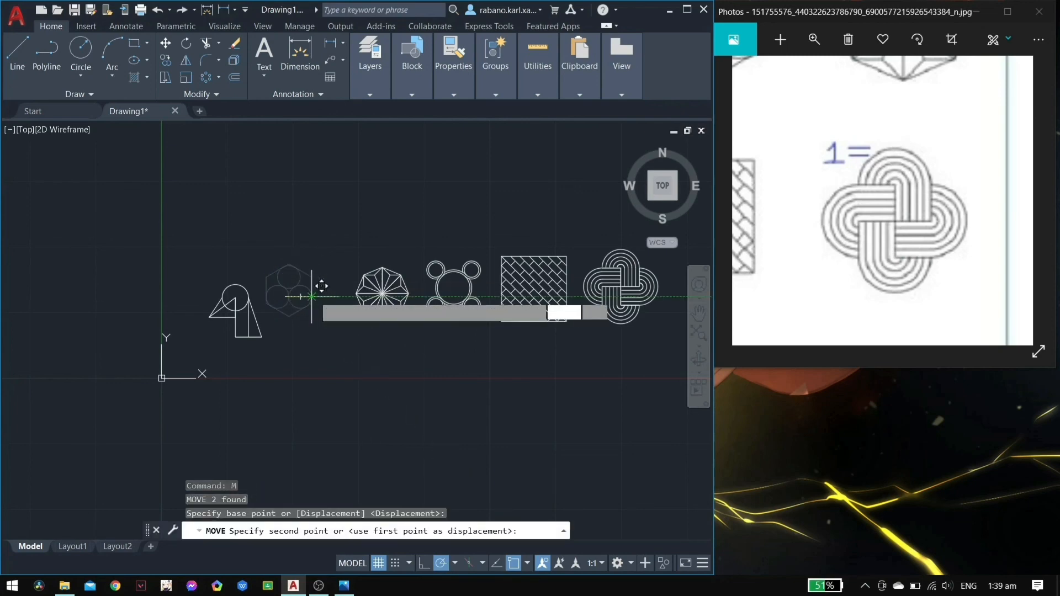
click(312, 296)
- Move the triangle-and-circle figure slightly right, closer to the hexagon figure
mouse_move(298, 332)
mouse_down()
mouse_move(210, 309)
mouse_move(279, 308)
mouse_up()
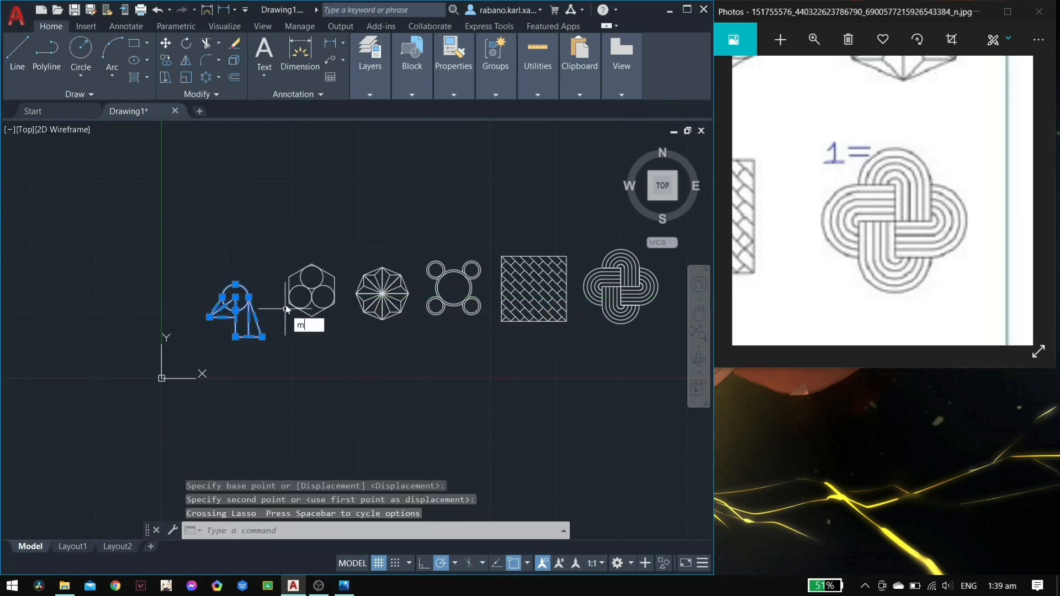
text(m)
key(Return)
click(243, 301)
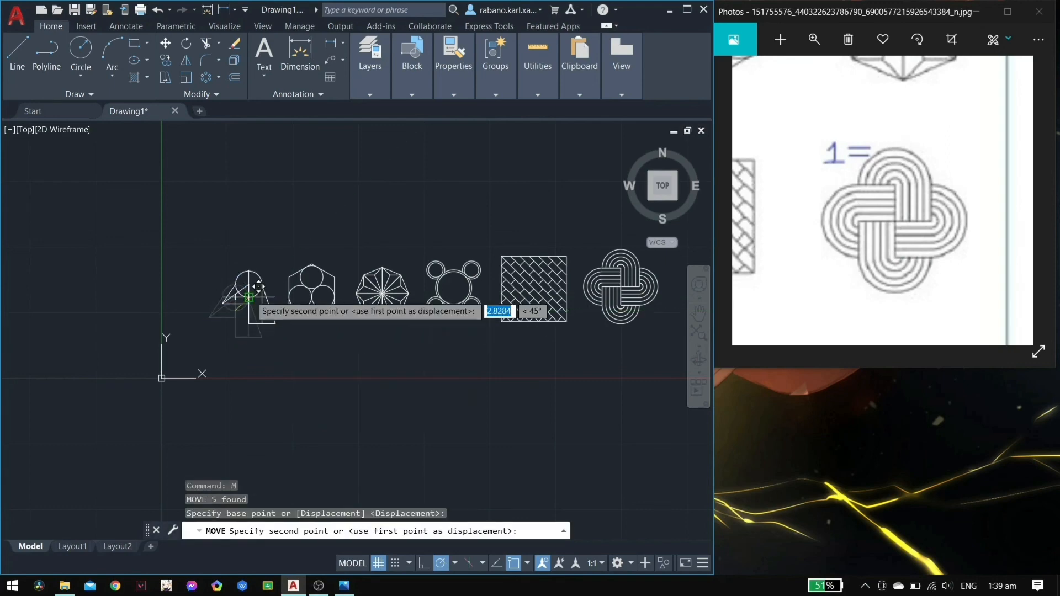
click(255, 289)
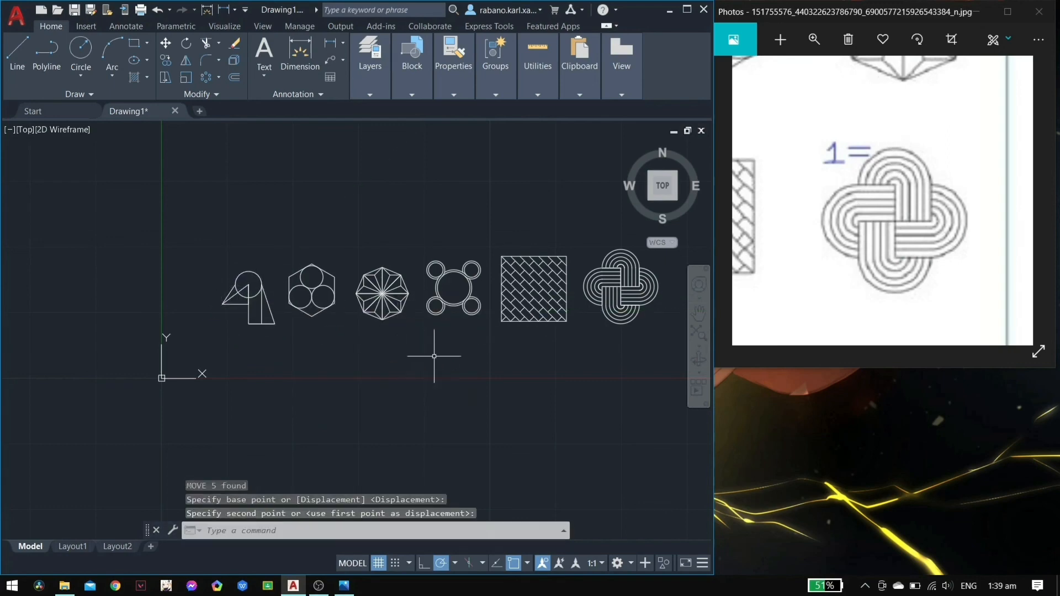
mouse_move(626, 385)
middle_down()
mouse_move(565, 395)
mouse_move(585, 400)
middle_up()
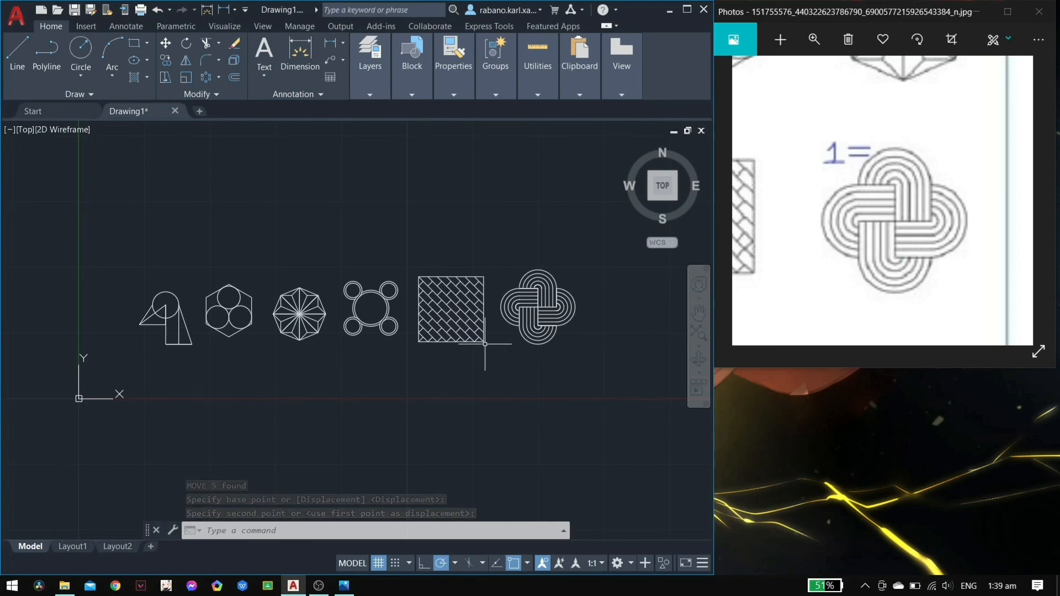
click(319, 585)
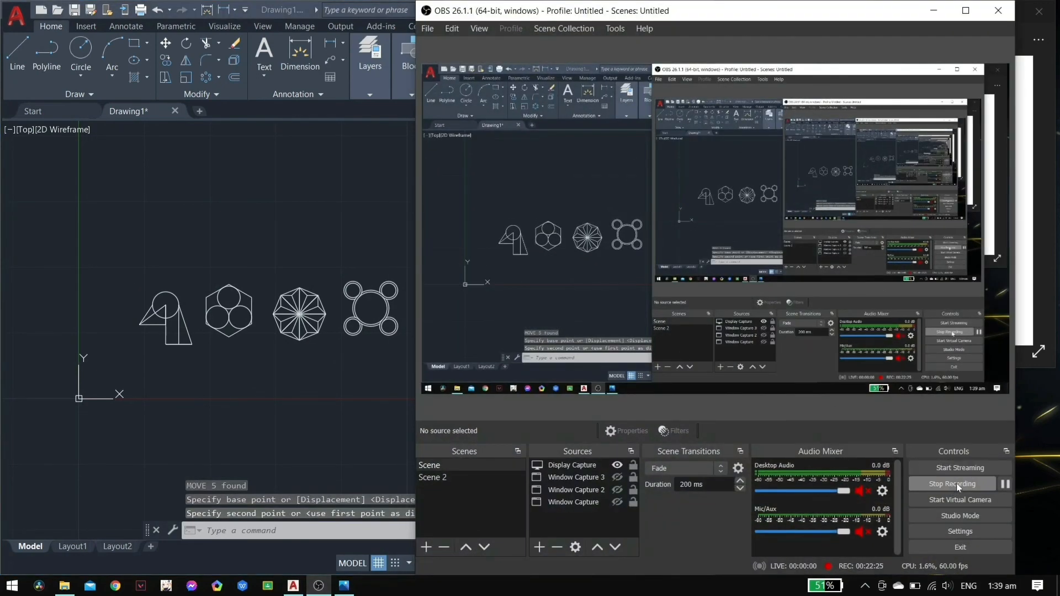